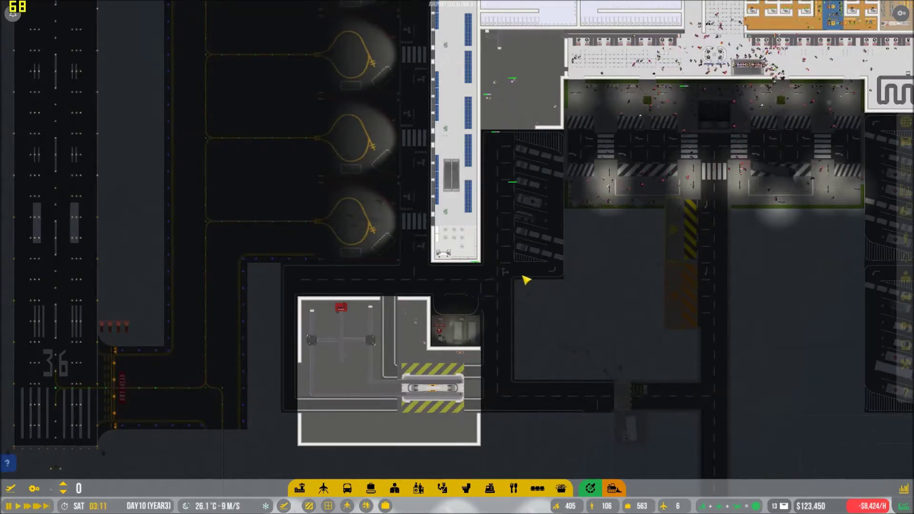
scroll(523, 251, up, 5)
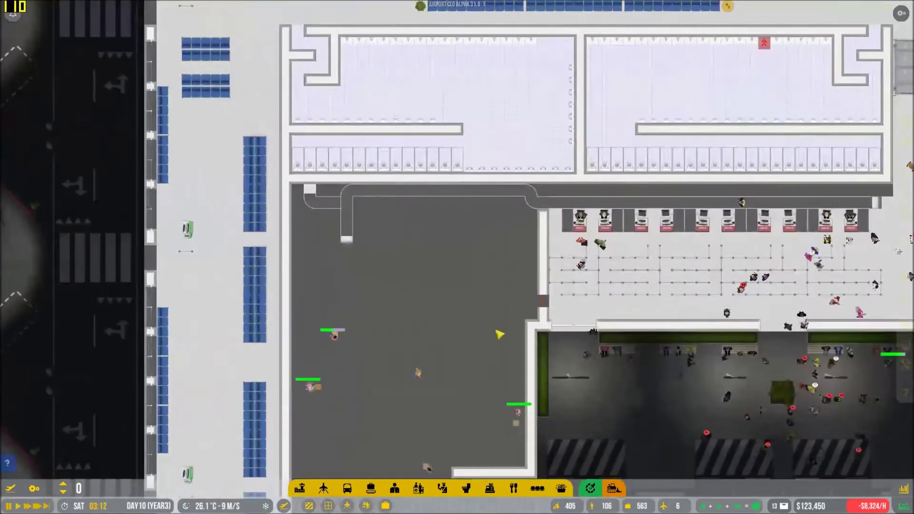
- Survey the basement and ground floors around the hangar and terminal
key(Page_Up)
key(Page_Down)
key(Page_Down)
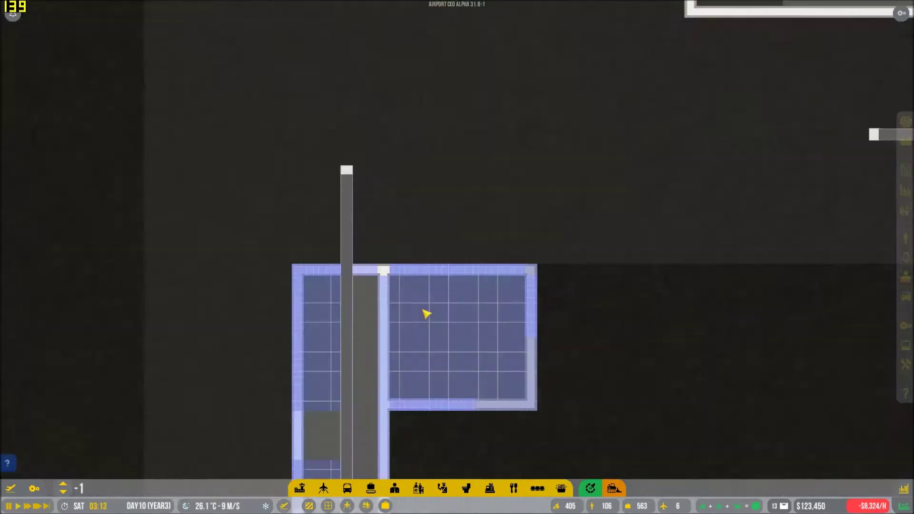
key(s)
key(w)
key(s)
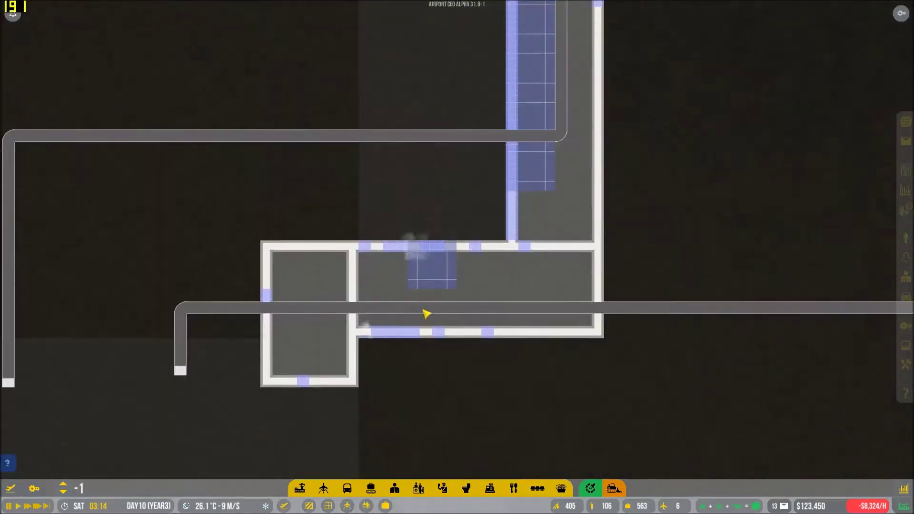
key(Page_Up)
scroll(426, 314, down, 3)
scroll(564, 307, down, 3)
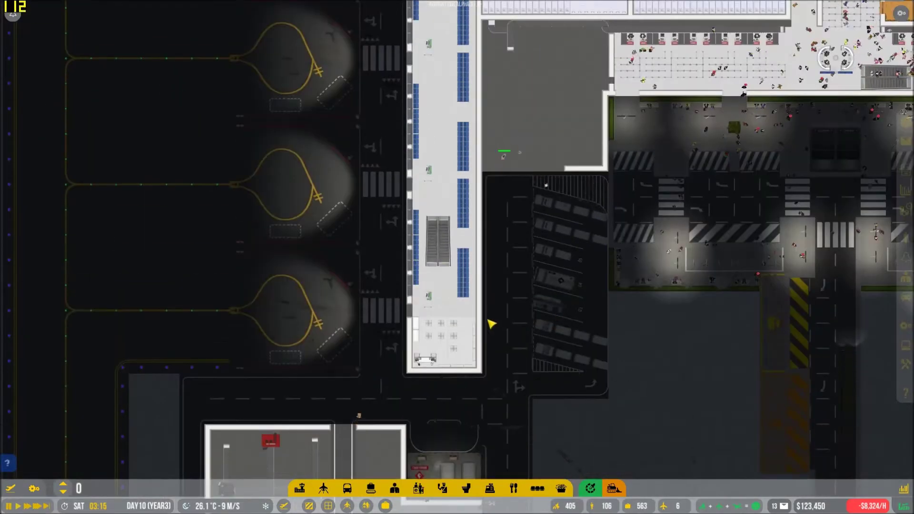
scroll(530, 308, down, 2)
key(s)
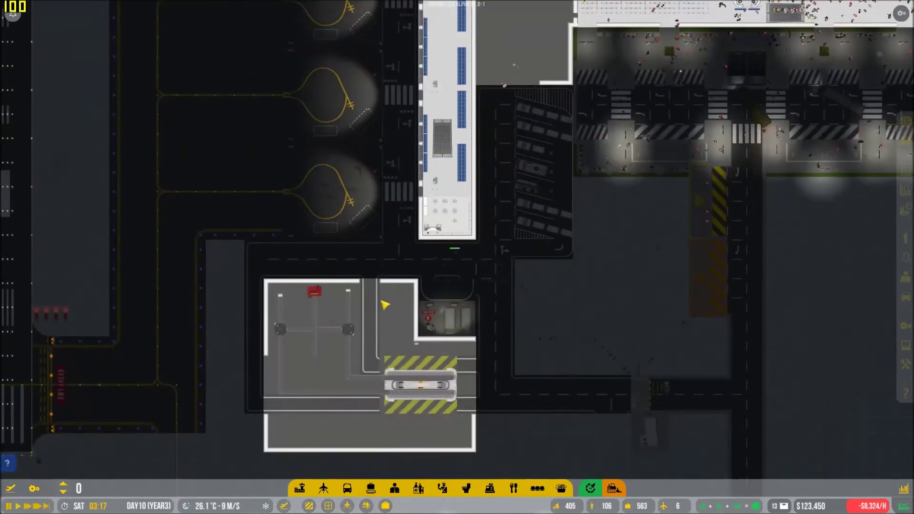
key(Page_Down)
scroll(384, 306, up, 3)
scroll(477, 309, up, 2)
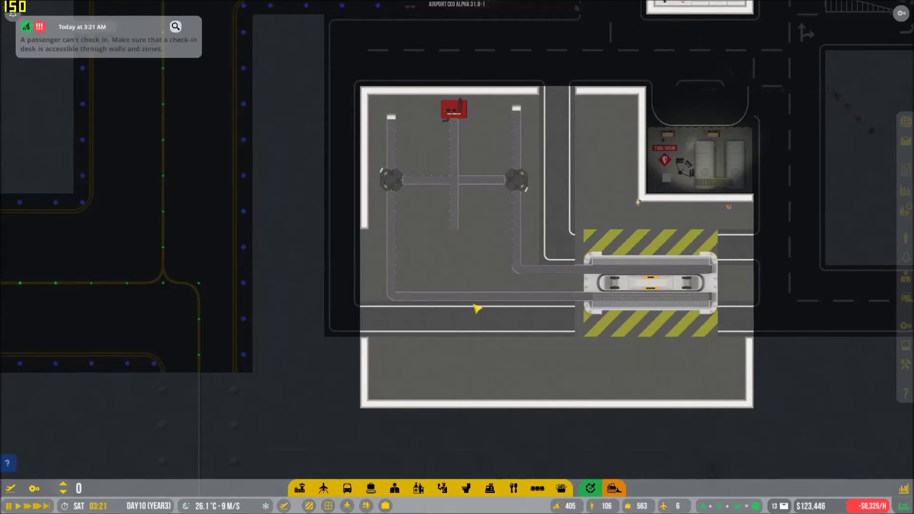
key(d)
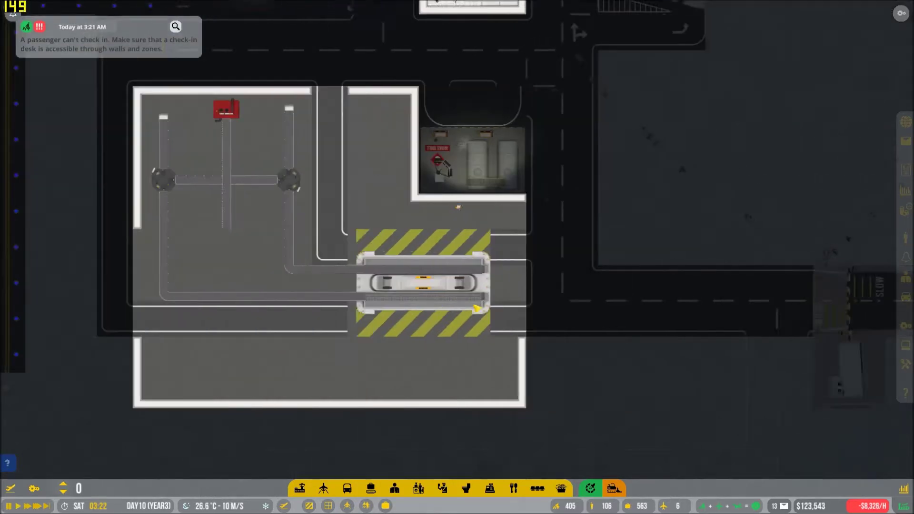
key(a)
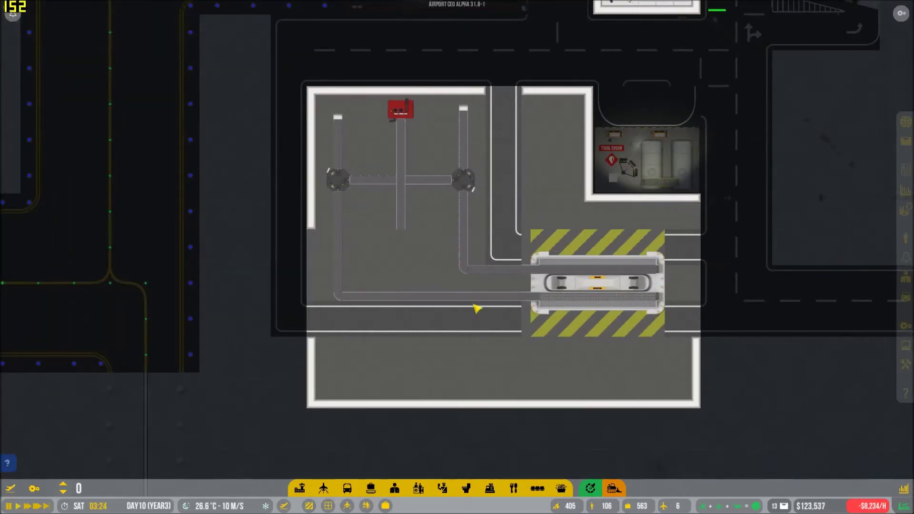
key(w)
scroll(477, 309, up, 3)
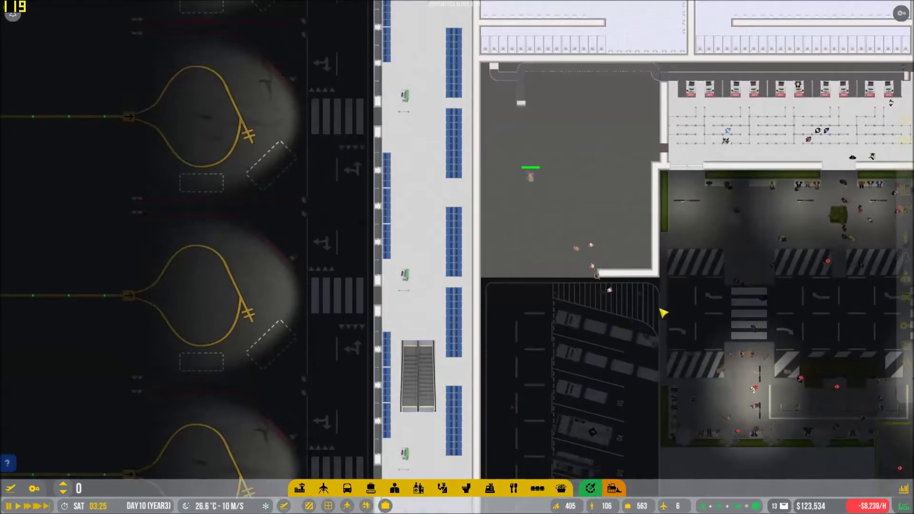
scroll(663, 313, down, 2)
scroll(663, 312, up, 2)
scroll(485, 245, up, 1)
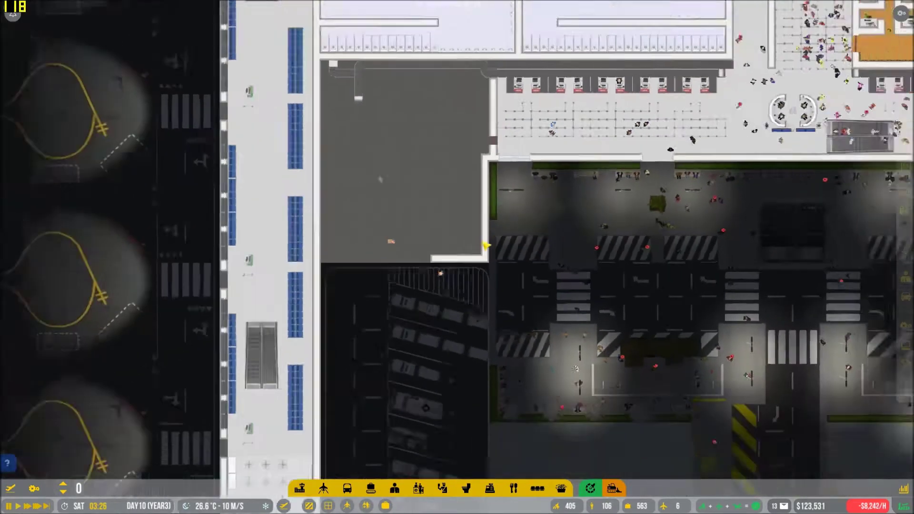
scroll(486, 246, down, 3)
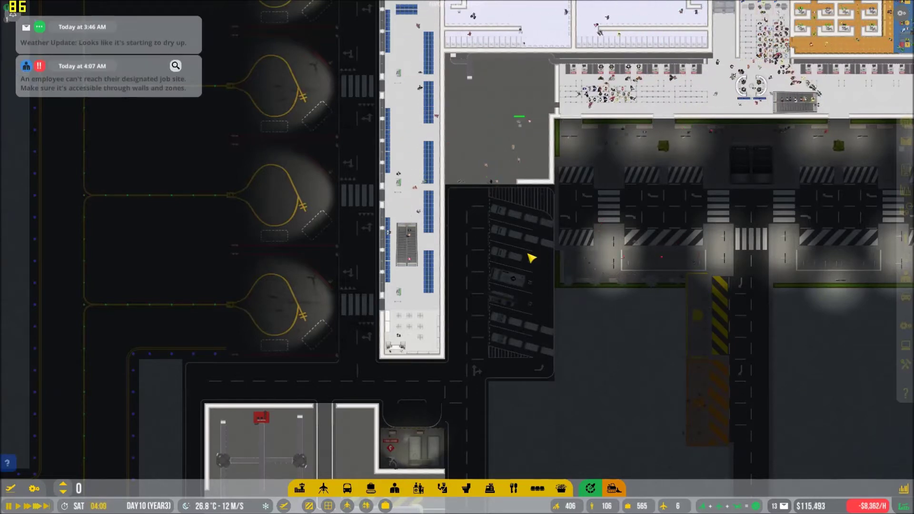
key(w)
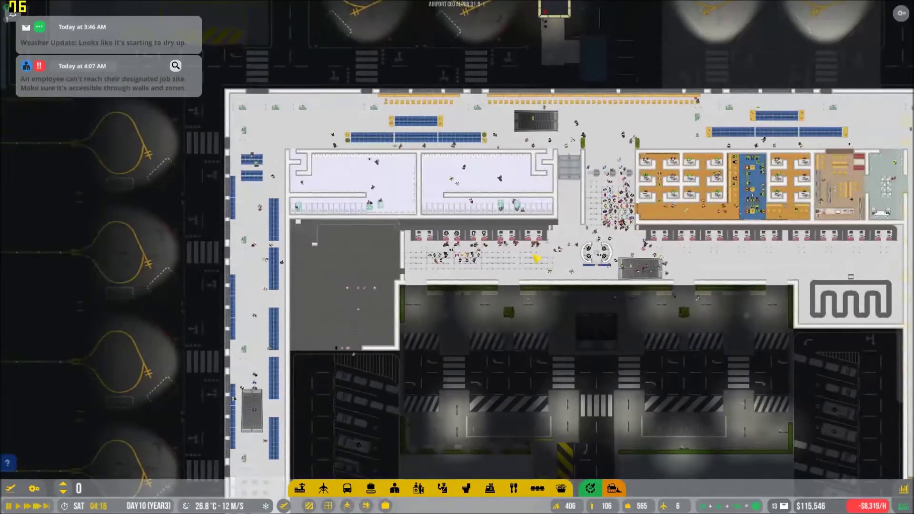
scroll(535, 259, up, 3)
scroll(534, 259, up, 2)
scroll(534, 259, up, 2)
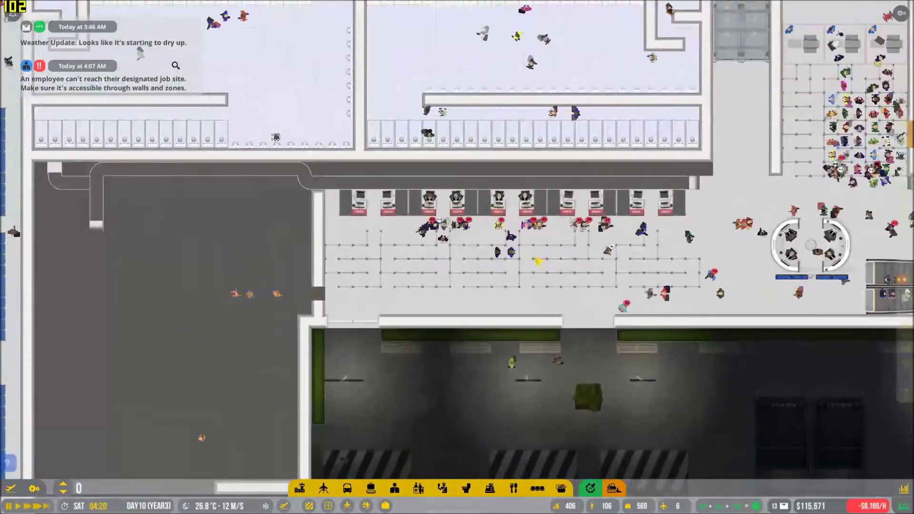
scroll(534, 259, up, 2)
- Glance at the operations overview, then cycle between ground and underground floors
key(F1)
key(o)
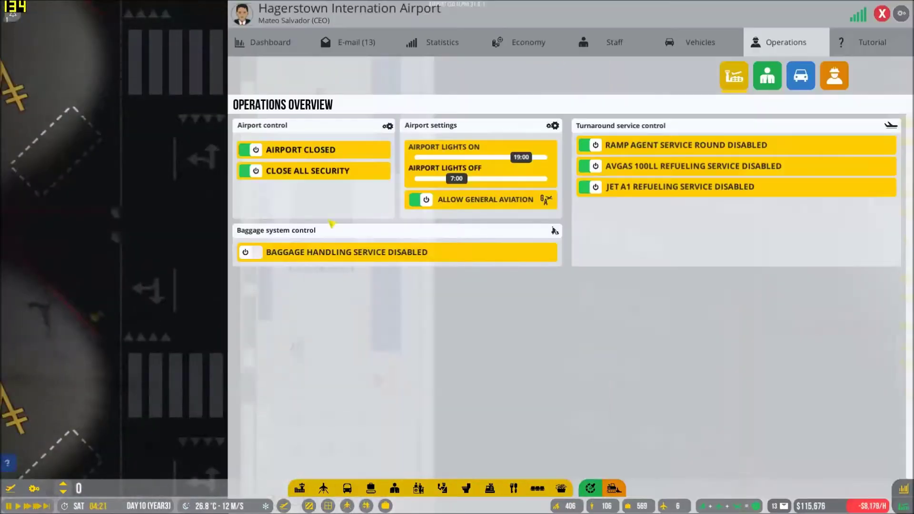
key(Escape)
scroll(445, 260, down, 3)
scroll(471, 262, down, 3)
scroll(486, 263, up, 1)
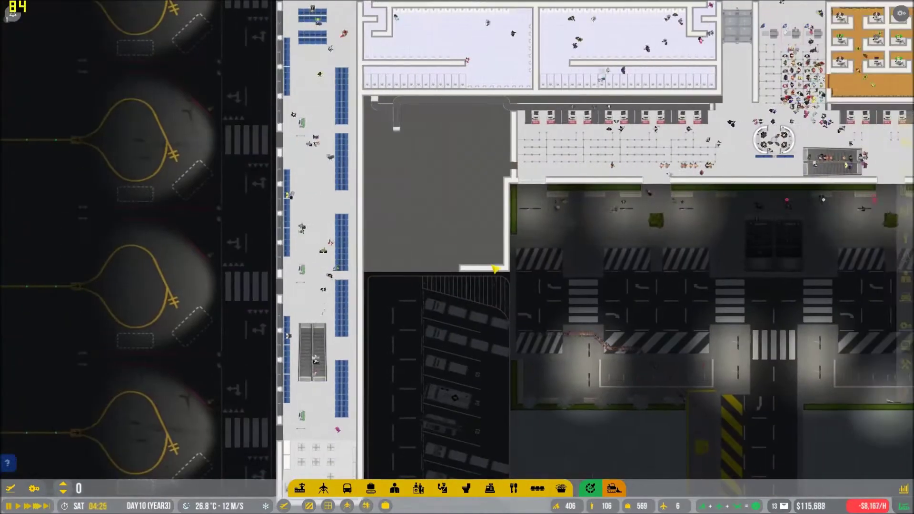
scroll(491, 265, down, 3)
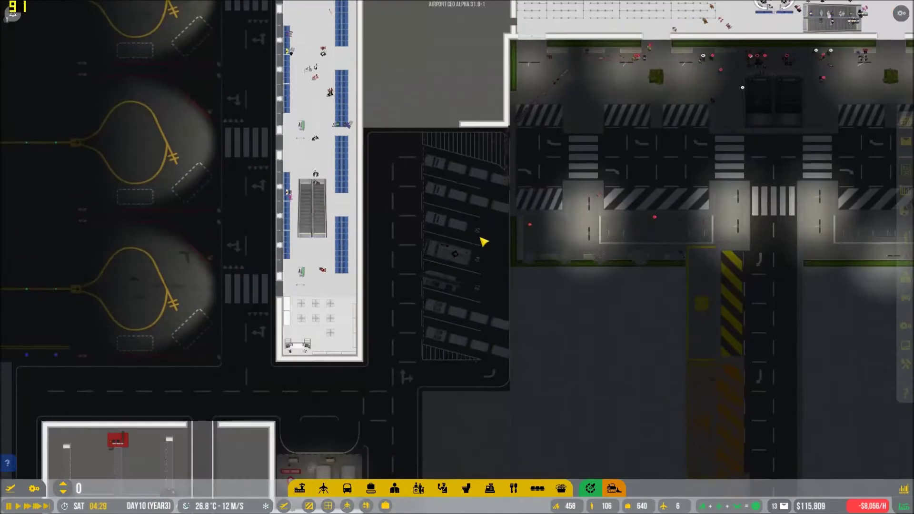
key(Page_Down)
key(Page_Down)
key(Page_Down)
key(Page_Up)
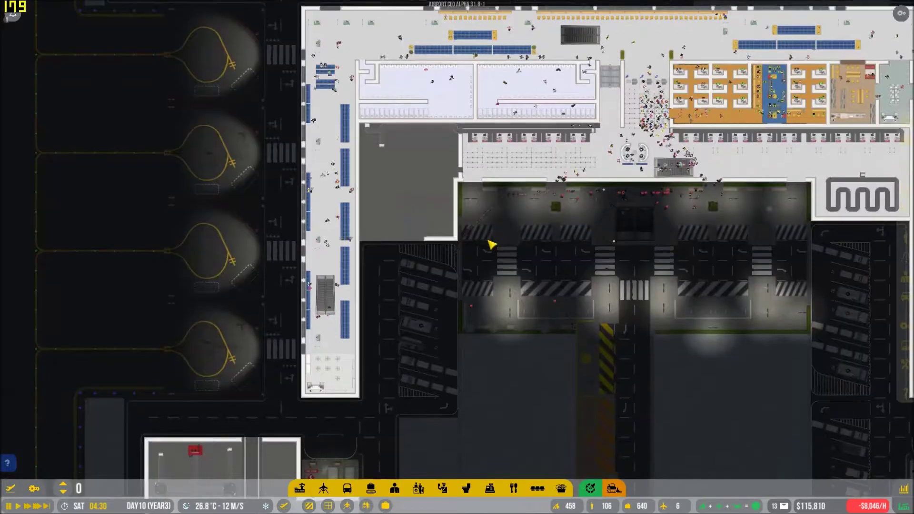
key(Page_Down)
key(Page_Up)
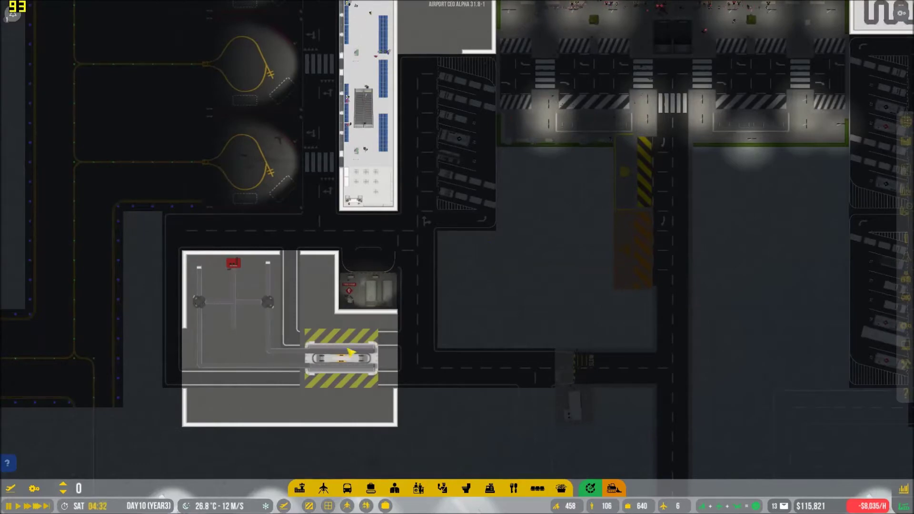
- Check the escalator's connections and bring up the $50 Crosswalk road option
click(352, 352)
key(Escape)
scroll(352, 354, up, 3)
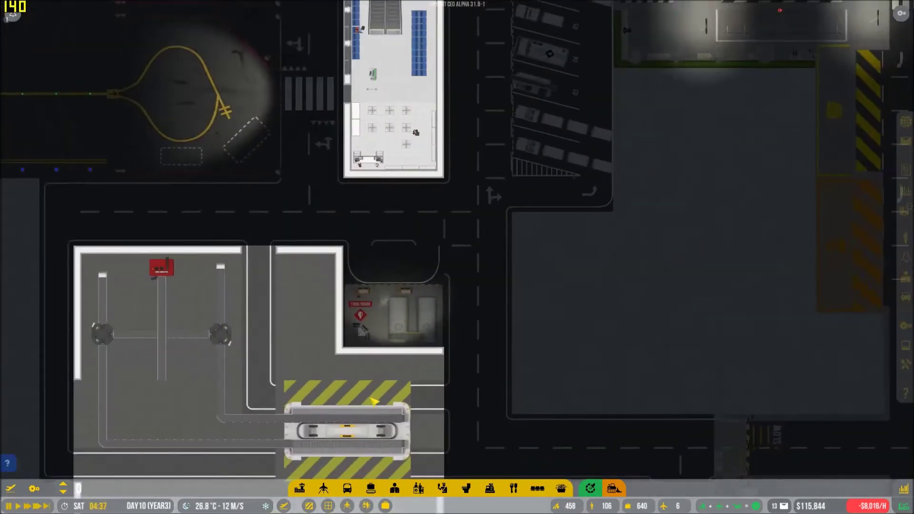
scroll(374, 403, down, 3)
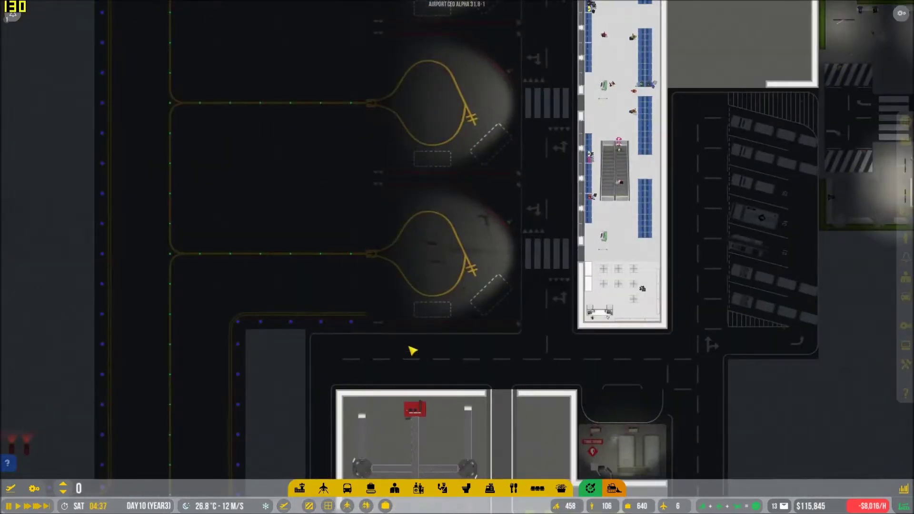
scroll(356, 342, up, 3)
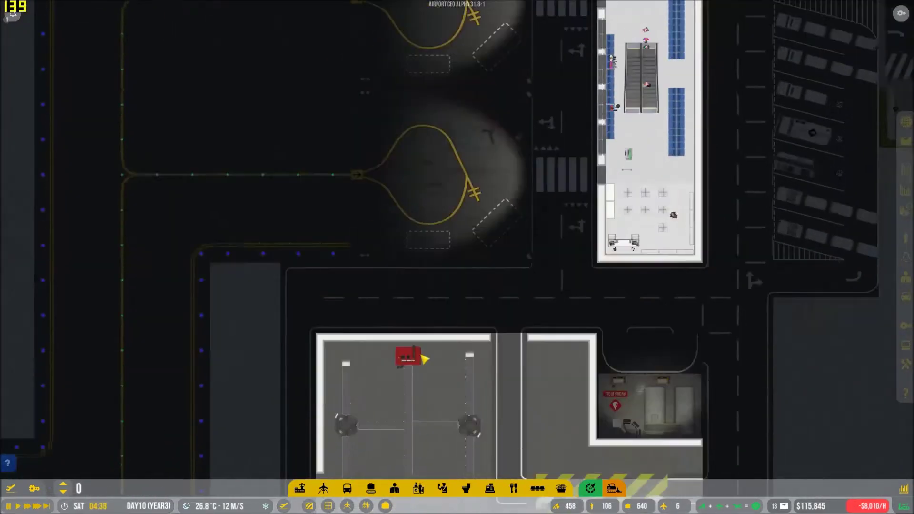
scroll(400, 307, up, 3)
scroll(444, 351, up, 2)
key(F1)
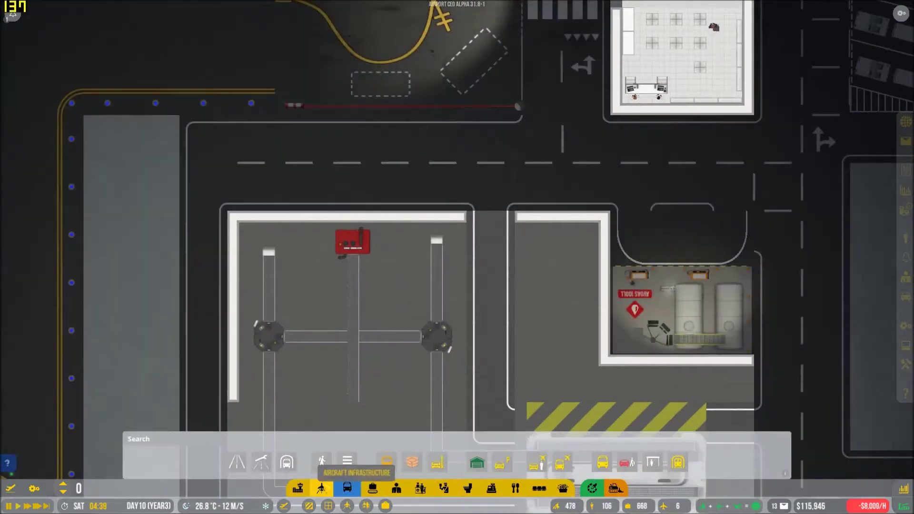
scroll(410, 357, down, 3)
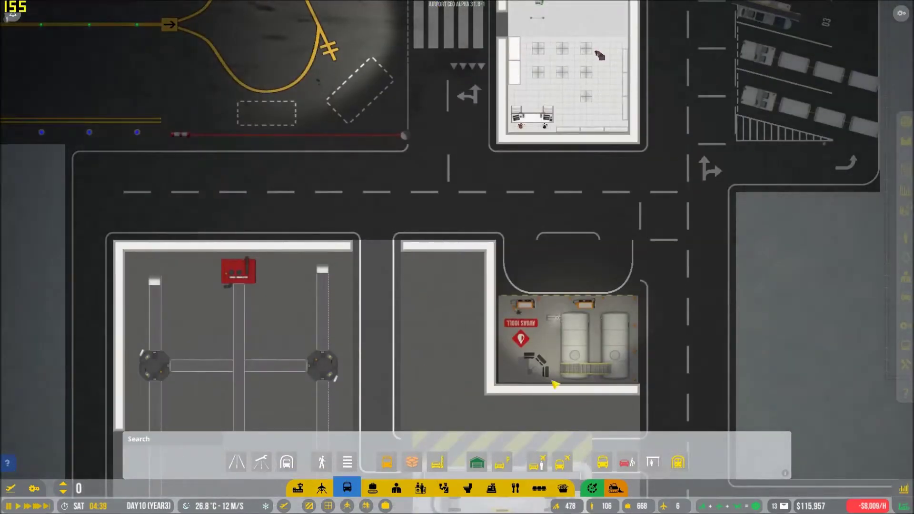
scroll(560, 374, down, 2)
scroll(561, 374, down, 2)
scroll(560, 374, up, 2)
key(w)
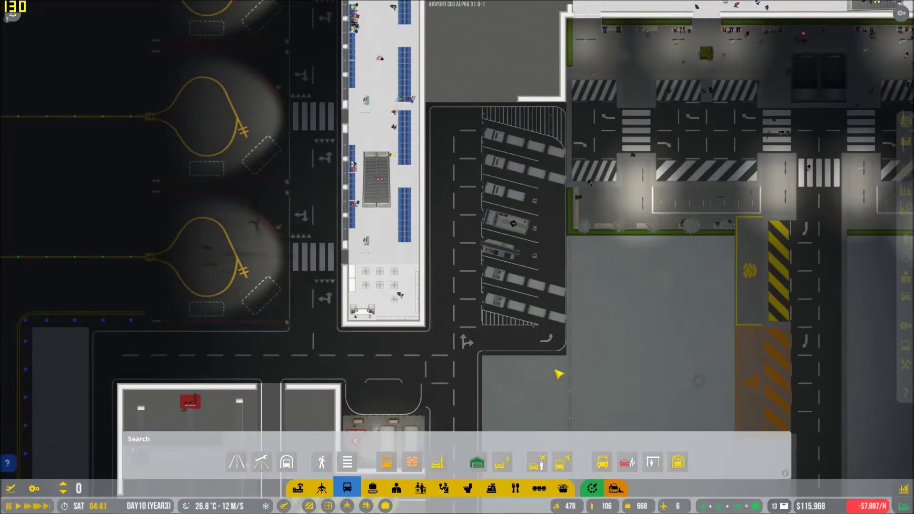
scroll(560, 374, up, 3)
scroll(560, 374, up, 3)
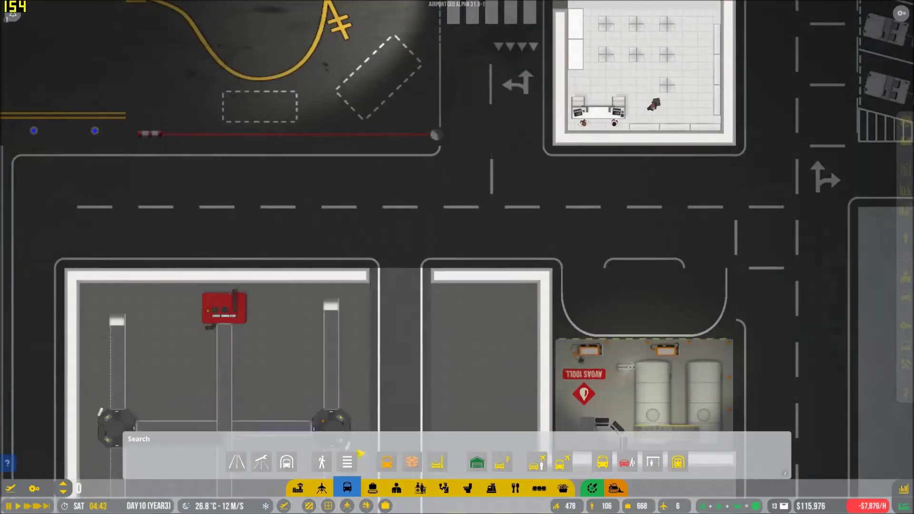
click(346, 462)
drag(397, 258, 397, 220)
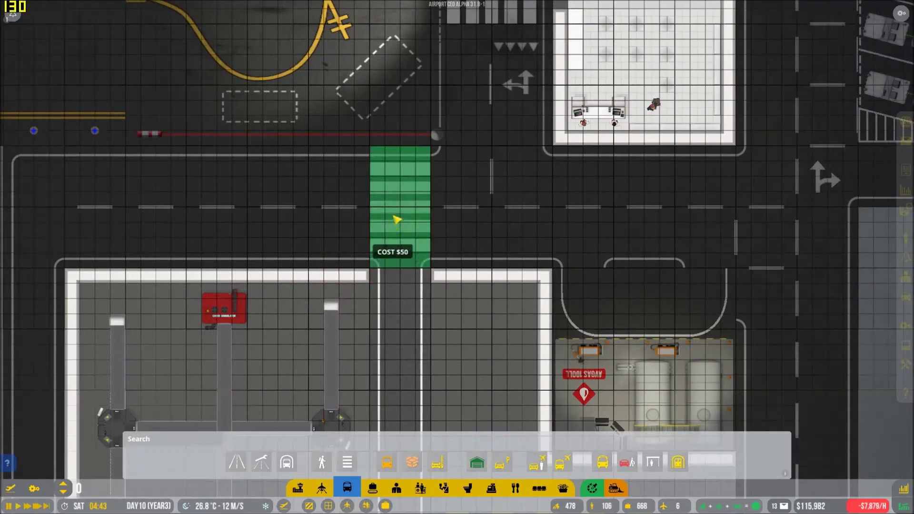
click(396, 225)
key(Escape)
scroll(418, 223, down, 3)
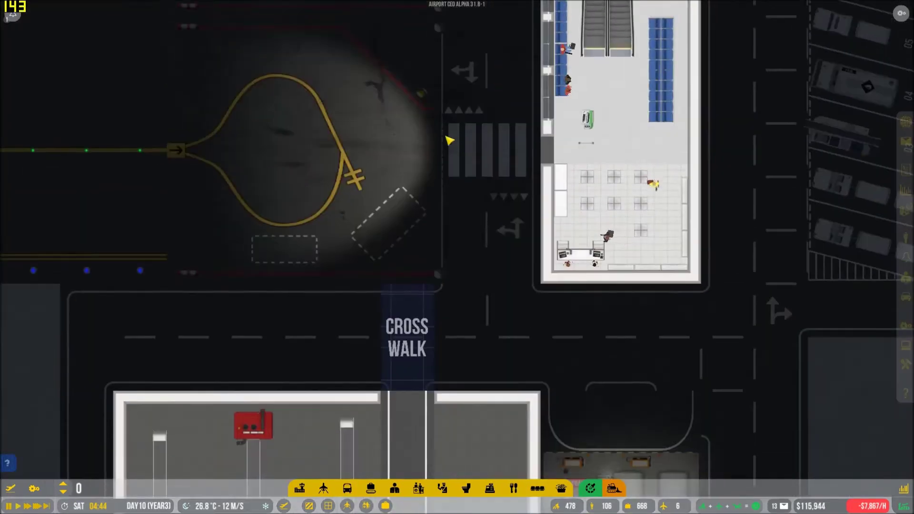
scroll(417, 223, up, 3)
scroll(500, 329, down, 3)
scroll(464, 343, down, 2)
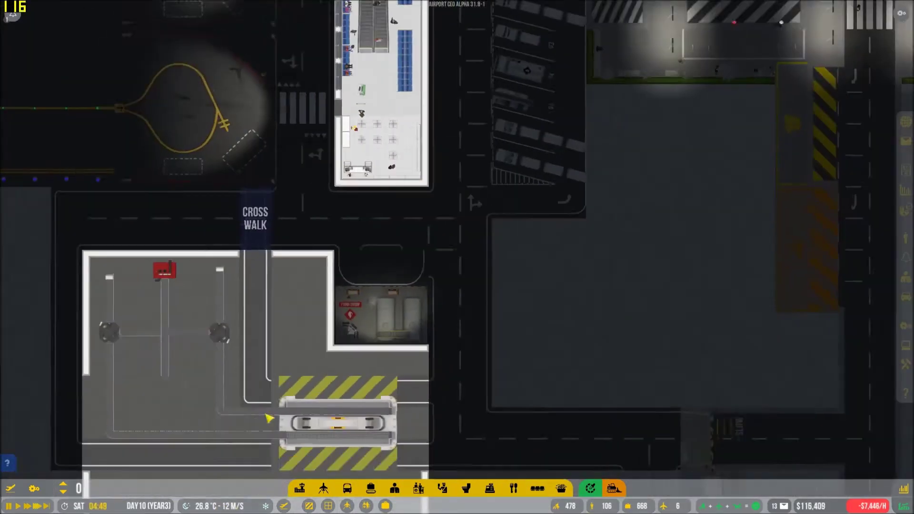
scroll(429, 357, down, 2)
key(Page_Down)
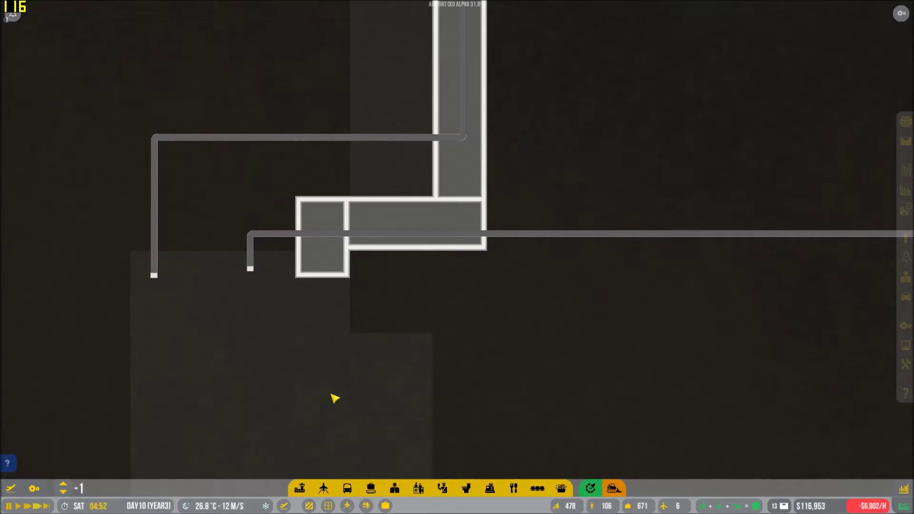
key(w)
key(w)
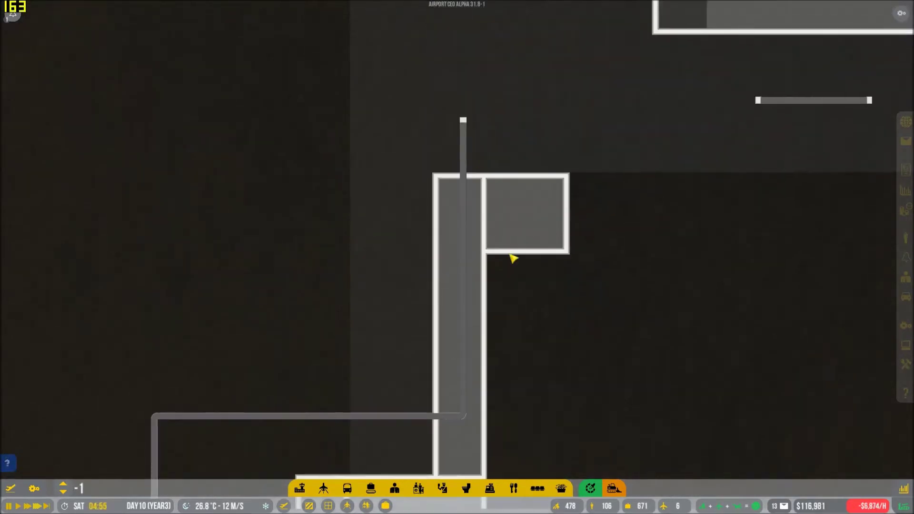
key(s)
key(w)
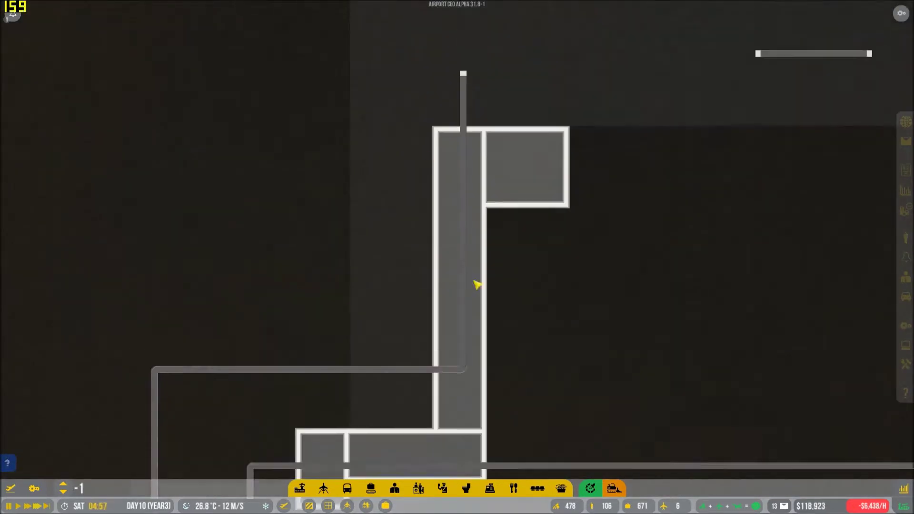
scroll(476, 286, down, 4)
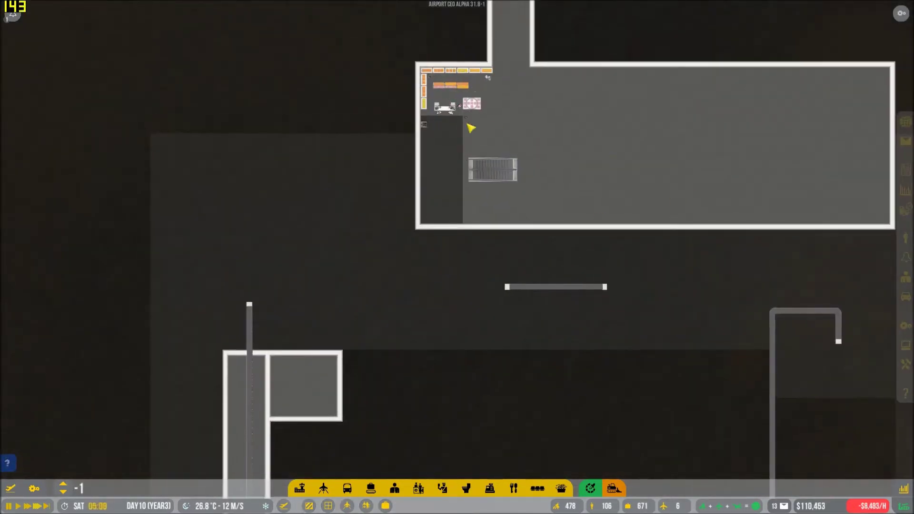
key(s)
key(Page_Up)
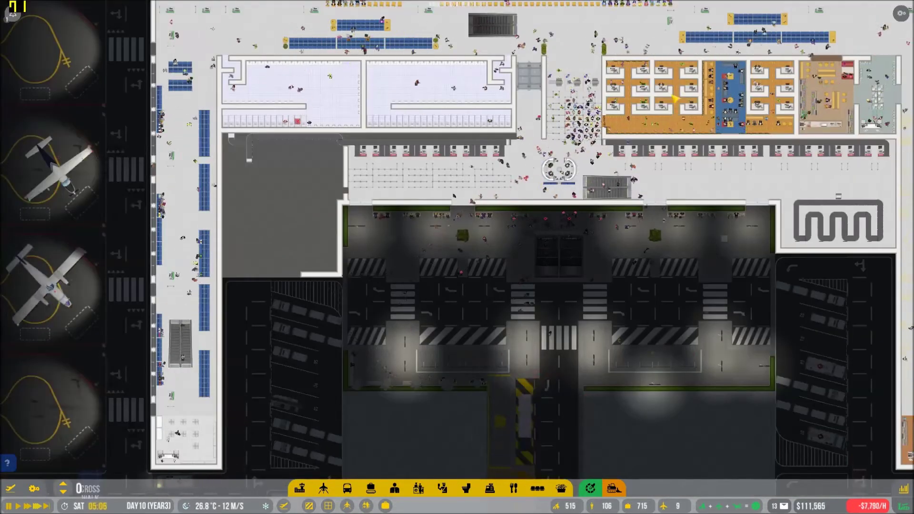
key(a)
key(s)
key(s)
key(a)
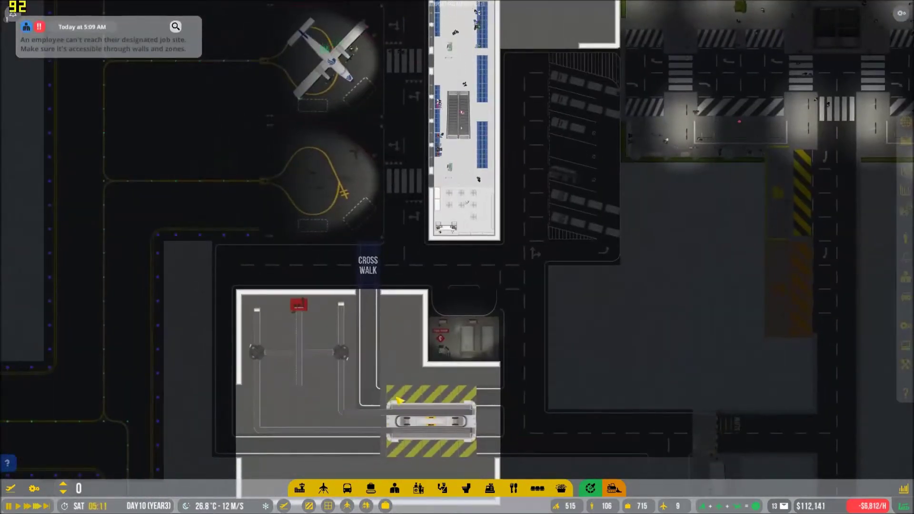
scroll(457, 401, up, 4)
key(F9)
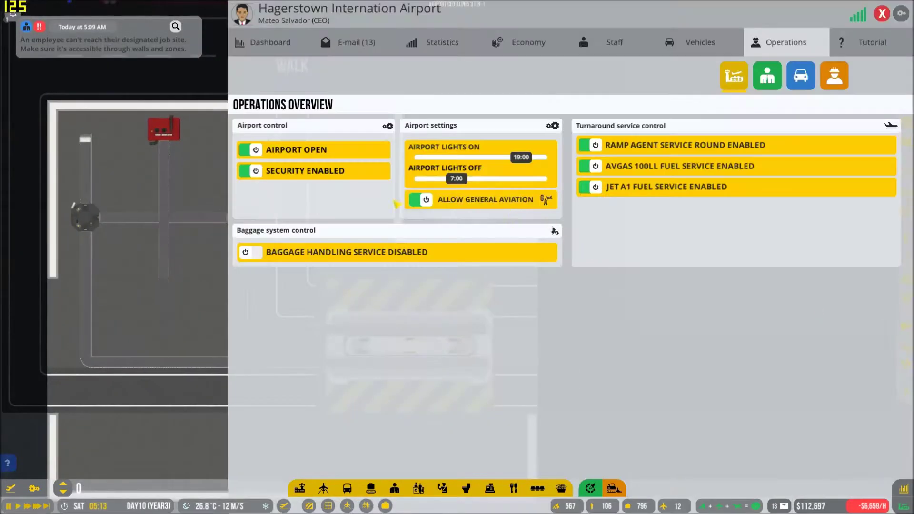
key(Escape)
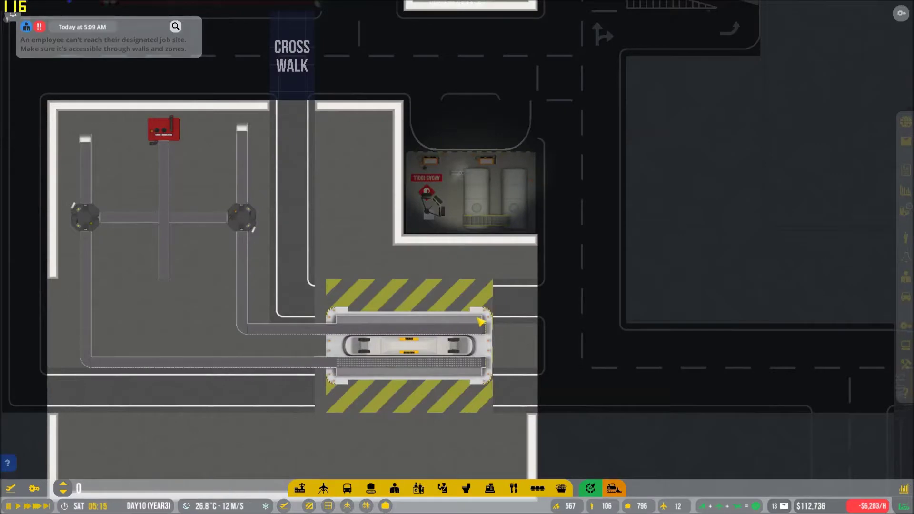
scroll(480, 322, down, 5)
scroll(485, 321, up, 3)
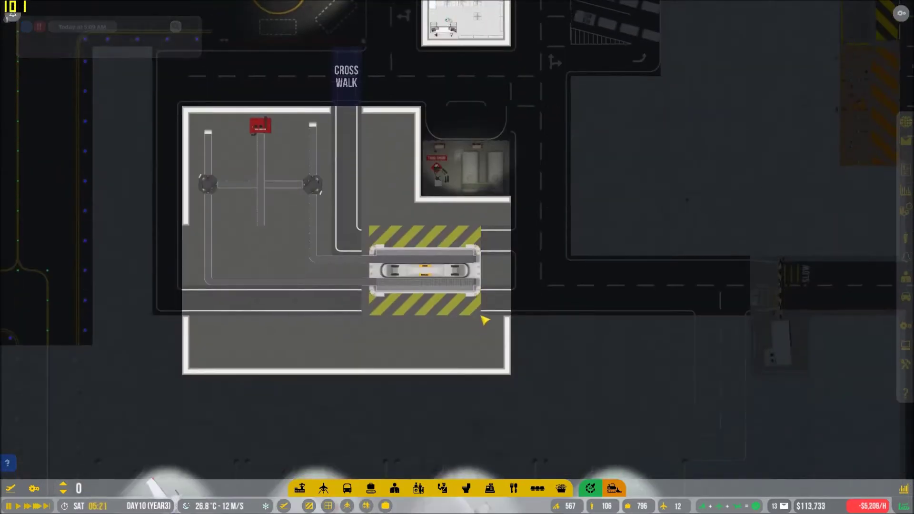
key(w)
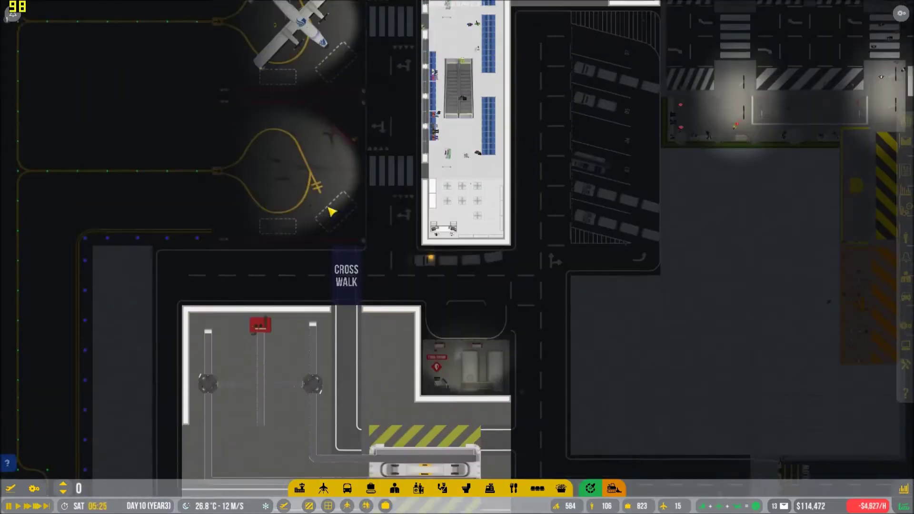
key(w)
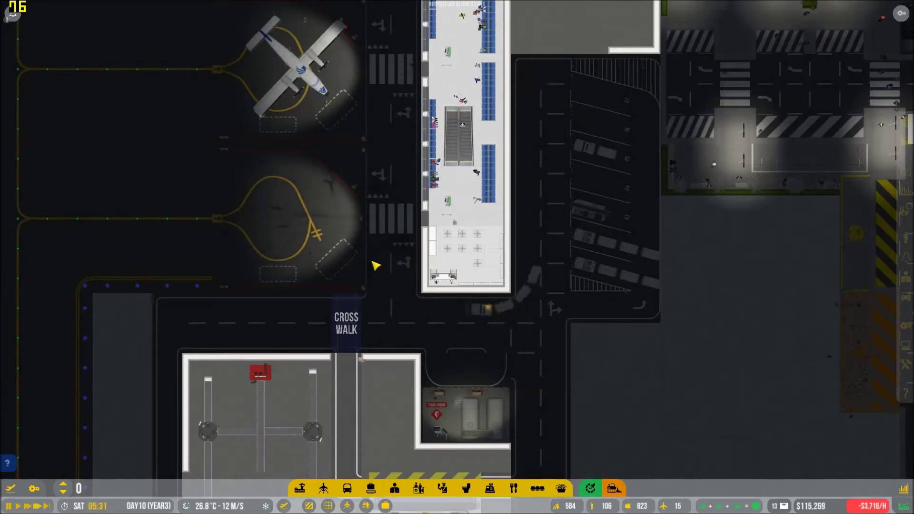
scroll(498, 346, down, 3)
scroll(529, 351, down, 2)
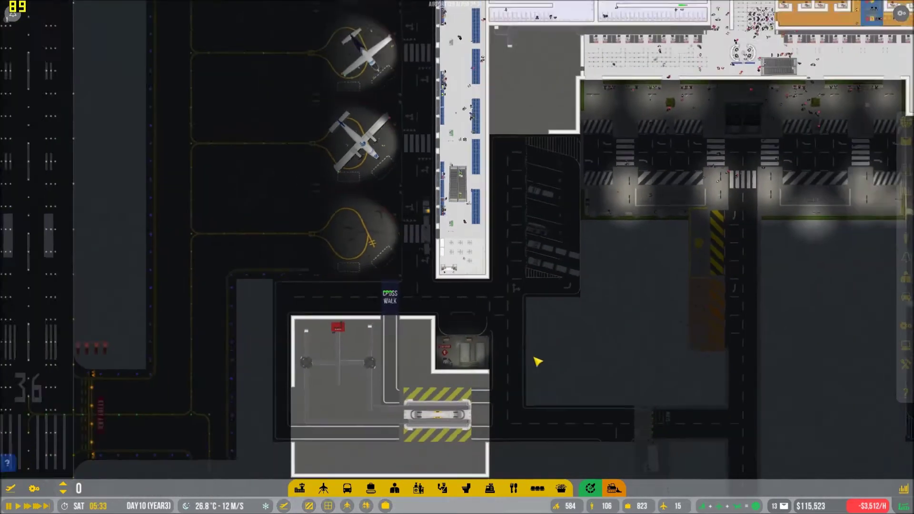
scroll(563, 354, up, 3)
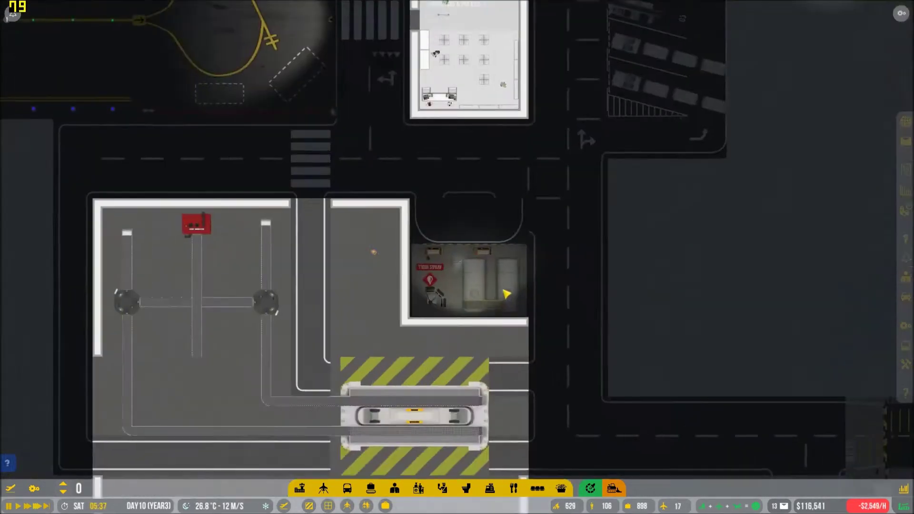
scroll(501, 343, up, 2)
scroll(471, 357, down, 1)
- Paint a secure zone over the baggage conveyor room and the baggage bay
drag(447, 357, 564, 357)
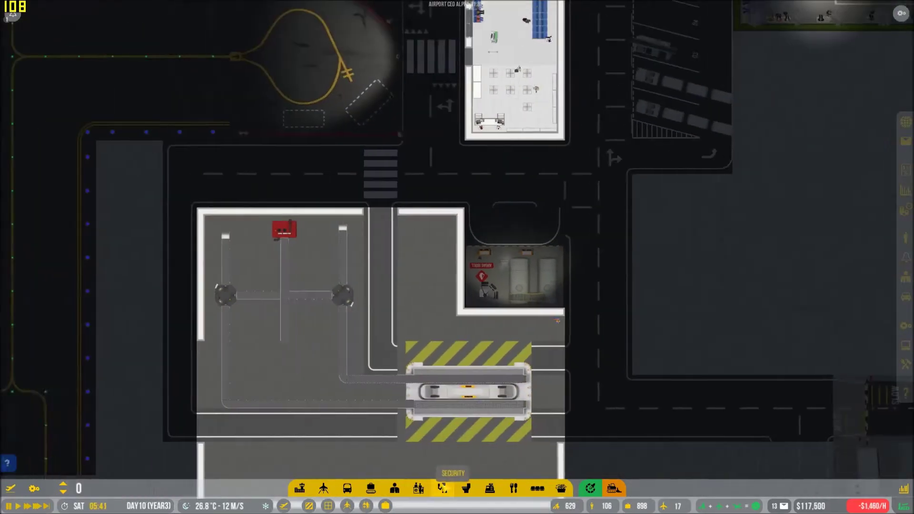
click(442, 488)
click(497, 462)
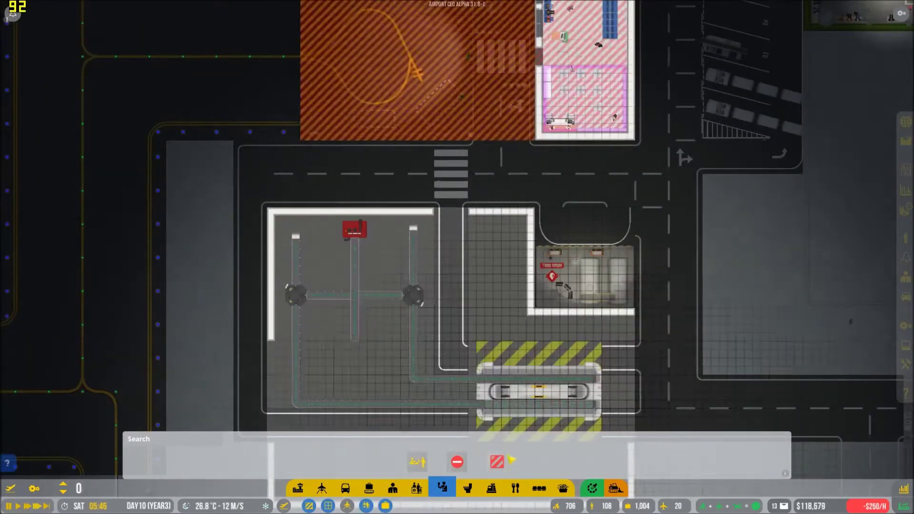
scroll(329, 266, up, 4)
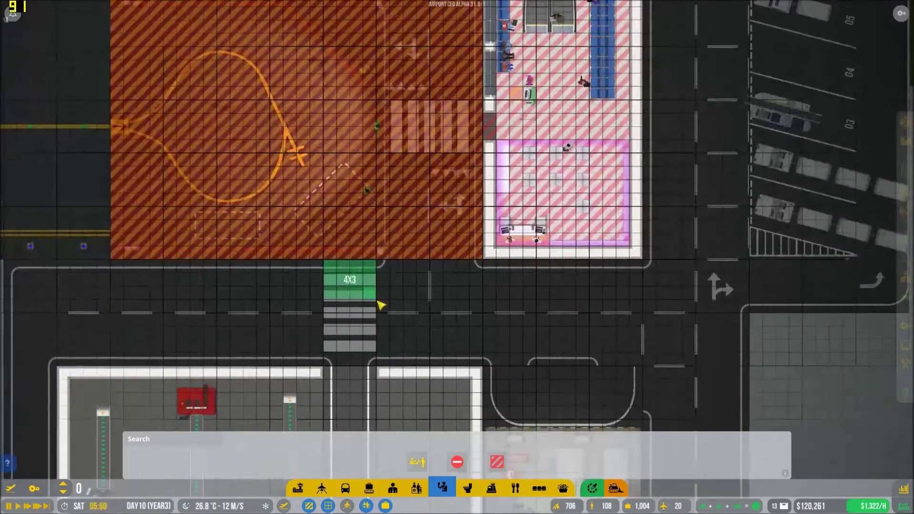
drag(329, 278, 329, 108)
scroll(357, 286, up, 3)
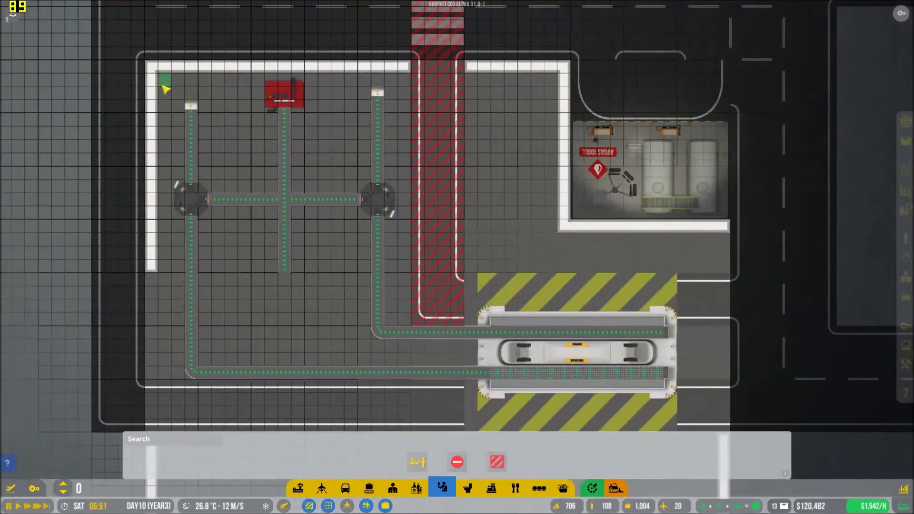
mouse_move(165, 134)
mouse_down()
mouse_move(542, 321)
mouse_move(542, 388)
mouse_up()
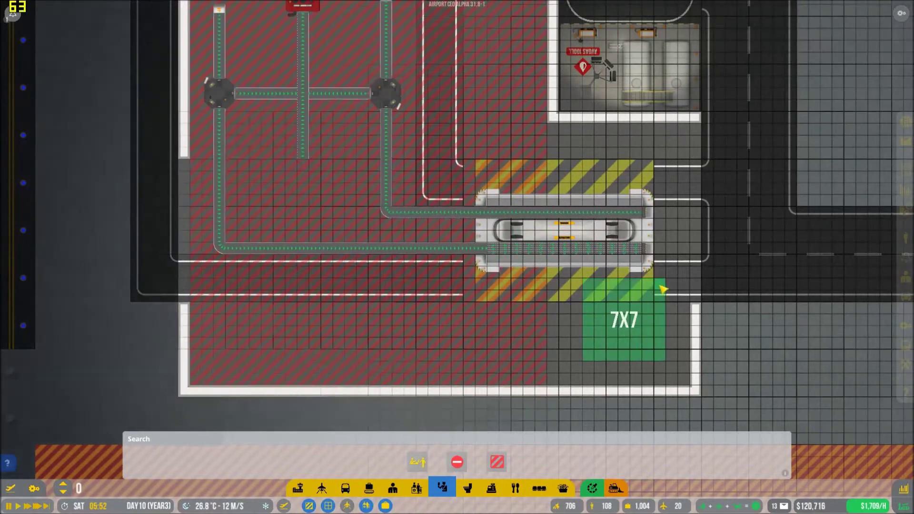
drag(603, 329, 664, 272)
drag(557, 133, 689, 389)
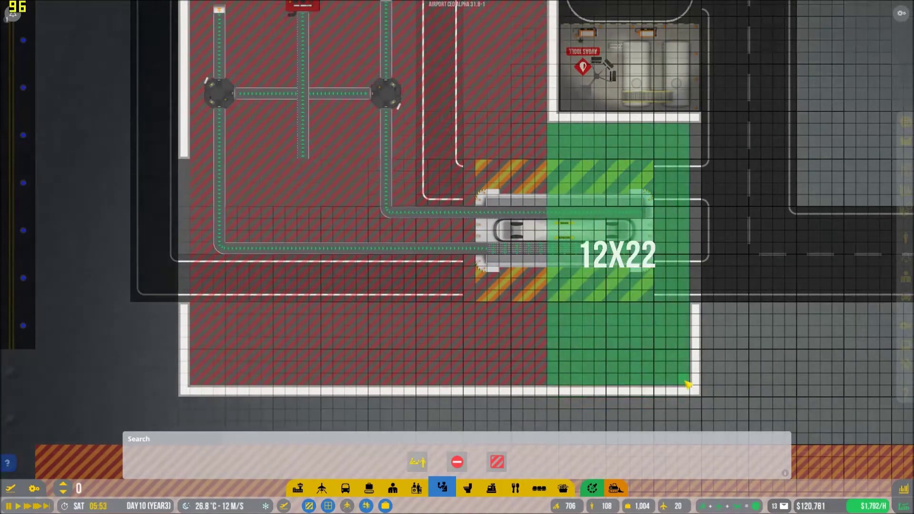
key(Escape)
scroll(584, 243, up, 3)
scroll(584, 243, down, 5)
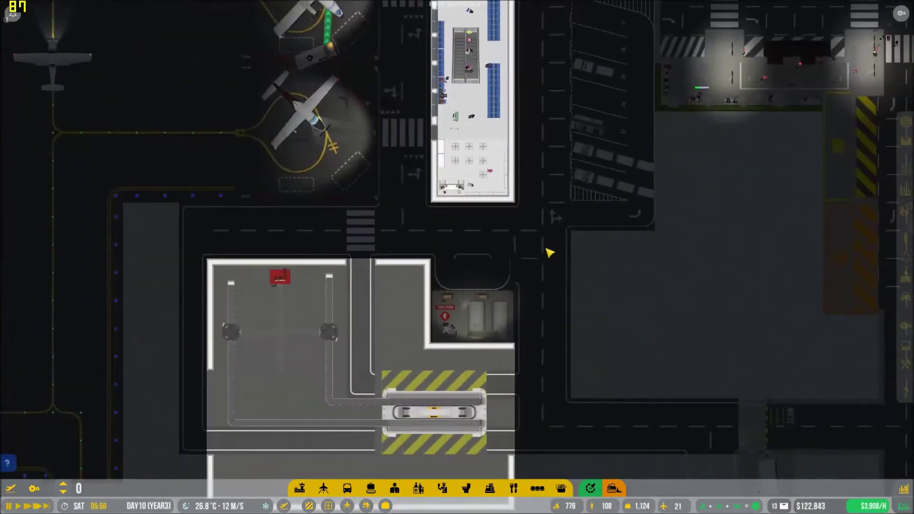
- Inspect the baggage bay's connections and follow the baggage train near it
drag(551, 246, 506, 247)
drag(403, 251, 428, 107)
scroll(436, 322, up, 4)
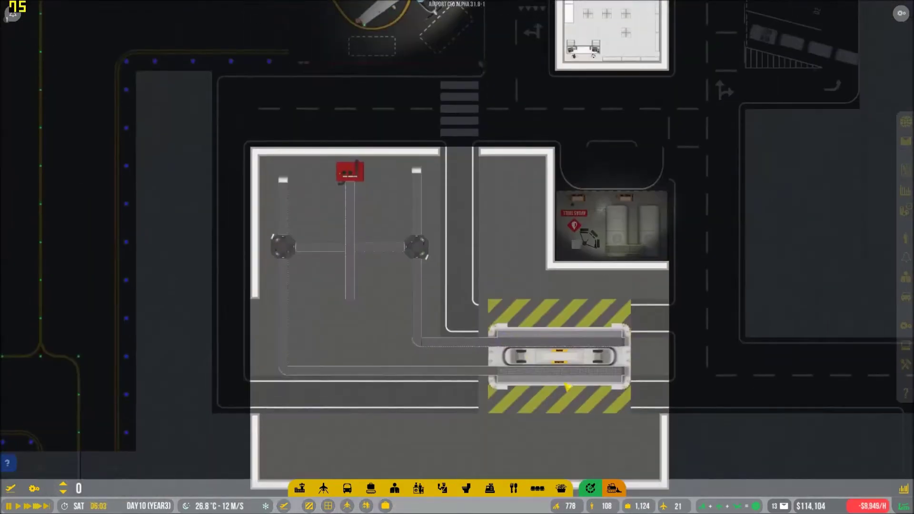
click(557, 365)
key(Escape)
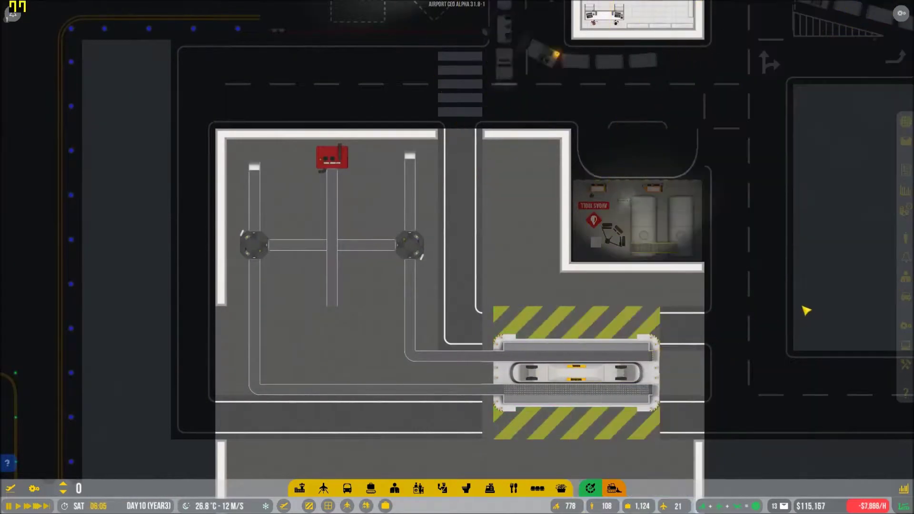
scroll(805, 313, down, 3)
mouse_move(706, 214)
mouse_down()
mouse_move(706, 282)
mouse_move(706, 235)
mouse_up()
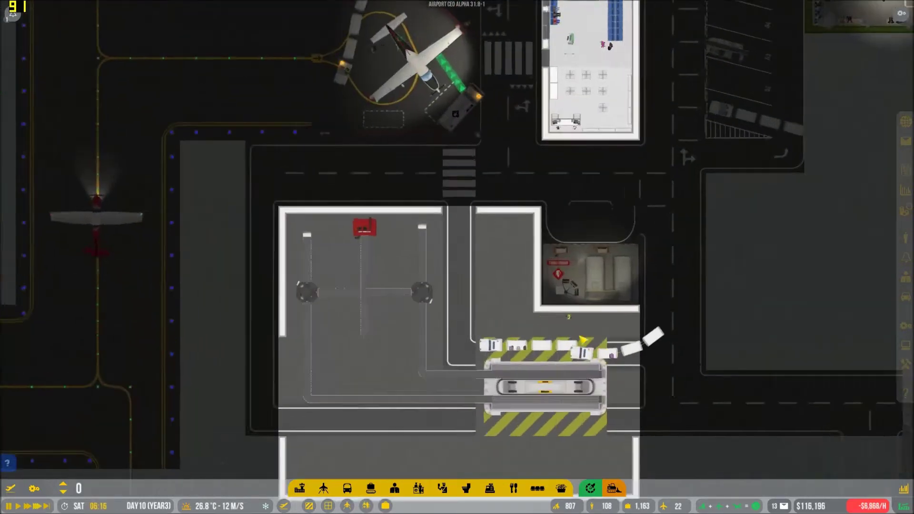
scroll(562, 300, up, 3)
scroll(562, 300, up, 3)
drag(632, 372, 632, 282)
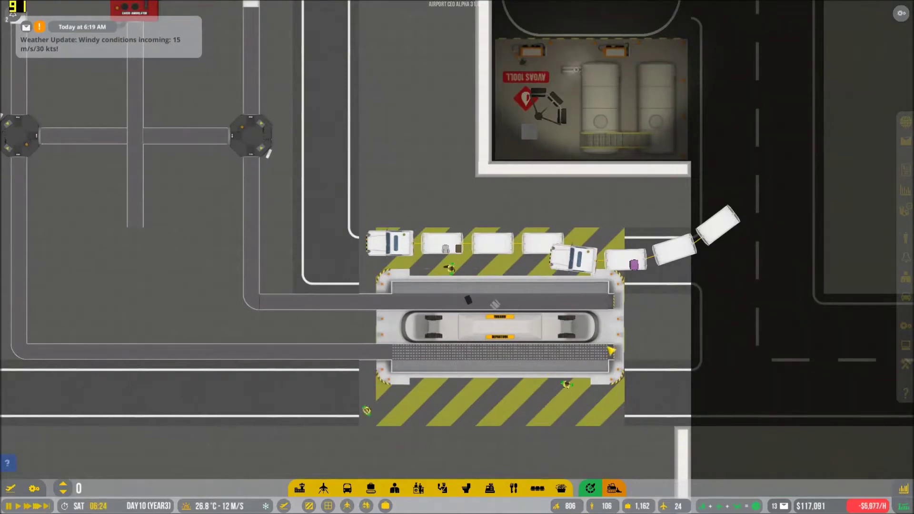
scroll(612, 350, down, 2)
scroll(393, 148, down, 2)
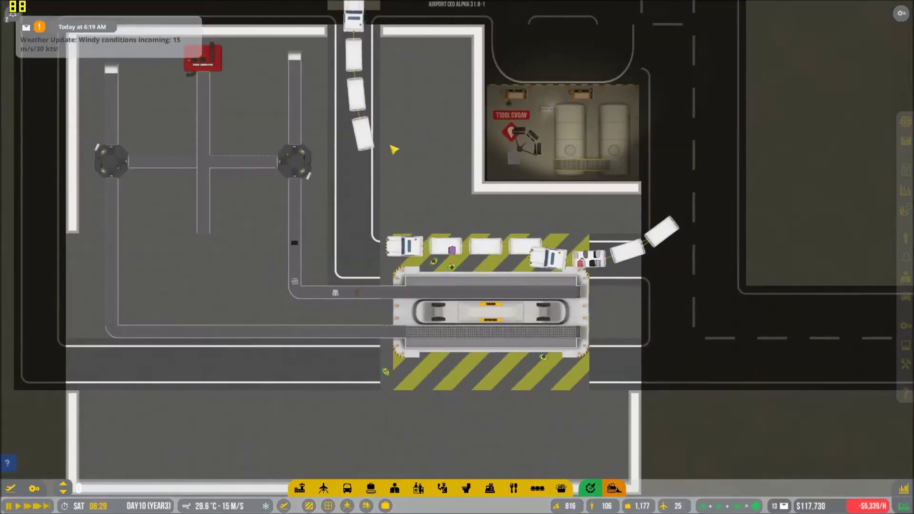
scroll(394, 149, down, 3)
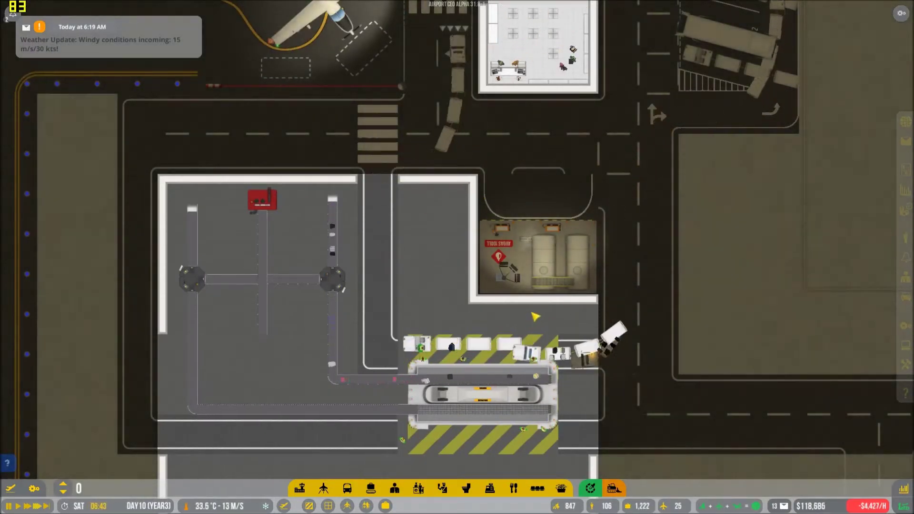
scroll(535, 317, down, 4)
drag(543, 307, 501, 329)
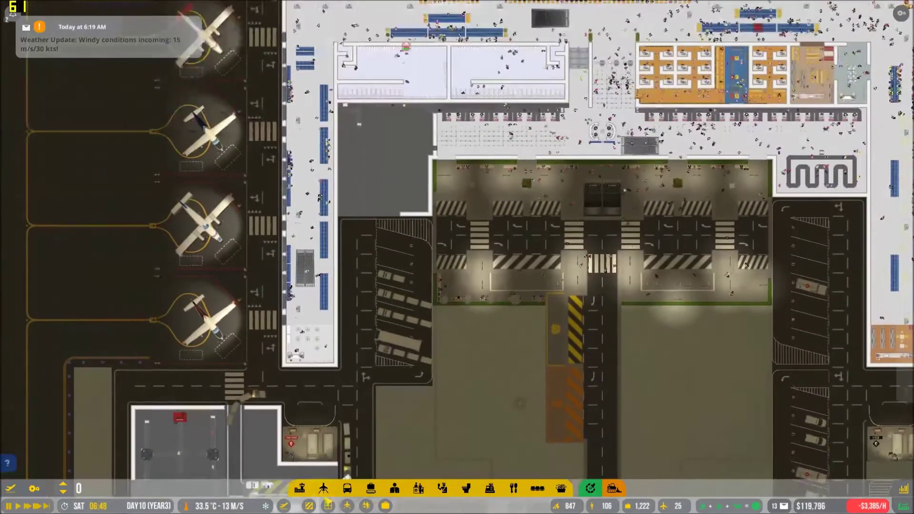
- Lay a floor strip along the foundation's lower edge beside the parking lot
click(300, 488)
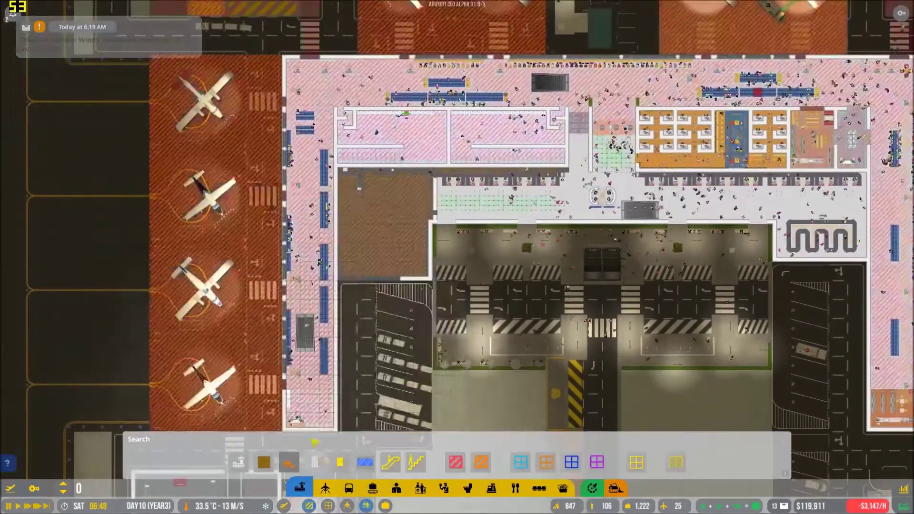
scroll(401, 236, up, 5)
drag(344, 298, 232, 303)
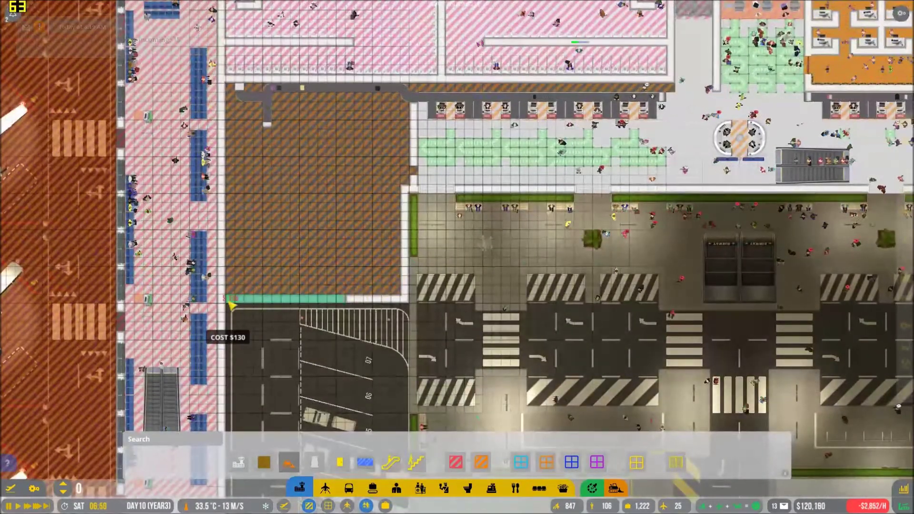
right_click(233, 303)
scroll(458, 257, down, 5)
drag(457, 357, 457, 143)
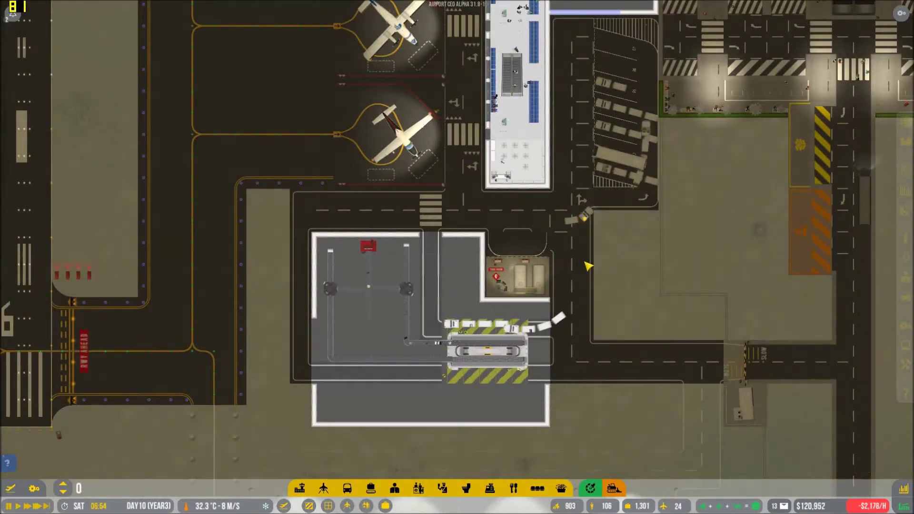
scroll(586, 266, up, 1)
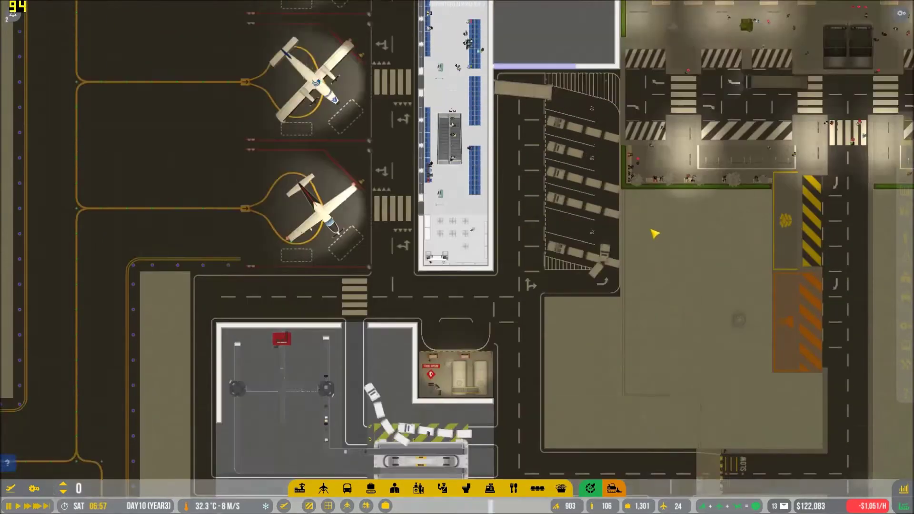
drag(650, 236, 629, 400)
scroll(622, 272, up, 3)
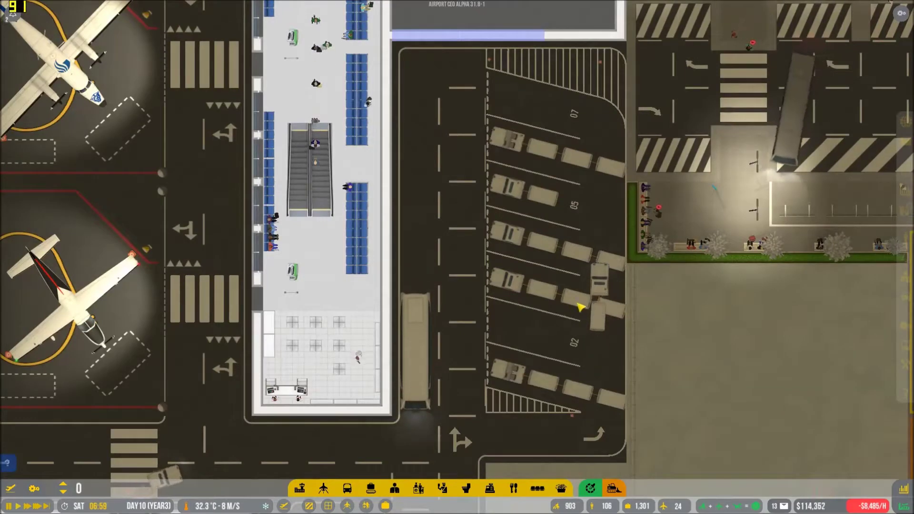
scroll(580, 307, down, 3)
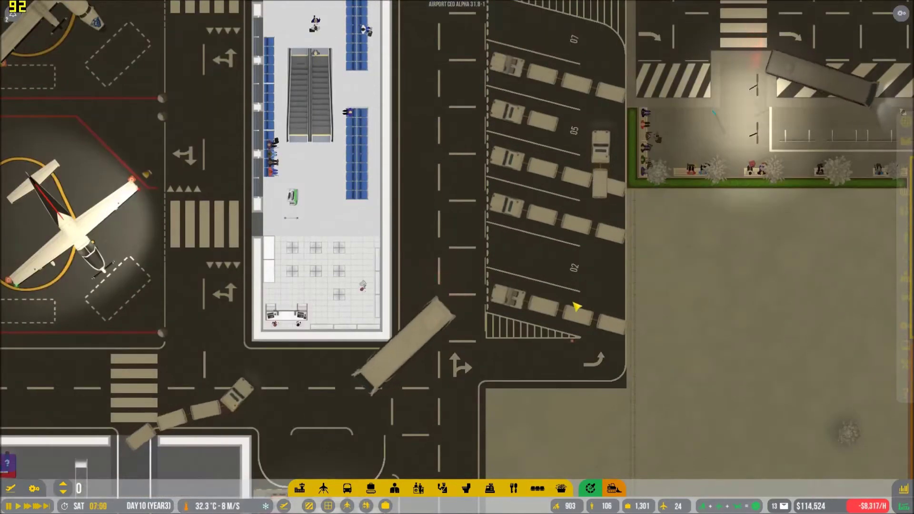
scroll(577, 308, down, 2)
scroll(564, 307, down, 3)
scroll(543, 308, down, 3)
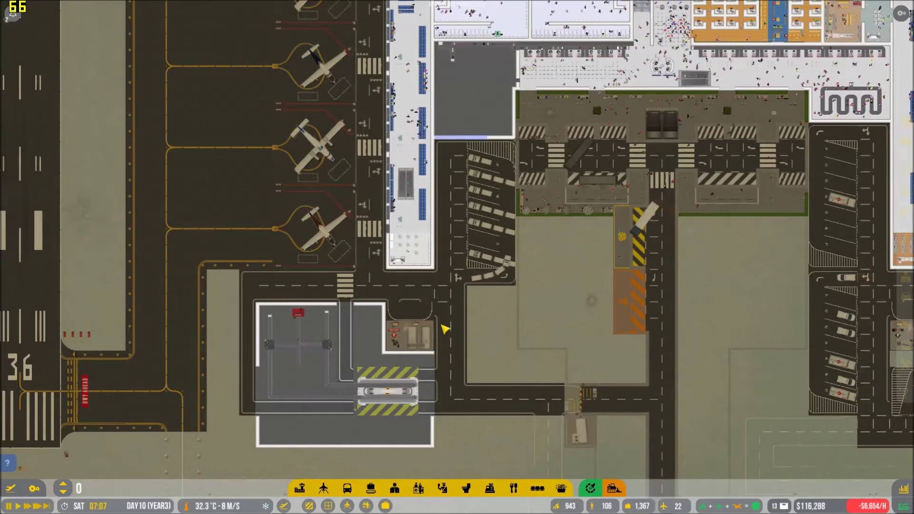
scroll(445, 329, up, 3)
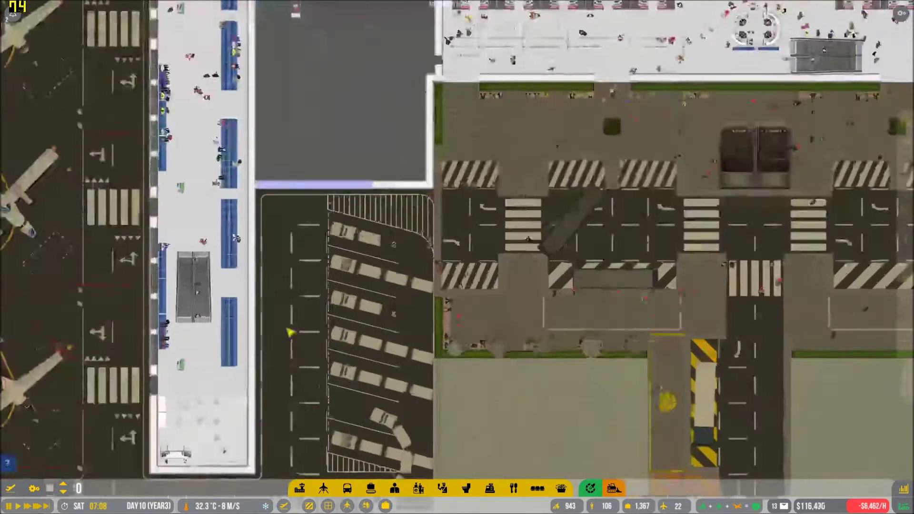
scroll(436, 321, up, 3)
scroll(423, 315, down, 3)
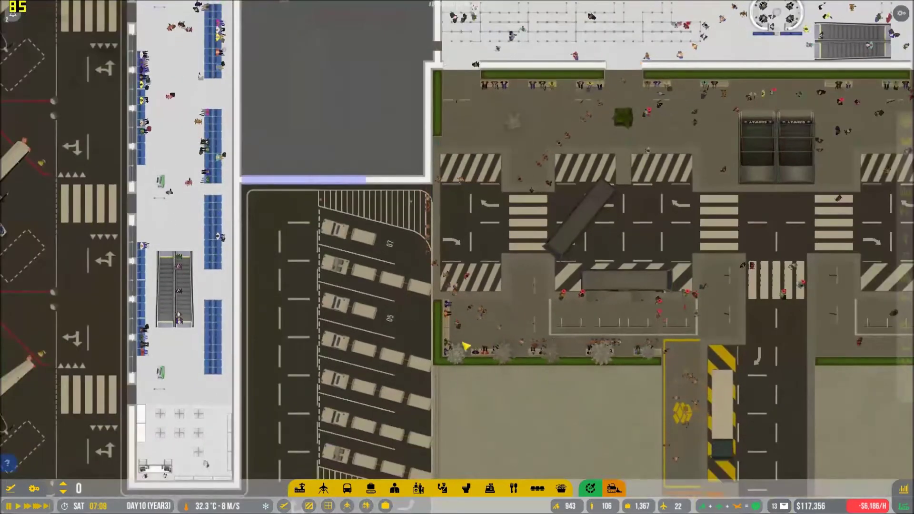
scroll(493, 300, down, 3)
mouse_move(494, 357)
mouse_down()
mouse_move(499, 299)
mouse_move(547, 270)
mouse_up()
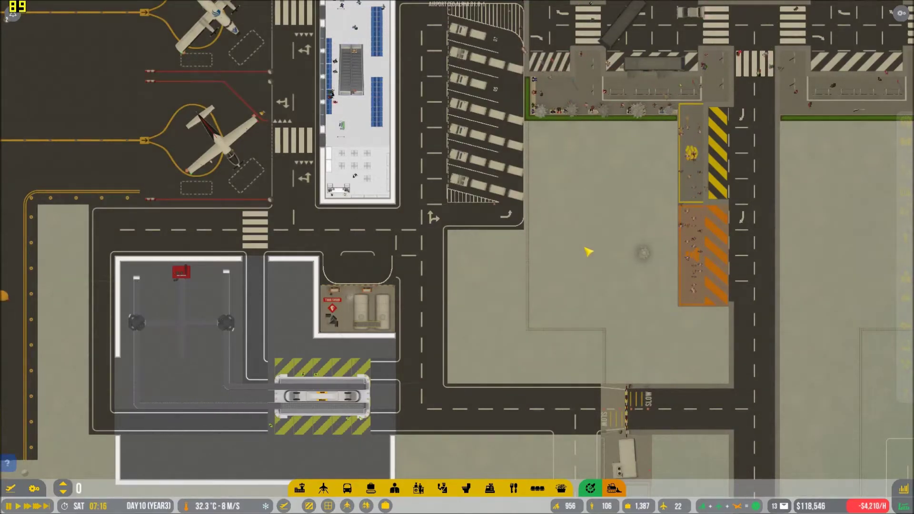
scroll(587, 252, up, 2)
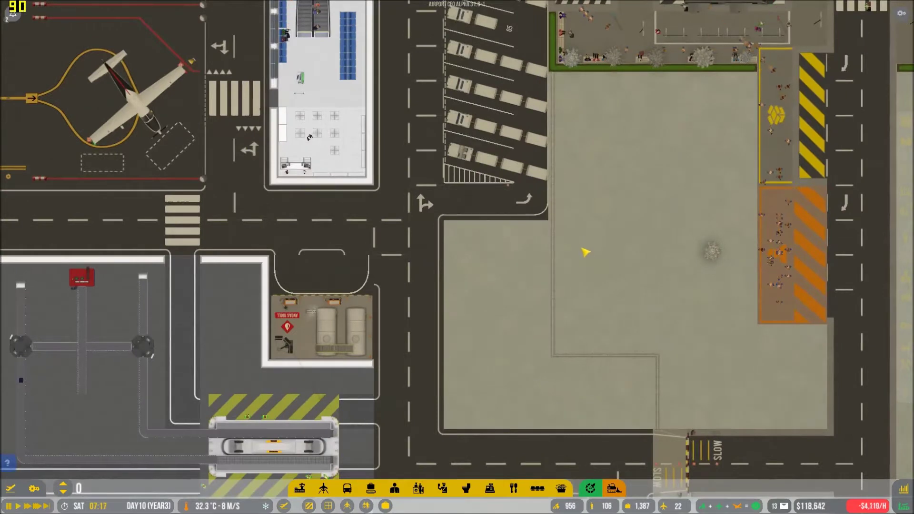
scroll(585, 252, down, 2)
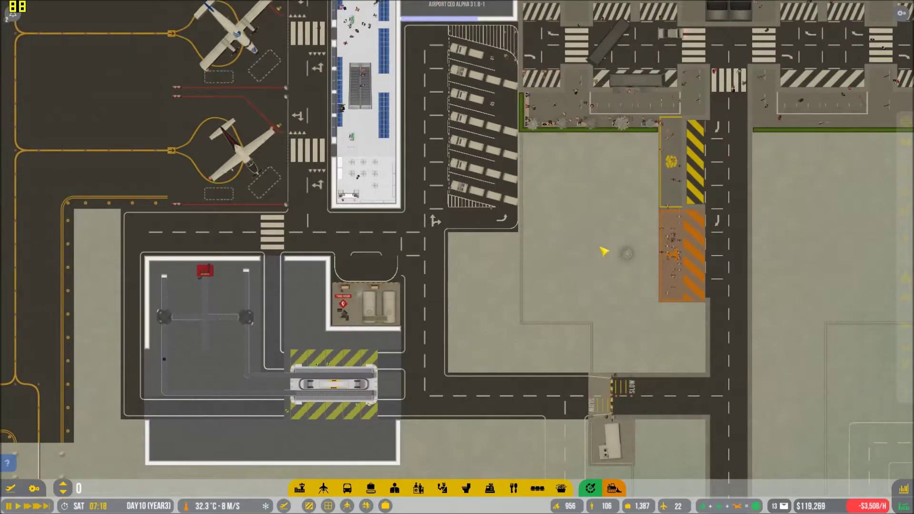
scroll(657, 275, down, 2)
scroll(657, 276, up, 3)
scroll(657, 275, up, 3)
scroll(657, 275, up, 2)
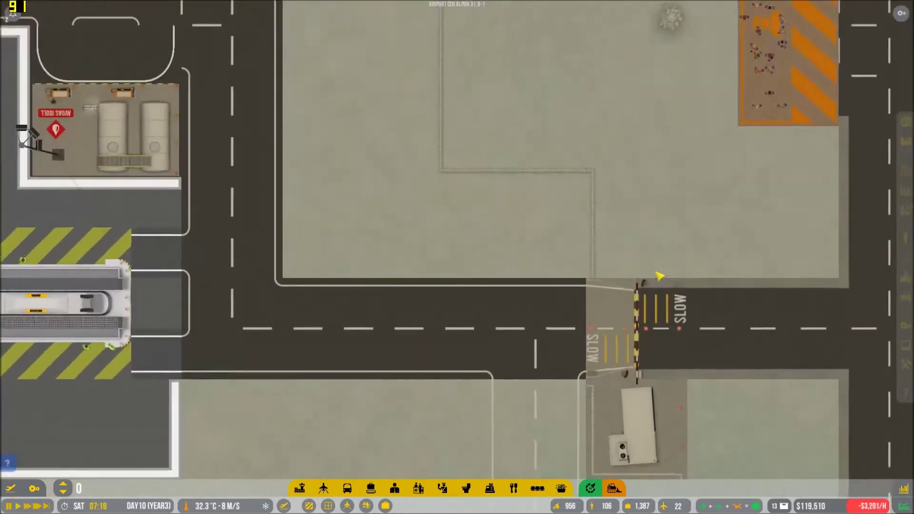
scroll(657, 275, down, 2)
scroll(657, 275, down, 1)
scroll(657, 276, down, 2)
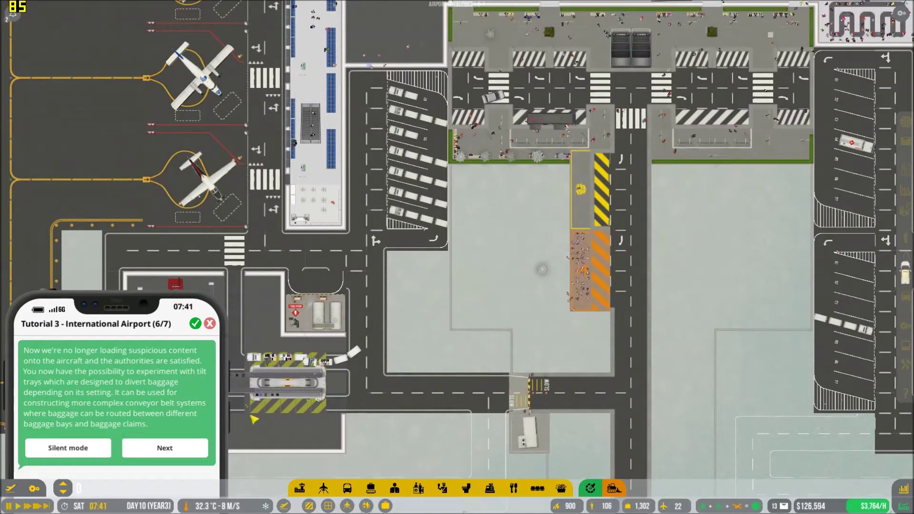
- Advance the tutorial to the tilt-tray conveyor belt objective and close its message
key(a)
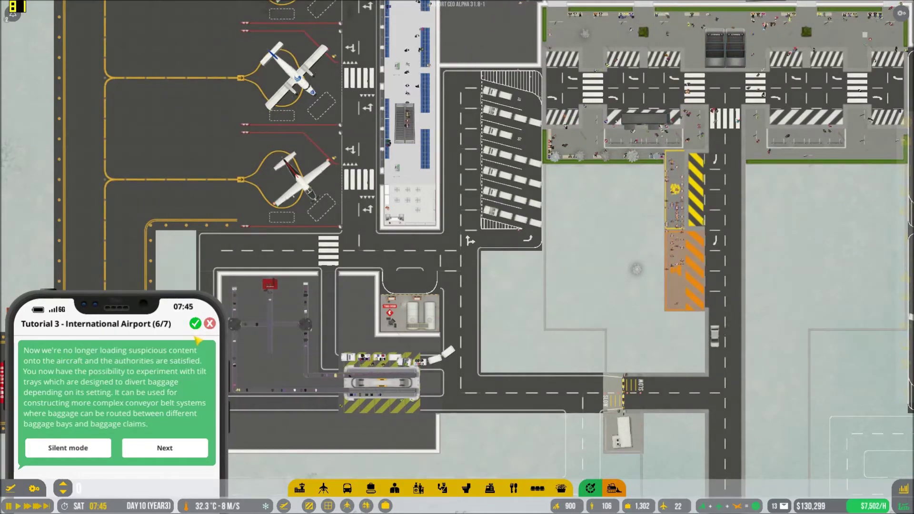
click(170, 452)
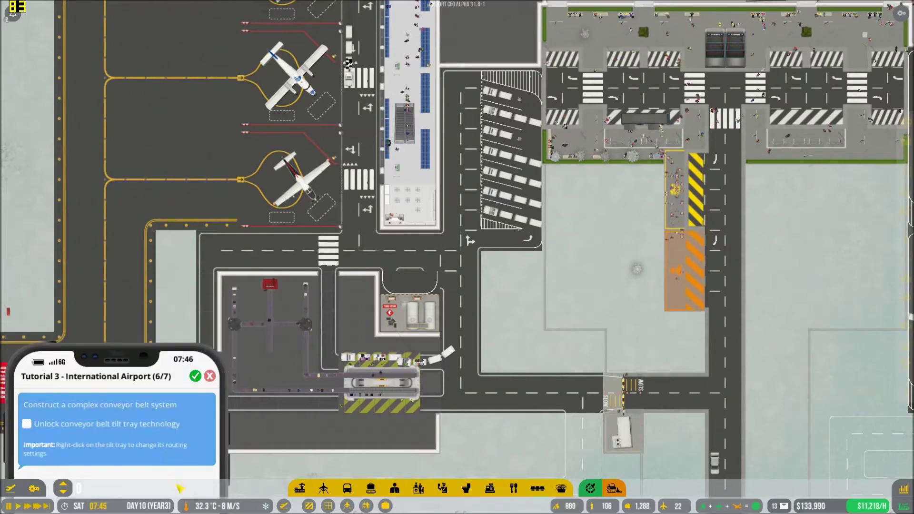
drag(500, 286, 642, 204)
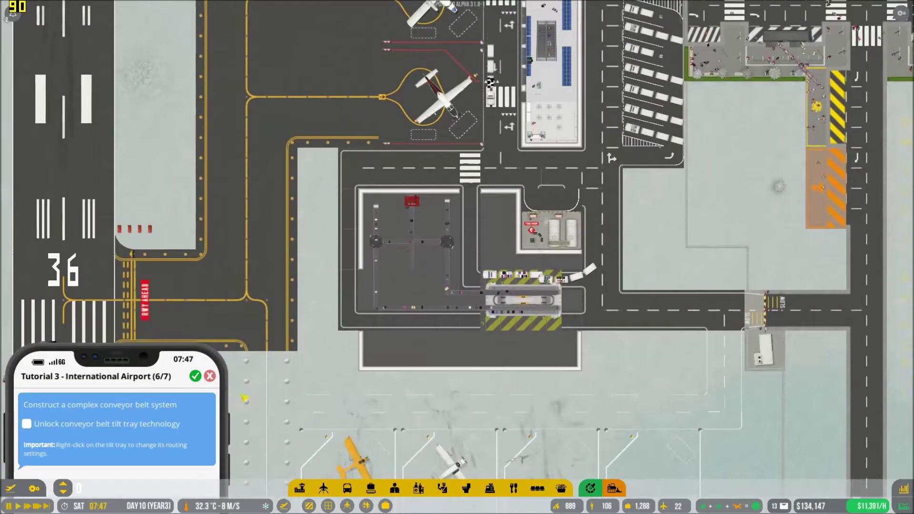
click(210, 376)
scroll(457, 258, up, 6)
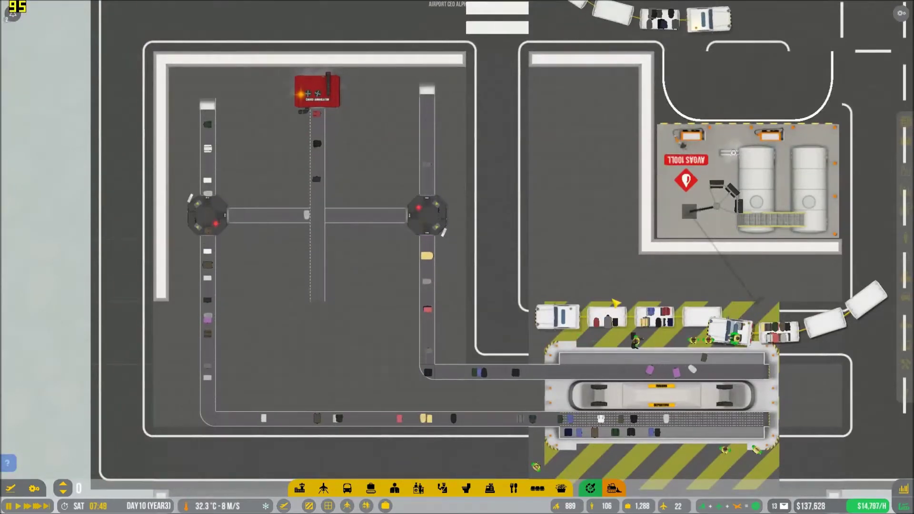
drag(500, 286, 425, 286)
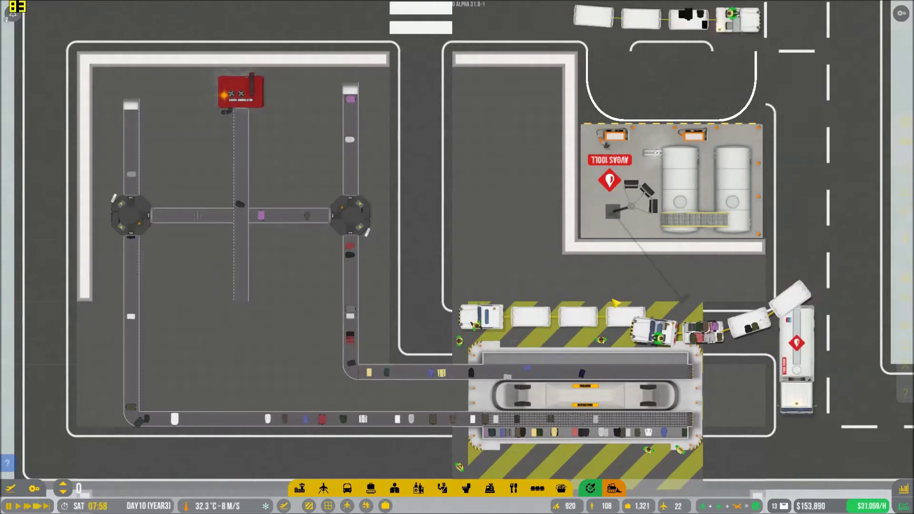
key(w)
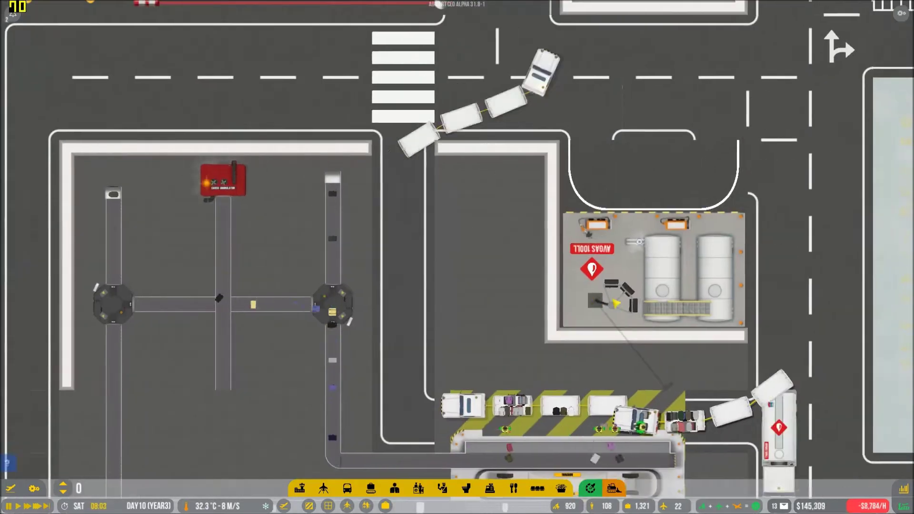
key(a)
key(s)
scroll(616, 304, down, 2)
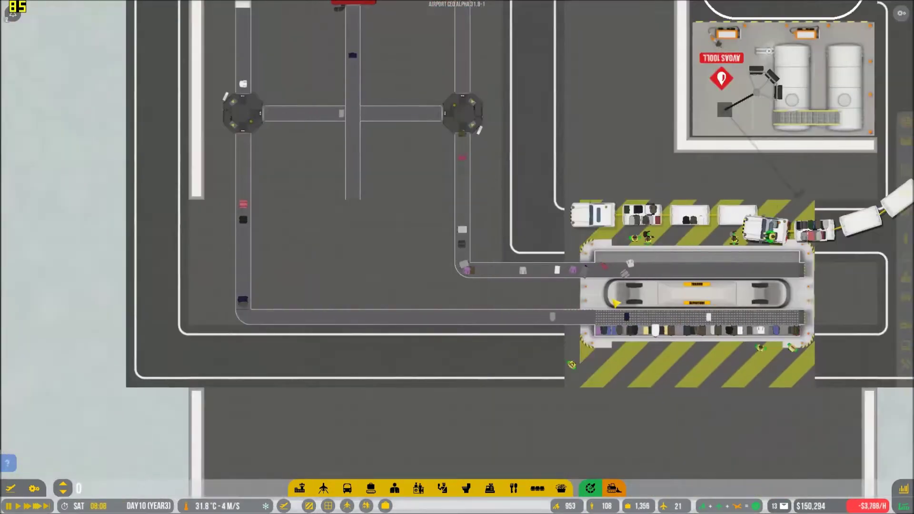
scroll(616, 304, up, 2)
scroll(617, 304, down, 2)
scroll(616, 303, down, 2)
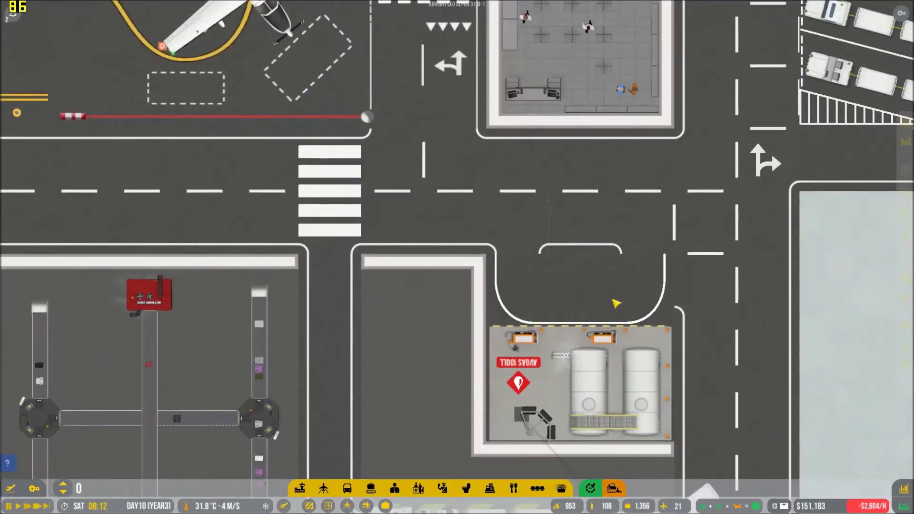
scroll(616, 304, up, 4)
key(w)
scroll(616, 304, down, 2)
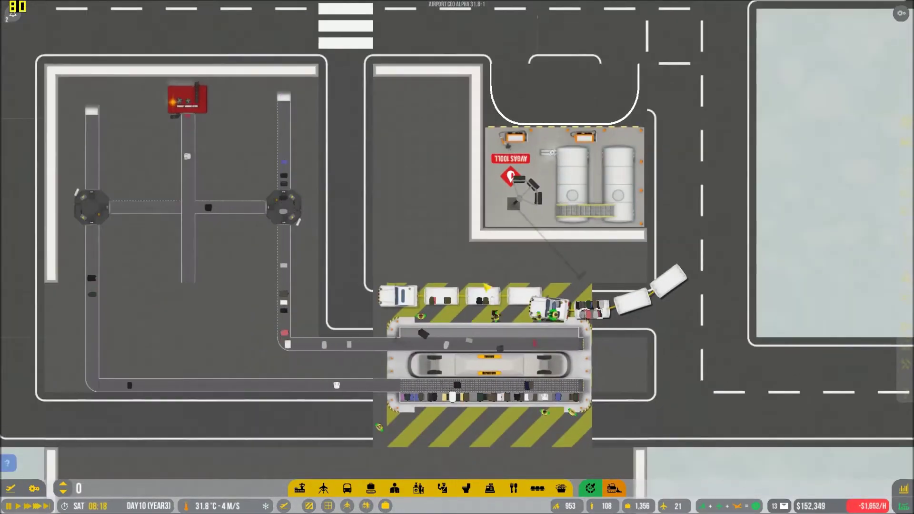
scroll(615, 304, down, 3)
scroll(615, 303, up, 3)
scroll(486, 314, down, 3)
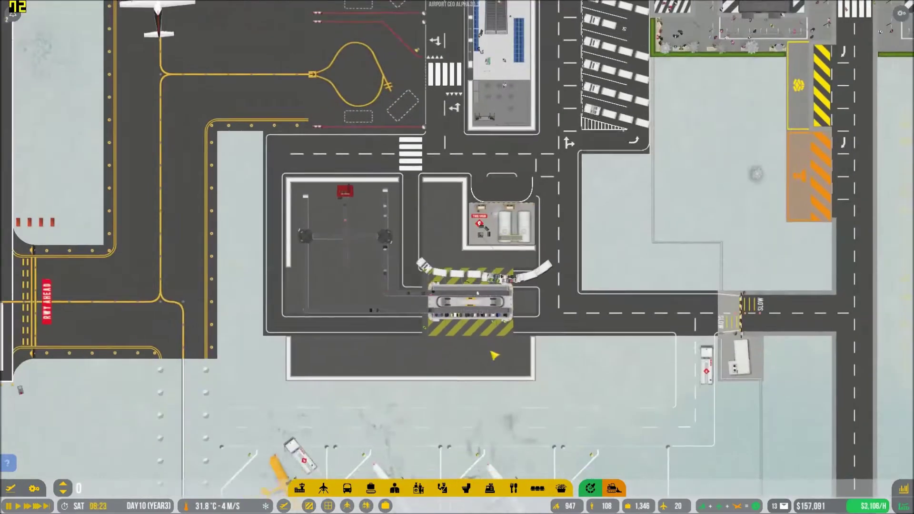
scroll(486, 315, down, 3)
scroll(486, 314, down, 2)
key(d)
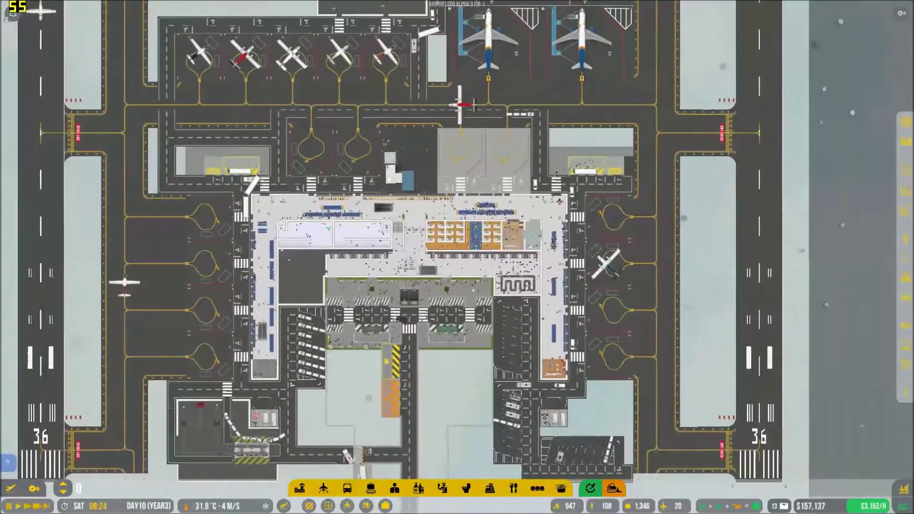
key(F8)
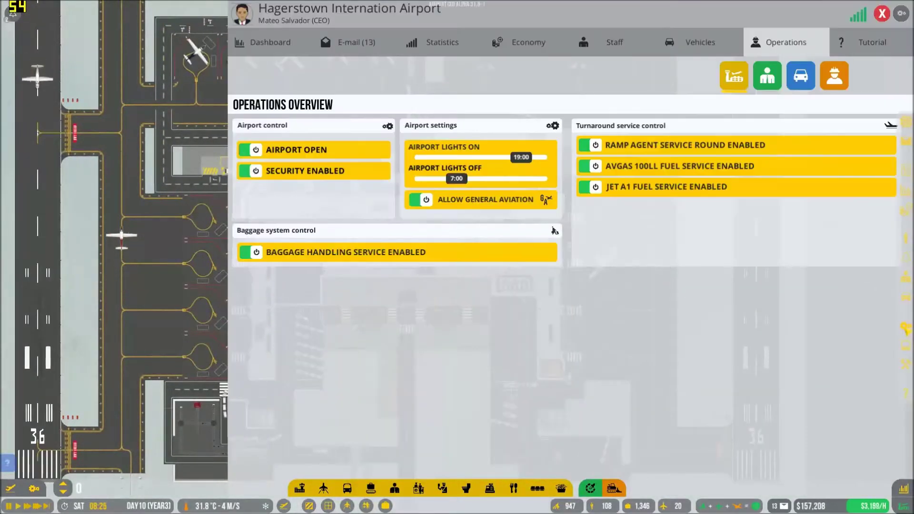
key(Escape)
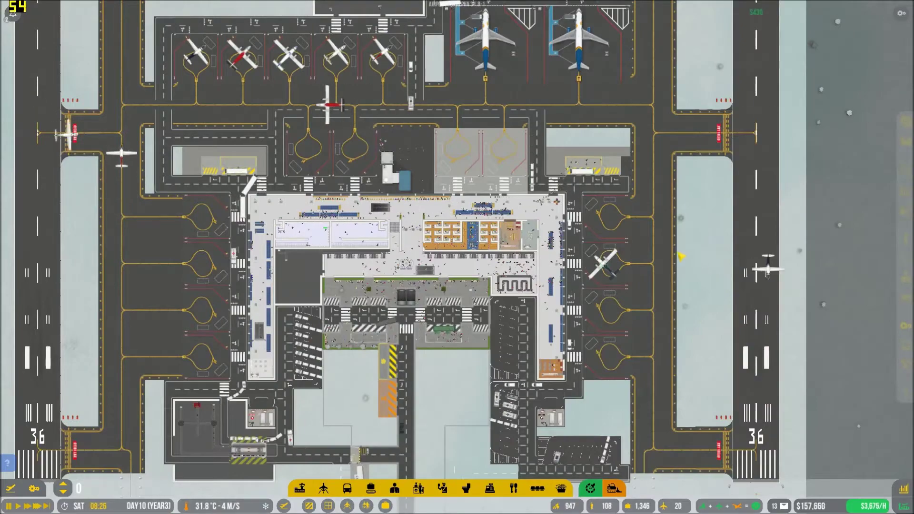
scroll(677, 255, up, 4)
scroll(664, 272, up, 3)
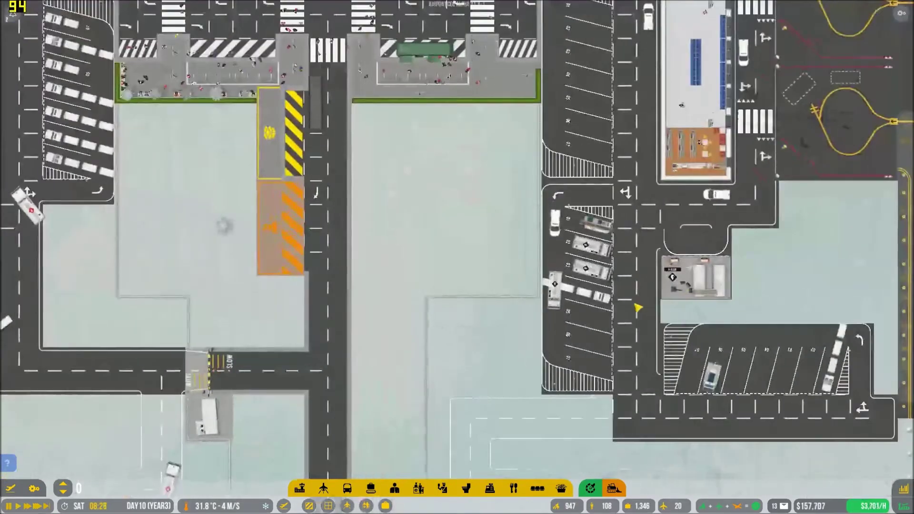
scroll(638, 309, down, 3)
key(a)
scroll(576, 356, up, 3)
scroll(575, 356, up, 2)
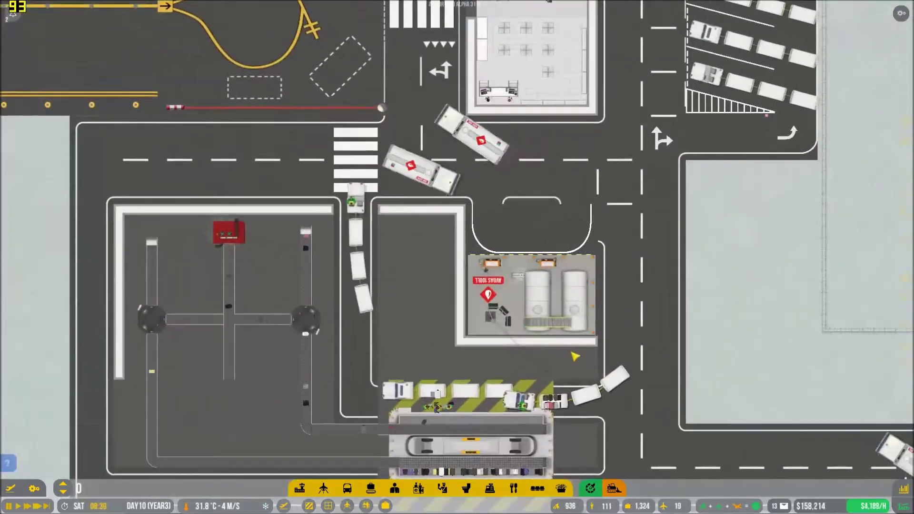
scroll(576, 356, down, 4)
key(s)
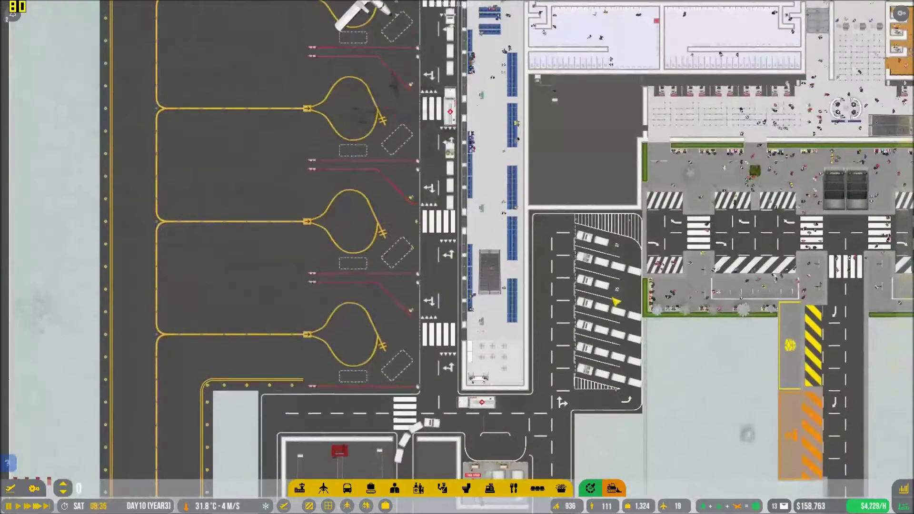
scroll(617, 301, down, 3)
key(w)
scroll(428, 343, up, 4)
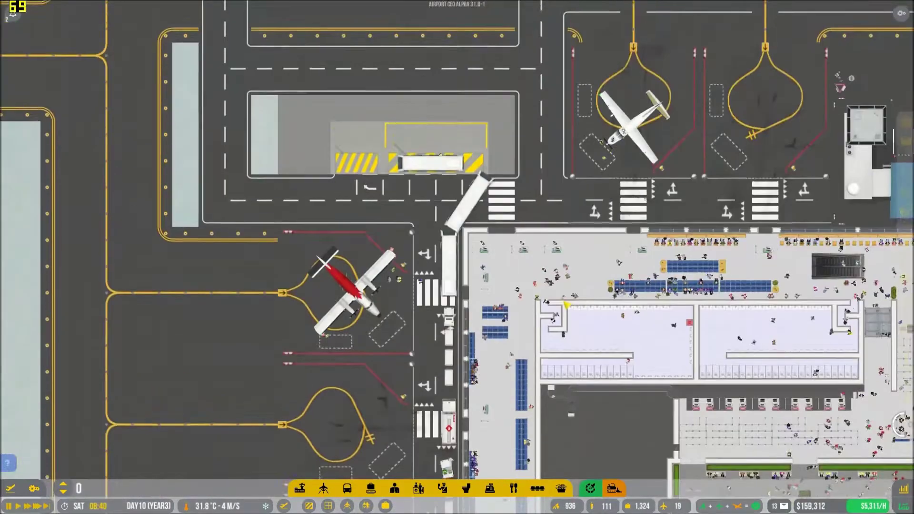
scroll(418, 360, up, 2)
scroll(418, 360, down, 3)
scroll(417, 361, down, 3)
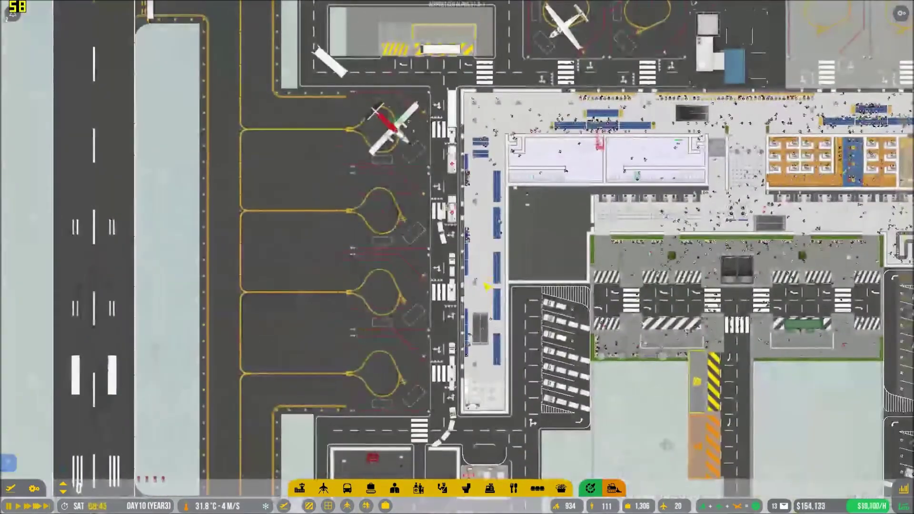
scroll(478, 309, up, 3)
scroll(457, 257, down, 3)
key(s)
scroll(457, 257, up, 3)
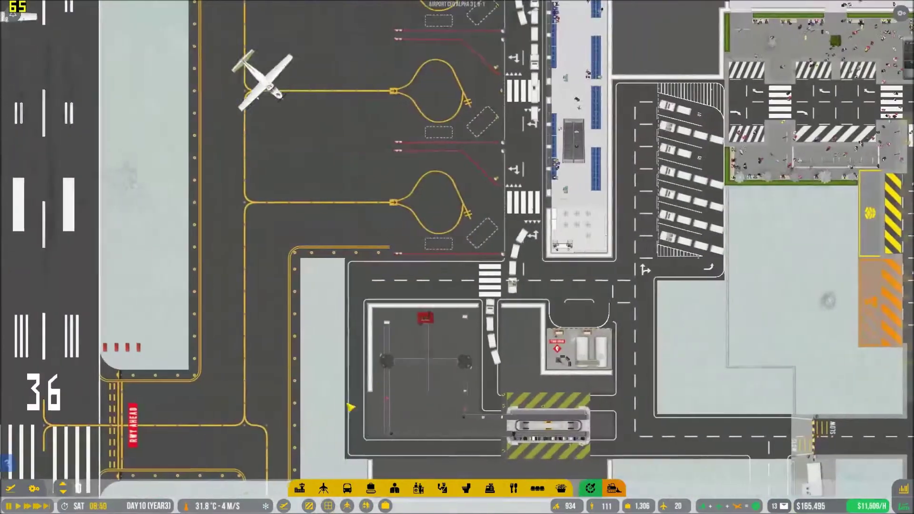
click(322, 489)
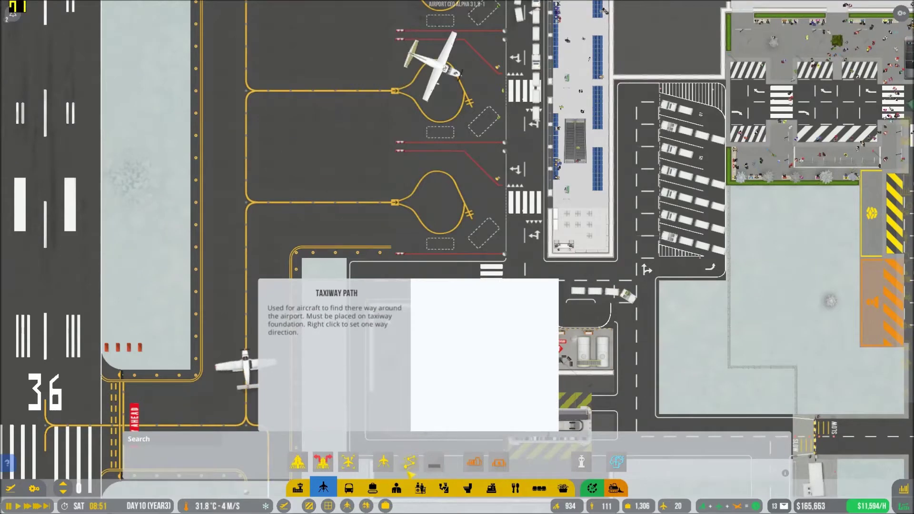
- Place a long strip of the cheaper service road beside the stands
click(348, 489)
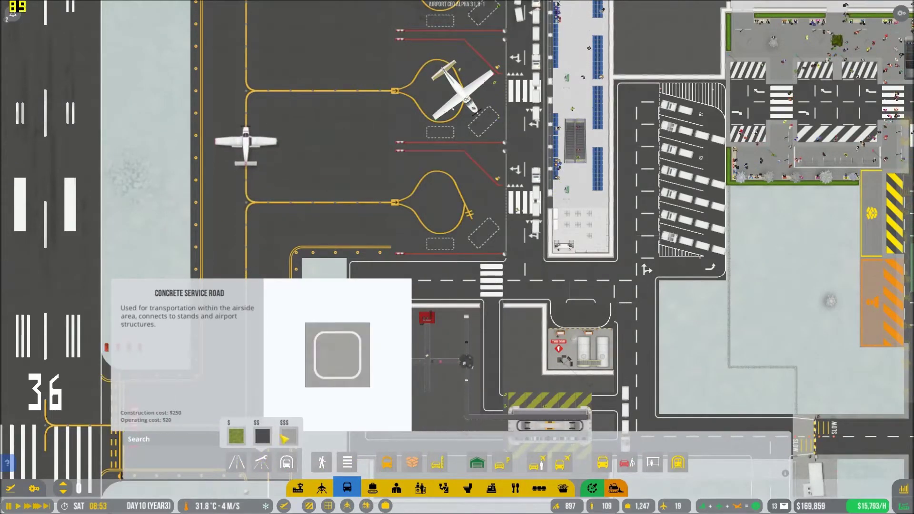
click(286, 437)
scroll(336, 236, up, 4)
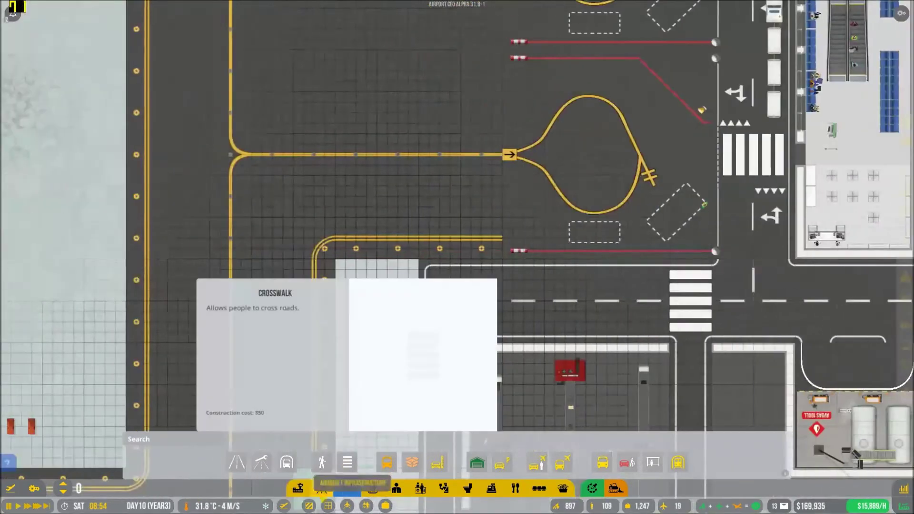
click(261, 437)
scroll(400, 314, down, 4)
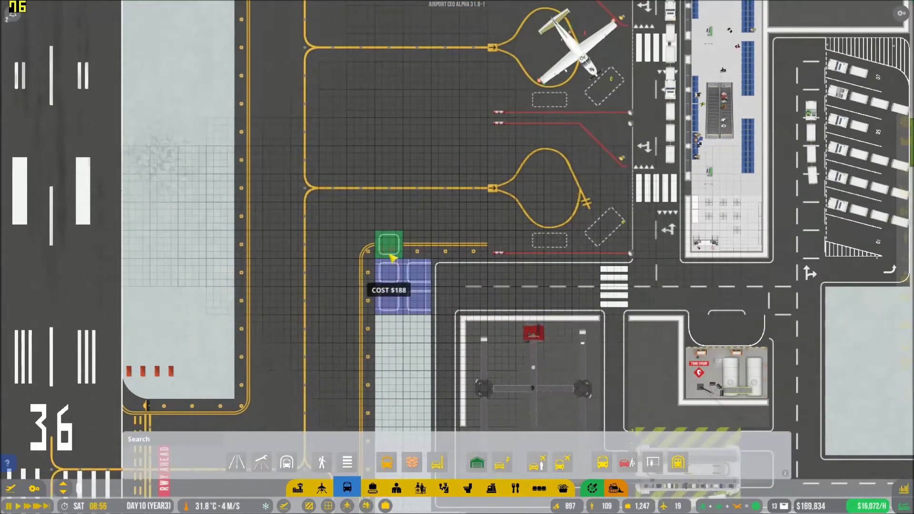
drag(390, 243, 413, 274)
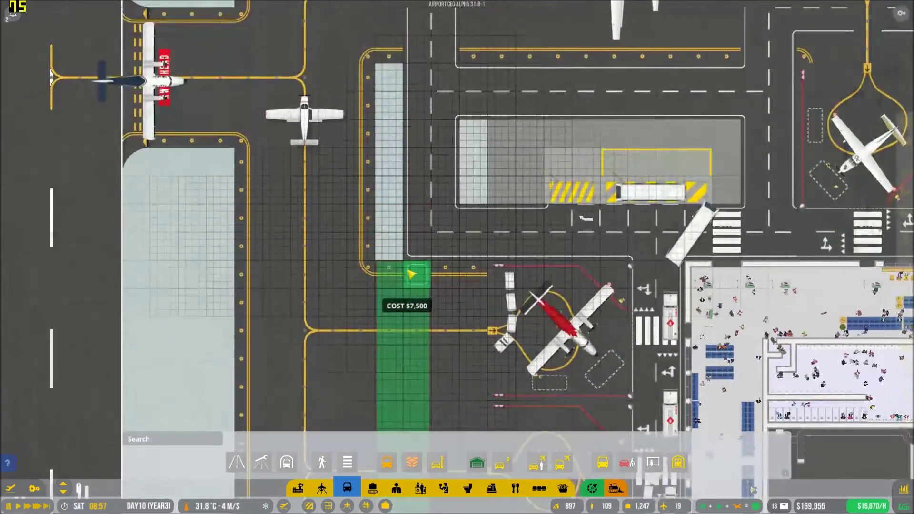
click(413, 274)
scroll(457, 286, down, 3)
right_click(445, 177)
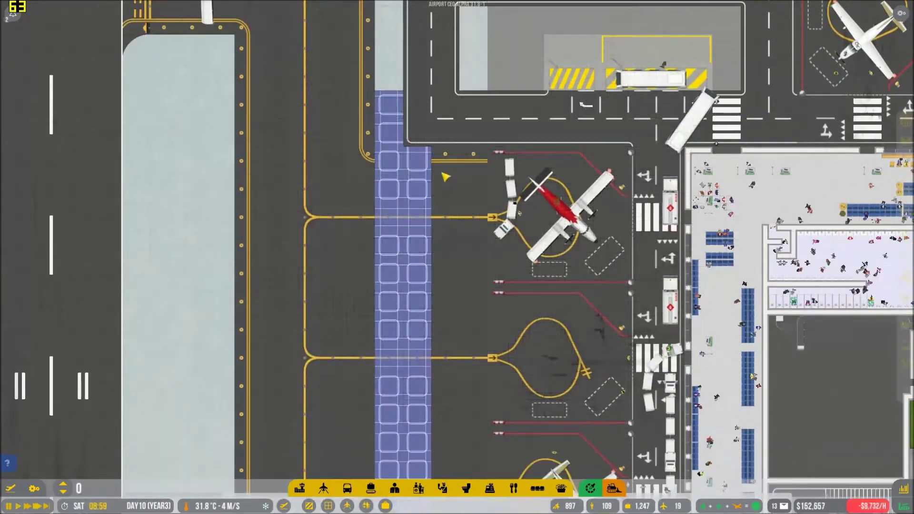
scroll(445, 176, down, 2)
scroll(445, 177, down, 2)
scroll(445, 176, down, 2)
scroll(445, 176, up, 1)
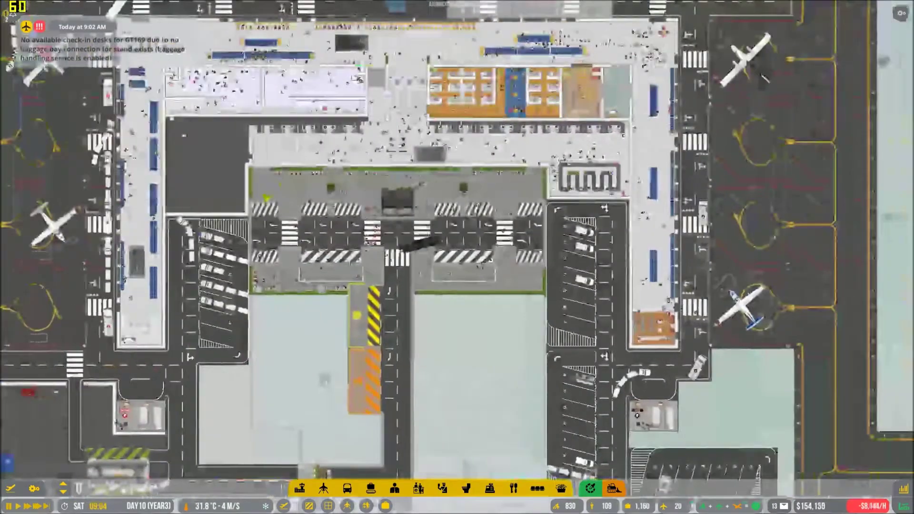
scroll(457, 257, up, 3)
scroll(458, 257, up, 3)
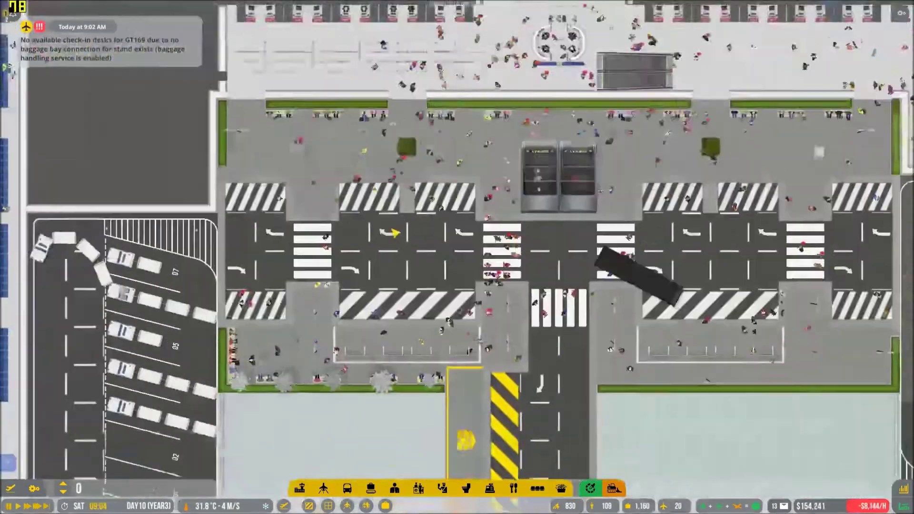
scroll(395, 234, down, 3)
scroll(457, 257, up, 3)
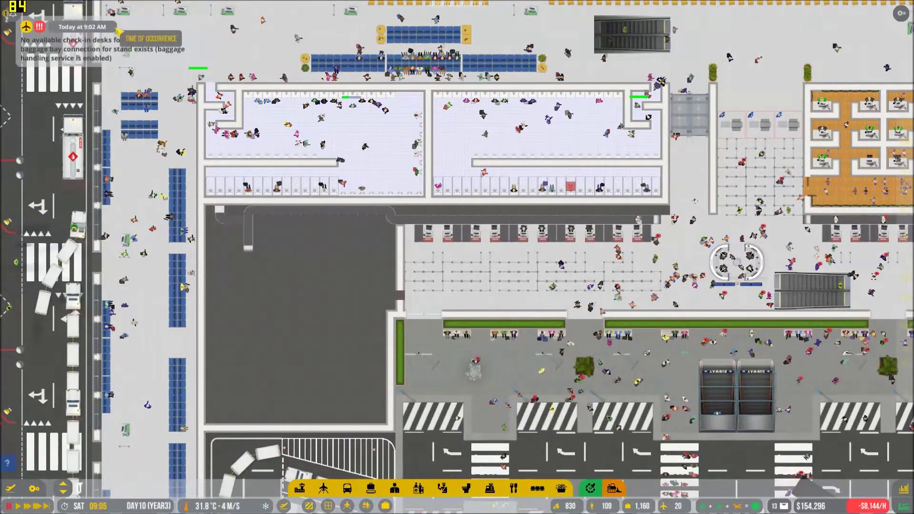
scroll(457, 257, down, 3)
scroll(457, 258, down, 3)
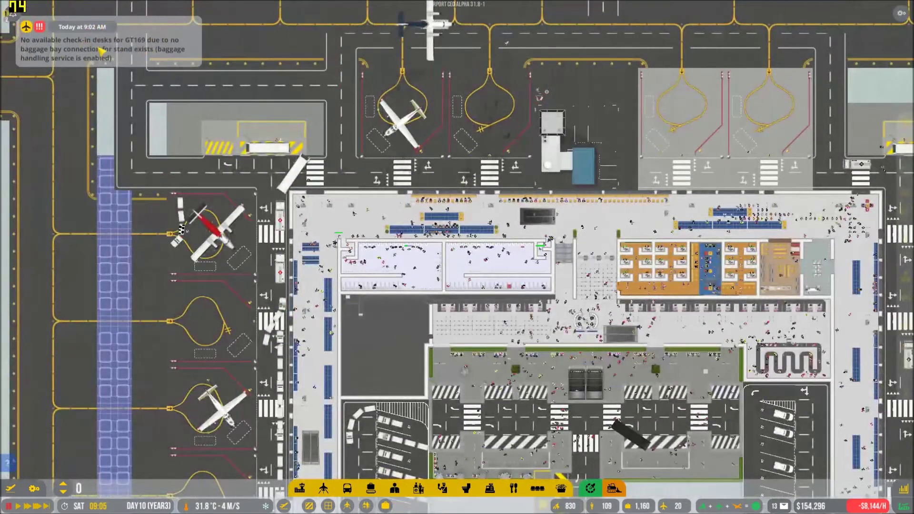
scroll(457, 258, down, 3)
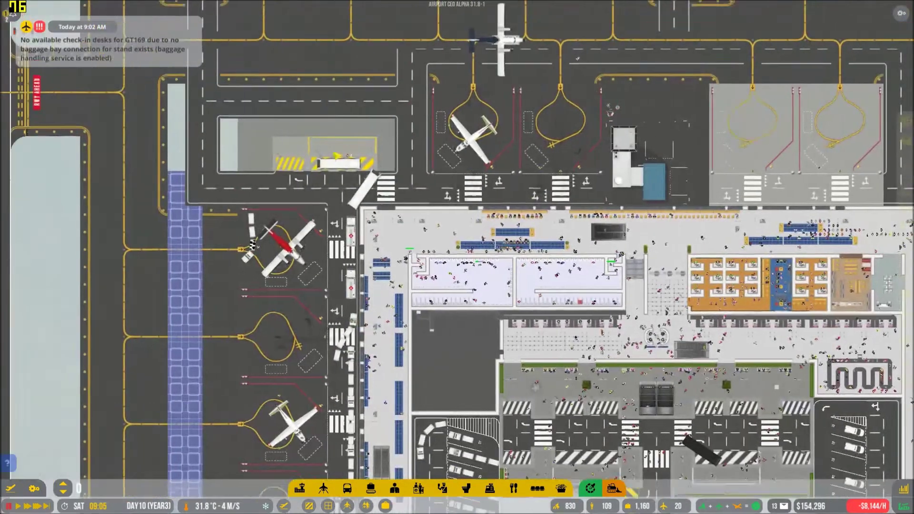
scroll(457, 257, down, 3)
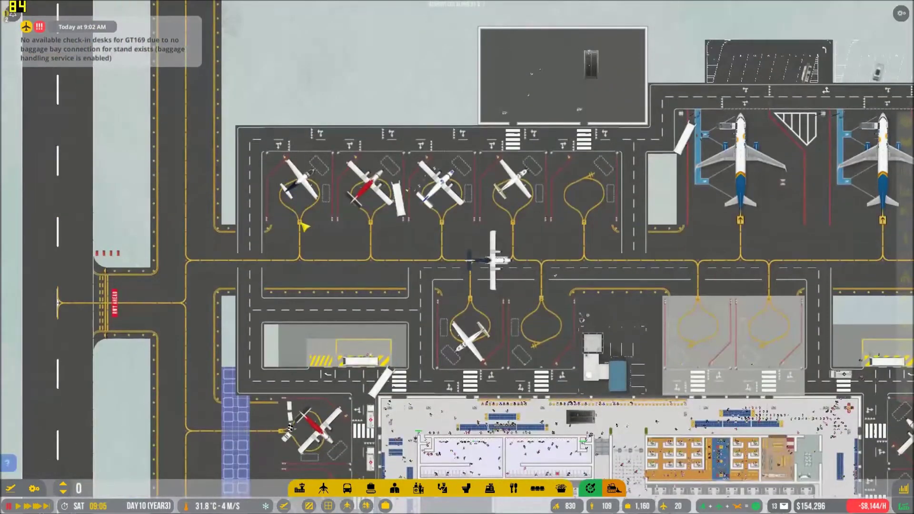
scroll(458, 258, down, 3)
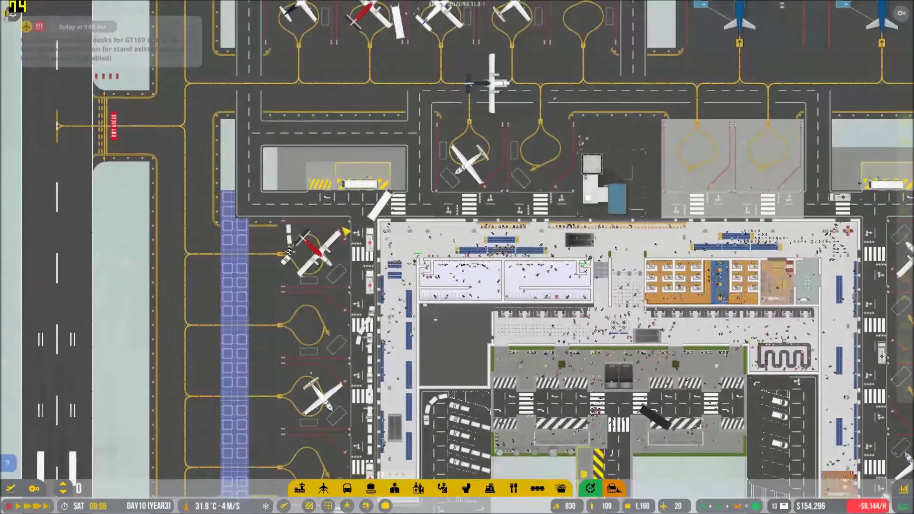
scroll(457, 286, up, 3)
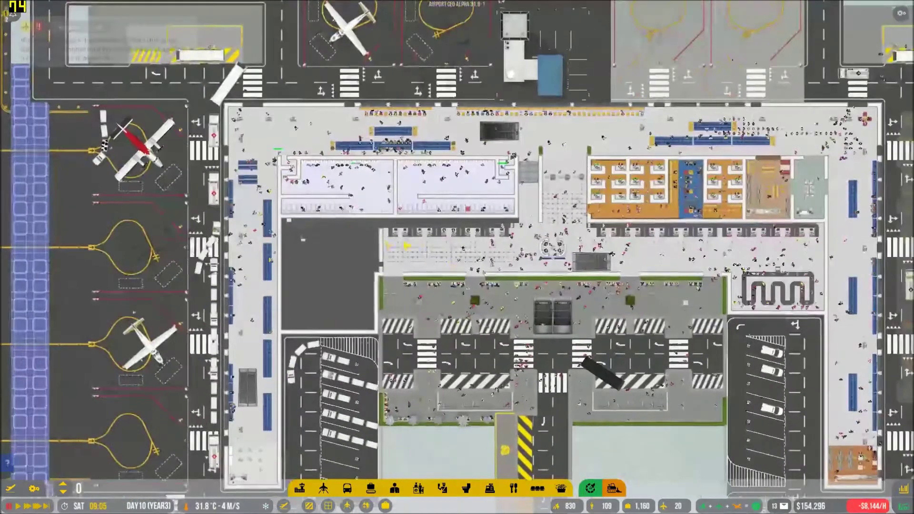
scroll(434, 285, down, 1)
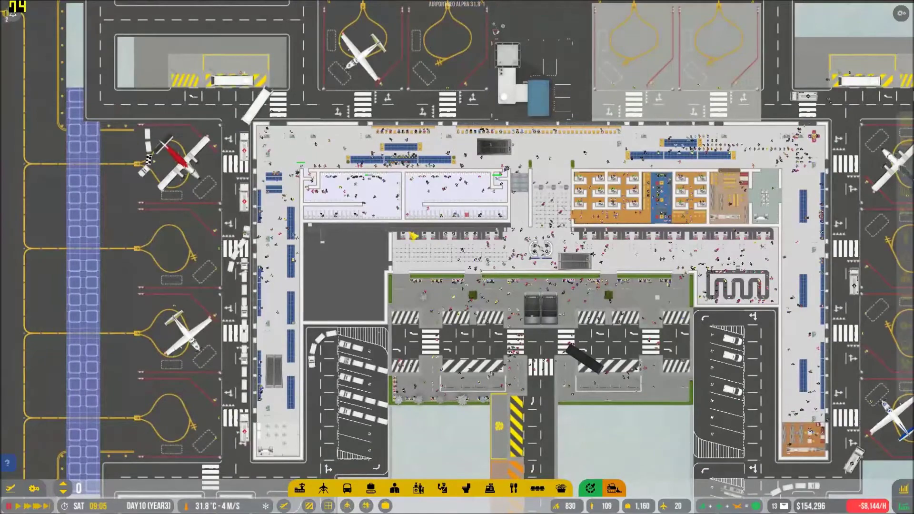
- Open the employee card of a staff member inside the terminal
click(593, 214)
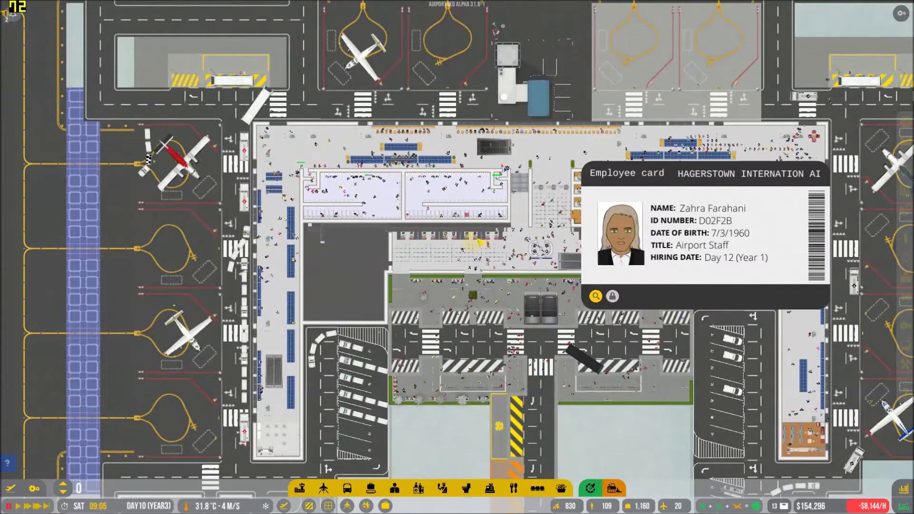
click(475, 243)
click(470, 243)
scroll(457, 258, up, 3)
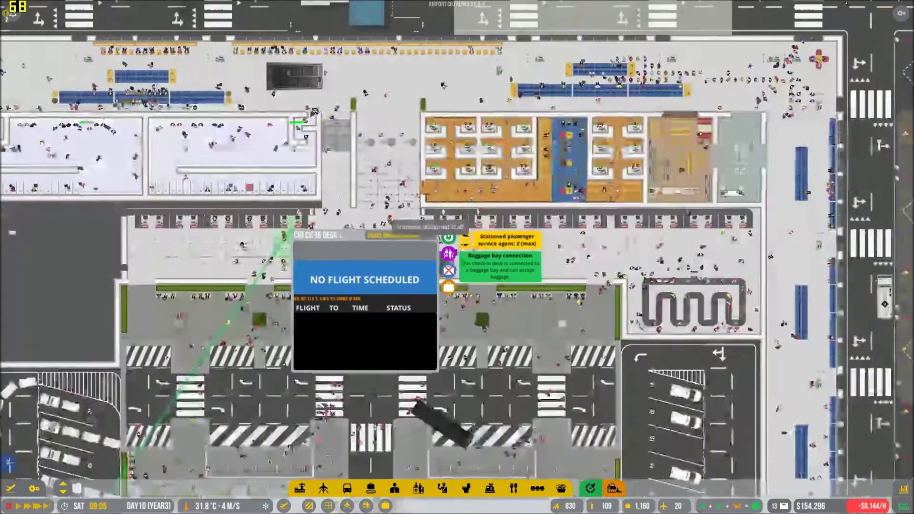
click(500, 220)
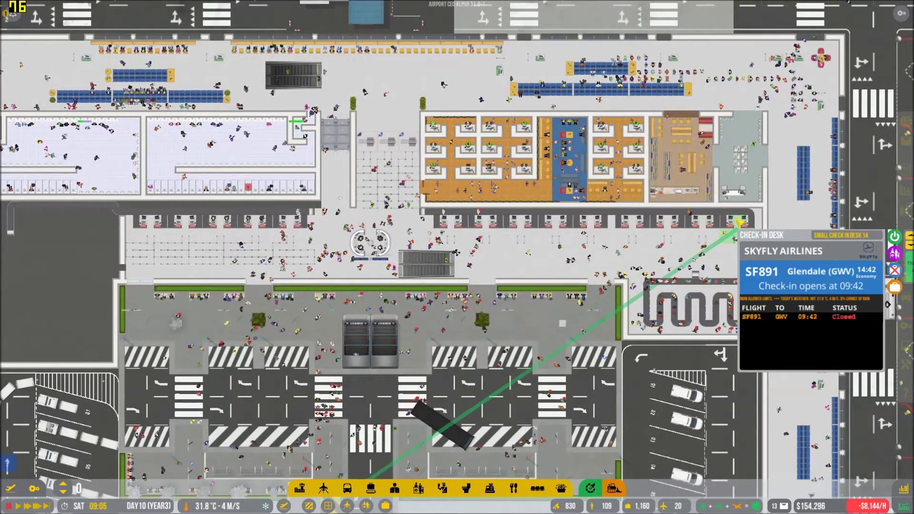
scroll(457, 257, down, 3)
drag(457, 257, 643, 144)
key(Page_Down)
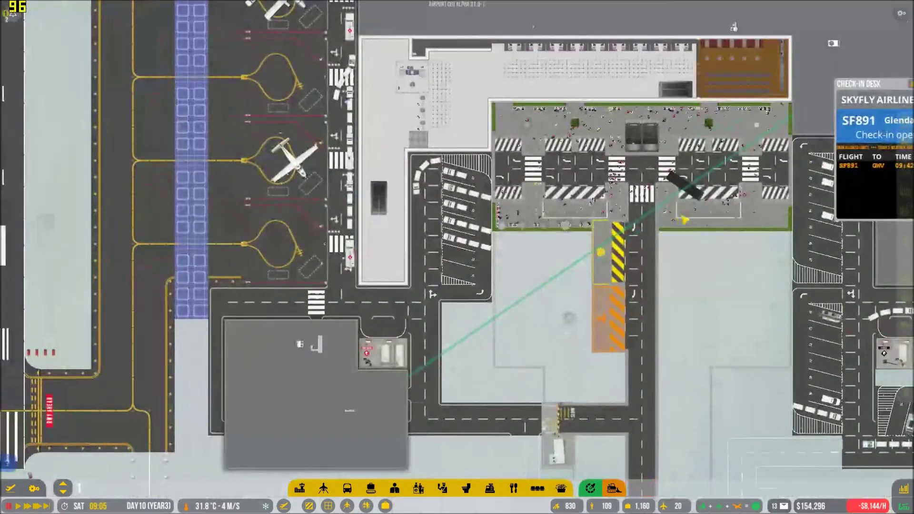
key(Page_Up)
click(374, 407)
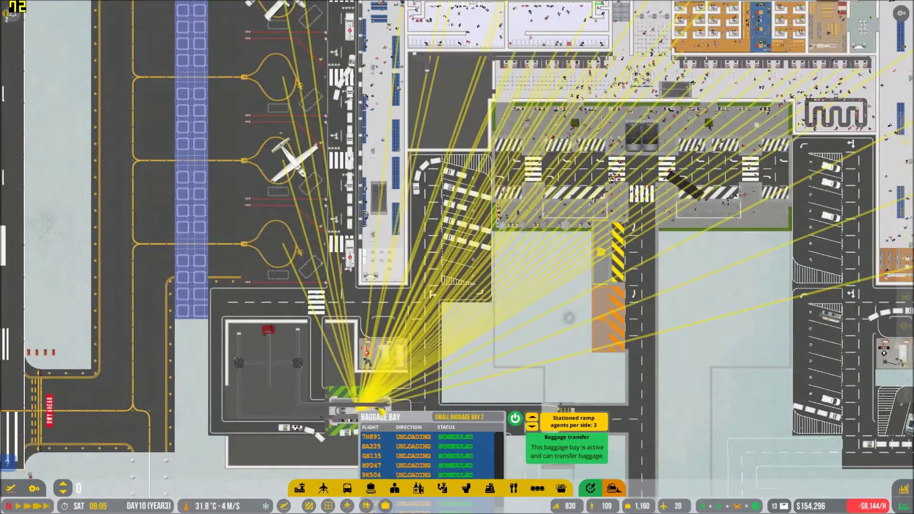
drag(457, 286, 357, 357)
scroll(643, 214, up, 5)
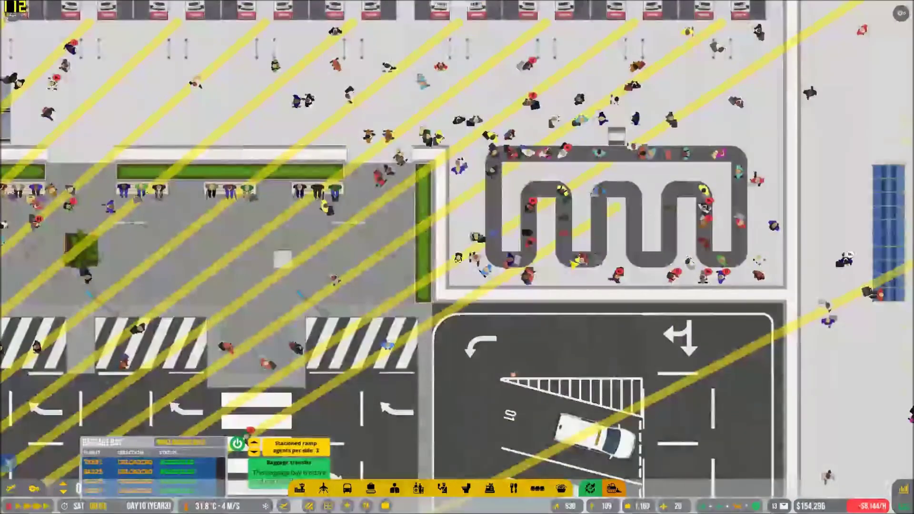
scroll(457, 257, down, 5)
scroll(457, 257, up, 4)
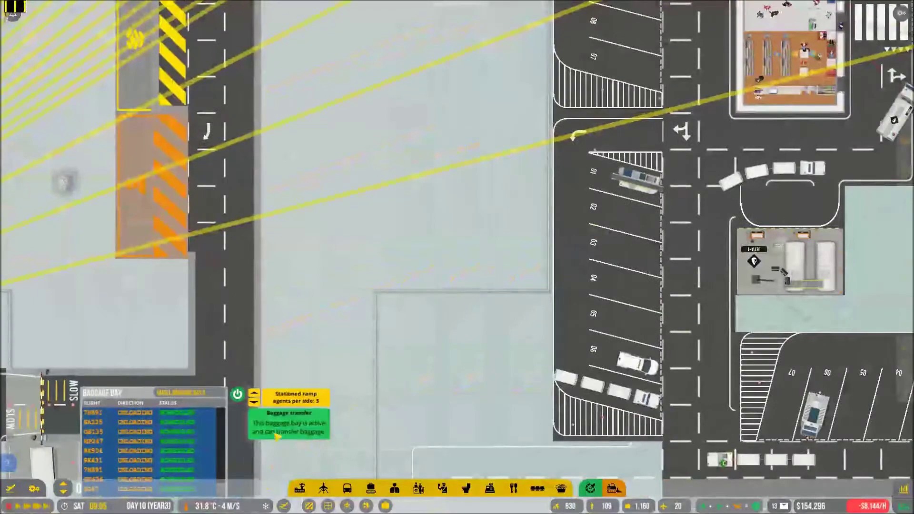
scroll(457, 257, down, 5)
drag(457, 214, 457, 286)
click(644, 236)
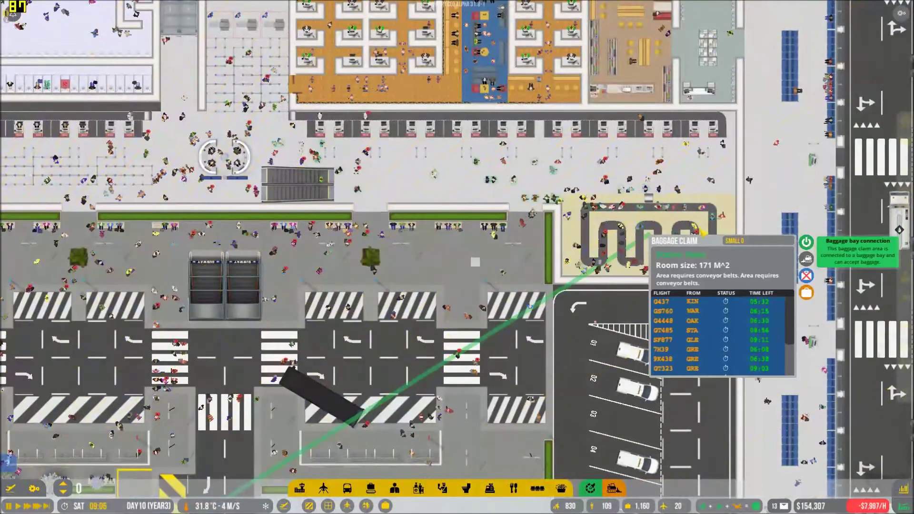
scroll(457, 257, down, 4)
scroll(457, 258, down, 3)
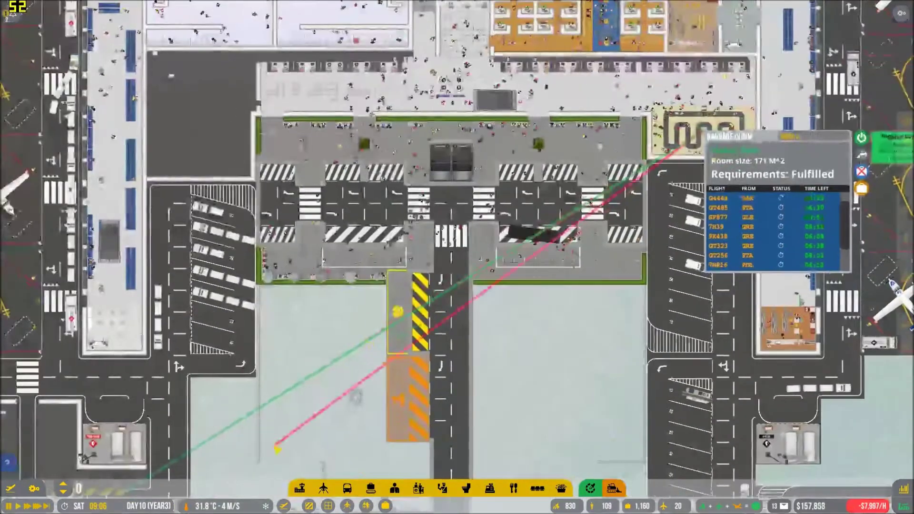
scroll(457, 257, down, 4)
drag(286, 257, 571, 214)
scroll(466, 354, up, 6)
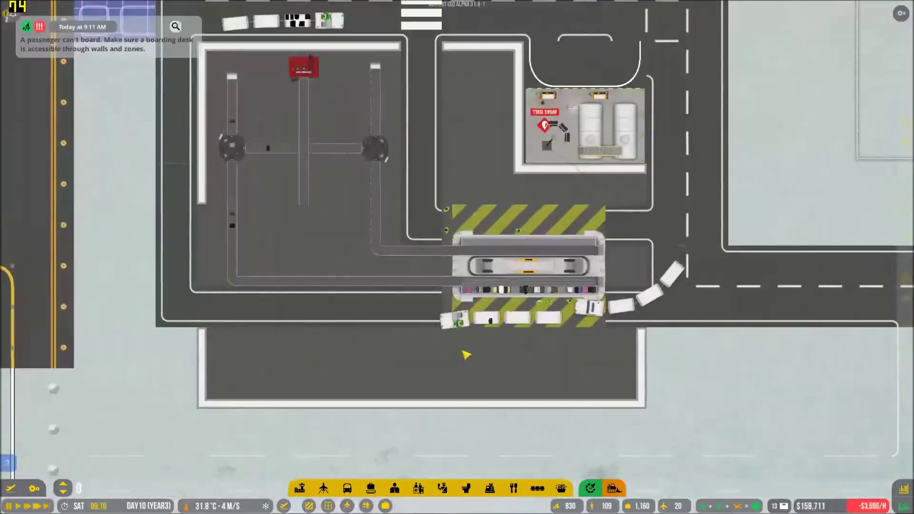
scroll(465, 354, up, 3)
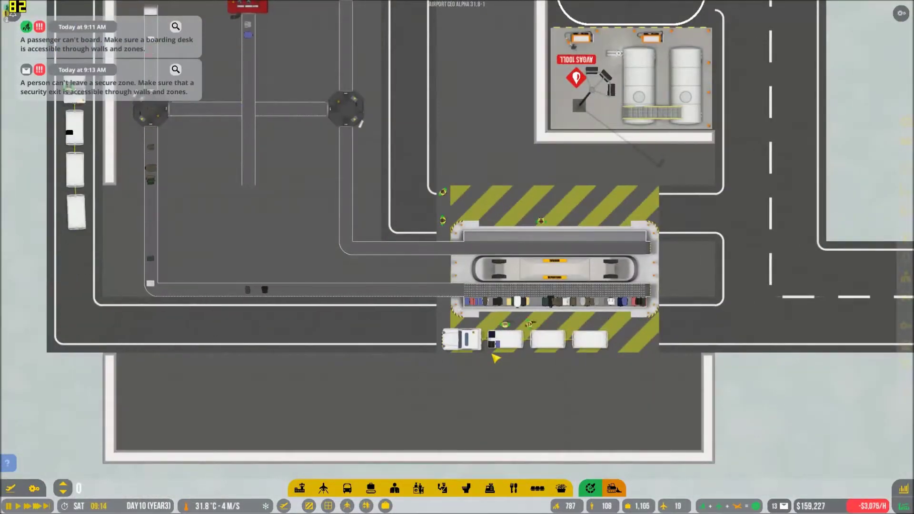
scroll(496, 359, up, 2)
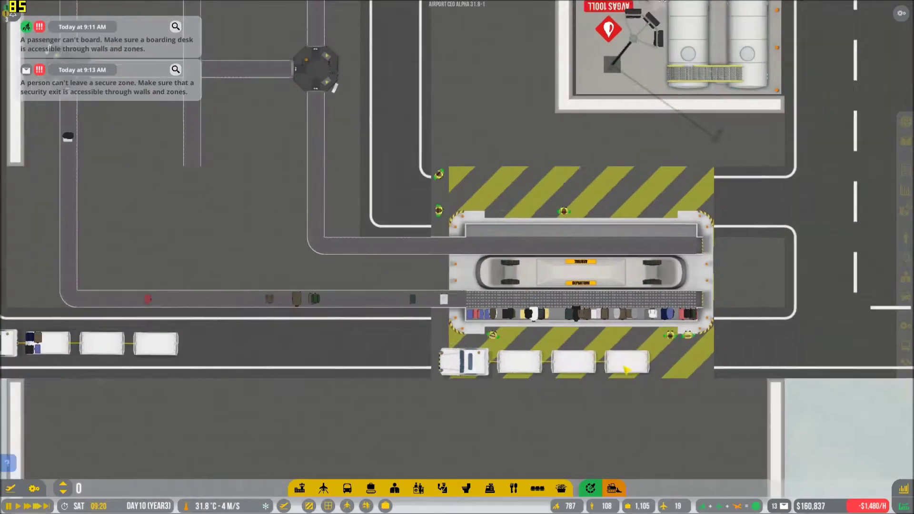
scroll(627, 369, down, 4)
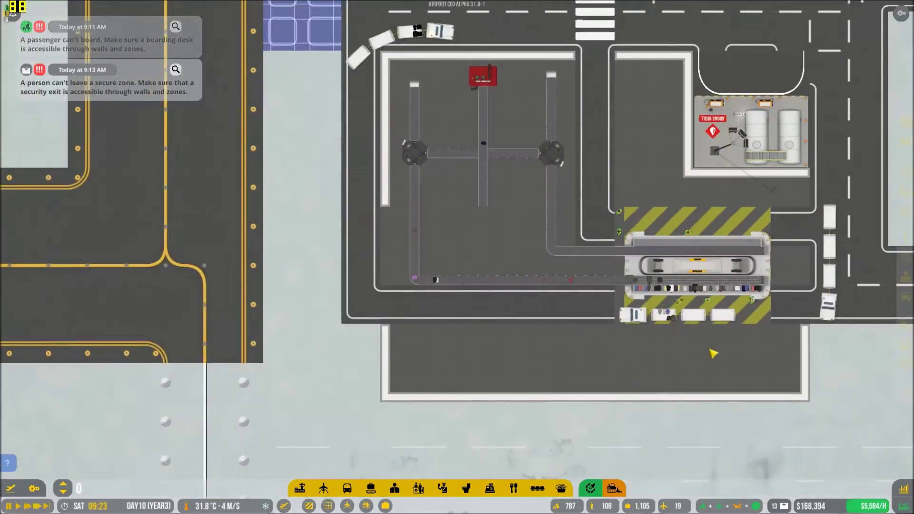
scroll(699, 368, down, 2)
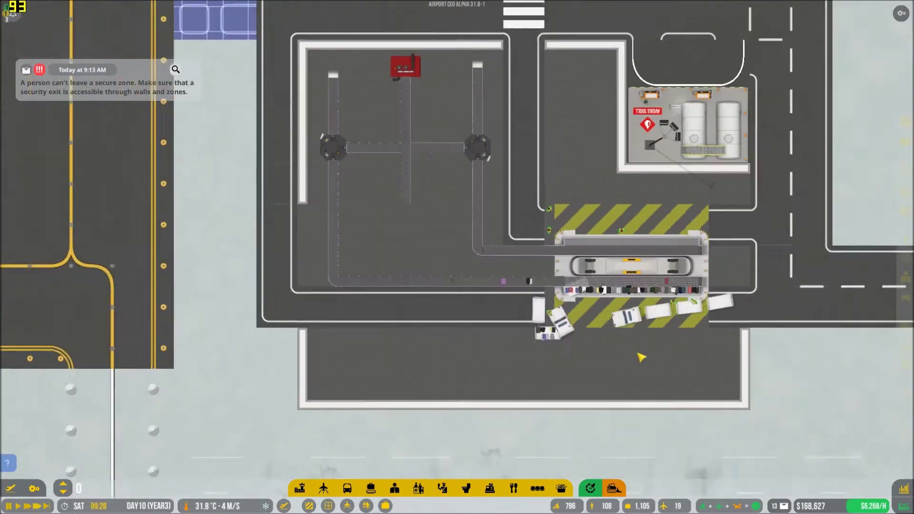
scroll(643, 357, down, 3)
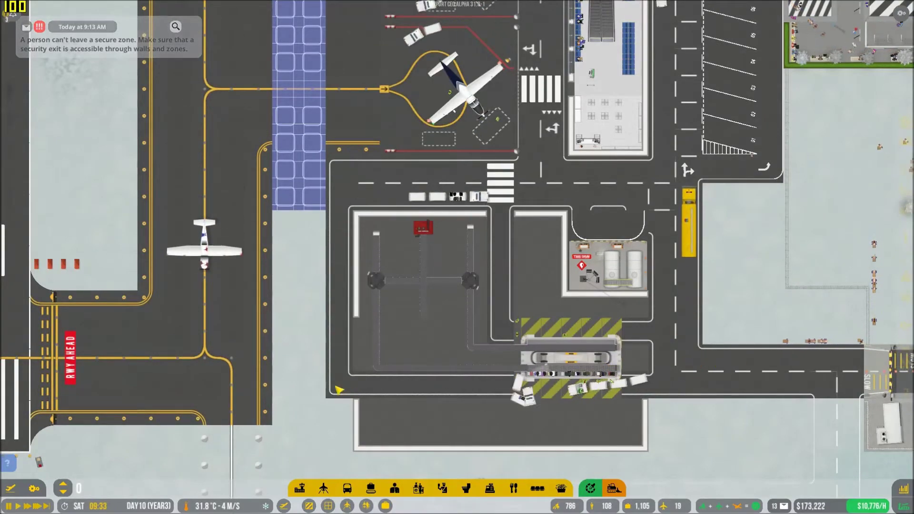
scroll(458, 258, down, 2)
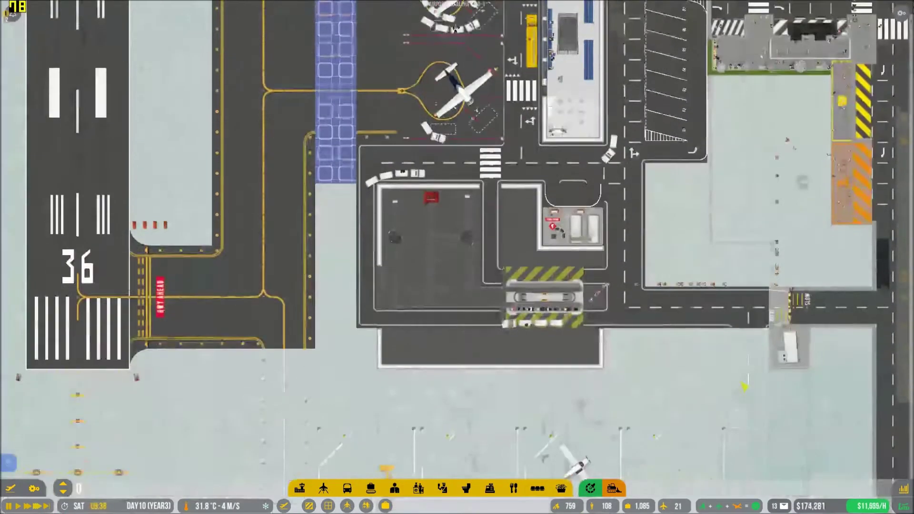
scroll(499, 271, up, 3)
- Pan to the north apron and show the $1,000 Terminal Foundation option
key(d)
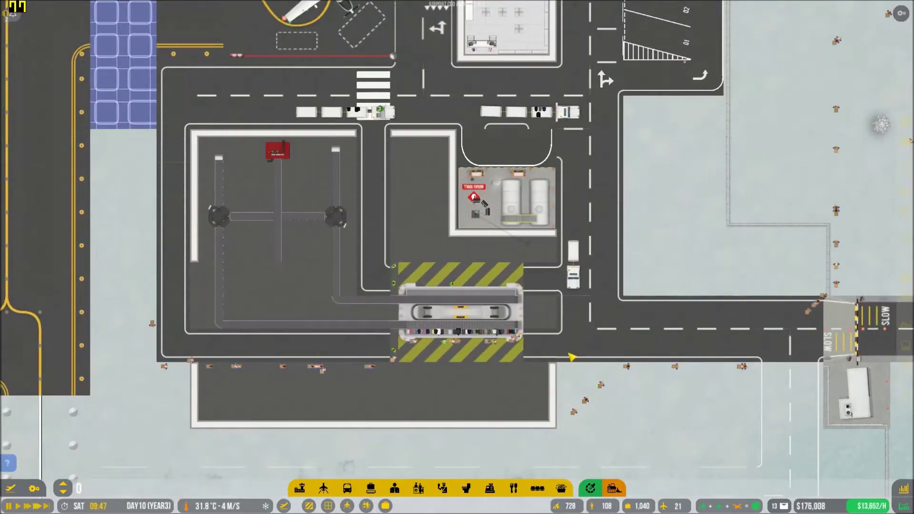
scroll(574, 356, down, 2)
scroll(557, 350, up, 2)
scroll(544, 347, up, 1)
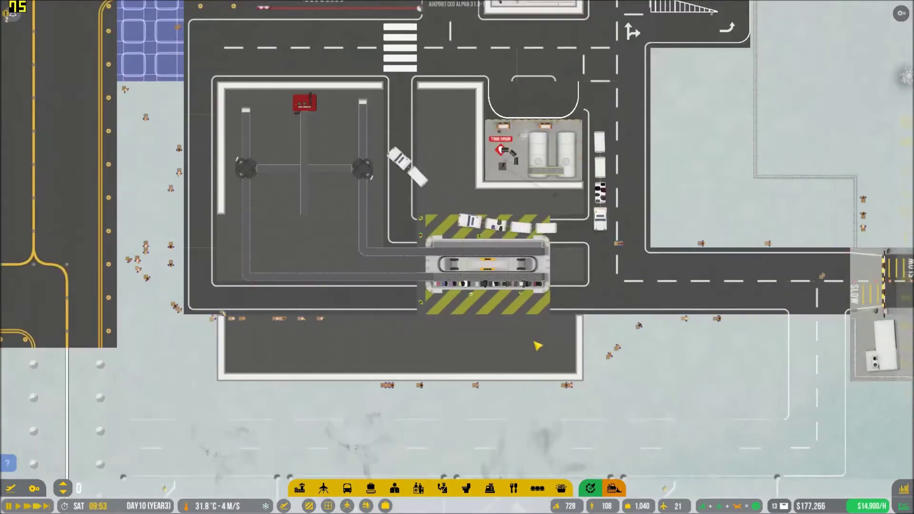
scroll(537, 345, down, 4)
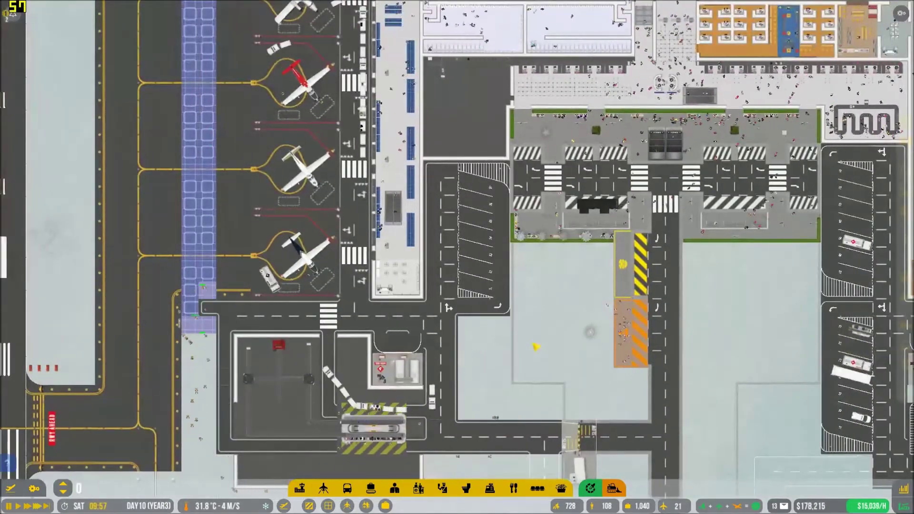
scroll(536, 346, down, 5)
key(w)
scroll(423, 366, up, 3)
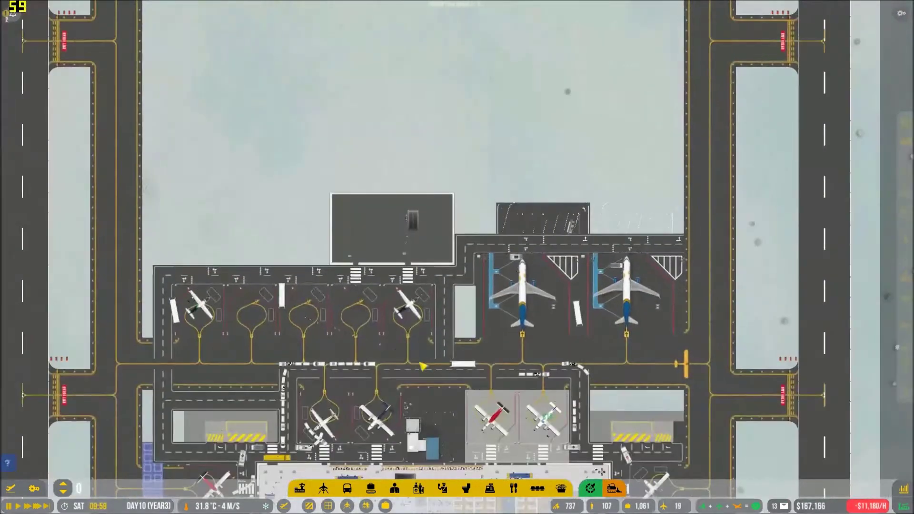
scroll(423, 366, up, 3)
click(300, 488)
scroll(429, 321, up, 2)
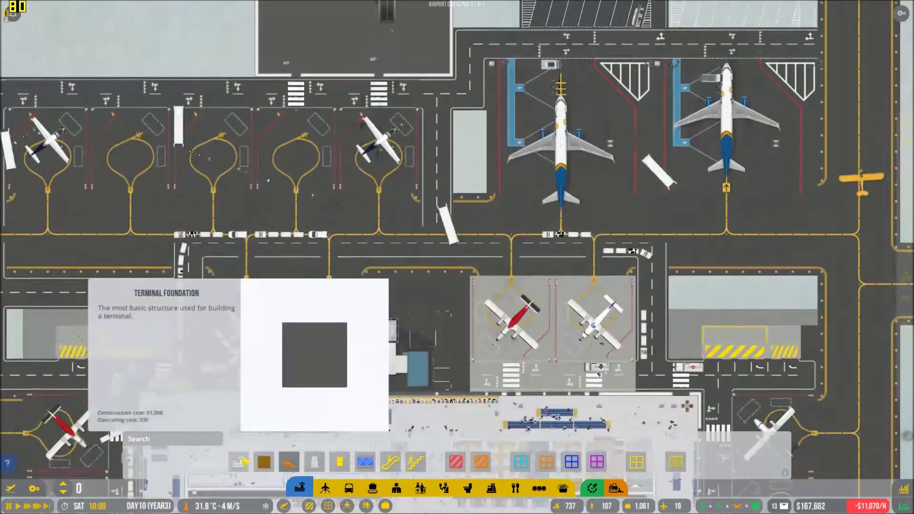
scroll(457, 257, down, 6)
- Select Terminal Foundation and try placing it between the two pink zones
click(240, 463)
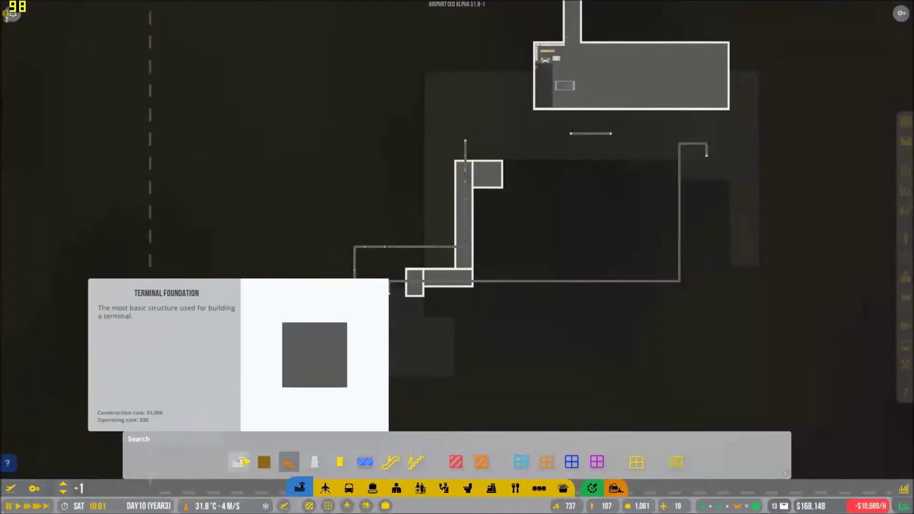
scroll(391, 327, up, 4)
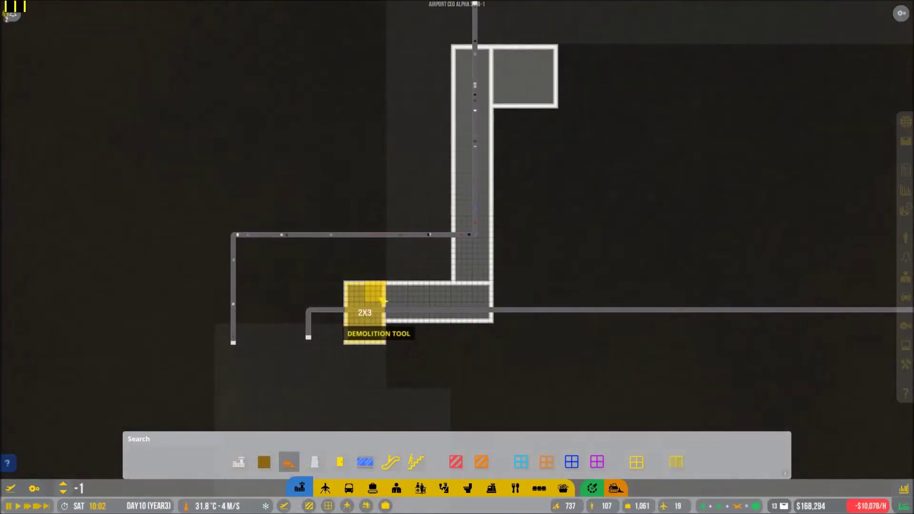
scroll(391, 327, up, 3)
click(300, 378)
scroll(314, 314, up, 5)
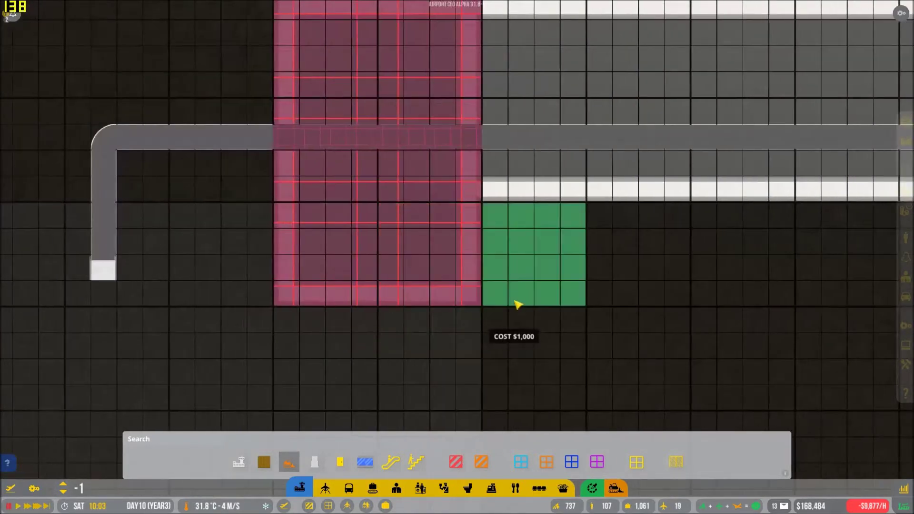
scroll(517, 306, down, 3)
right_click(517, 306)
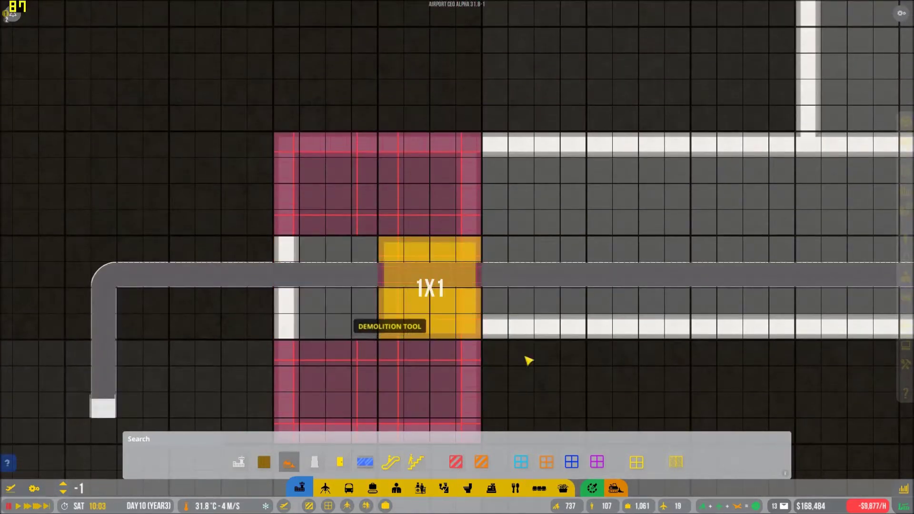
click(529, 361)
scroll(457, 285, down, 4)
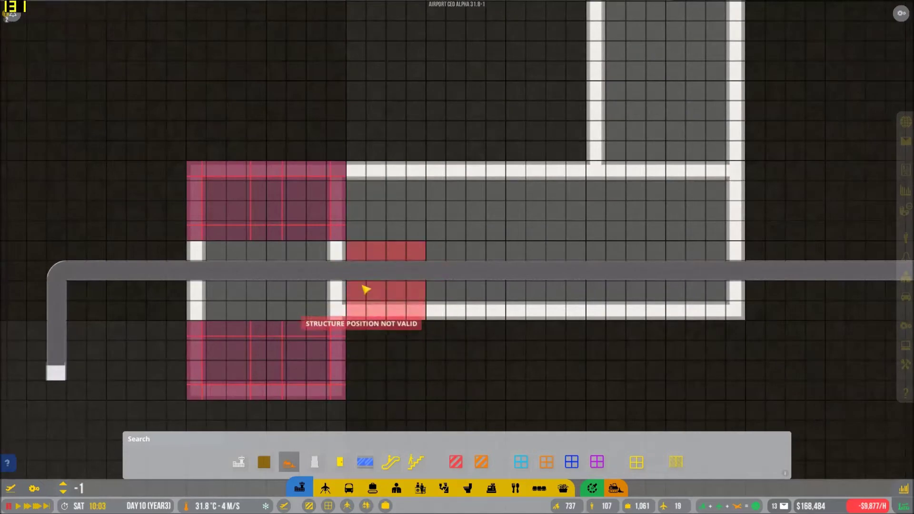
- Demolish the walls between the two pink zones, including a 5x2 wall stretch
right_click(397, 297)
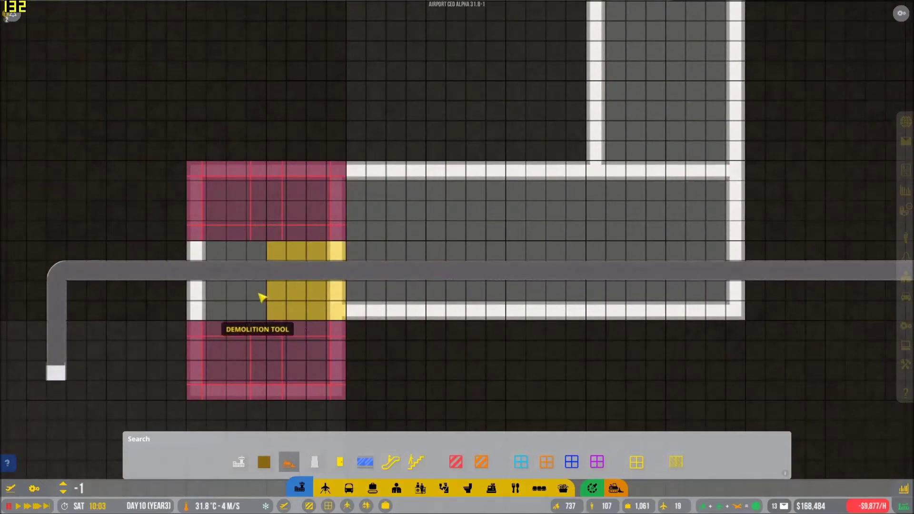
drag(200, 246, 336, 301)
right_click(428, 307)
right_click(476, 286)
drag(357, 179, 736, 300)
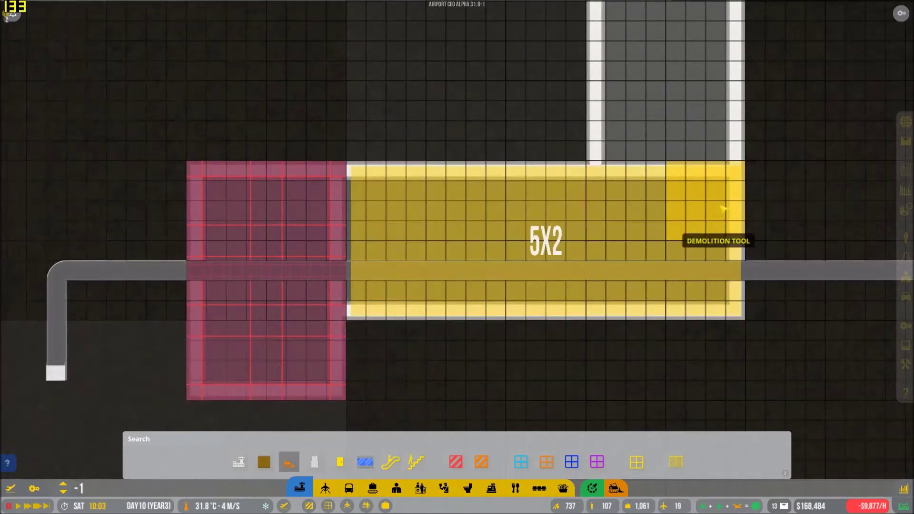
right_click(564, 264)
scroll(550, 242, up, 4)
scroll(550, 242, down, 5)
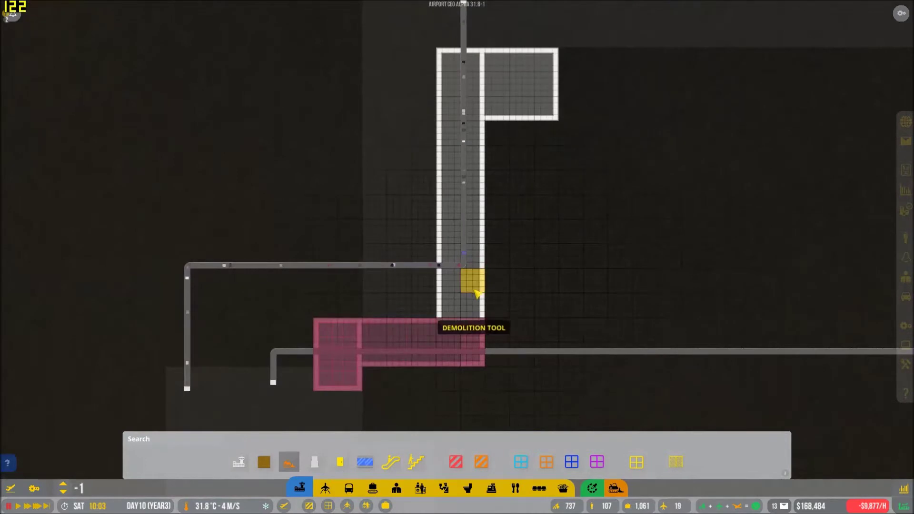
- Clear the corridor walls and merge the top-right room into the corridor zone
drag(468, 315, 458, 53)
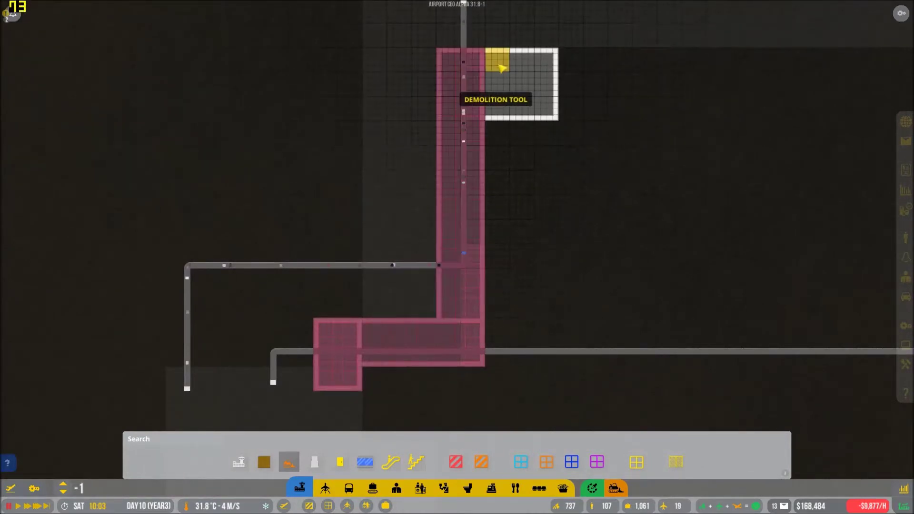
drag(546, 93, 551, 114)
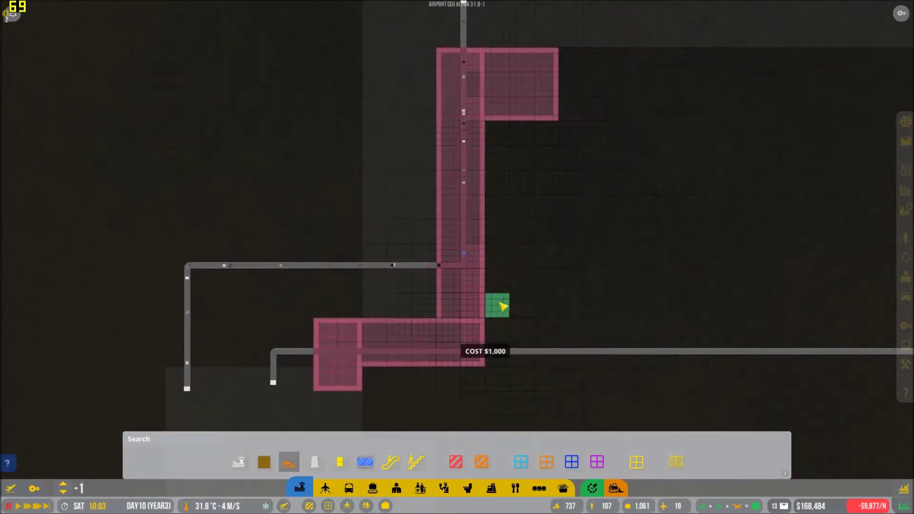
click(394, 463)
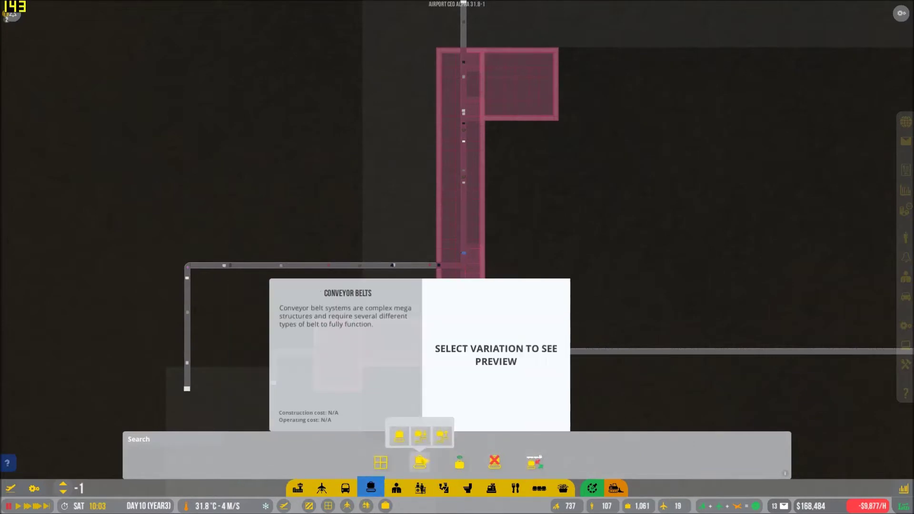
- Remove the vertical and lower underground conveyor runs and the leftover end piece
click(400, 435)
scroll(548, 158, up, 3)
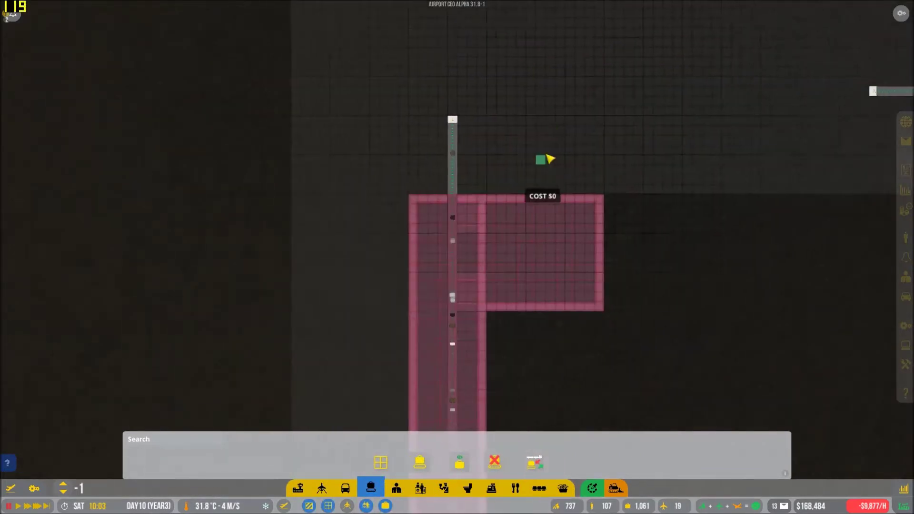
drag(451, 204, 455, 296)
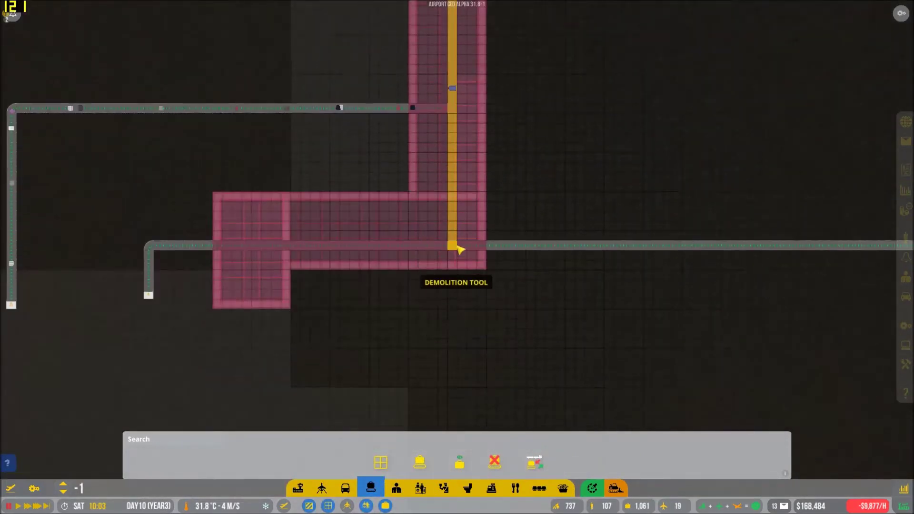
scroll(541, 265, up, 4)
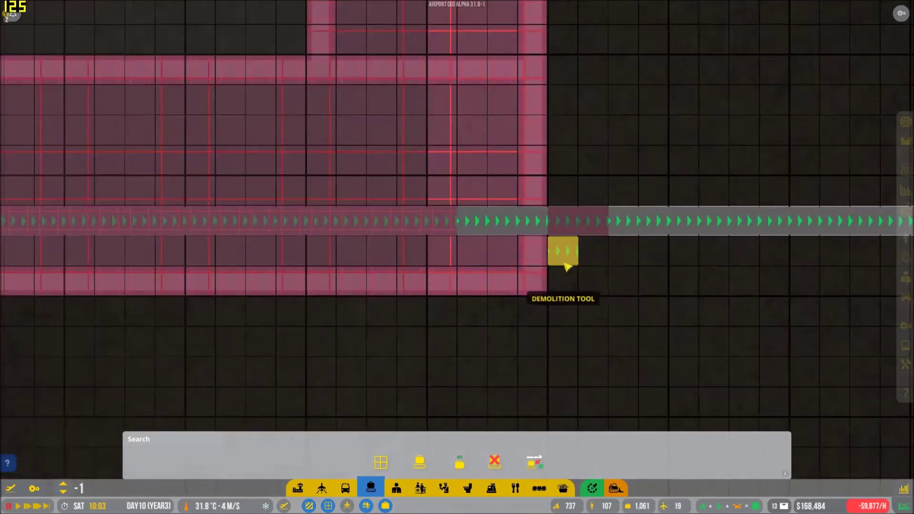
drag(472, 222, 247, 230)
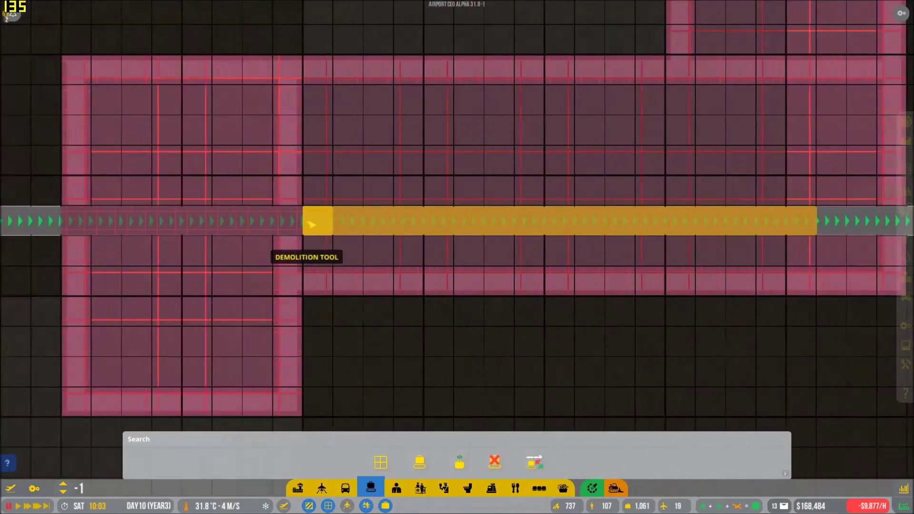
drag(153, 221, 153, 222)
scroll(556, 300, down, 5)
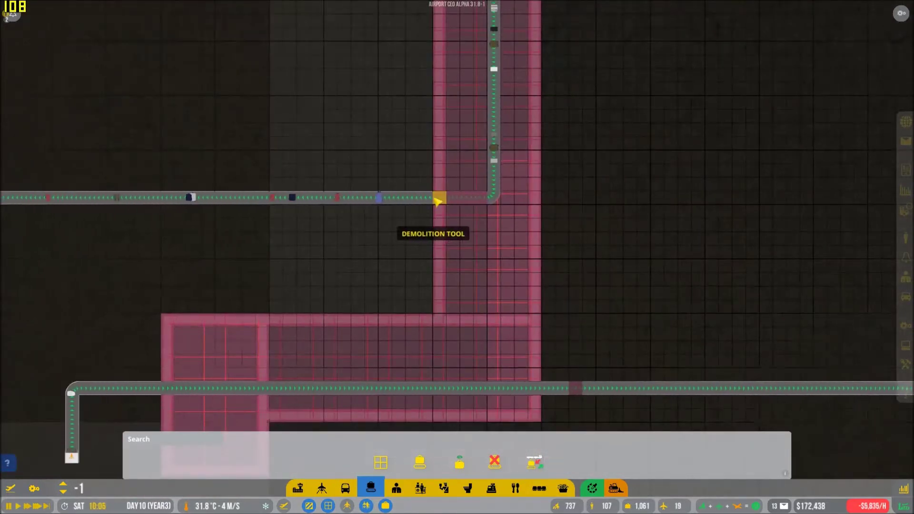
click(484, 205)
scroll(628, 215, up, 2)
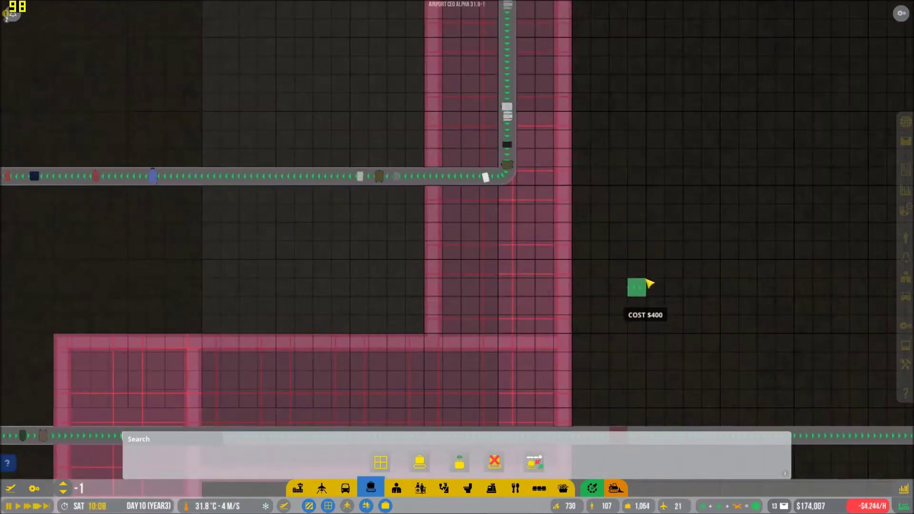
scroll(636, 272, down, 3)
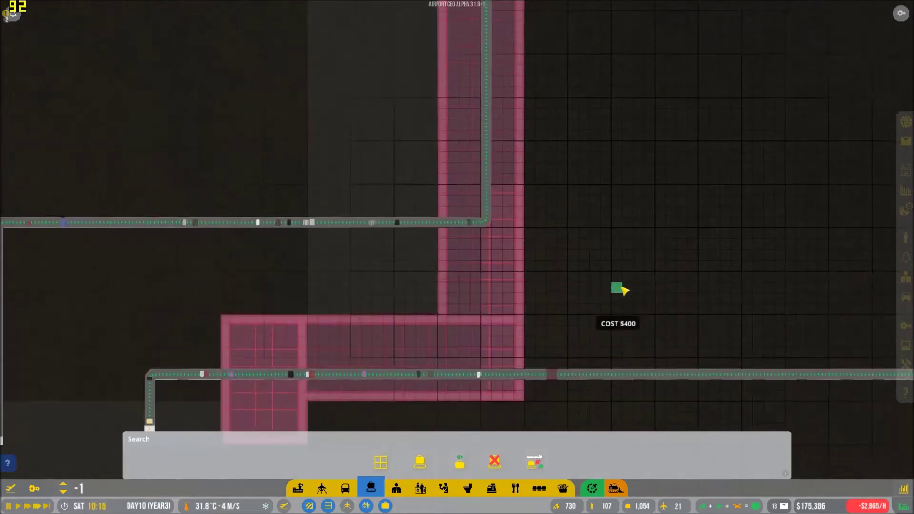
scroll(622, 286, up, 3)
- Pan across the underground level, then return to the surface over the terminal
key(s)
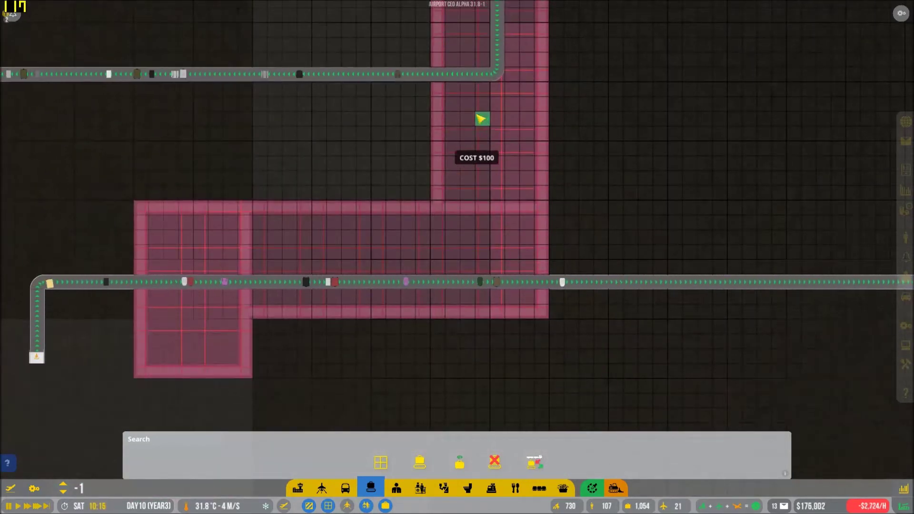
scroll(514, 240, down, 3)
scroll(572, 300, down, 2)
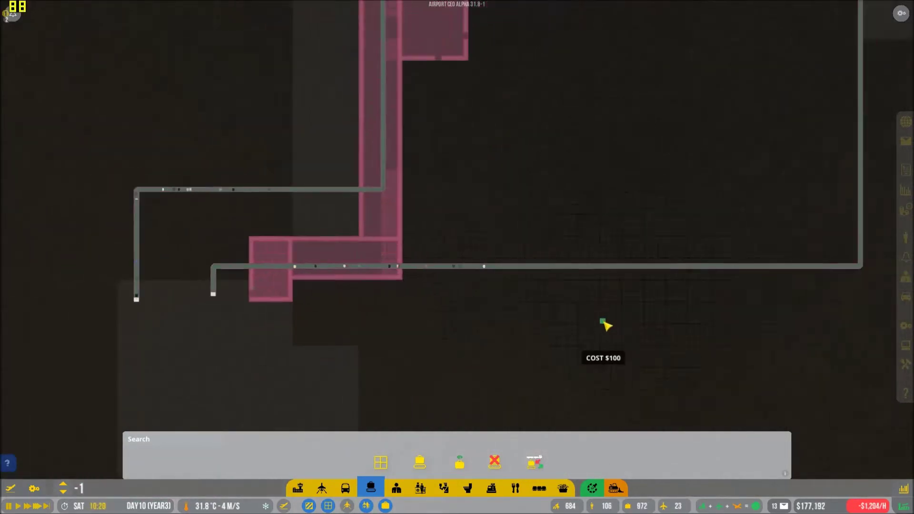
scroll(604, 325, down, 1)
scroll(602, 321, up, 2)
scroll(572, 286, up, 2)
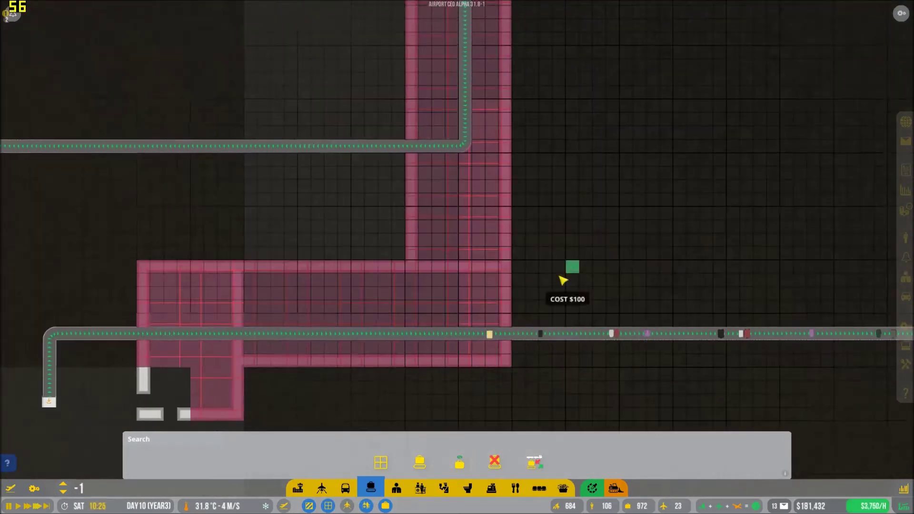
key(w)
scroll(535, 233, down, 2)
scroll(534, 234, down, 2)
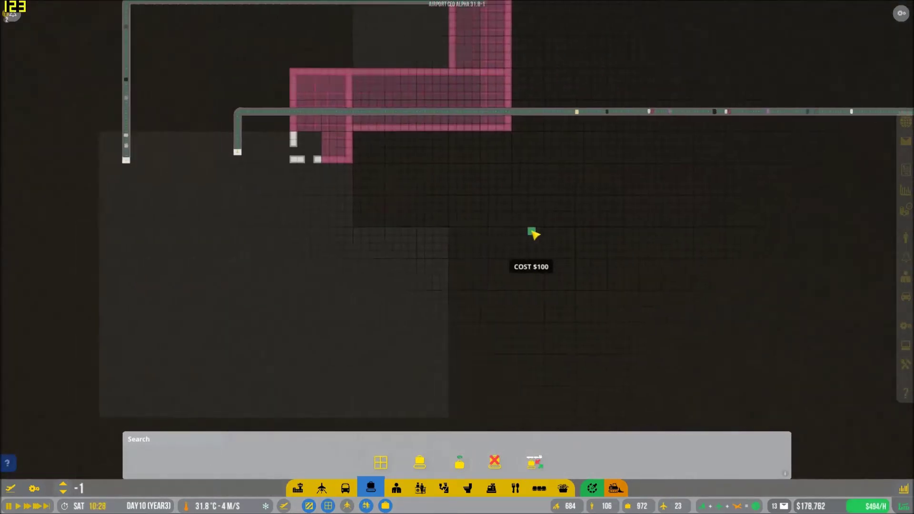
scroll(572, 150, down, 2)
scroll(580, 216, down, 1)
scroll(581, 217, up, 2)
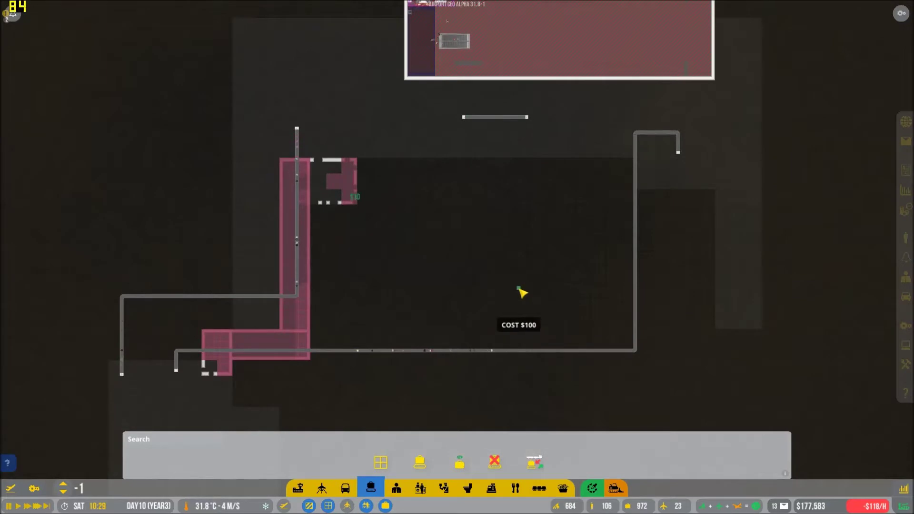
key(d)
key(Page_Up)
scroll(514, 263, up, 3)
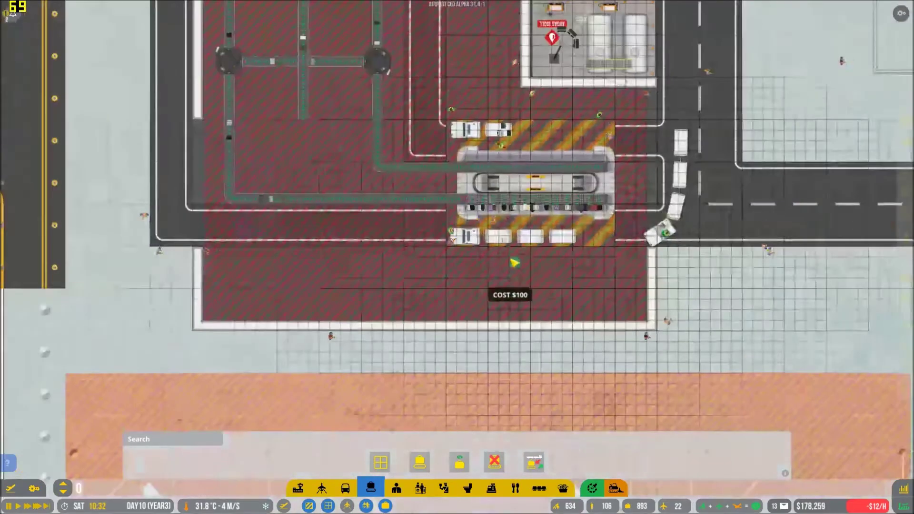
scroll(515, 263, up, 2)
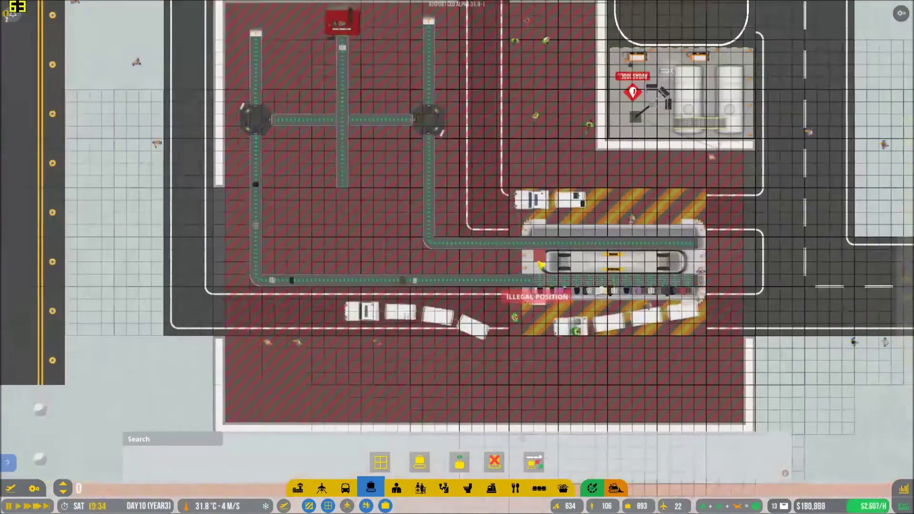
right_click(621, 318)
scroll(622, 317, up, 2)
scroll(643, 329, up, 2)
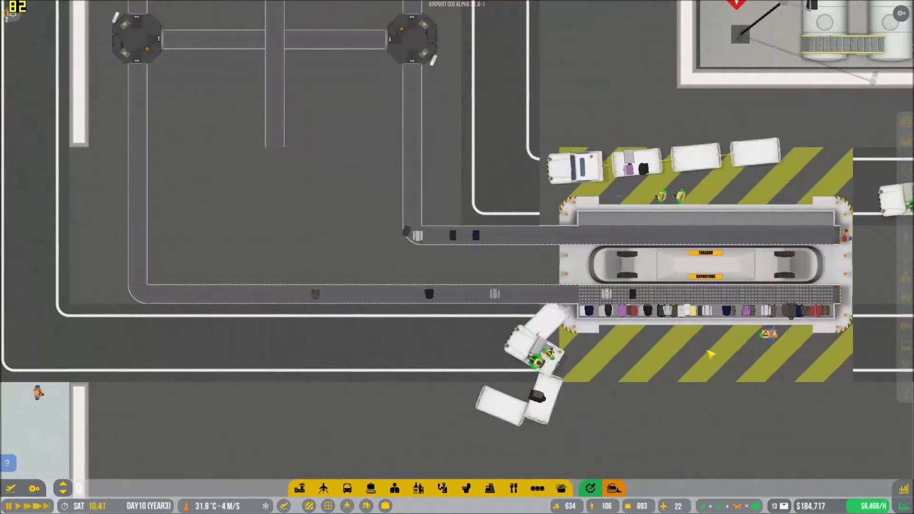
scroll(711, 353, down, 3)
scroll(571, 343, down, 4)
scroll(532, 341, down, 3)
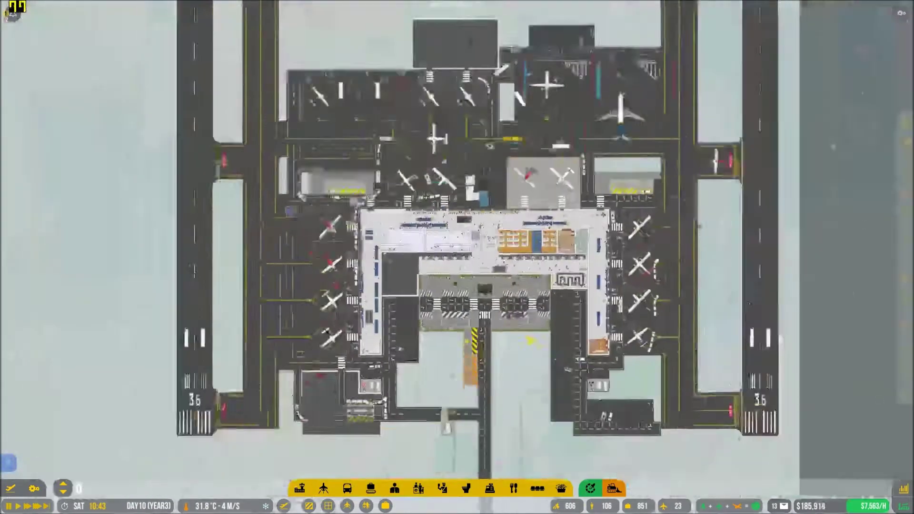
scroll(443, 107, up, 3)
scroll(400, 71, up, 3)
scroll(357, 143, up, 2)
- Start a Terminal Foundation placement near the parking lot, then cancel it
click(300, 488)
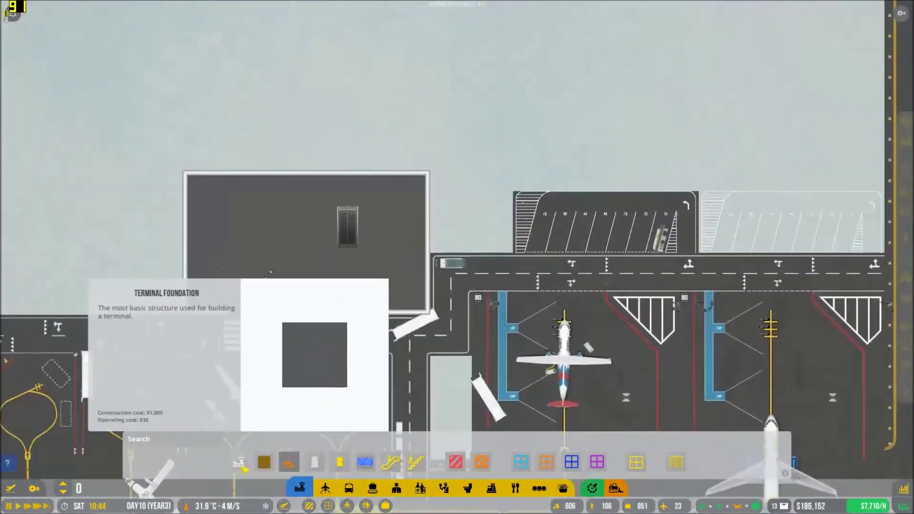
click(240, 463)
scroll(501, 214, down, 3)
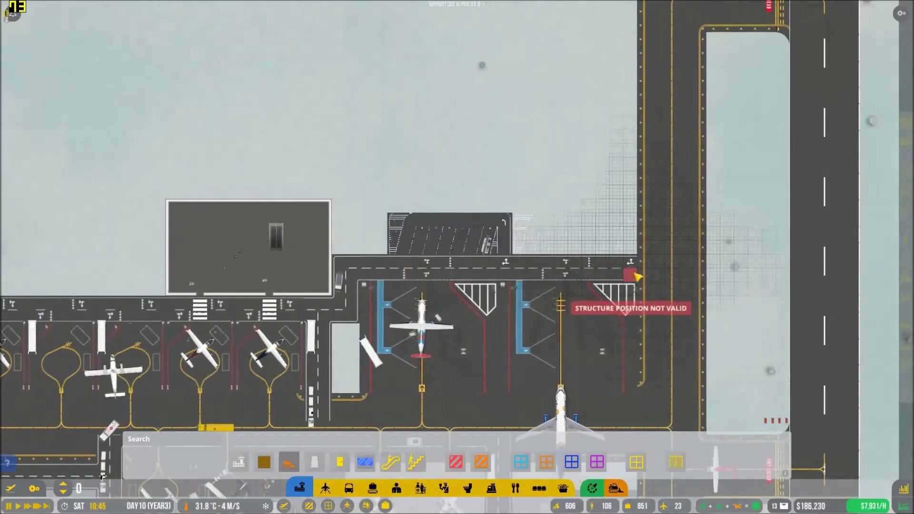
right_click(636, 275)
click(593, 229)
scroll(571, 272, up, 2)
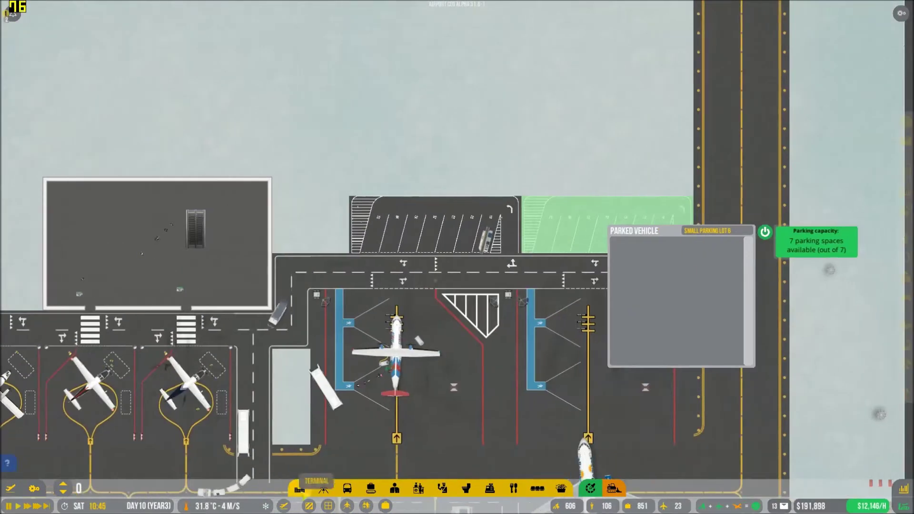
click(300, 488)
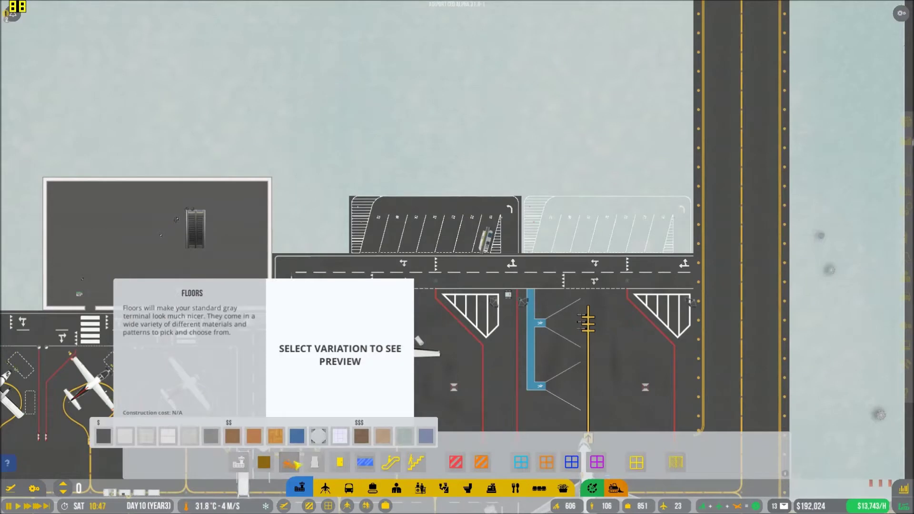
- Browse the infrastructure builds, floor variations and taxiway foundation variations
click(370, 488)
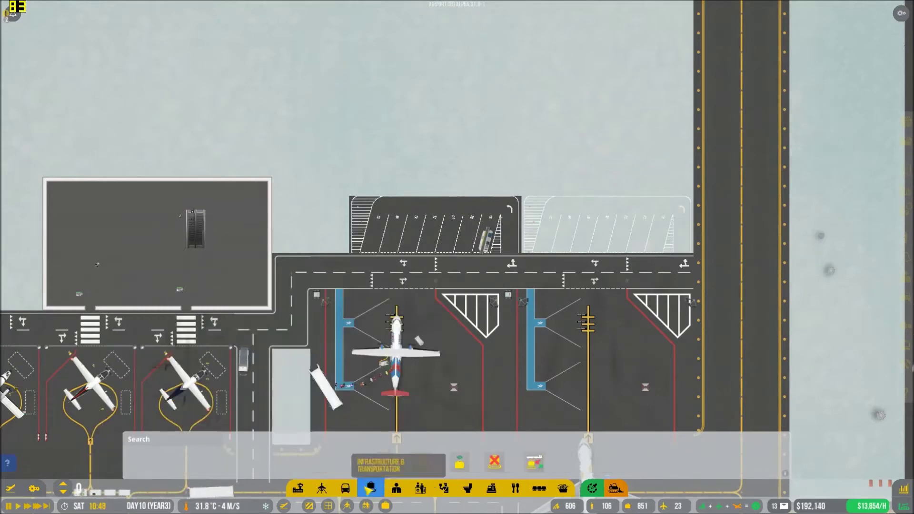
click(300, 488)
click(290, 462)
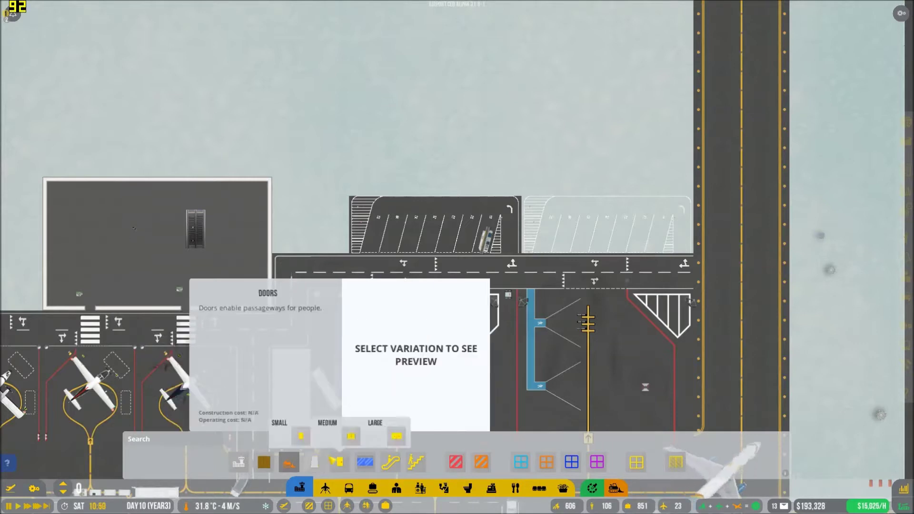
scroll(500, 286, down, 3)
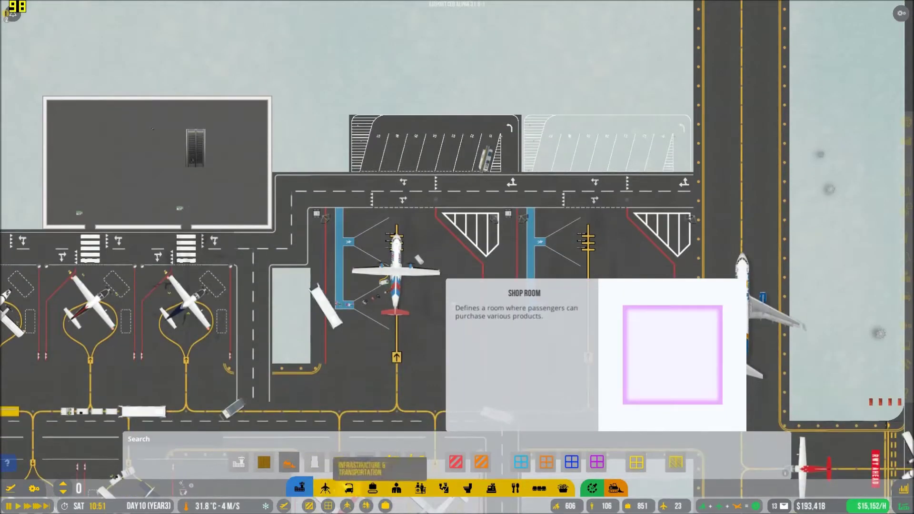
click(325, 489)
click(348, 465)
scroll(600, 273, down, 5)
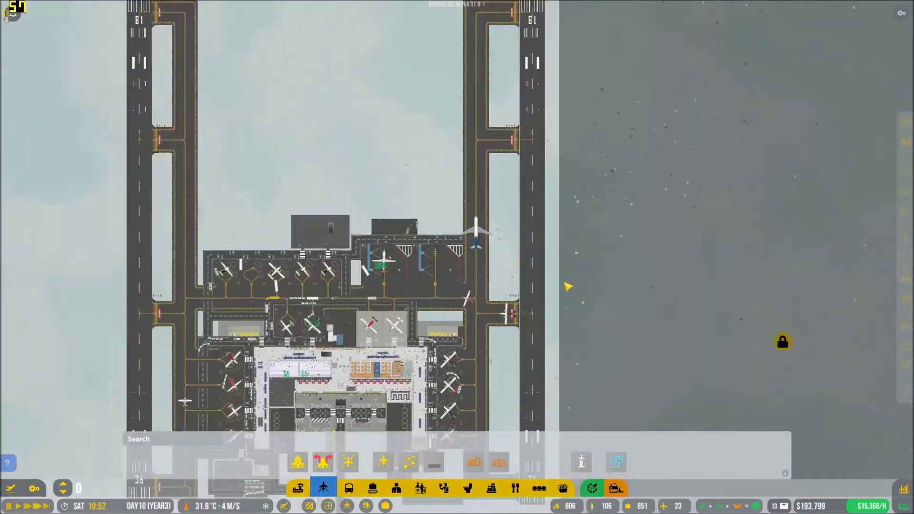
- Pan down the airport and select the left and right runways to view their settings
key(w)
key(s)
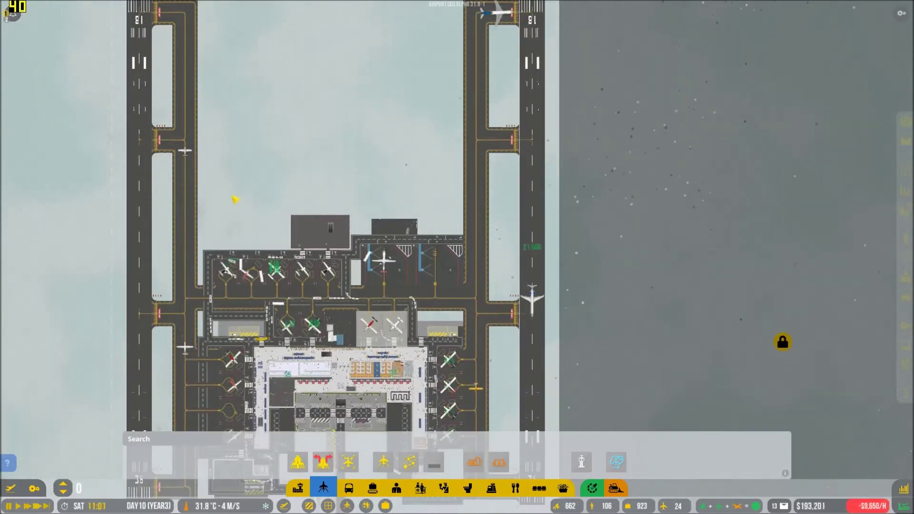
key(s)
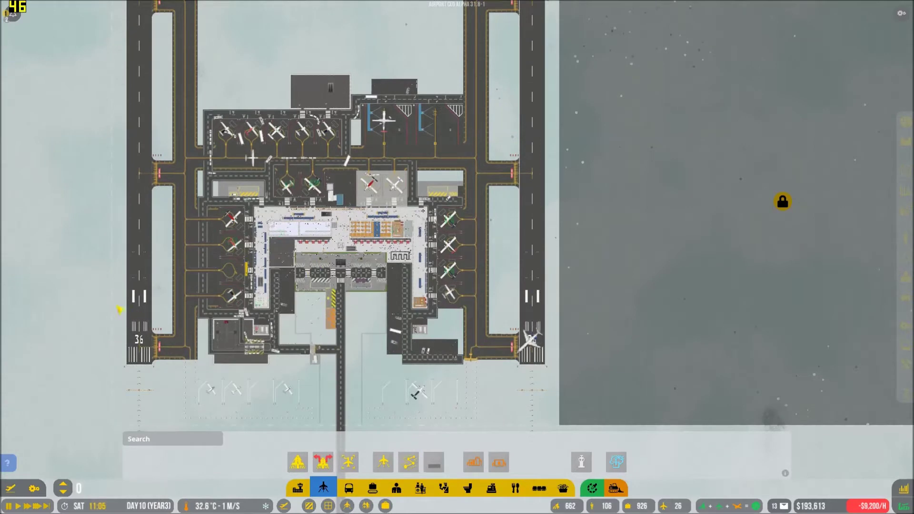
click(139, 214)
click(532, 214)
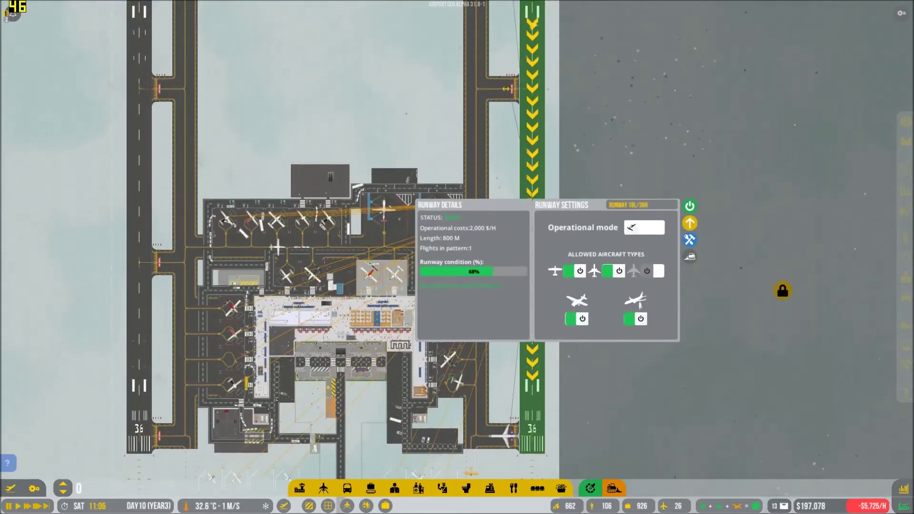
- Close the runway details and pan until both runway ends are visible
key(w)
key(s)
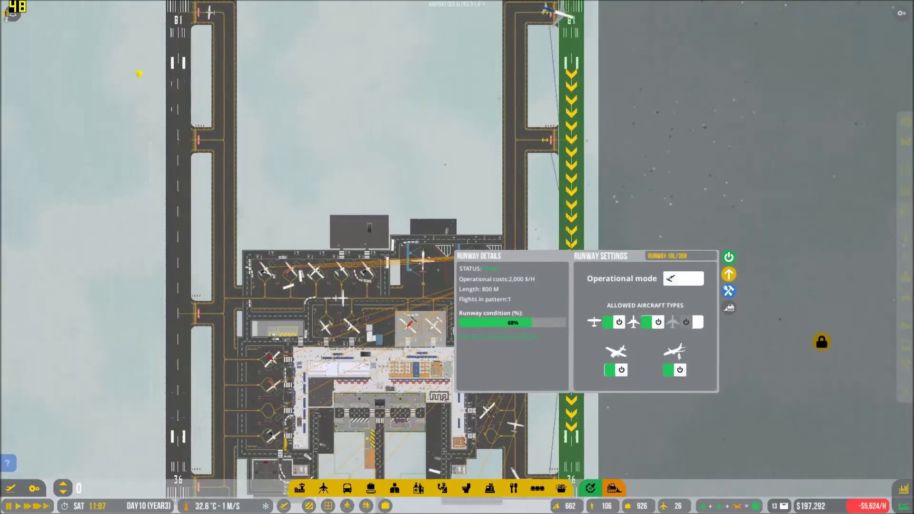
key(a)
right_click(434, 150)
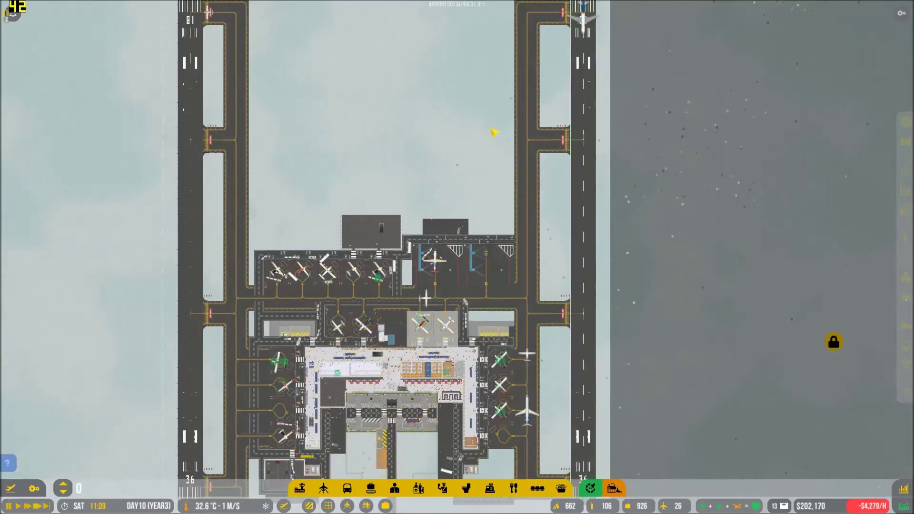
key(w)
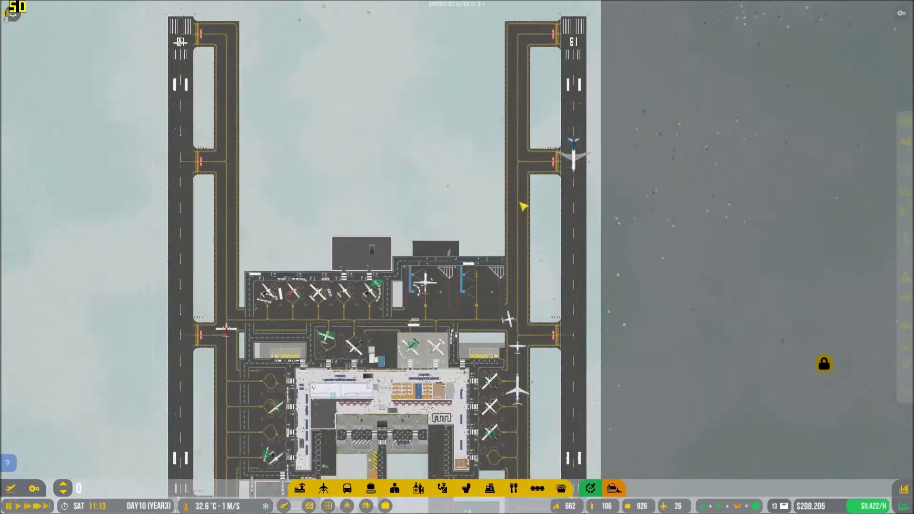
key(a)
key(s)
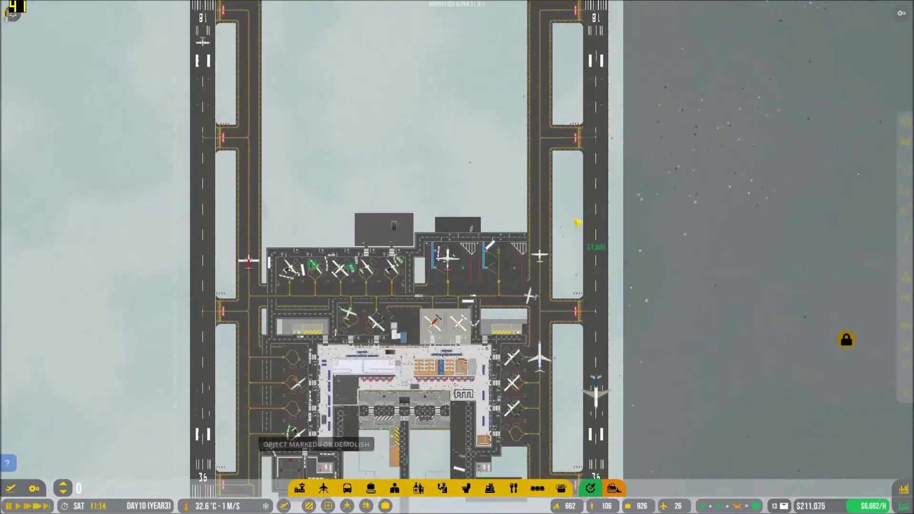
key(w)
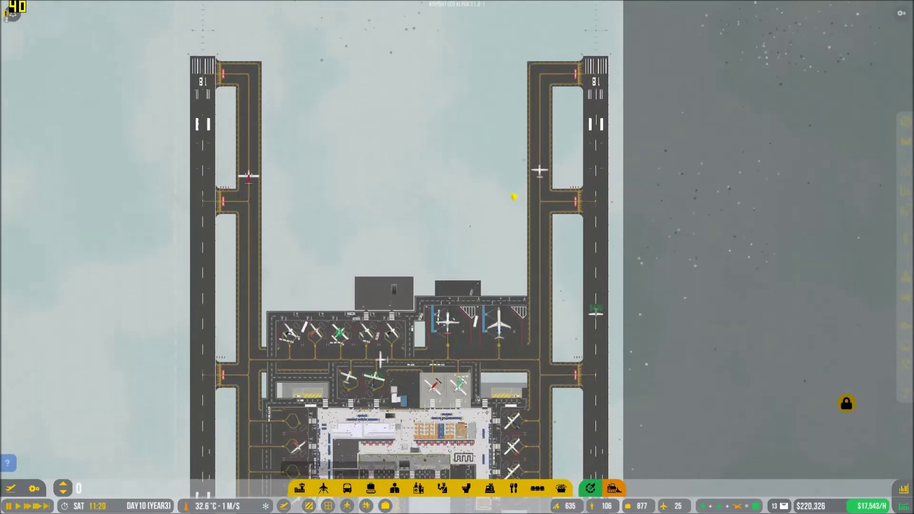
scroll(545, 317, up, 2)
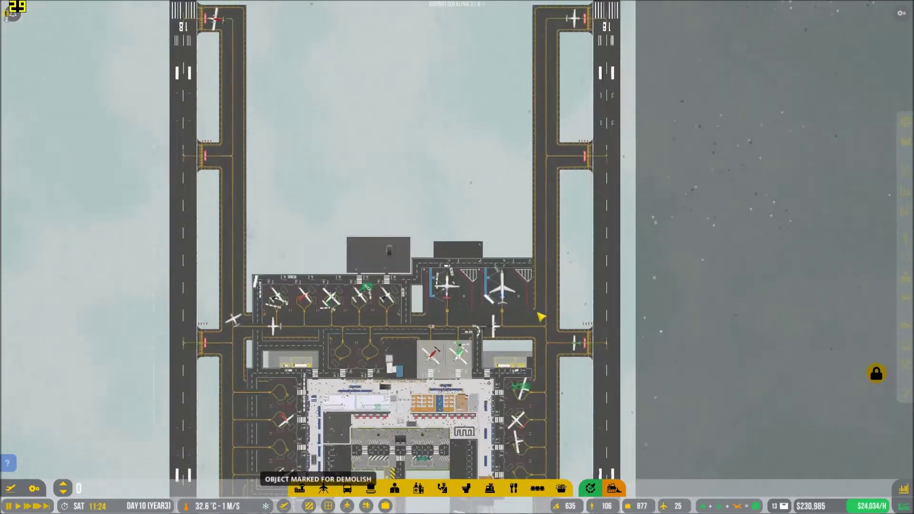
scroll(545, 317, up, 2)
scroll(541, 365, down, 4)
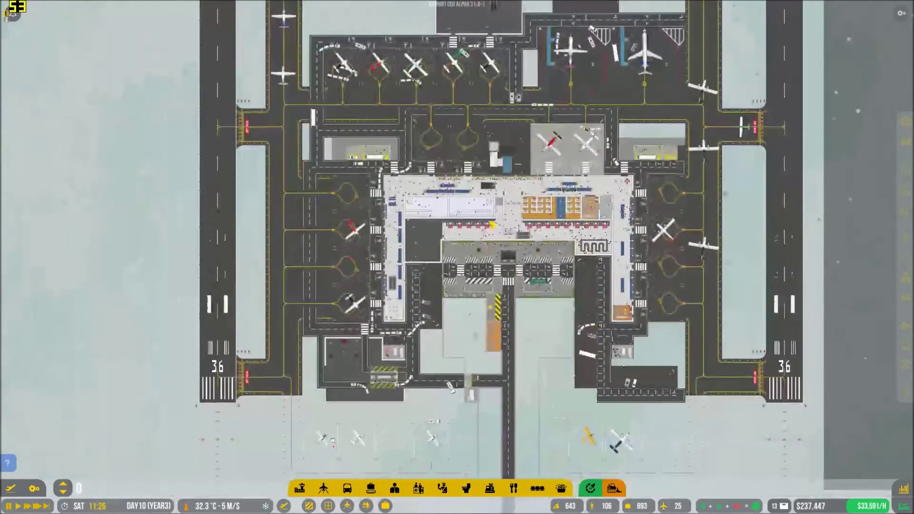
scroll(415, 246, up, 4)
scroll(416, 245, up, 2)
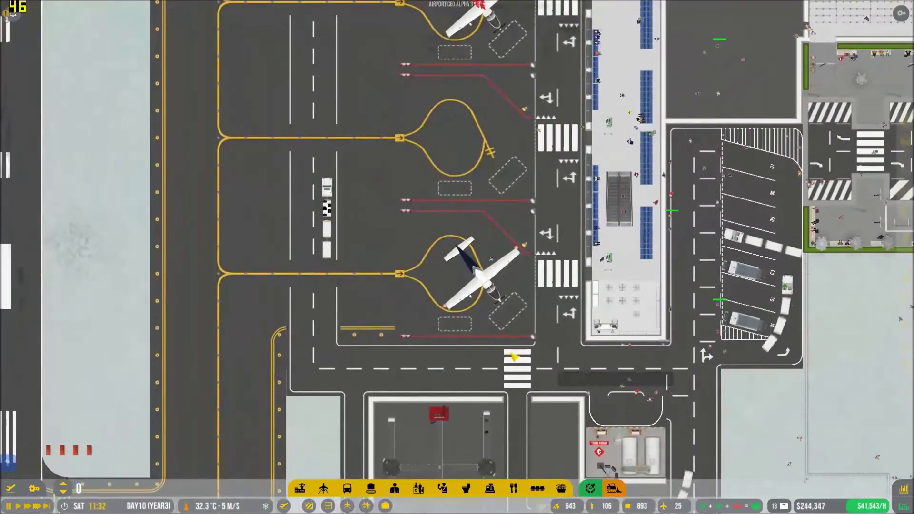
mouse_move(506, 334)
mouse_down()
mouse_move(516, 357)
mouse_move(429, 258)
mouse_up()
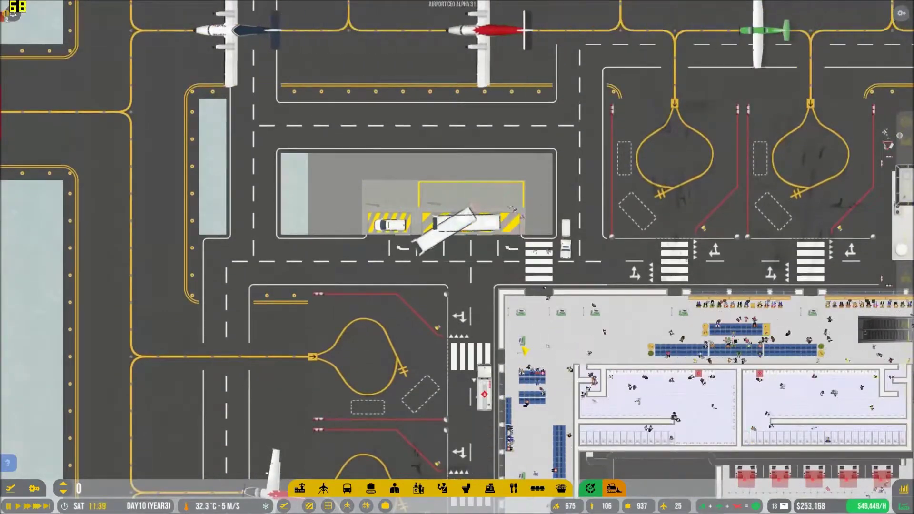
scroll(515, 210, down, 3)
drag(643, 257, 286, 257)
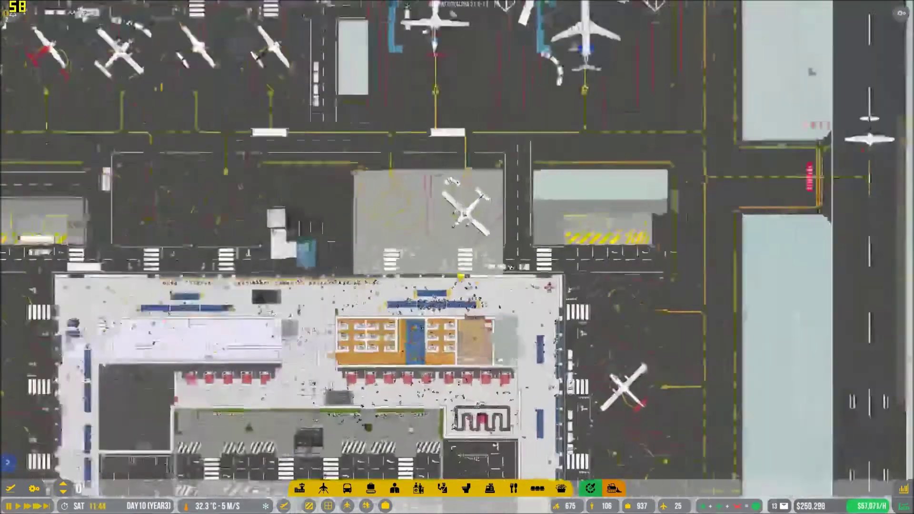
click(457, 179)
click(483, 414)
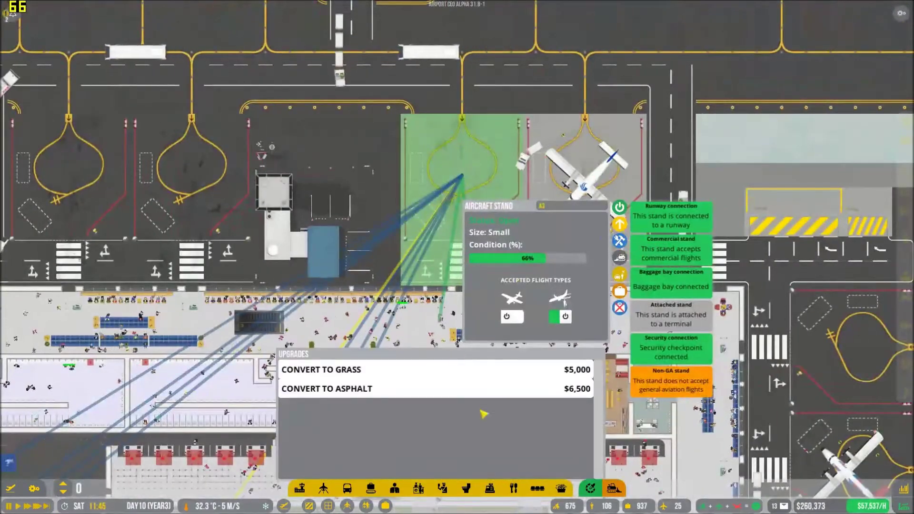
click(429, 369)
click(563, 157)
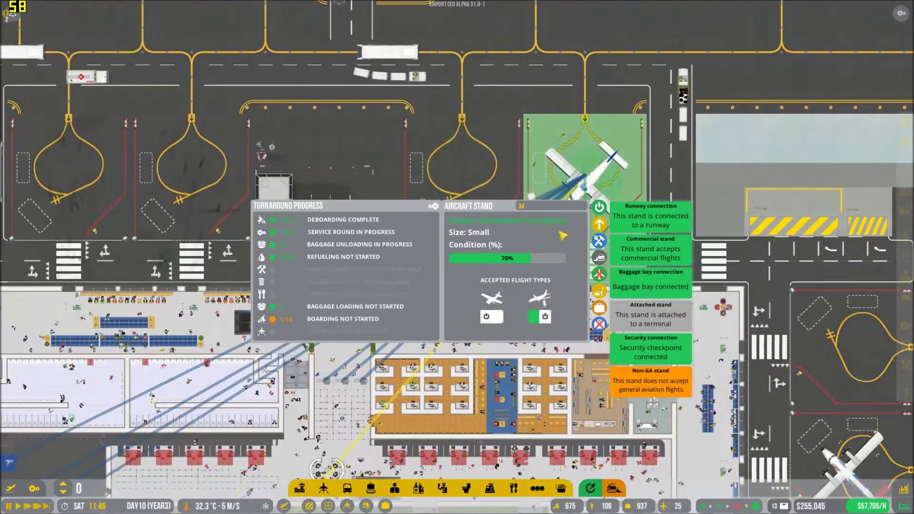
click(599, 223)
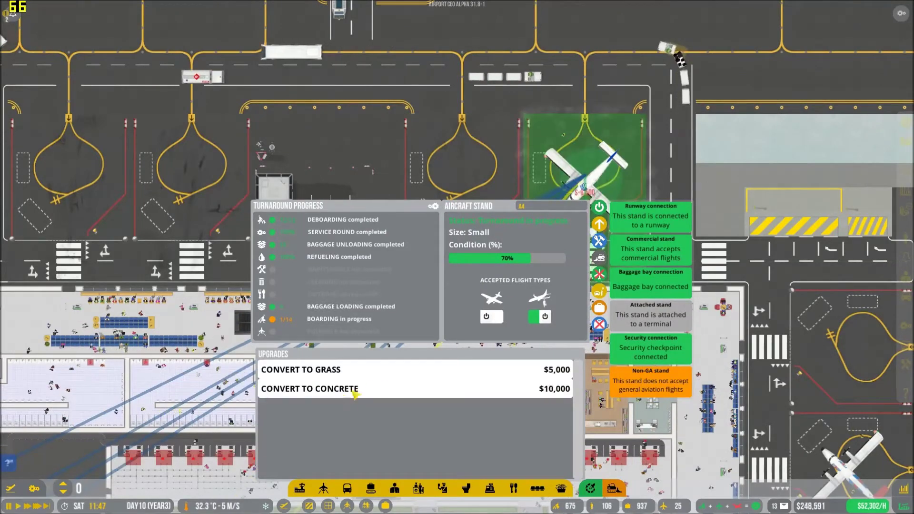
click(356, 395)
scroll(458, 258, down, 5)
scroll(458, 257, up, 3)
drag(354, 184, 457, 429)
click(300, 489)
click(314, 463)
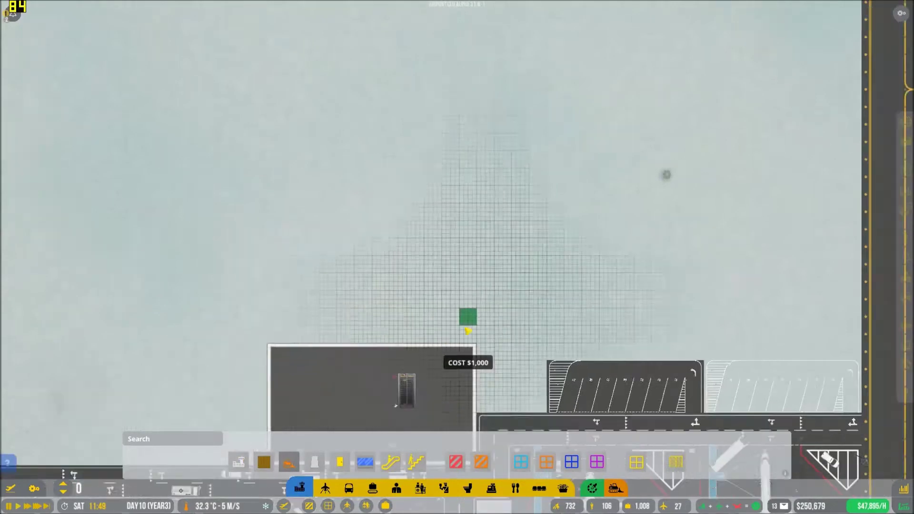
scroll(467, 331, down, 5)
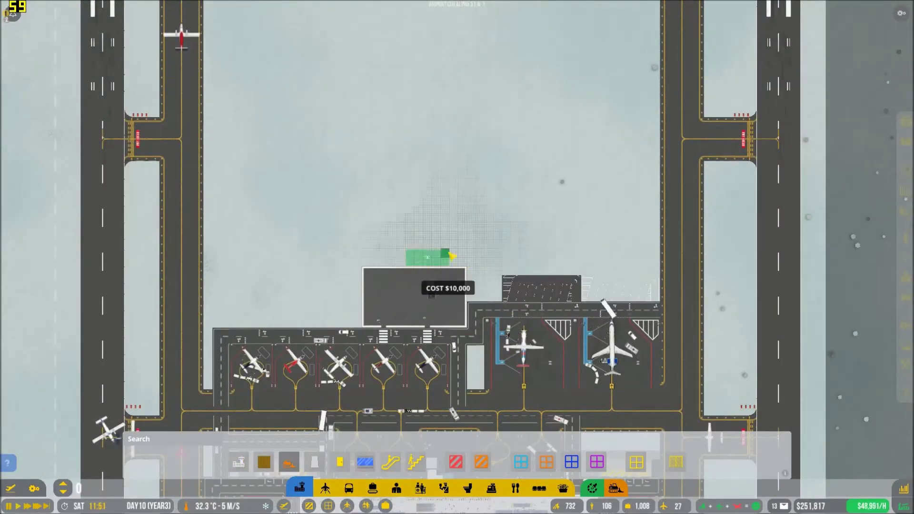
mouse_move(206, 214)
mouse_down()
mouse_move(577, 170)
mouse_move(656, 147)
mouse_up()
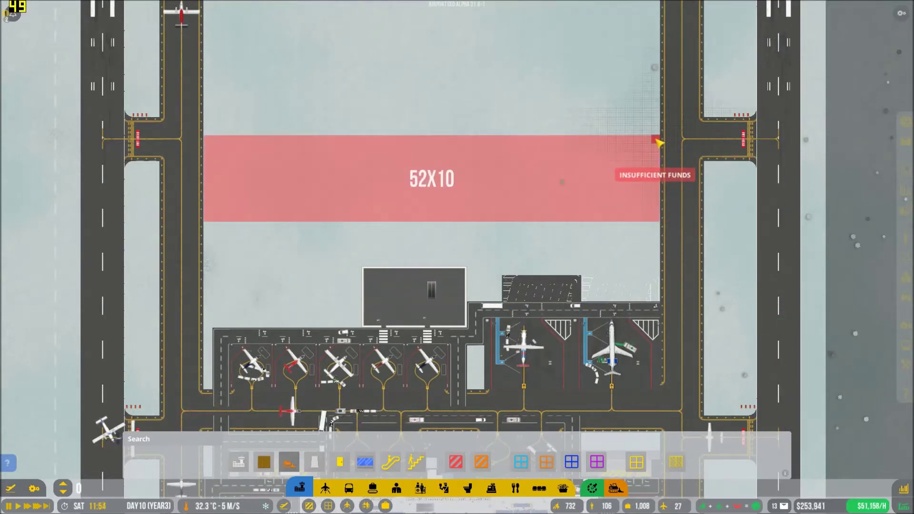
drag(656, 143, 655, 142)
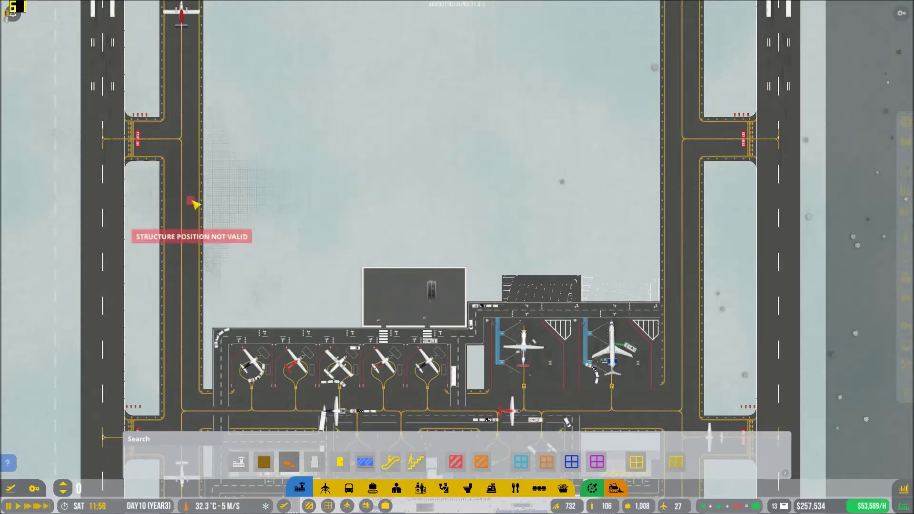
drag(216, 202, 444, 152)
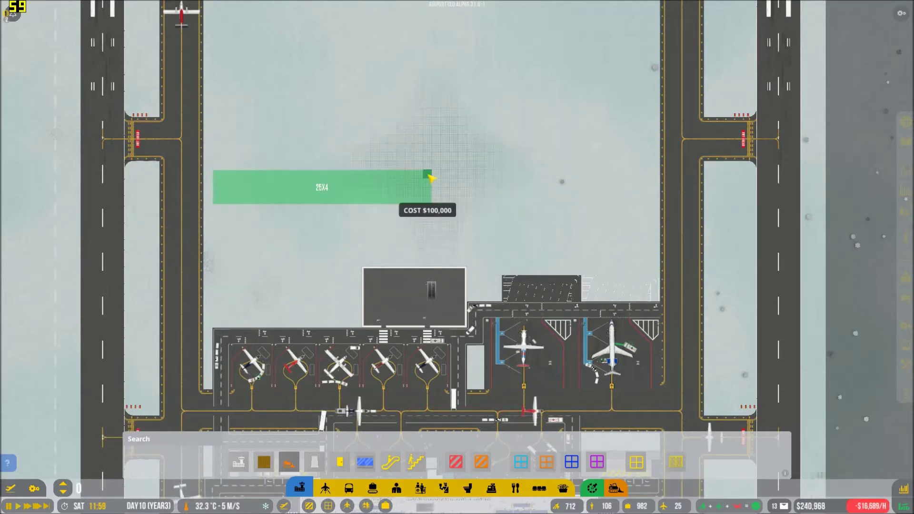
right_click(437, 149)
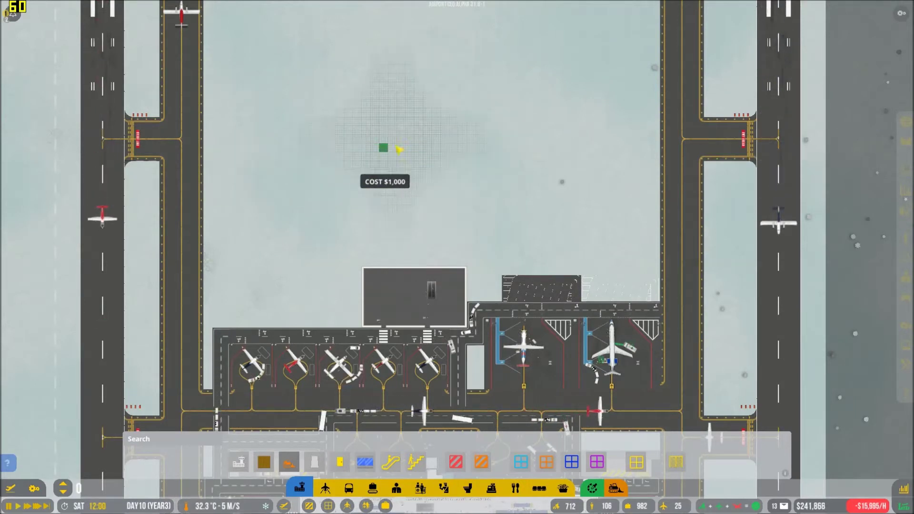
mouse_move(208, 151)
mouse_down()
mouse_move(439, 203)
mouse_move(405, 171)
mouse_move(377, 165)
mouse_up()
scroll(428, 200, up, 2)
scroll(412, 180, up, 1)
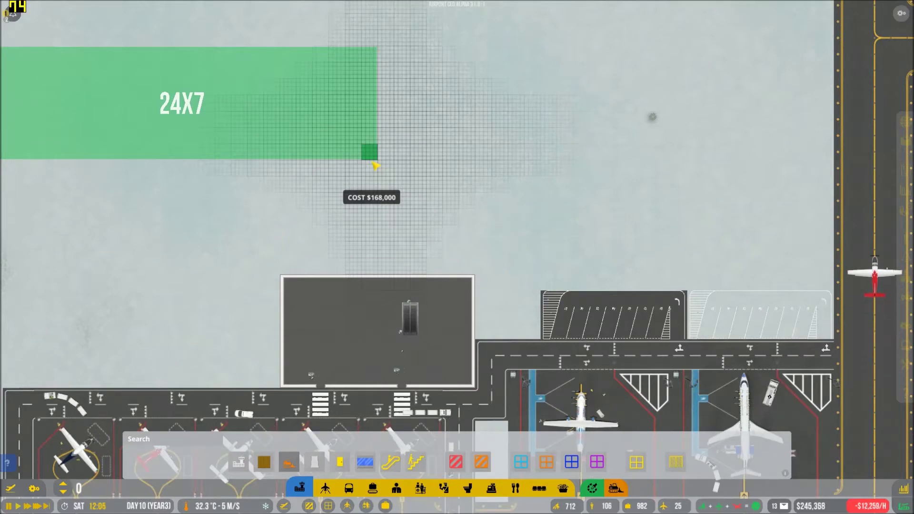
drag(376, 164, 376, 165)
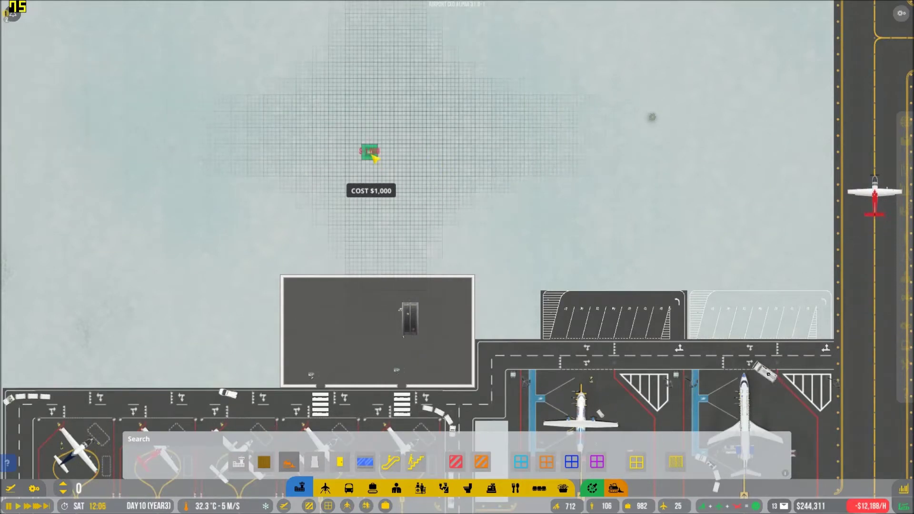
click(372, 153)
mouse_move(818, 152)
mouse_down()
mouse_move(413, 152)
mouse_move(467, 131)
mouse_move(452, 108)
mouse_move(488, 102)
mouse_up()
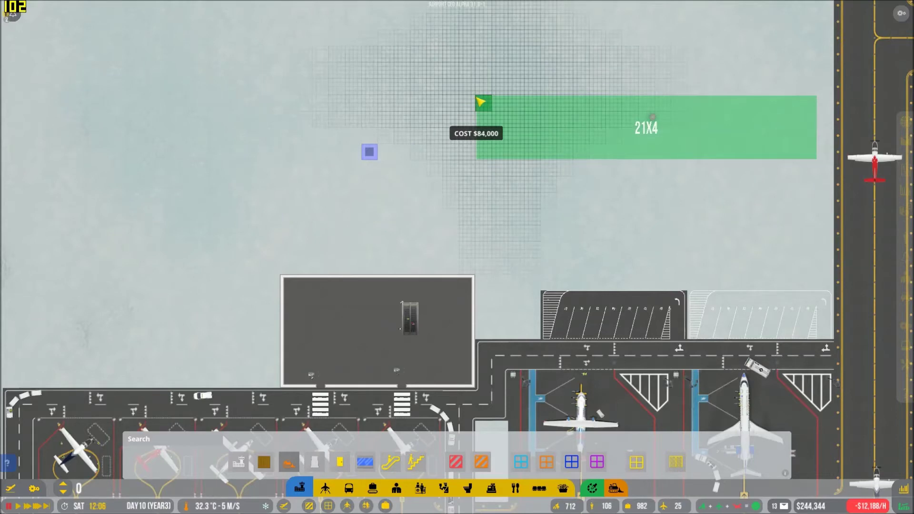
drag(482, 104, 477, 94)
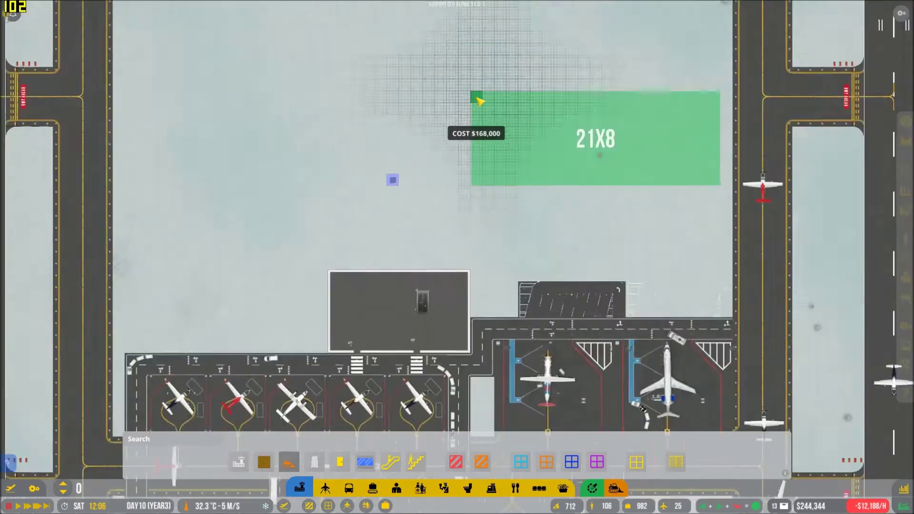
scroll(476, 115, down, 3)
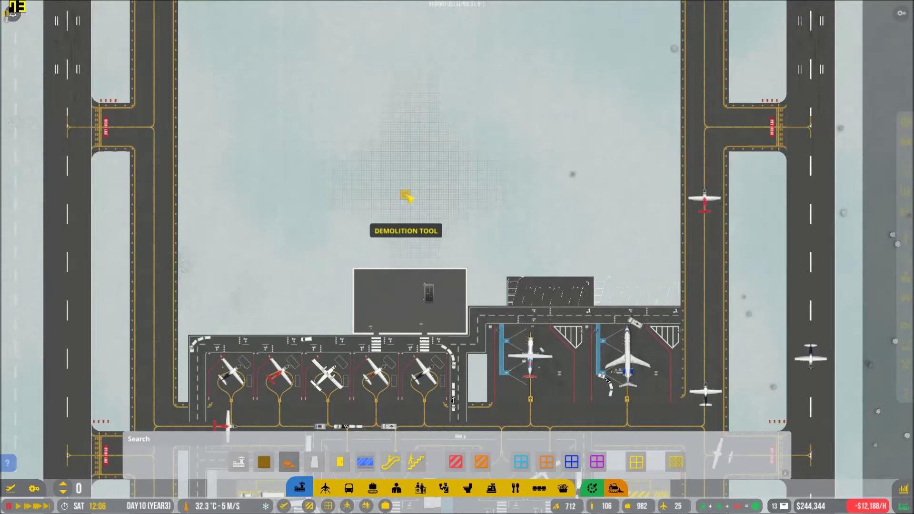
scroll(407, 196, up, 2)
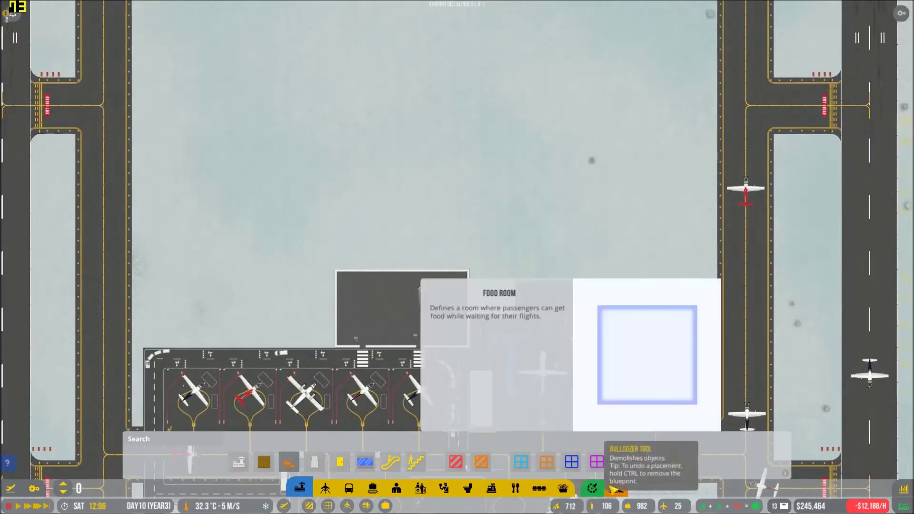
click(593, 488)
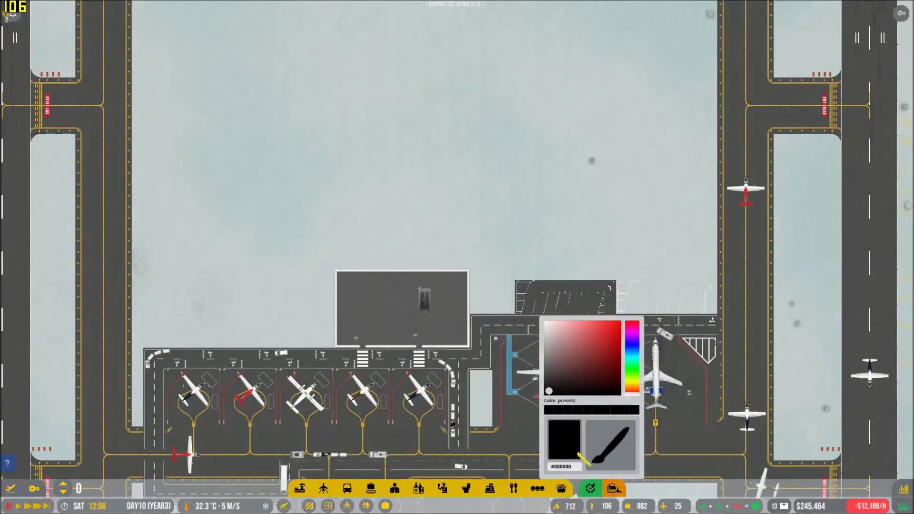
key(Escape)
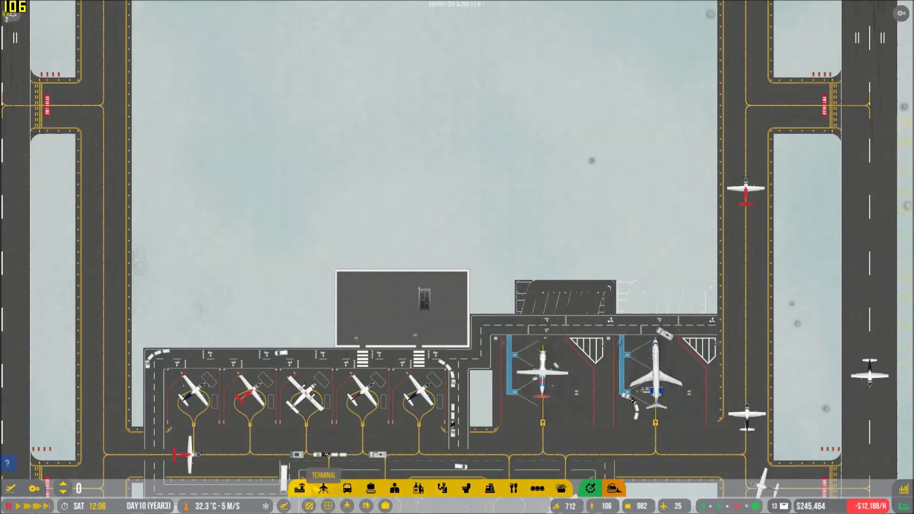
- Pick a small aircraft stand from Aircraft Stands and rotate it for placement
click(323, 489)
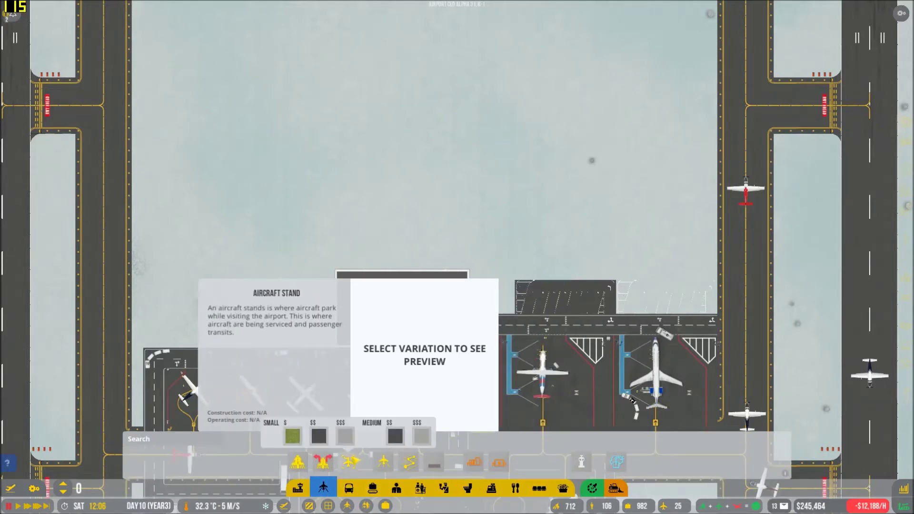
click(384, 462)
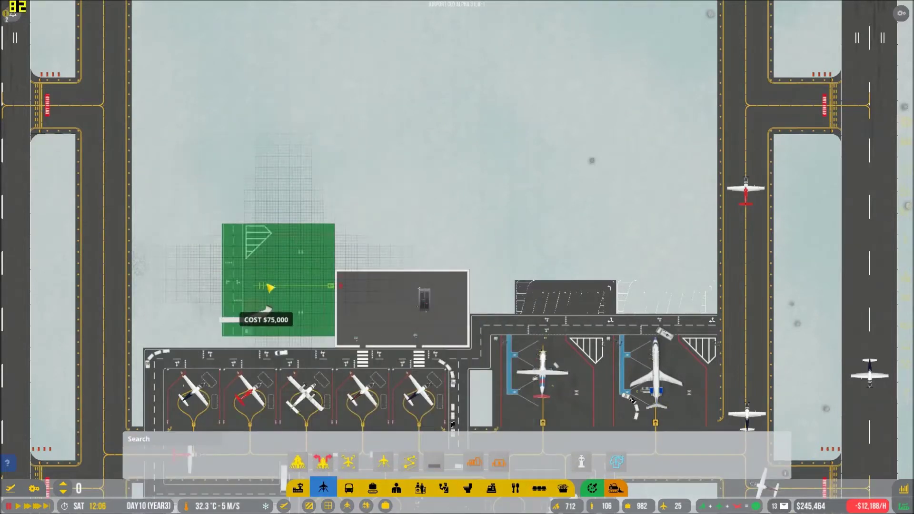
key(r)
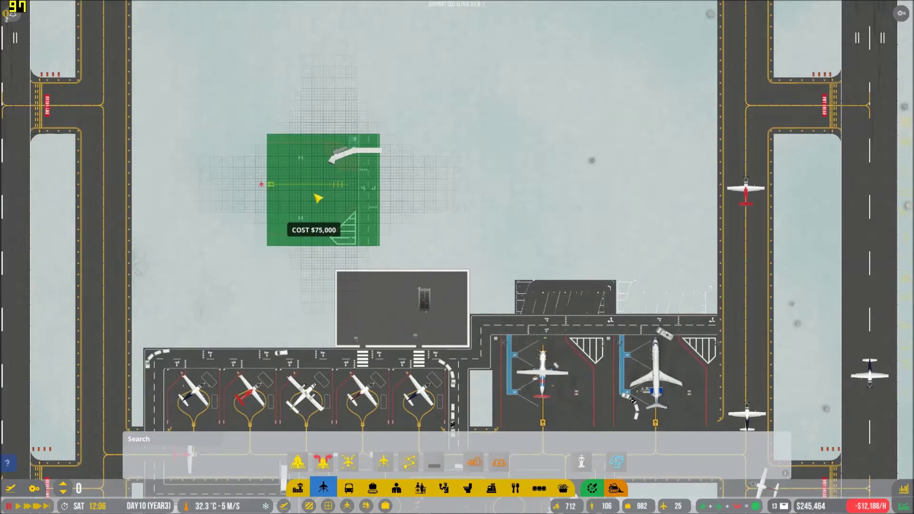
- Cancel the small stand placement and bring up the Structures build options
key(w)
key(s)
scroll(318, 199, up, 1)
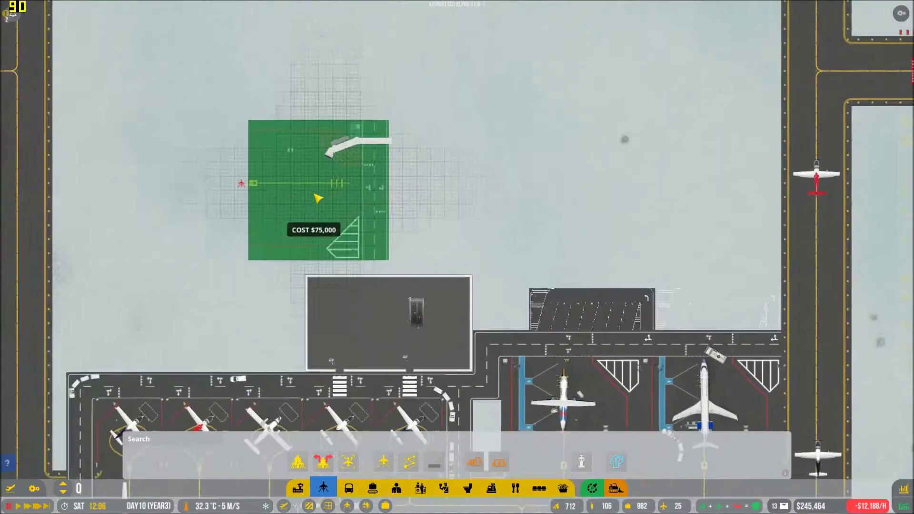
right_click(318, 199)
scroll(318, 199, up, 2)
click(299, 488)
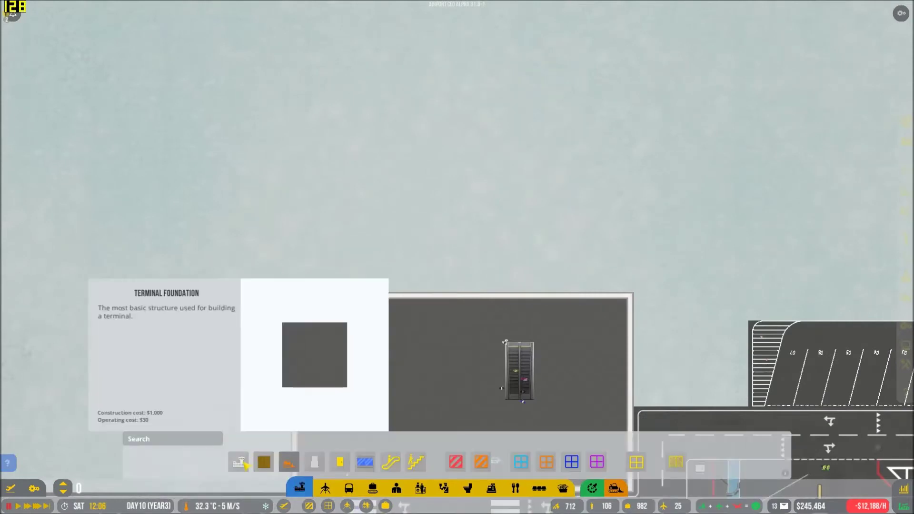
- Place a 7x23 Terminal Foundation strip ($161,000) north of the small building, redrawing once
click(243, 466)
drag(430, 287, 614, 163)
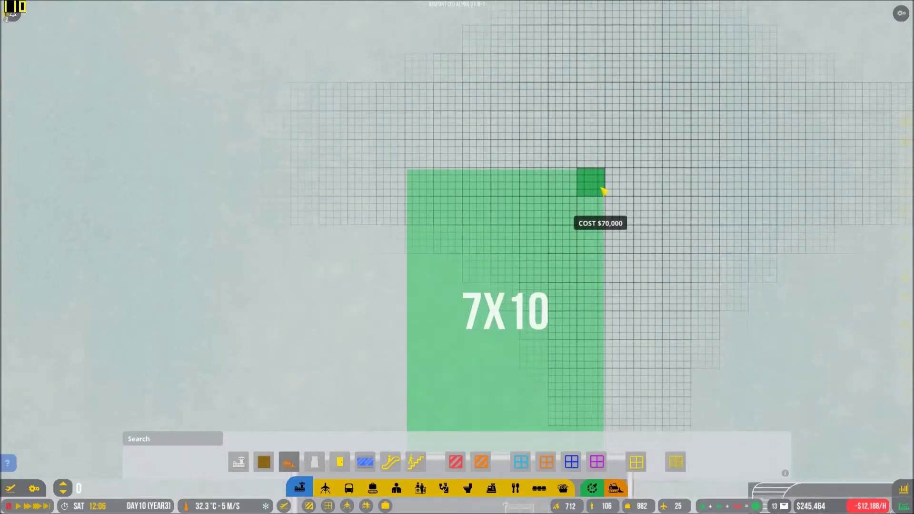
right_click(615, 163)
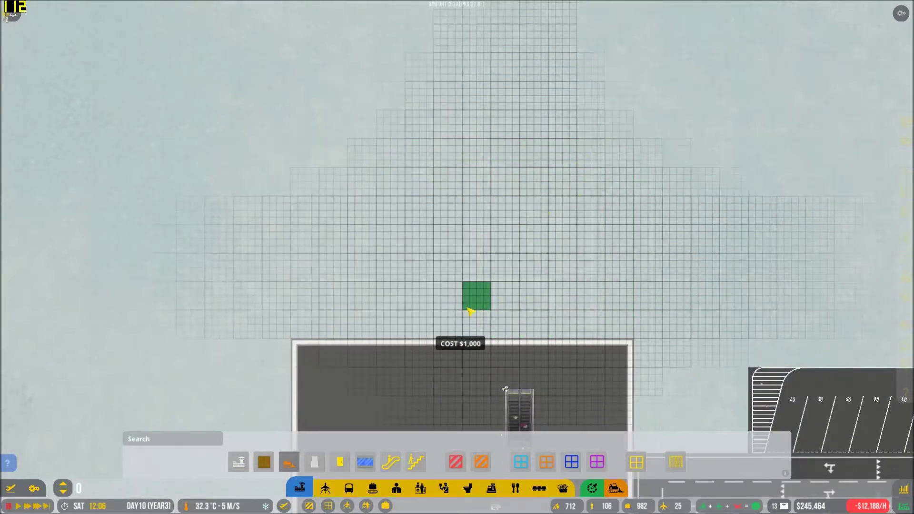
mouse_move(446, 326)
mouse_down()
mouse_move(624, 216)
mouse_move(543, 39)
mouse_up()
scroll(624, 216, down, 3)
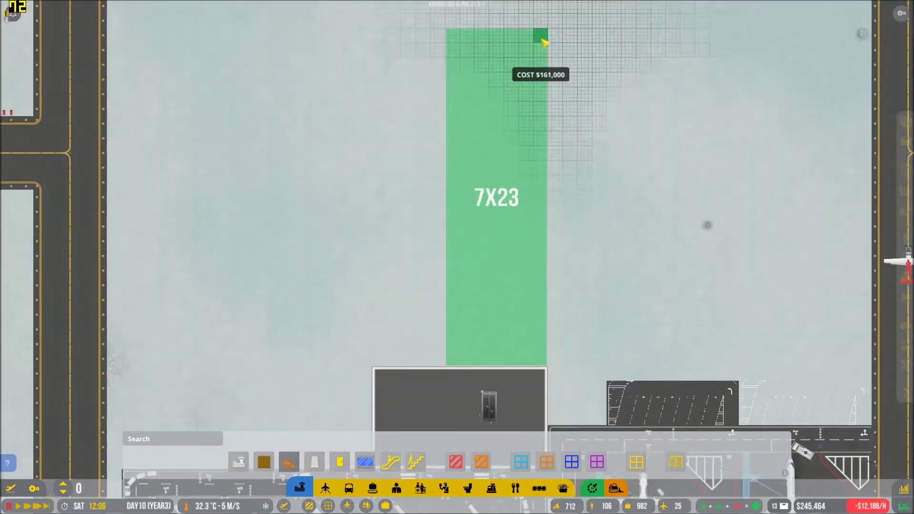
drag(543, 40, 542, 31)
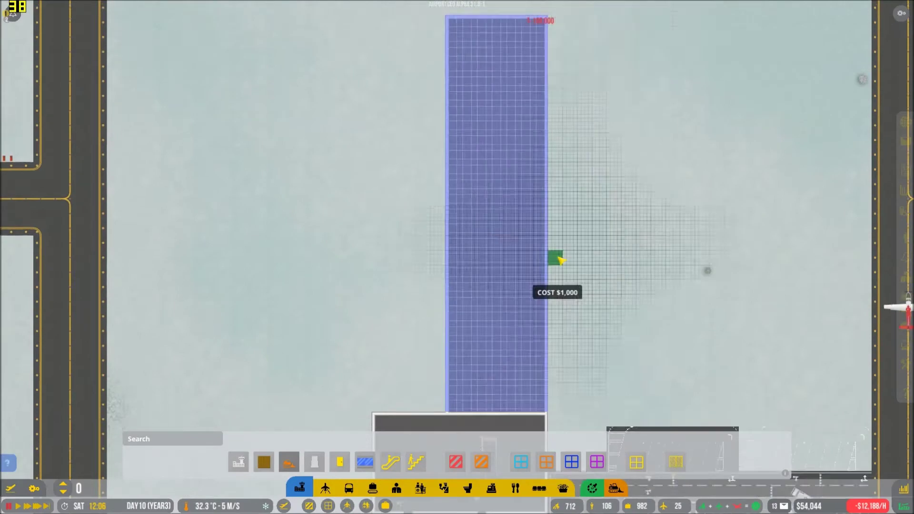
scroll(557, 257, down, 3)
scroll(424, 315, up, 3)
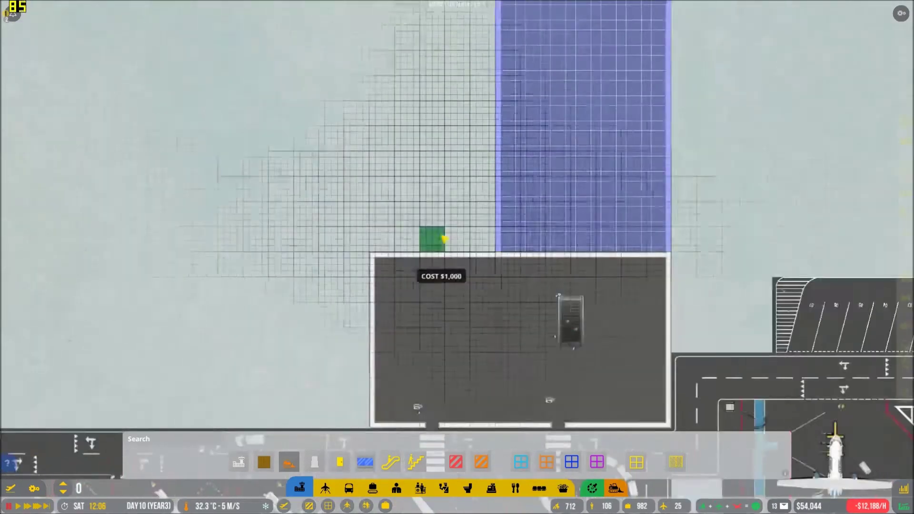
scroll(444, 237, down, 5)
scroll(464, 243, down, 3)
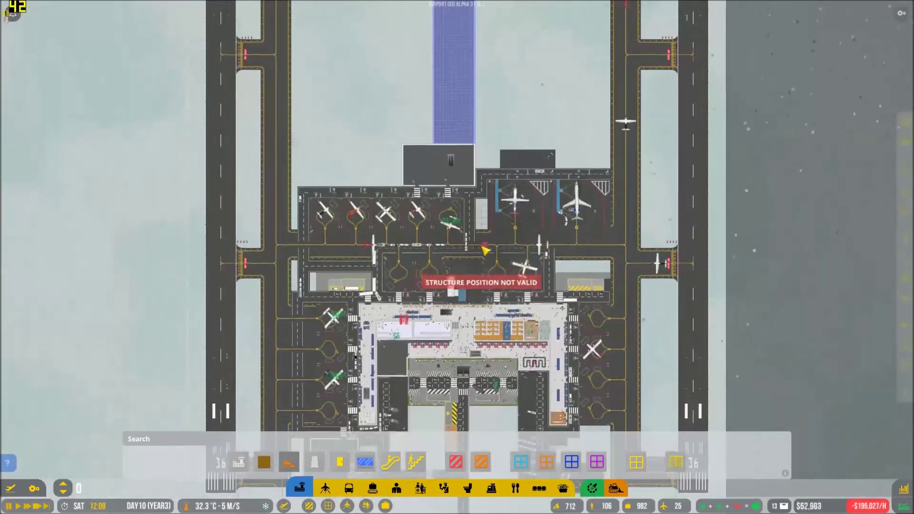
- Cancel the pending placement and pan across the stands to survey the new foundation
right_click(461, 247)
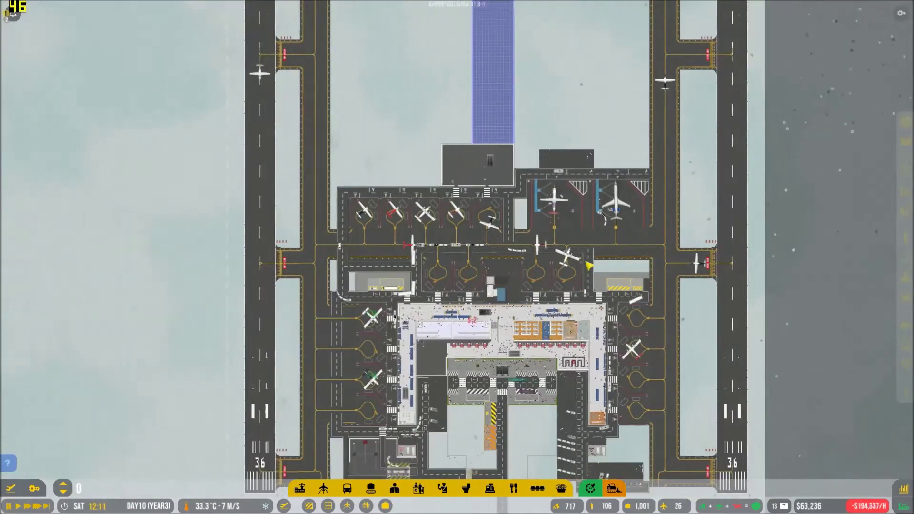
scroll(457, 236, up, 5)
scroll(500, 249, up, 5)
scroll(457, 257, down, 3)
scroll(457, 257, down, 3)
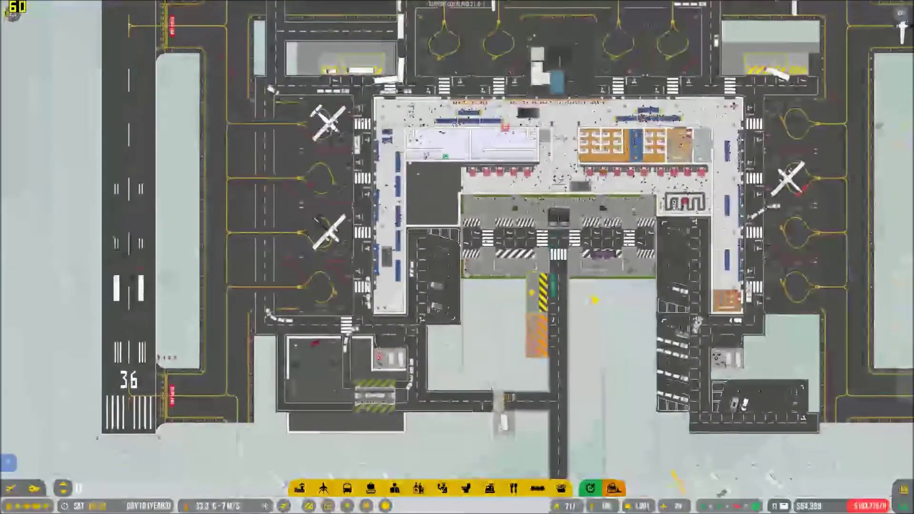
scroll(457, 257, down, 3)
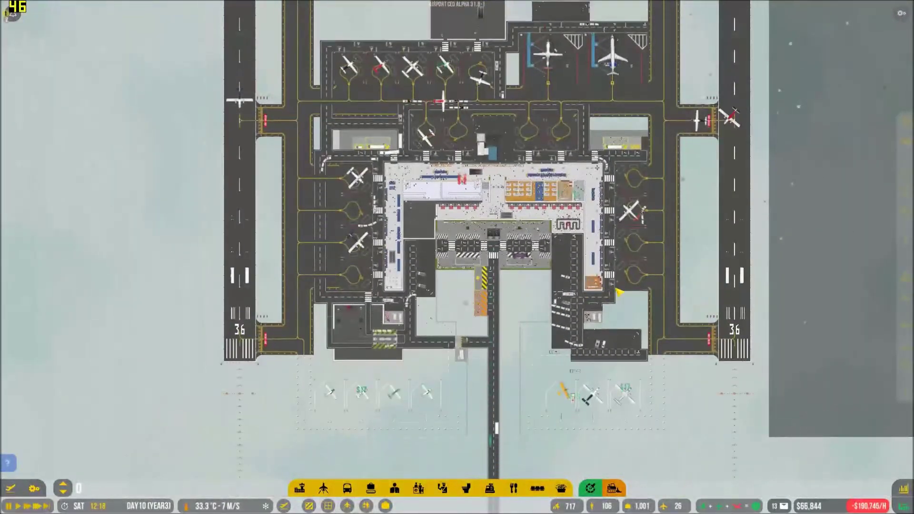
scroll(620, 292, down, 2)
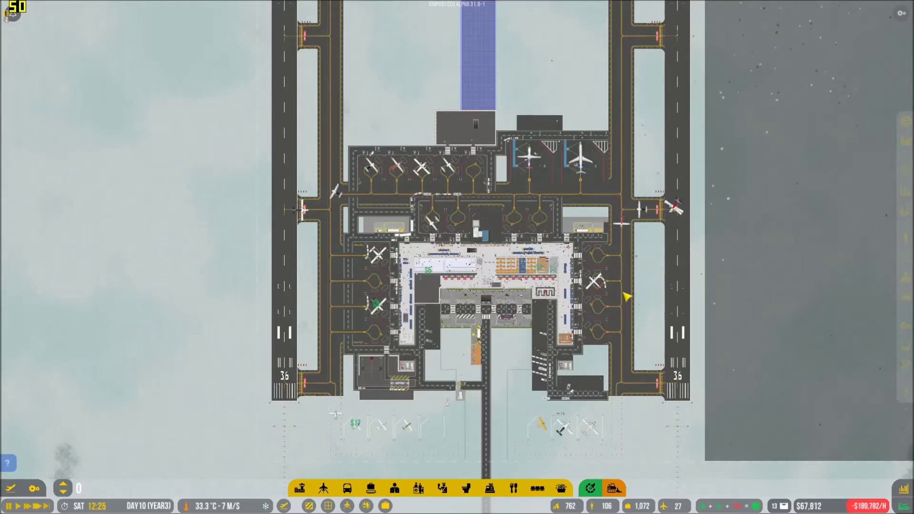
key(a)
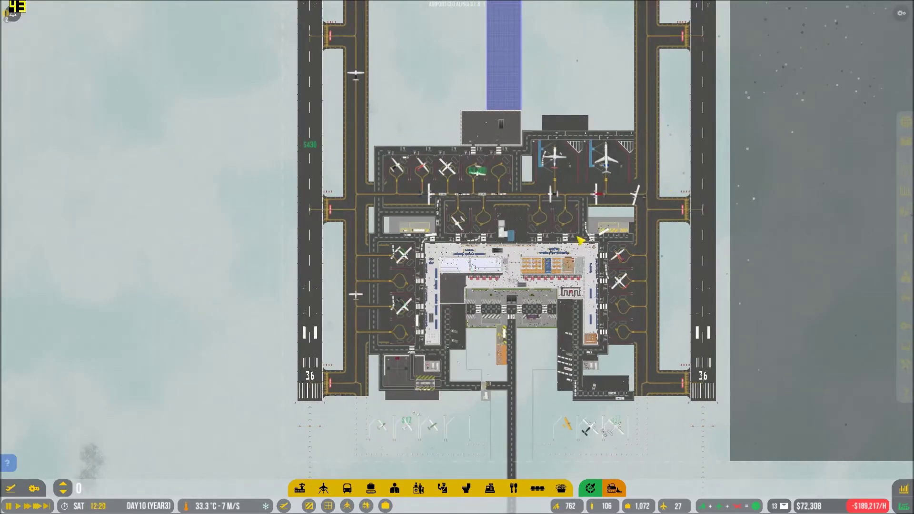
scroll(606, 234, up, 4)
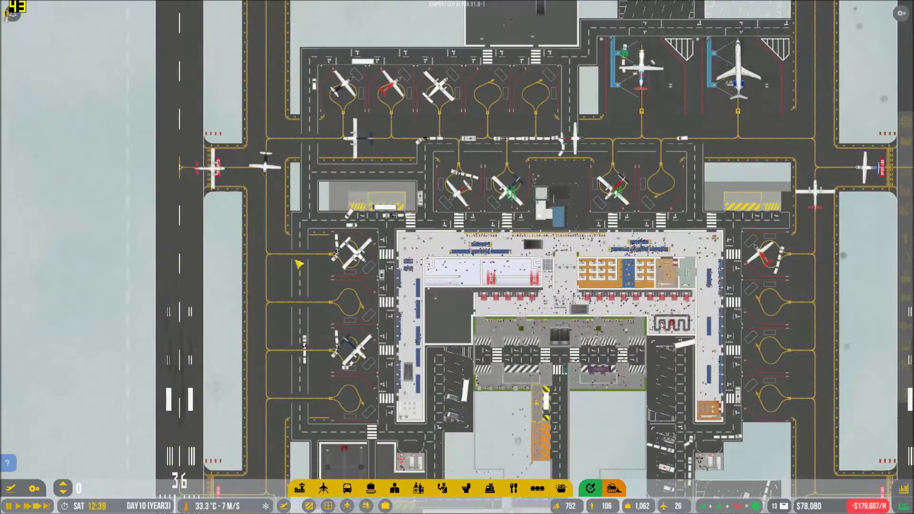
scroll(299, 264, down, 1)
scroll(352, 273, up, 4)
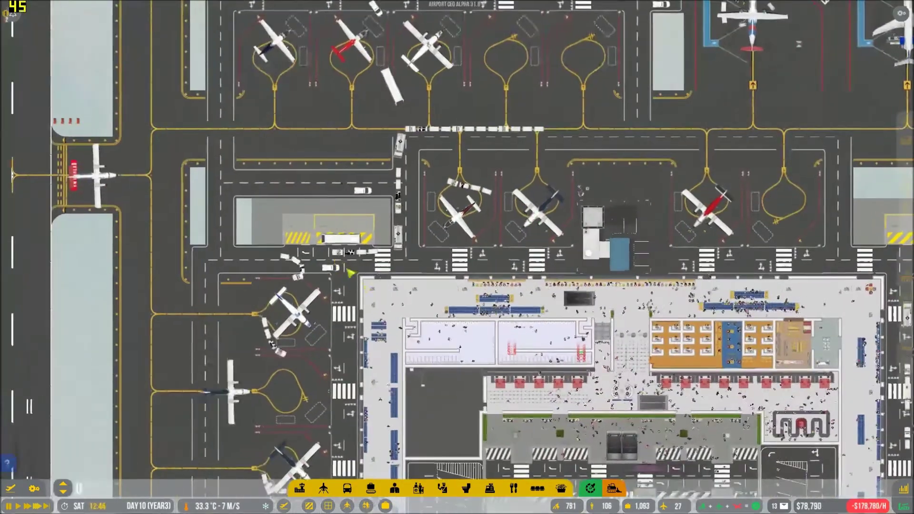
scroll(352, 273, up, 3)
scroll(352, 272, up, 2)
scroll(351, 272, up, 3)
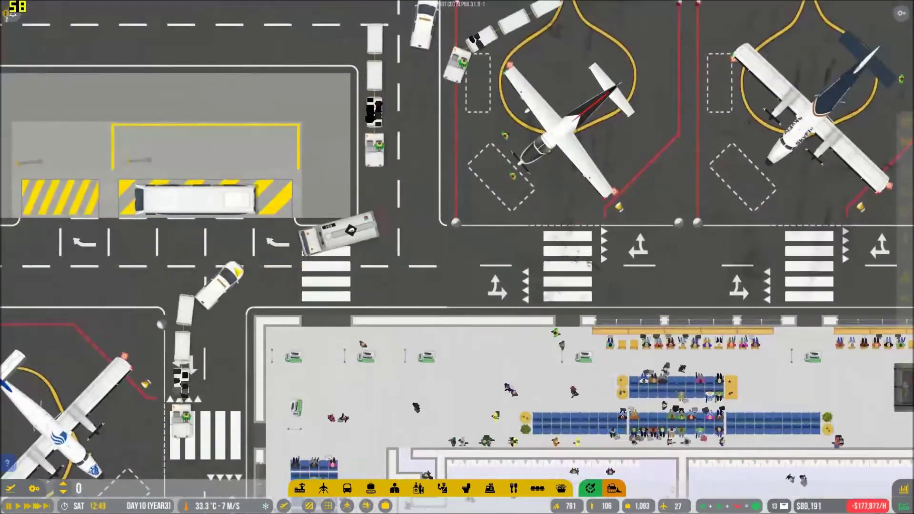
scroll(352, 272, down, 3)
scroll(351, 272, down, 3)
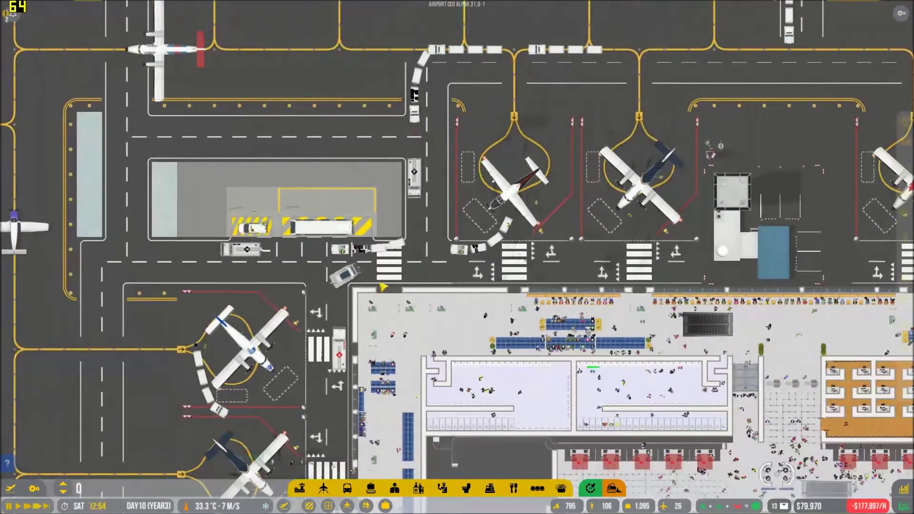
scroll(384, 287, down, 5)
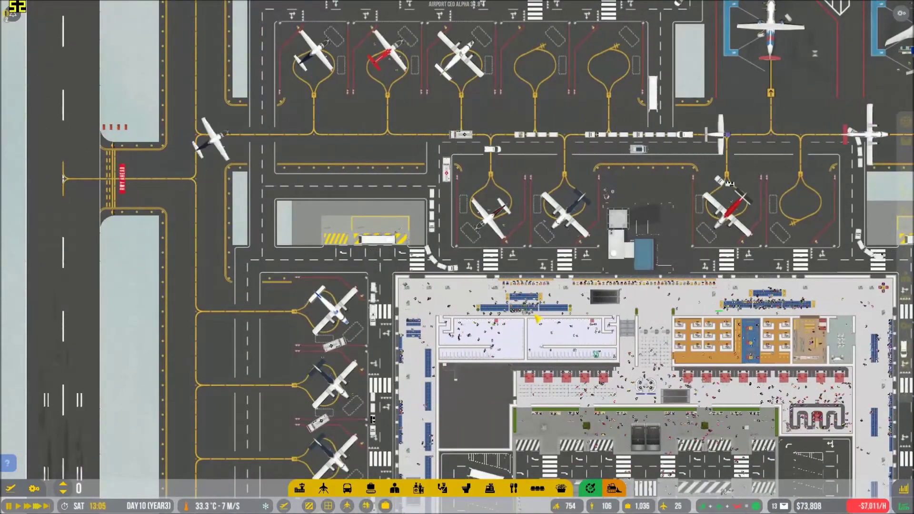
scroll(538, 320, down, 5)
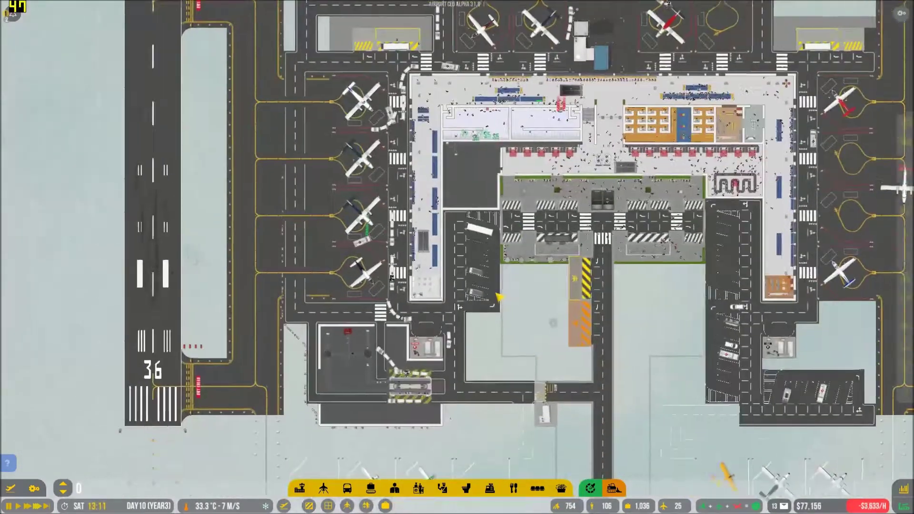
scroll(512, 296, up, 3)
scroll(486, 335, up, 3)
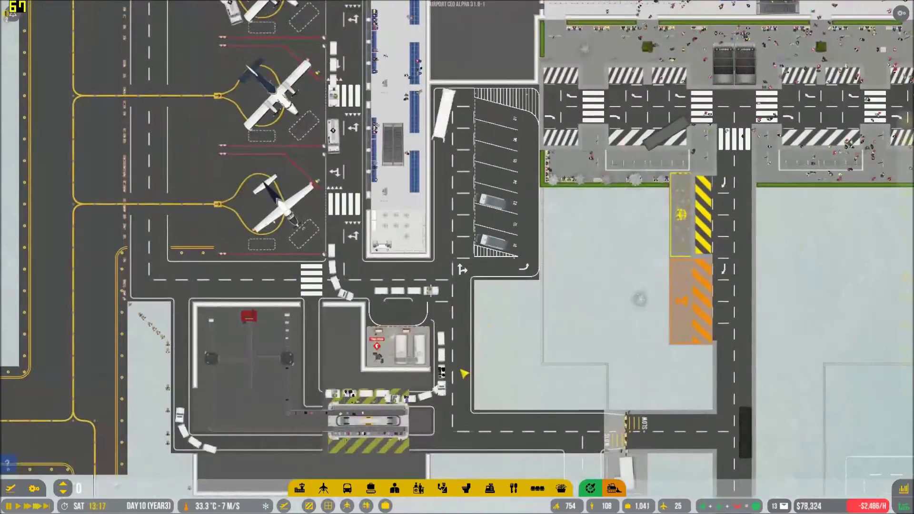
scroll(465, 373, down, 4)
scroll(457, 257, down, 3)
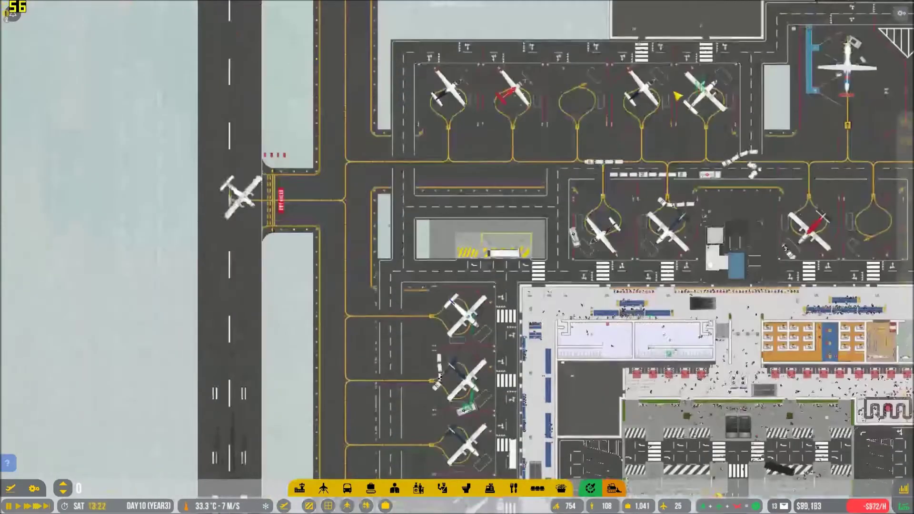
drag(457, 143, 458, 357)
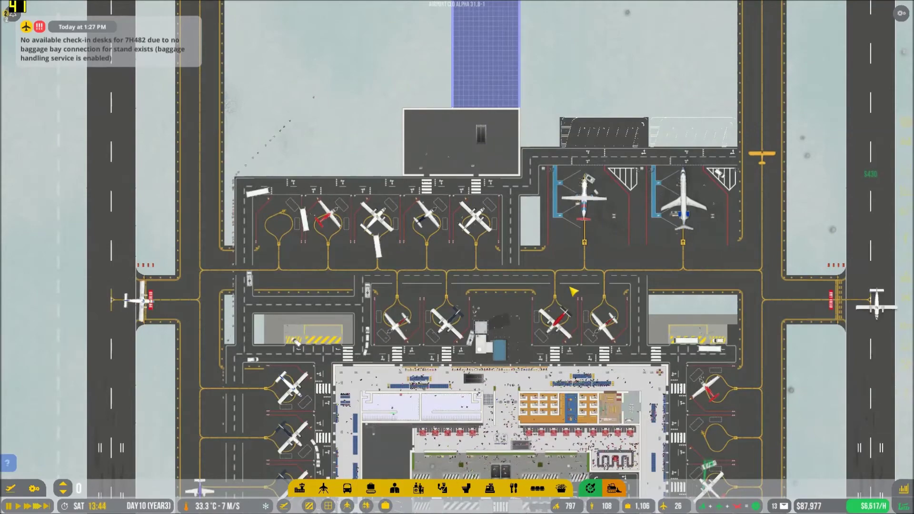
scroll(573, 292, up, 4)
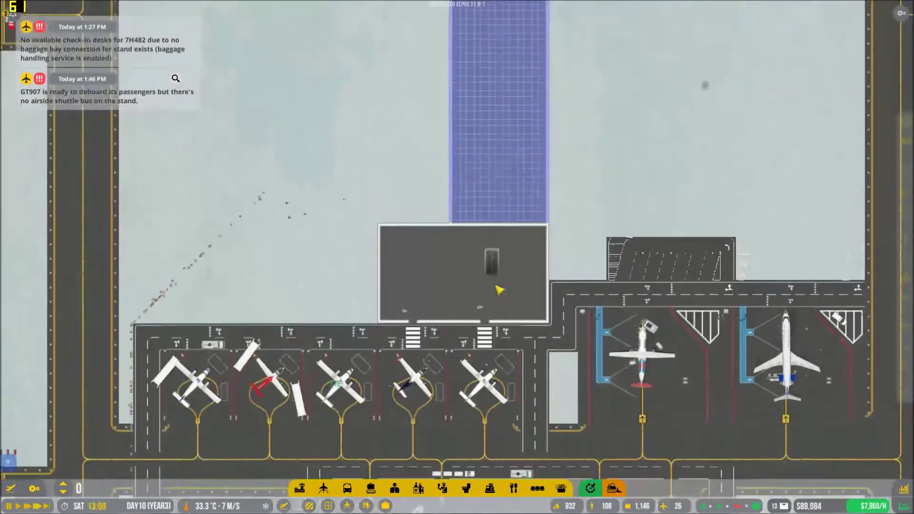
scroll(499, 289, up, 3)
scroll(501, 214, up, 3)
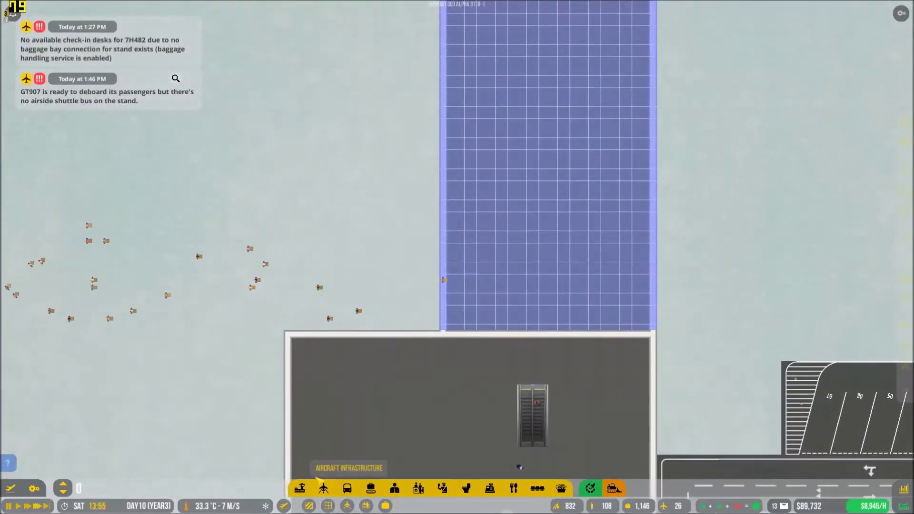
- Inspect the check-in desk reporting no baggage bay path, then switch to floor -1
click(300, 488)
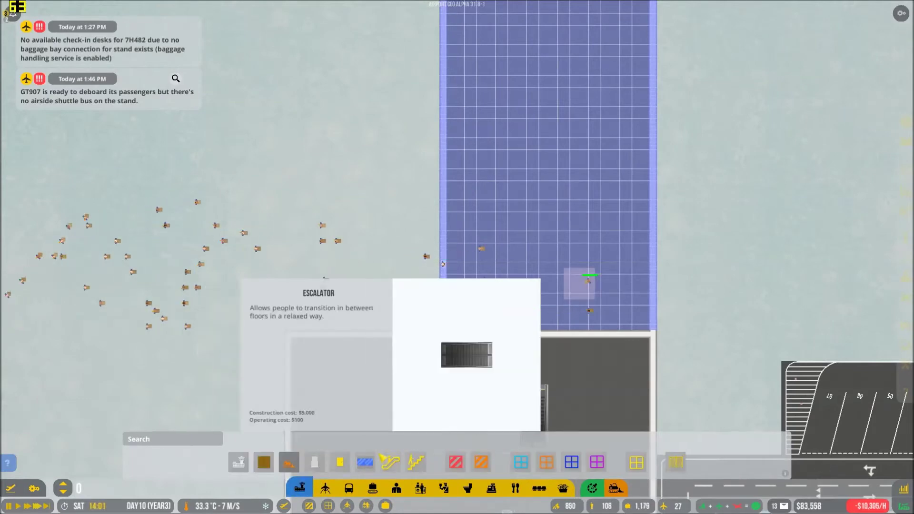
click(455, 462)
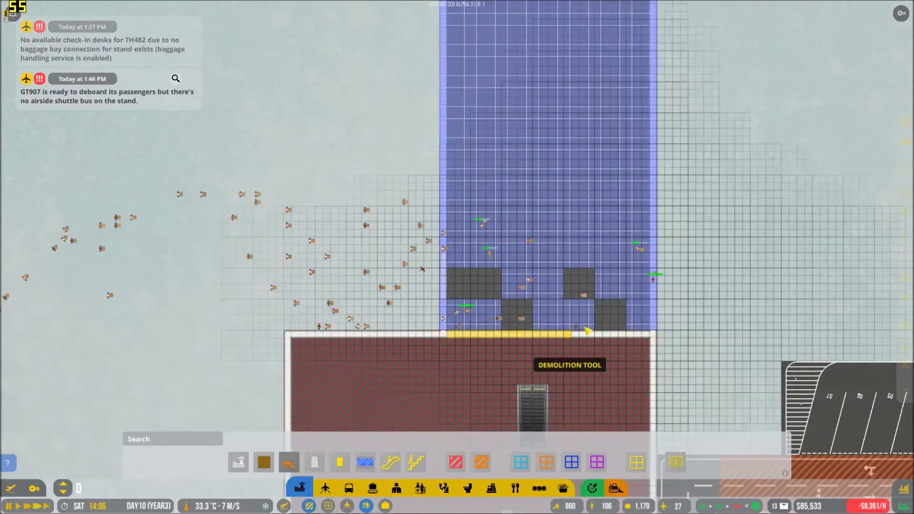
scroll(647, 351, down, 4)
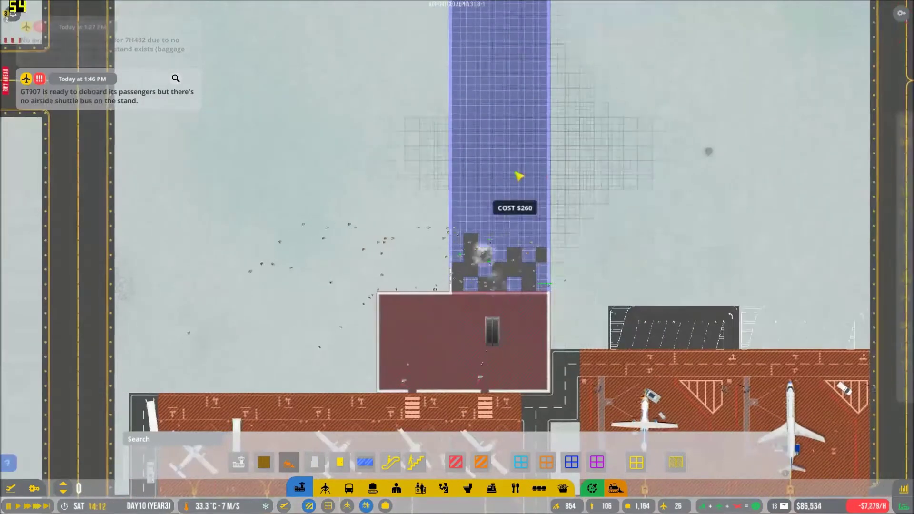
scroll(543, 271, down, 3)
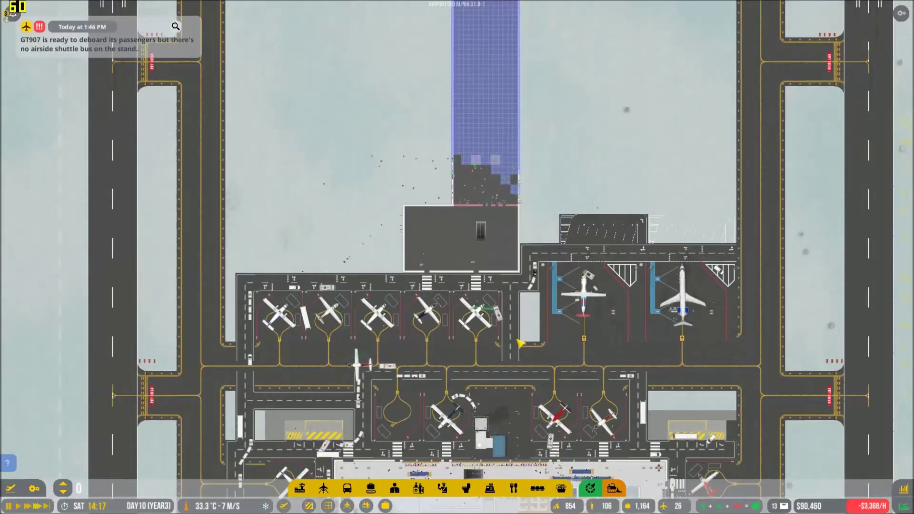
scroll(457, 286, up, 6)
scroll(457, 321, up, 5)
scroll(457, 357, up, 5)
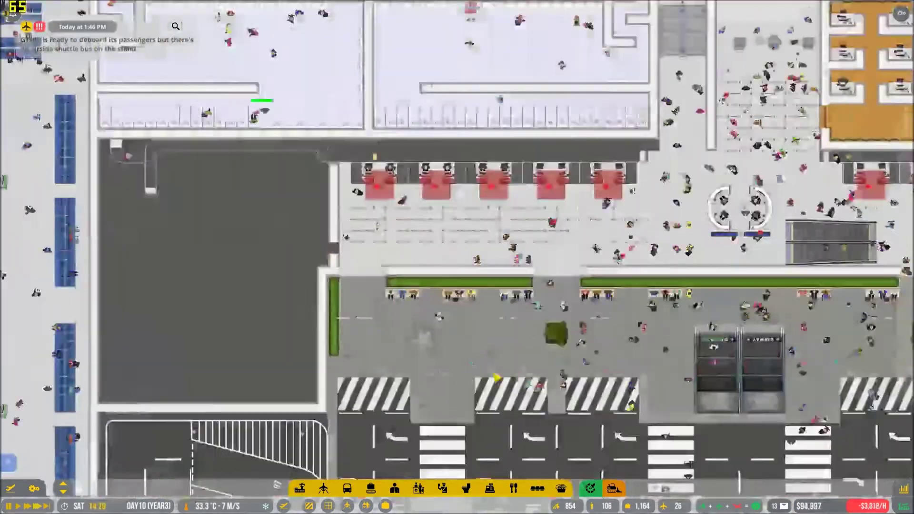
click(432, 179)
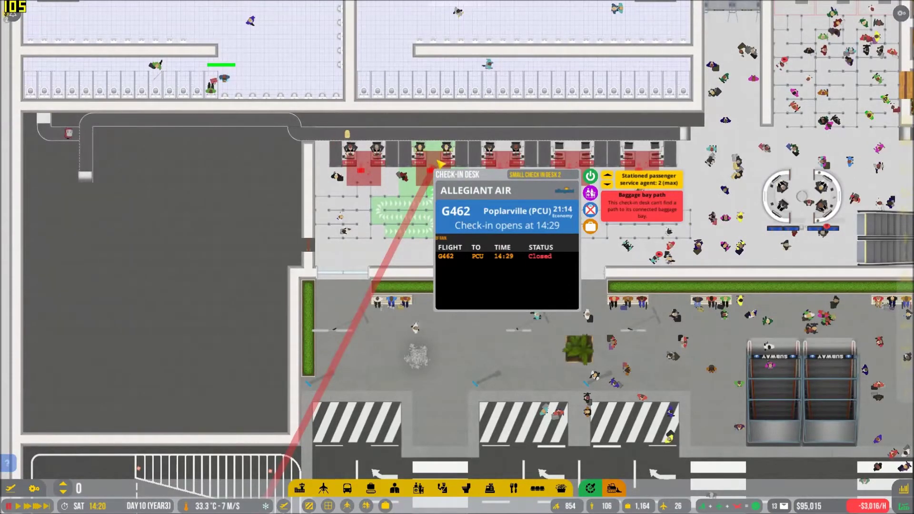
scroll(441, 159, down, 6)
key(Page_Down)
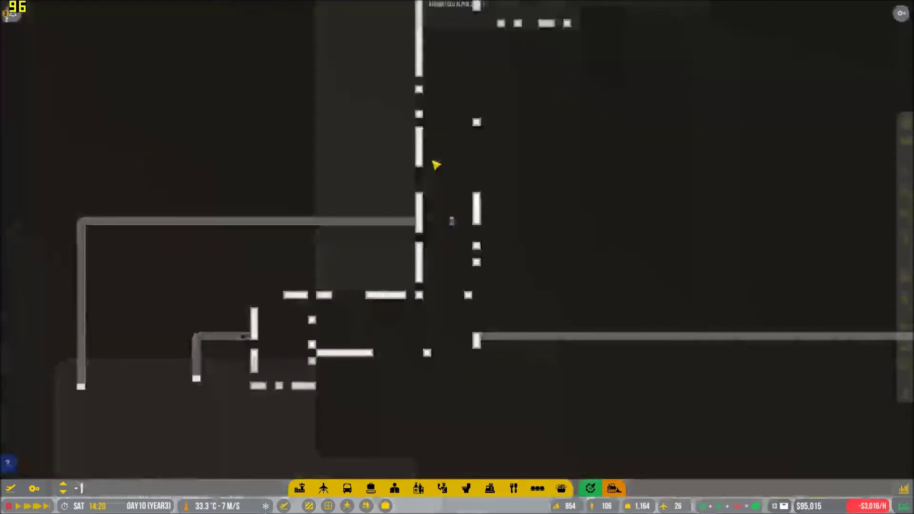
scroll(471, 171, up, 5)
scroll(484, 259, down, 4)
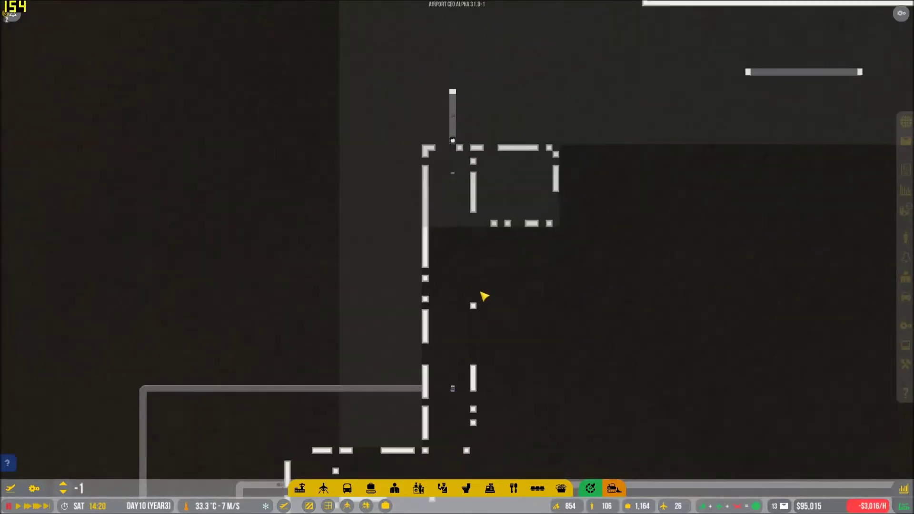
scroll(443, 322, up, 4)
- Lay a $3,600 vertical conveyor belt between the basement walls, redoing one misplaced section
click(322, 488)
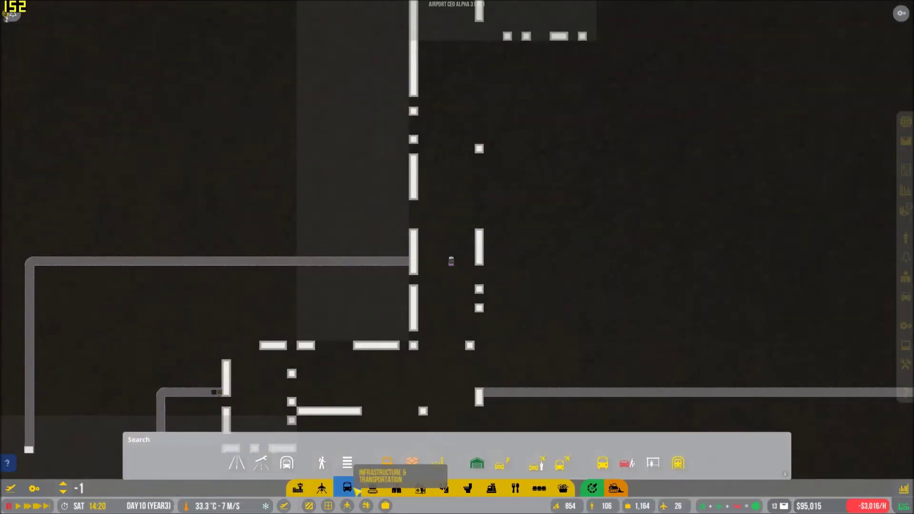
mouse_move(419, 463)
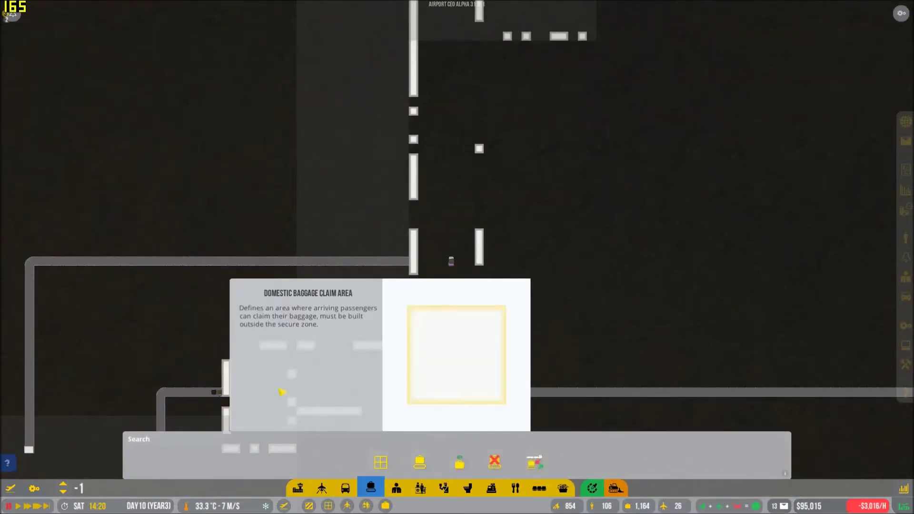
scroll(272, 229, down, 4)
scroll(478, 272, up, 5)
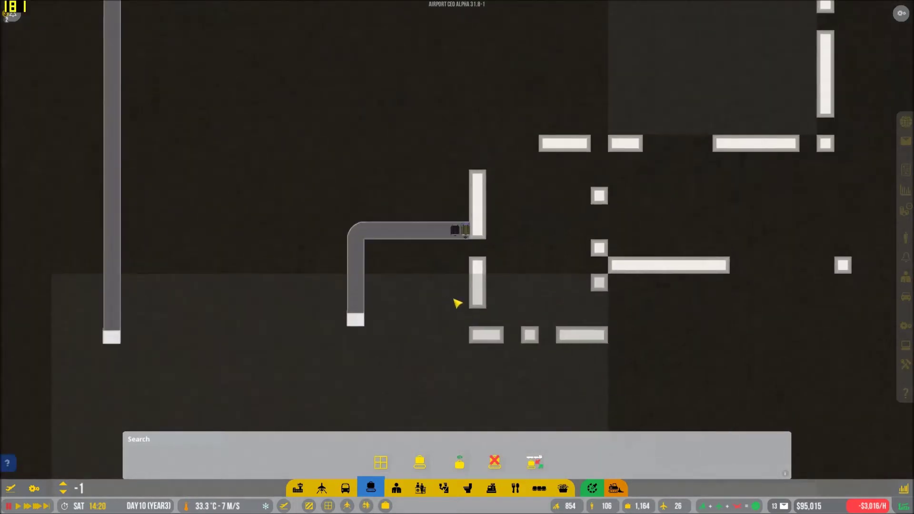
scroll(457, 303, up, 3)
scroll(439, 355, up, 3)
scroll(469, 296, up, 3)
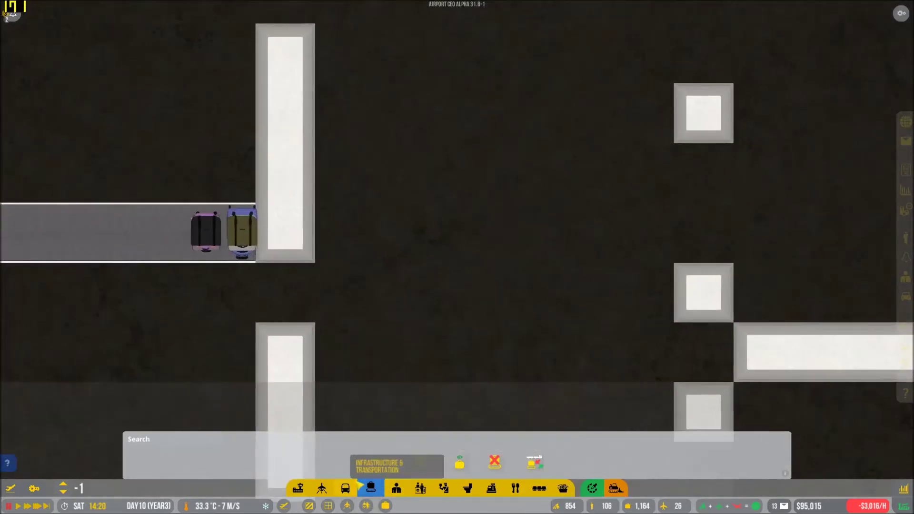
click(370, 488)
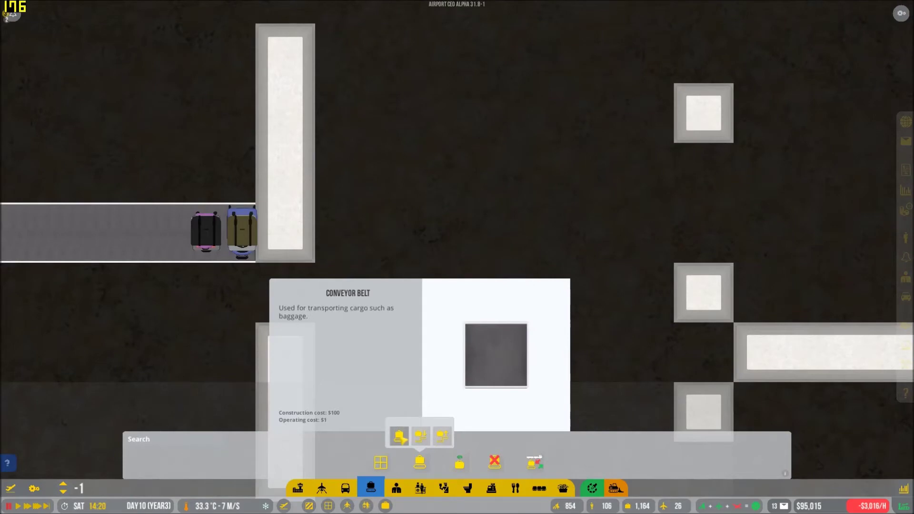
click(399, 435)
scroll(429, 246, down, 4)
scroll(429, 246, up, 3)
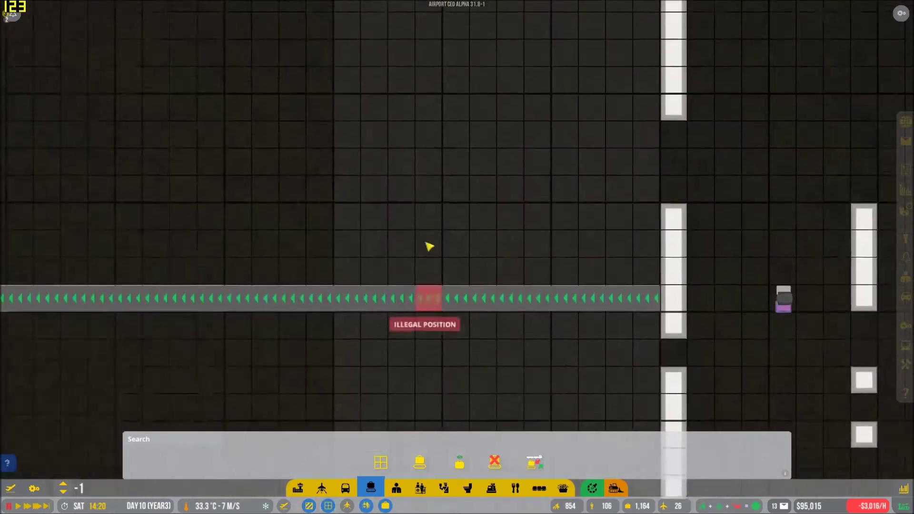
scroll(429, 246, down, 3)
key(w)
scroll(522, 214, down, 3)
right_click(617, 174)
click(905, 325)
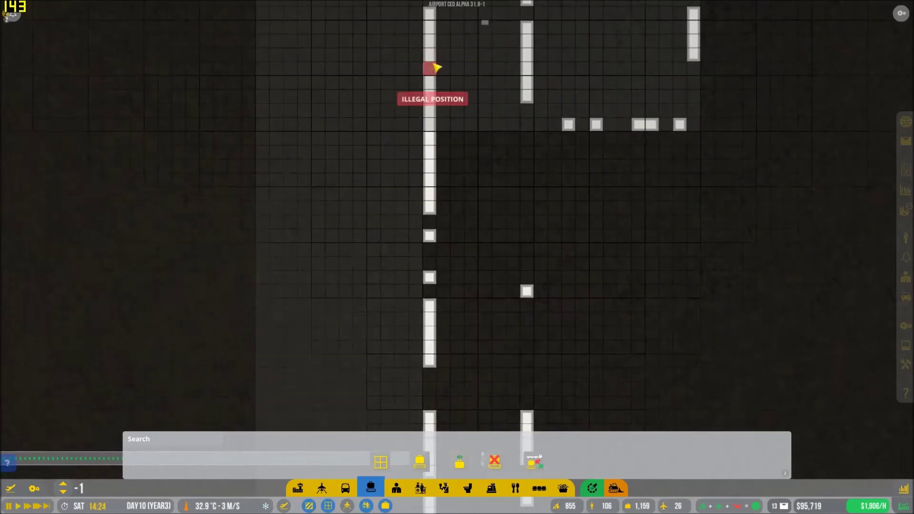
key(w)
drag(491, 227, 472, 256)
key(s)
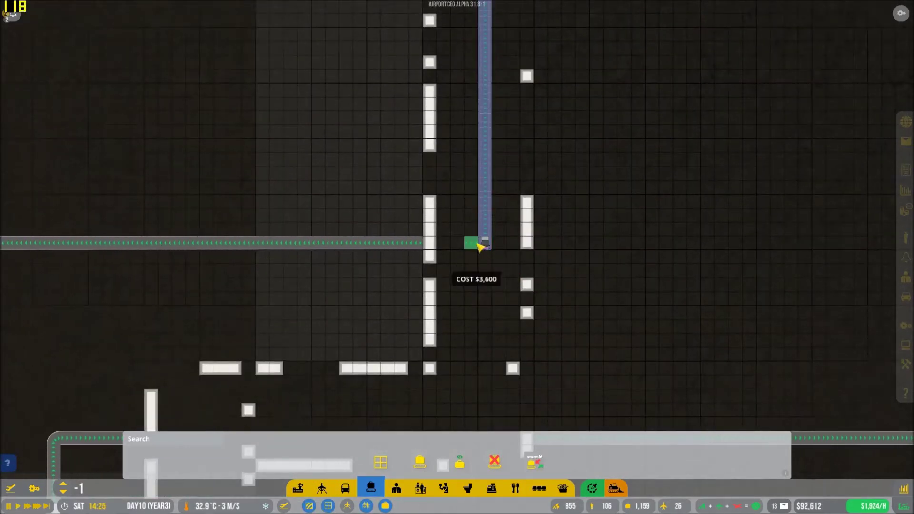
click(323, 489)
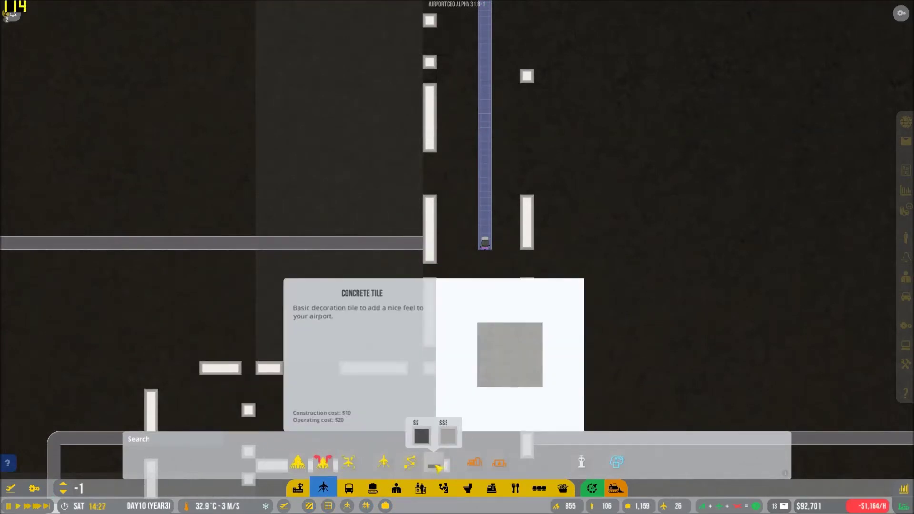
- Demolish a wall column and the lower wall segments around the new conveyor belt
click(301, 489)
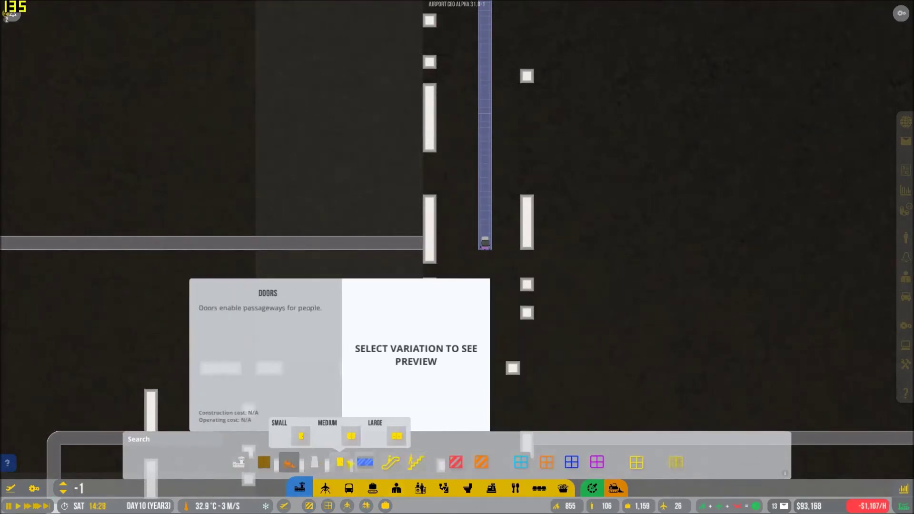
key(x)
mouse_move(436, 247)
mouse_down()
mouse_move(432, 111)
mouse_move(437, 125)
mouse_up()
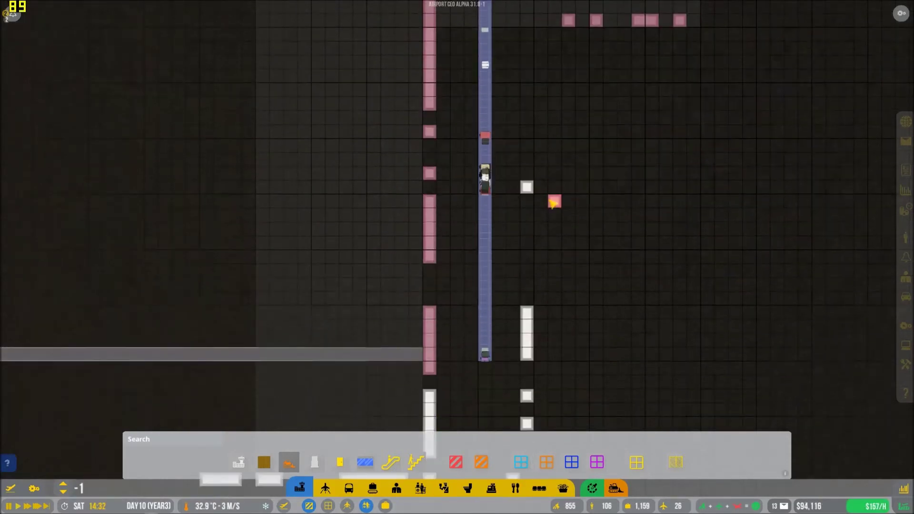
drag(540, 156, 532, 262)
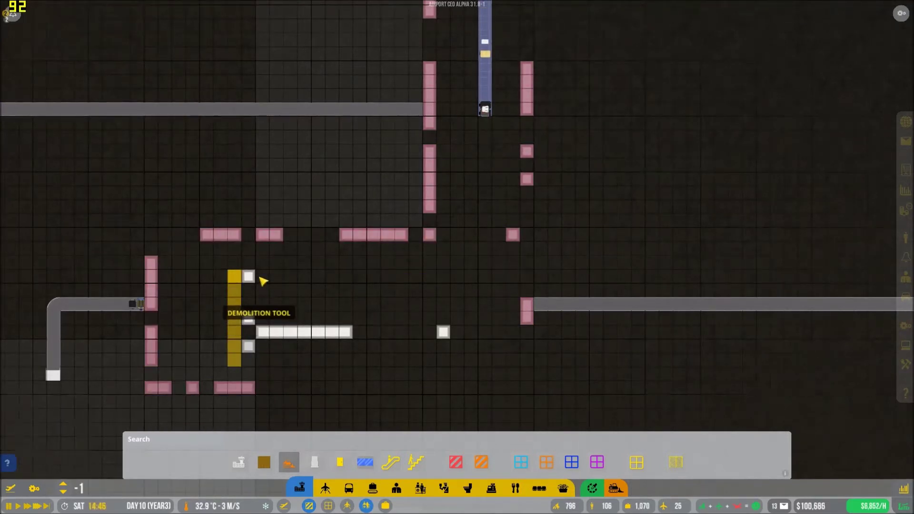
drag(248, 277, 256, 348)
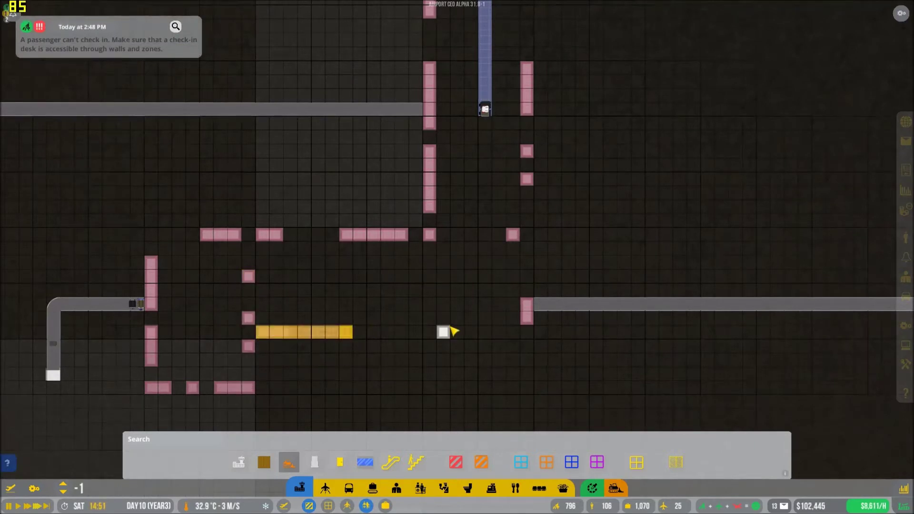
scroll(608, 171, down, 5)
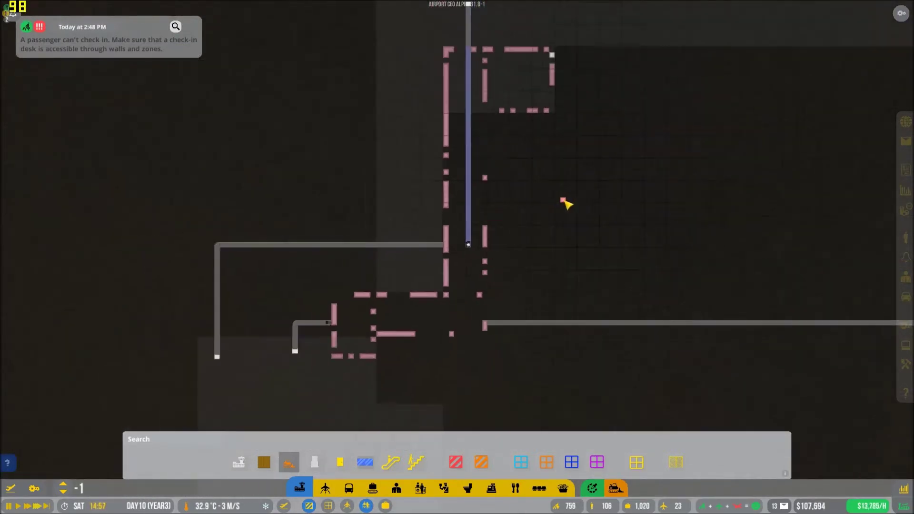
key(w)
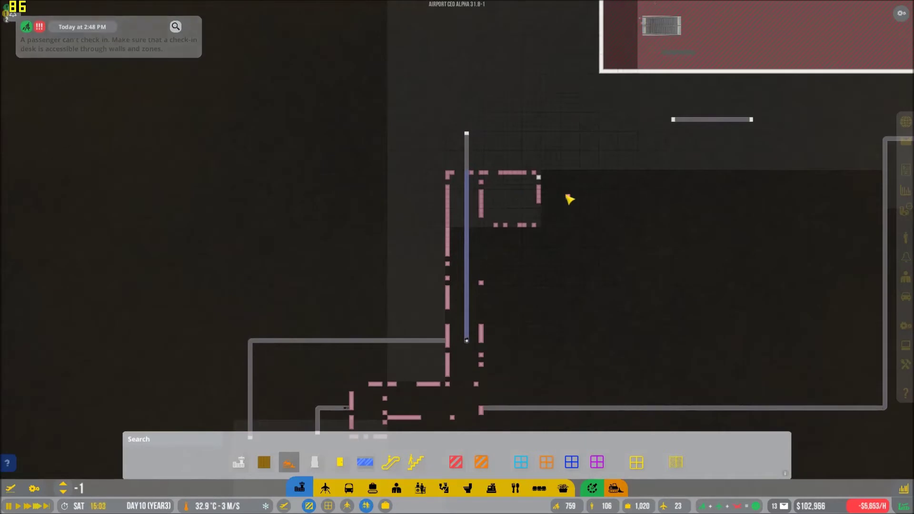
- Check the info panels of the Quick Stop and unleased franchise rooms
key(s)
key(d)
scroll(585, 179, up, 6)
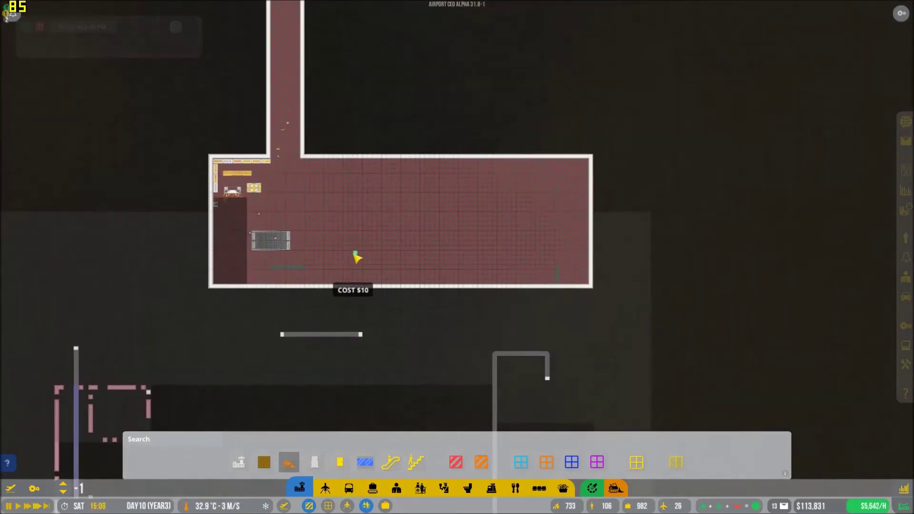
scroll(356, 256, up, 3)
scroll(400, 300, up, 3)
scroll(428, 329, up, 3)
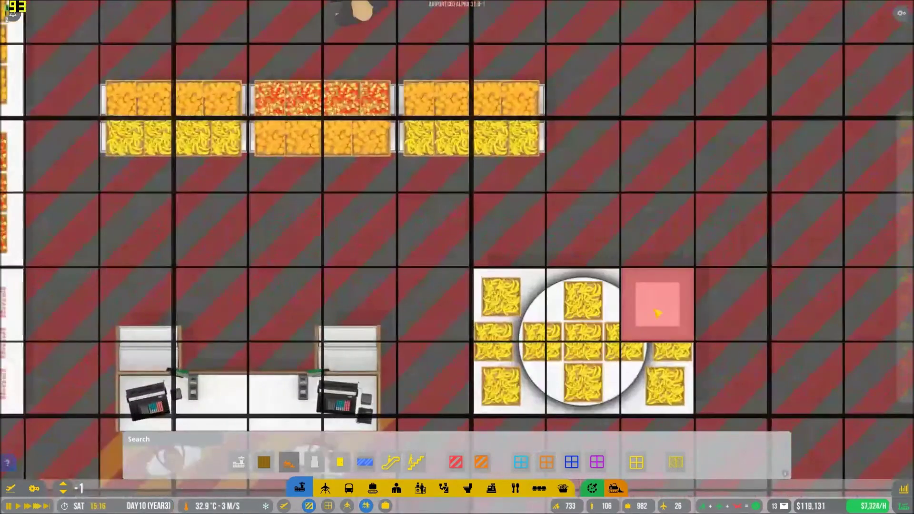
right_click(586, 307)
scroll(586, 286, up, 4)
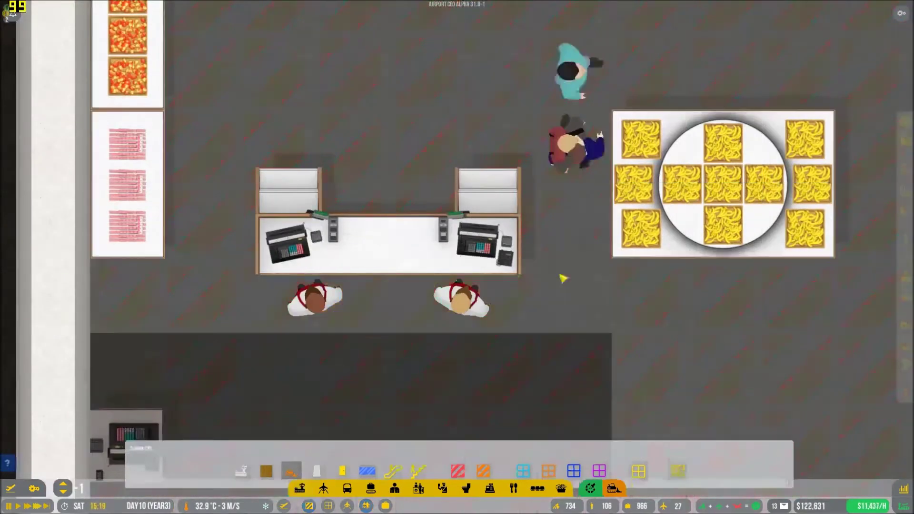
click(562, 278)
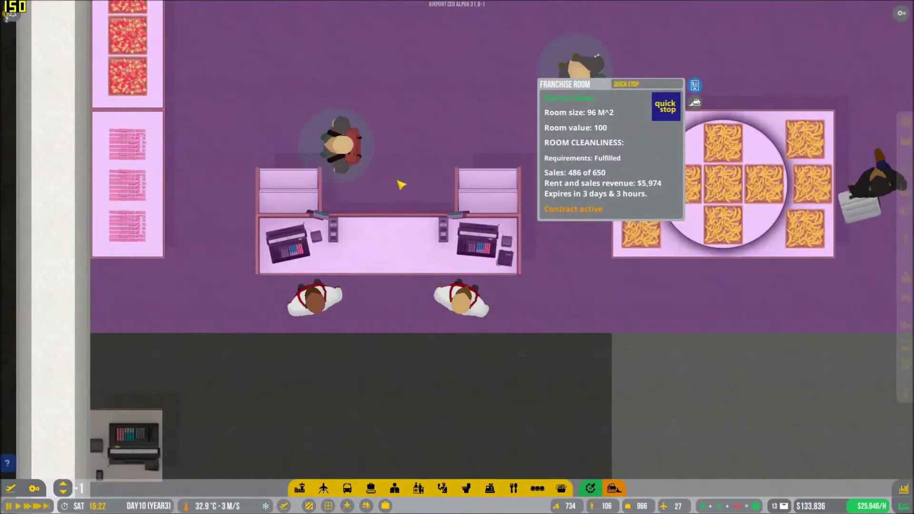
right_click(400, 184)
scroll(400, 184, down, 5)
scroll(428, 200, down, 5)
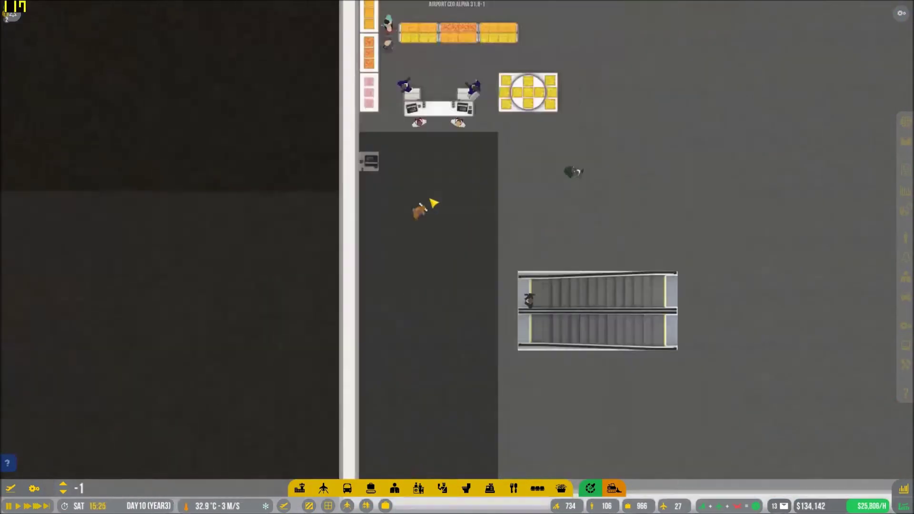
click(445, 244)
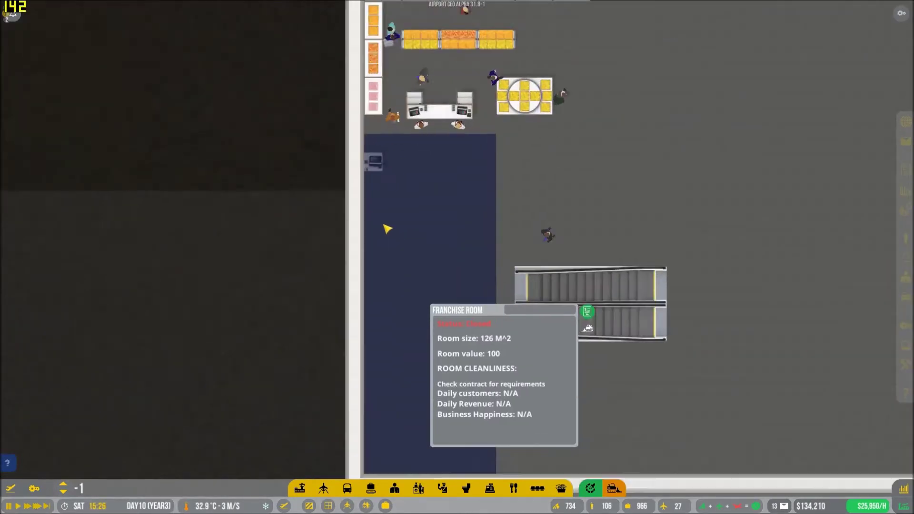
scroll(442, 249, up, 5)
right_click(428, 236)
scroll(481, 257, down, 6)
scroll(481, 257, down, 5)
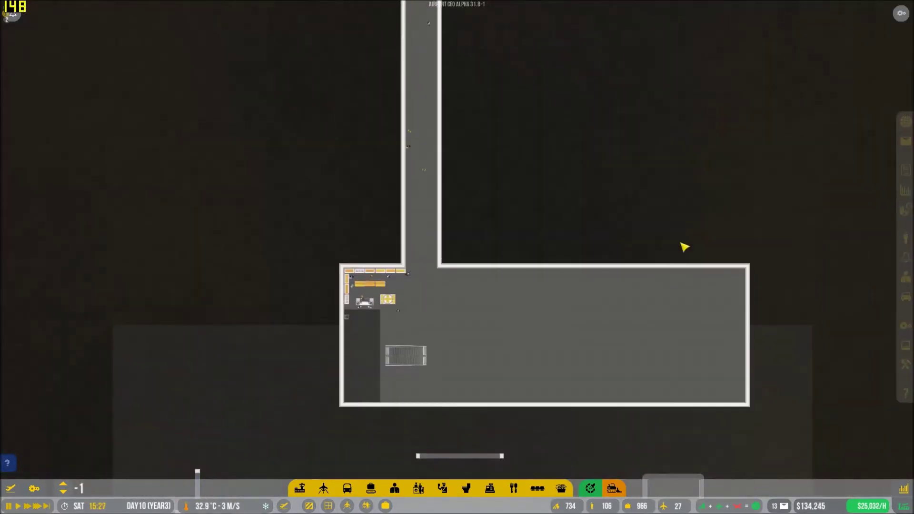
- Switch to the ground floor and move the view to the escalator room
key(s)
key(Page_Up)
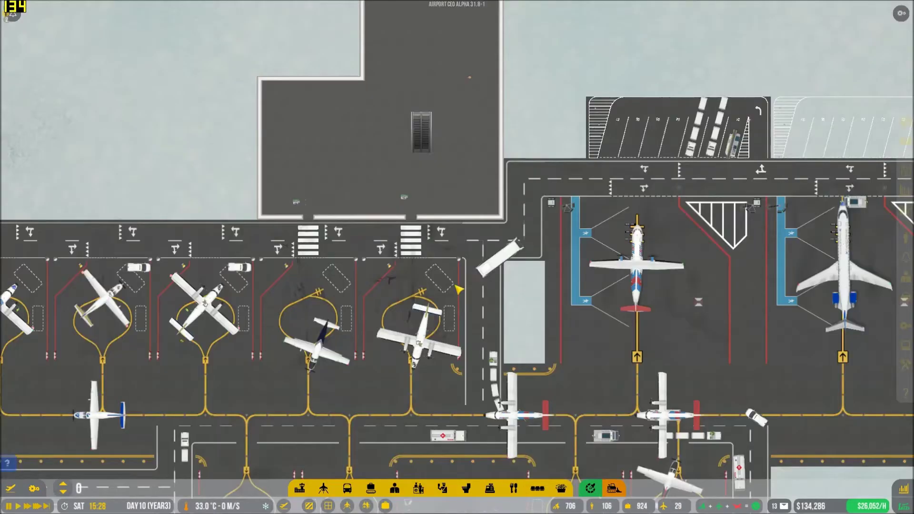
scroll(459, 289, up, 3)
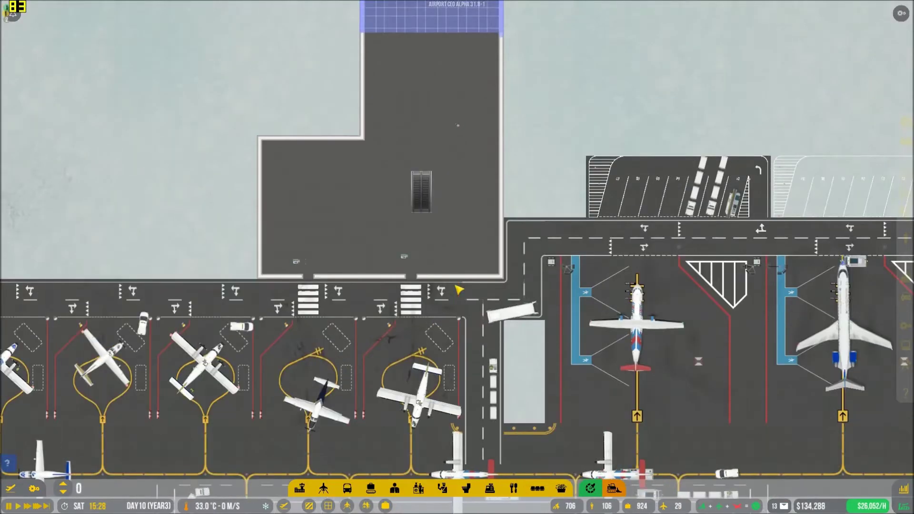
scroll(459, 289, up, 3)
scroll(450, 271, up, 3)
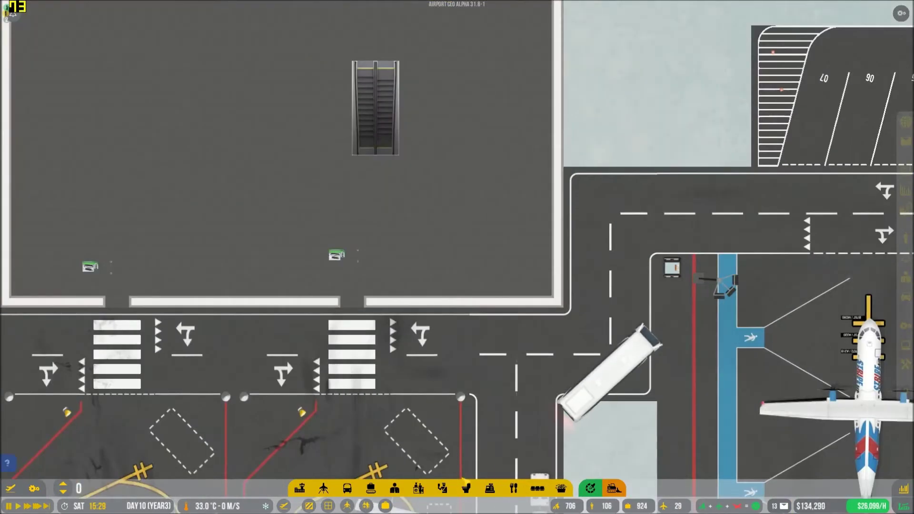
scroll(421, 150, up, 3)
scroll(360, 212, up, 2)
key(a)
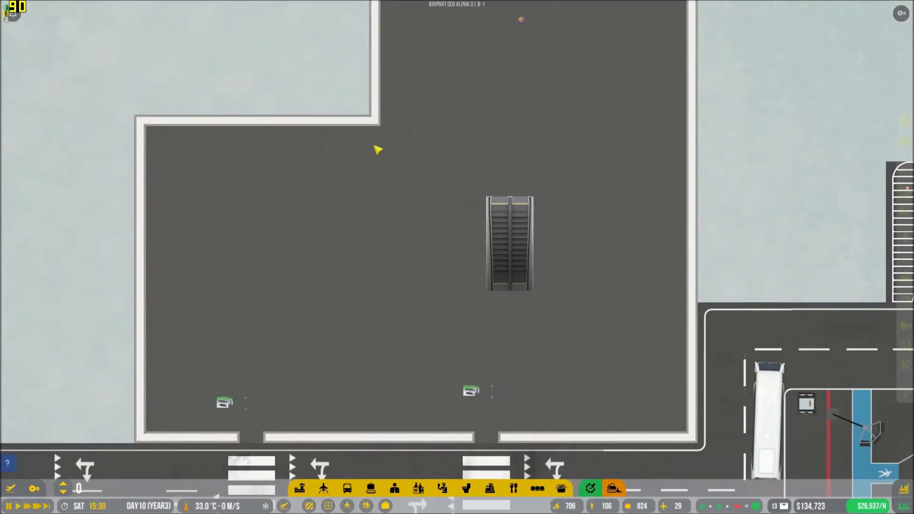
scroll(359, 243, up, 3)
- Place two rotated Large Double Row Gate Seating rows in the room left of the escalator
click(444, 490)
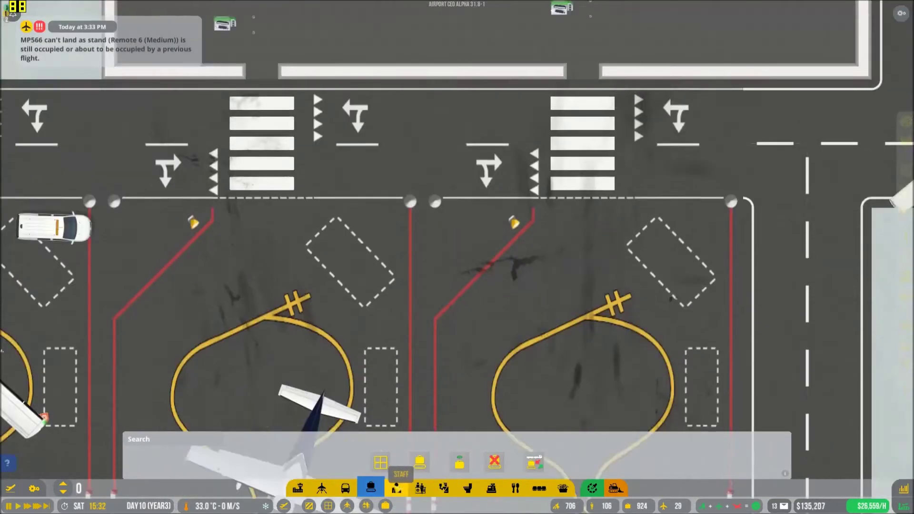
click(419, 488)
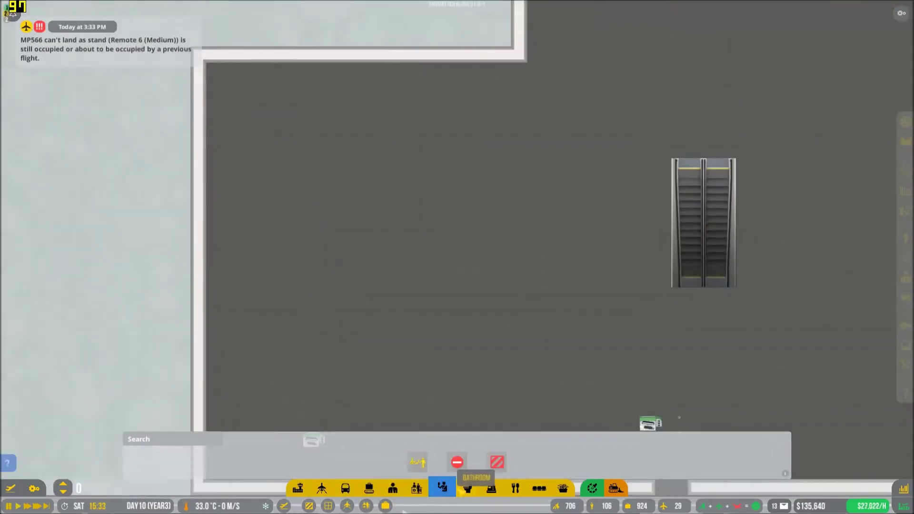
click(539, 489)
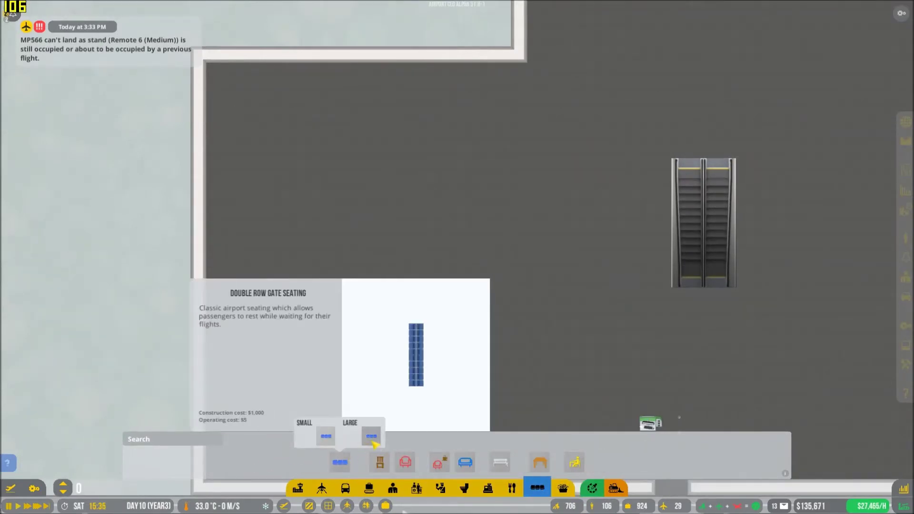
click(372, 435)
key(r)
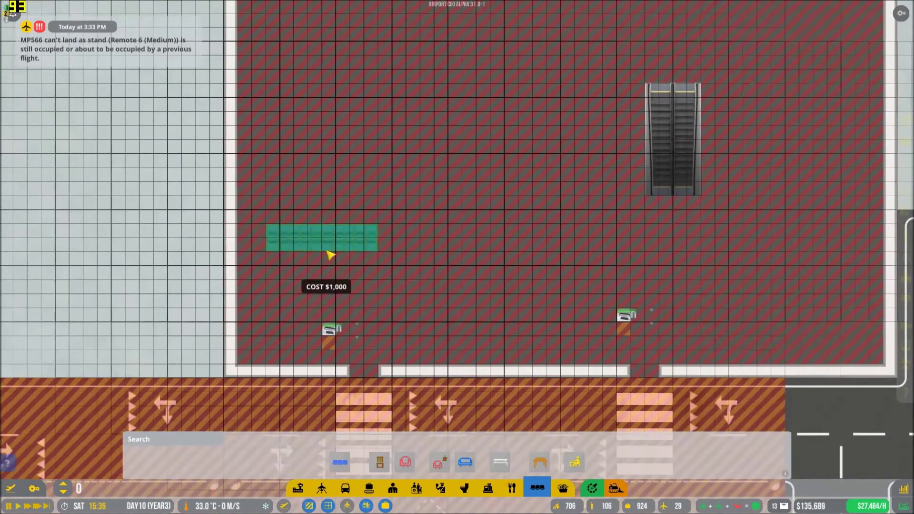
click(325, 266)
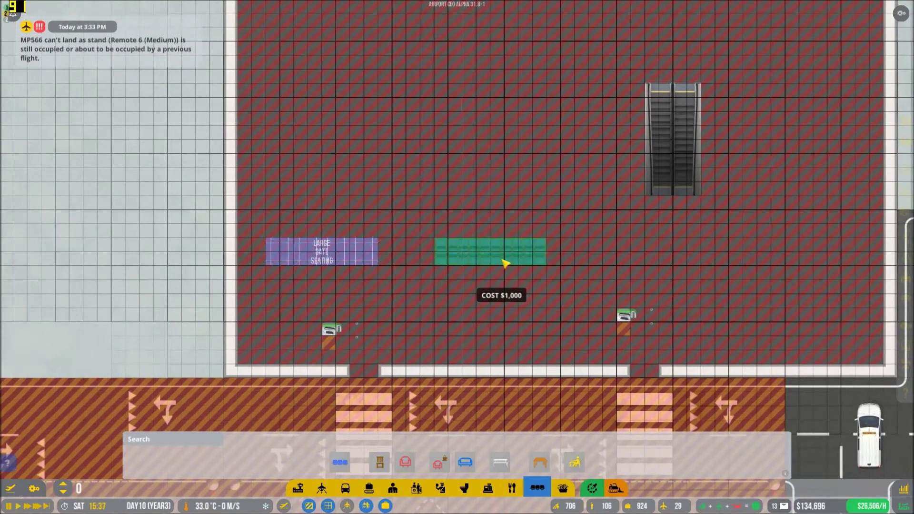
click(504, 264)
right_click(761, 266)
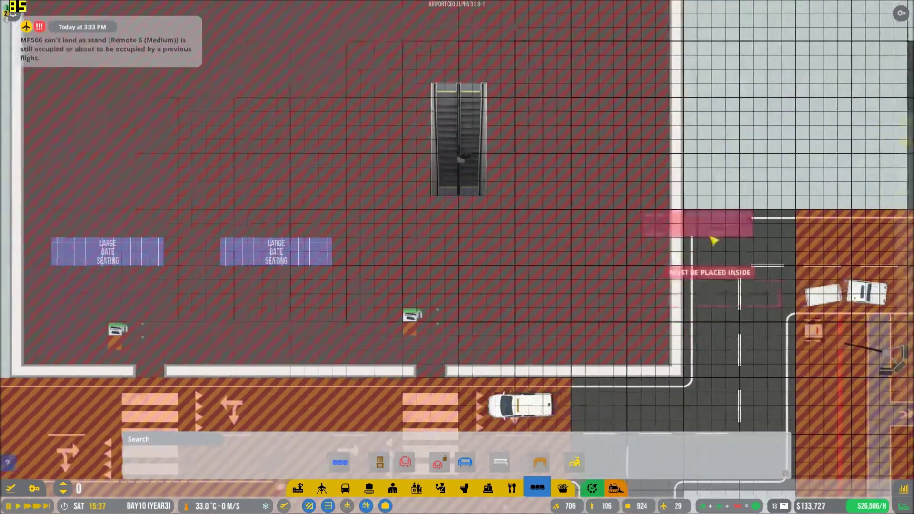
scroll(550, 294, down, 3)
key(Escape)
key(s)
key(Page_Down)
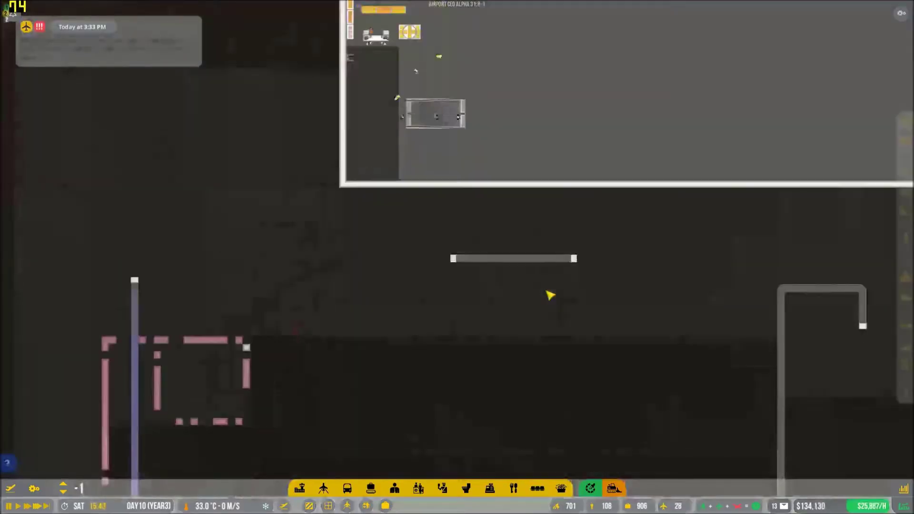
key(w)
key(d)
key(s)
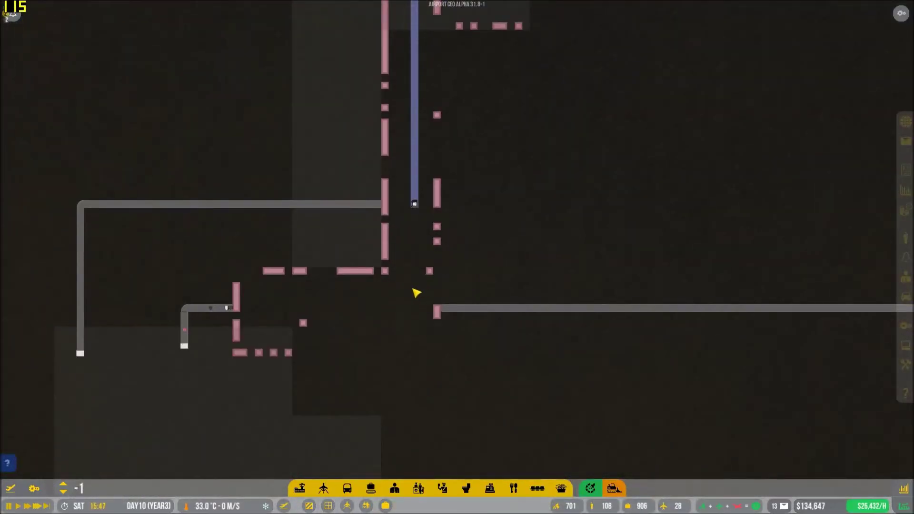
key(s)
key(w)
scroll(386, 293, up, 4)
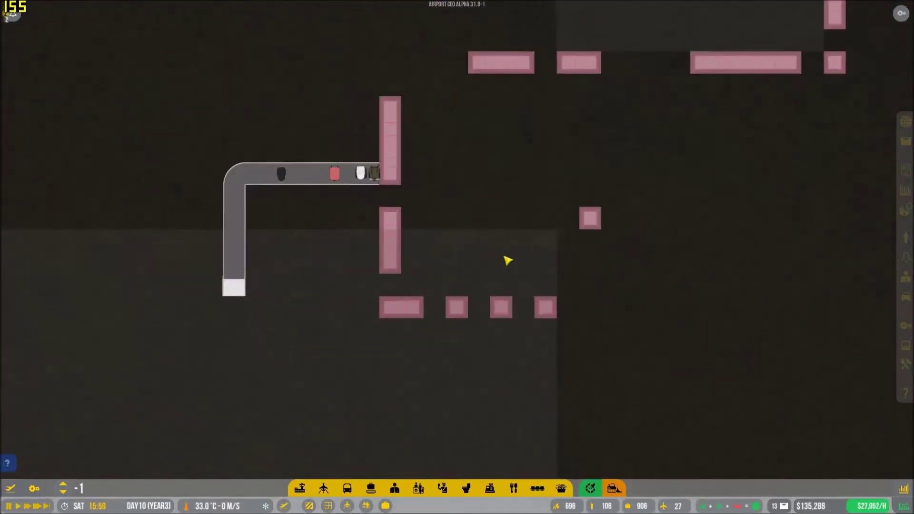
scroll(507, 261, up, 2)
scroll(400, 157, up, 3)
scroll(458, 211, up, 3)
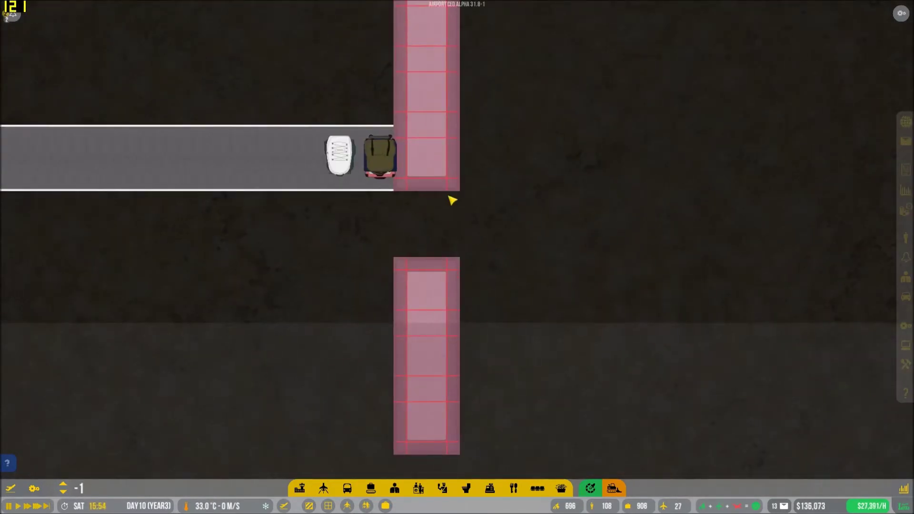
scroll(452, 200, down, 3)
scroll(500, 193, down, 3)
scroll(532, 257, down, 3)
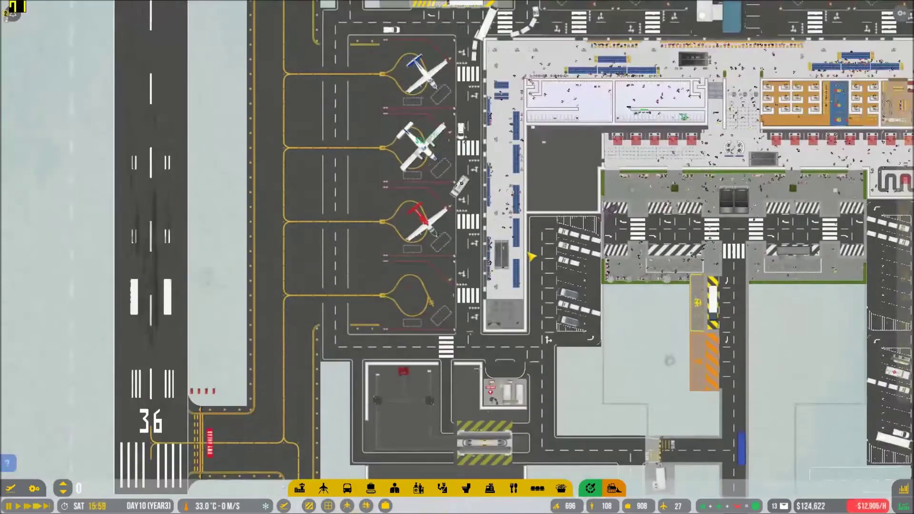
scroll(532, 257, down, 3)
key(w)
scroll(526, 276, up, 3)
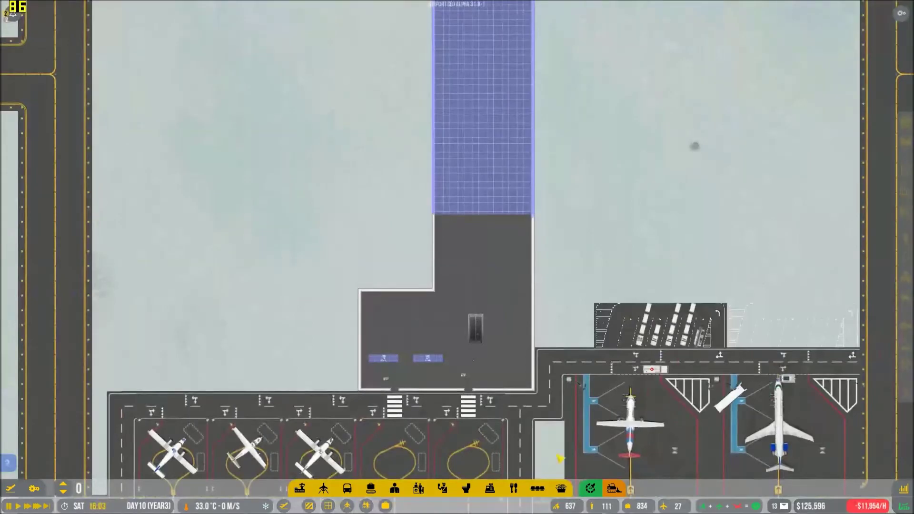
scroll(559, 457, down, 3)
key(s)
key(a)
key(Page_Down)
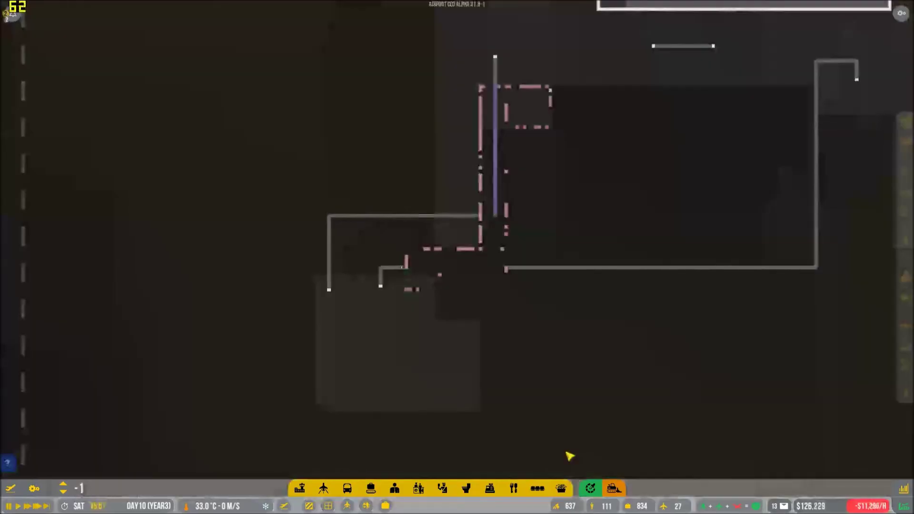
scroll(493, 236, up, 3)
scroll(414, 236, up, 3)
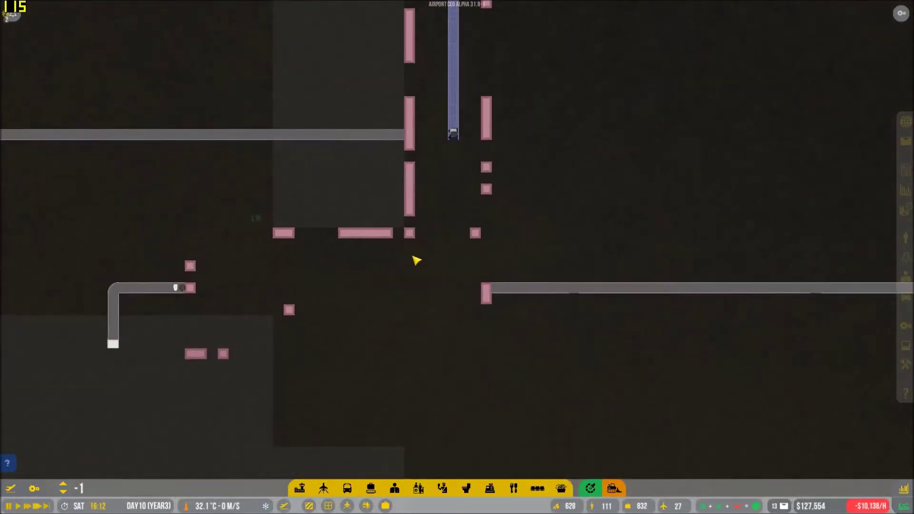
scroll(415, 261, up, 2)
key(a)
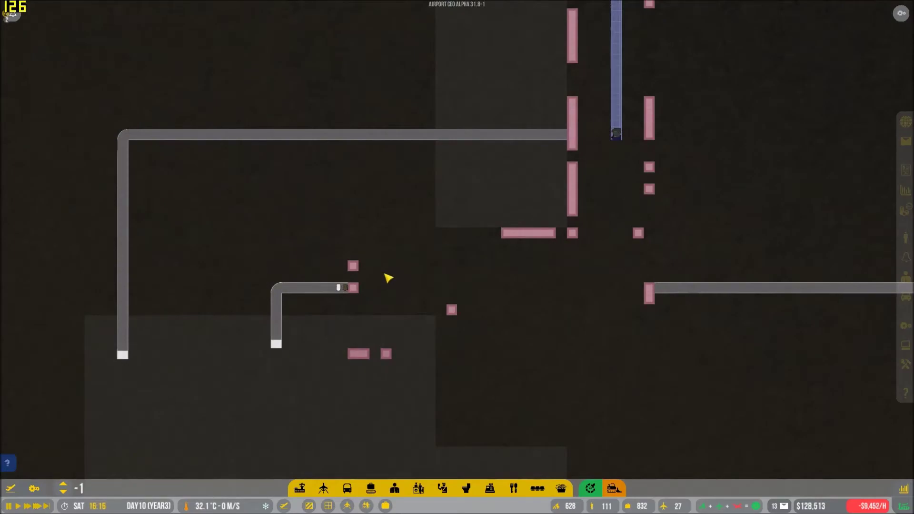
key(Page_Up)
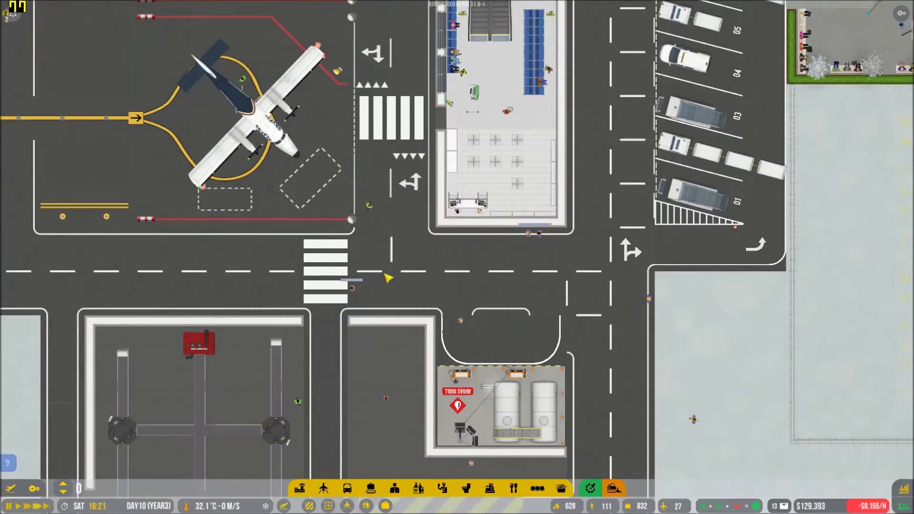
click(500, 407)
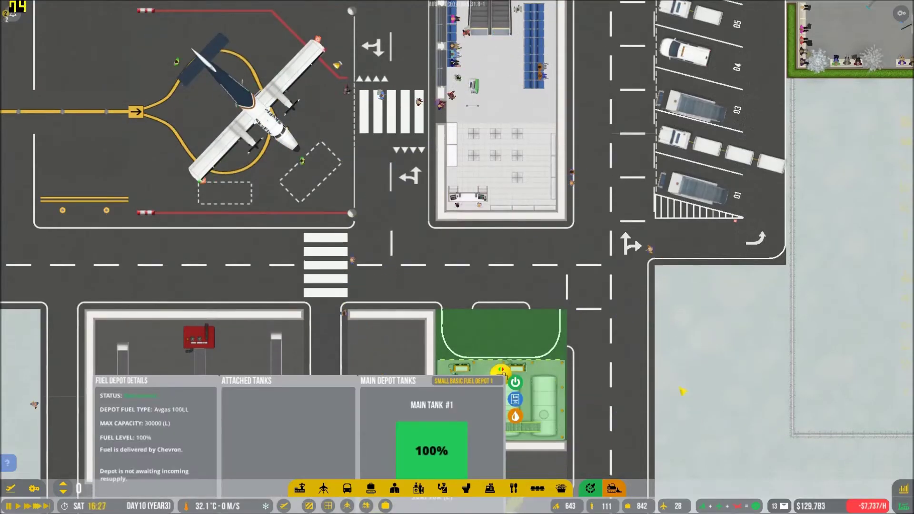
key(s)
key(Escape)
scroll(627, 268, down, 4)
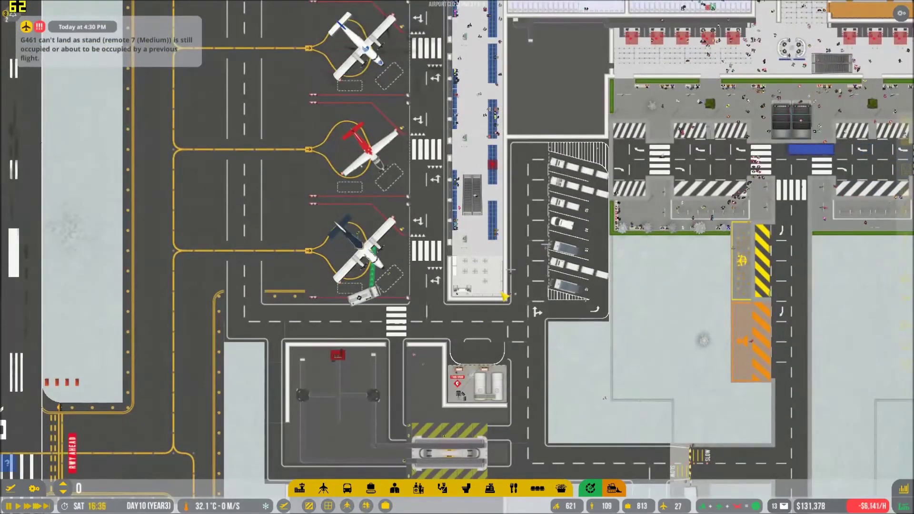
scroll(506, 294, down, 5)
scroll(500, 285, down, 2)
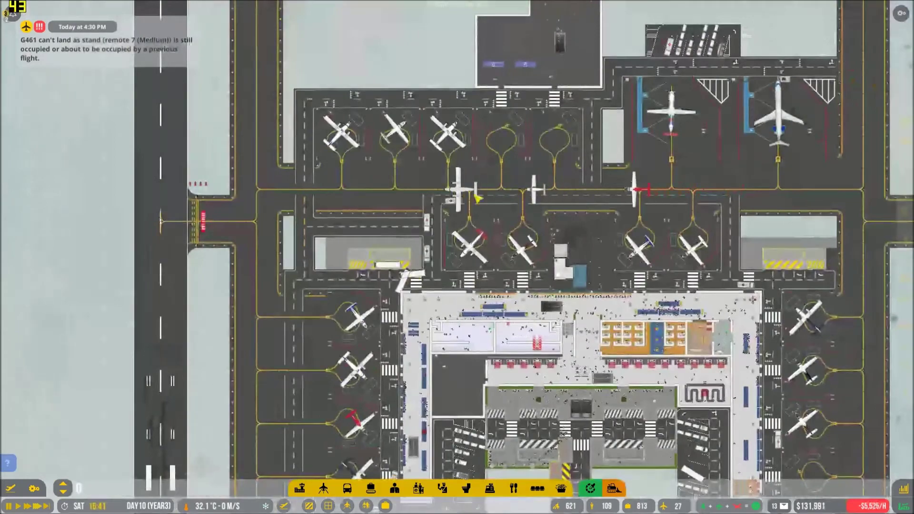
scroll(500, 286, up, 3)
click(543, 192)
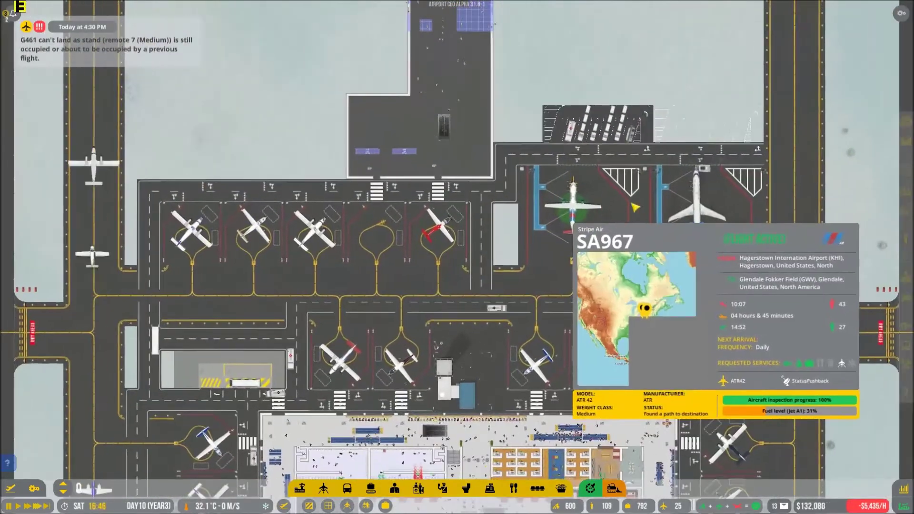
click(685, 200)
scroll(685, 200, up, 4)
scroll(664, 250, up, 4)
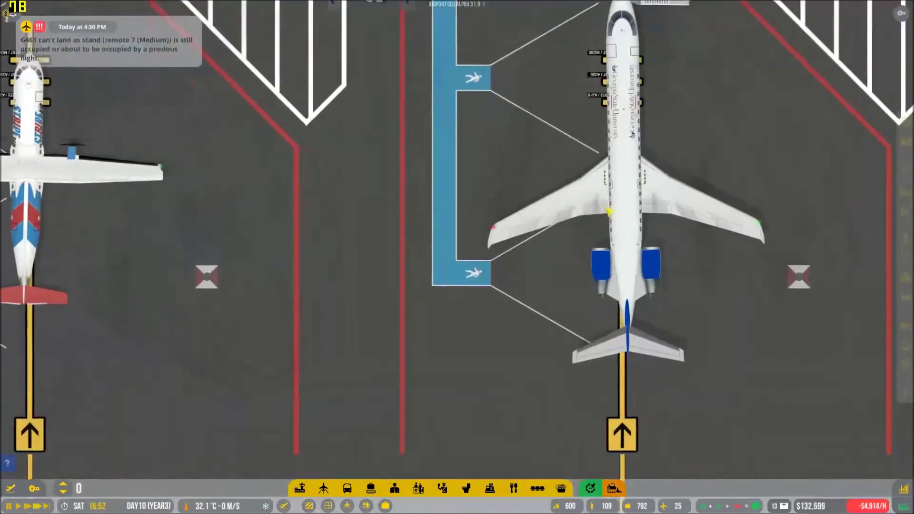
scroll(649, 286, up, 3)
scroll(649, 293, up, 2)
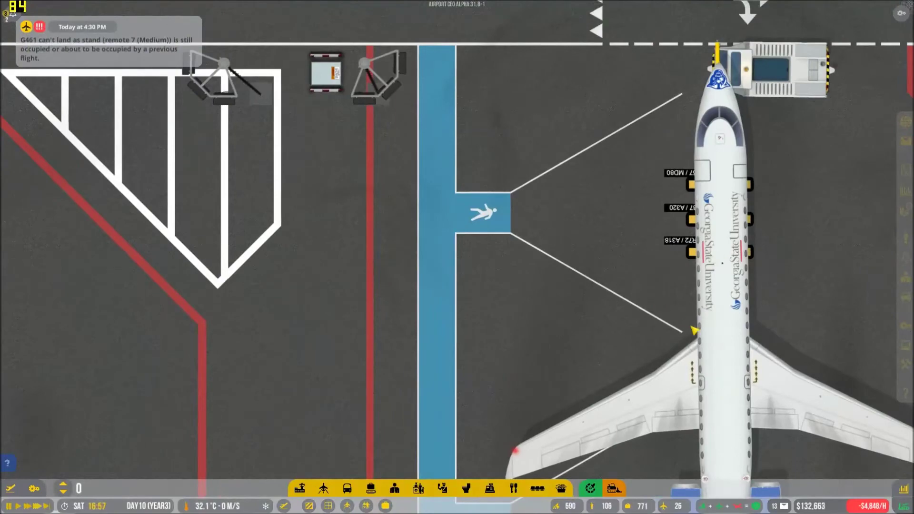
scroll(457, 257, down, 4)
scroll(457, 258, down, 3)
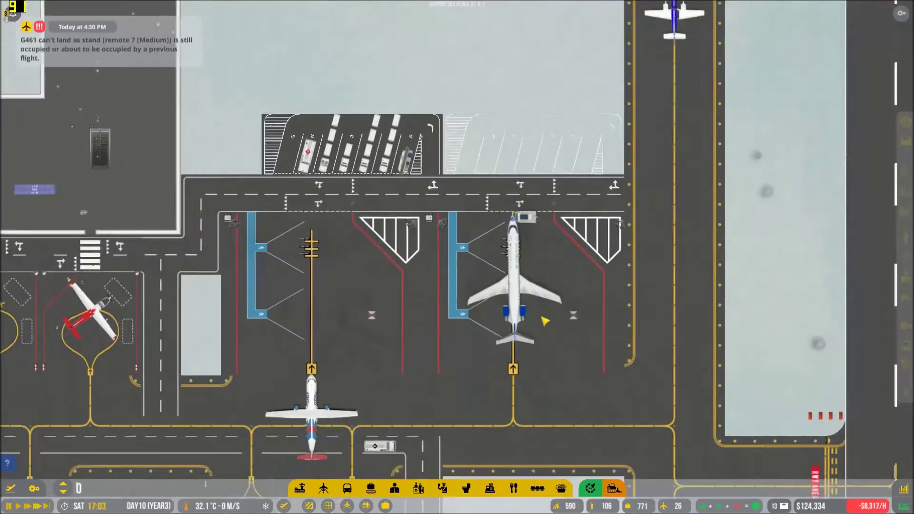
scroll(501, 236, down, 3)
scroll(589, 214, down, 3)
scroll(457, 257, down, 2)
scroll(457, 214, up, 2)
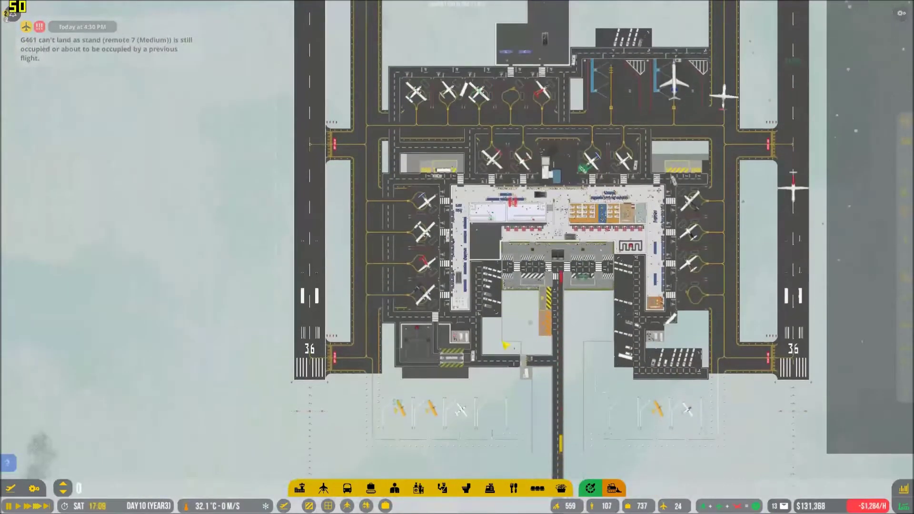
scroll(457, 215, up, 2)
scroll(500, 215, up, 2)
scroll(505, 345, down, 3)
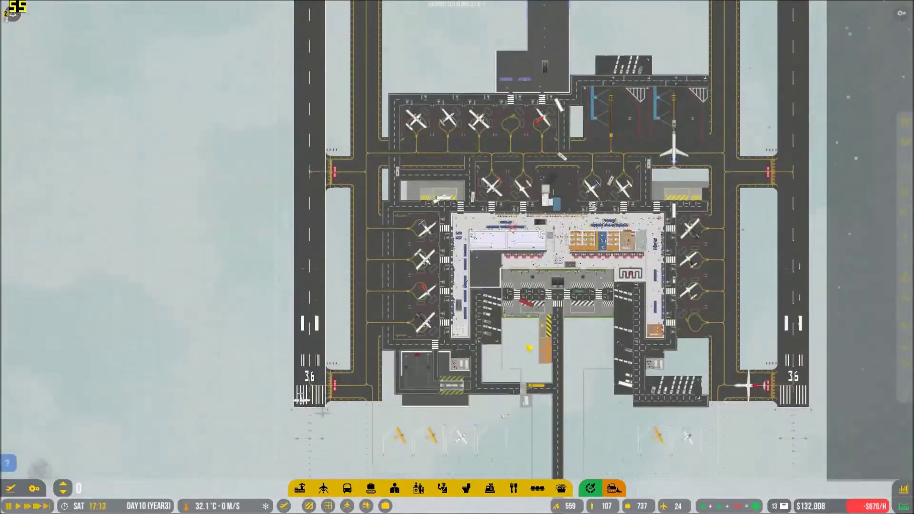
key(Page_Down)
- Switch floors and pan to the underground belts near the terminal on floor -1
key(d)
key(d)
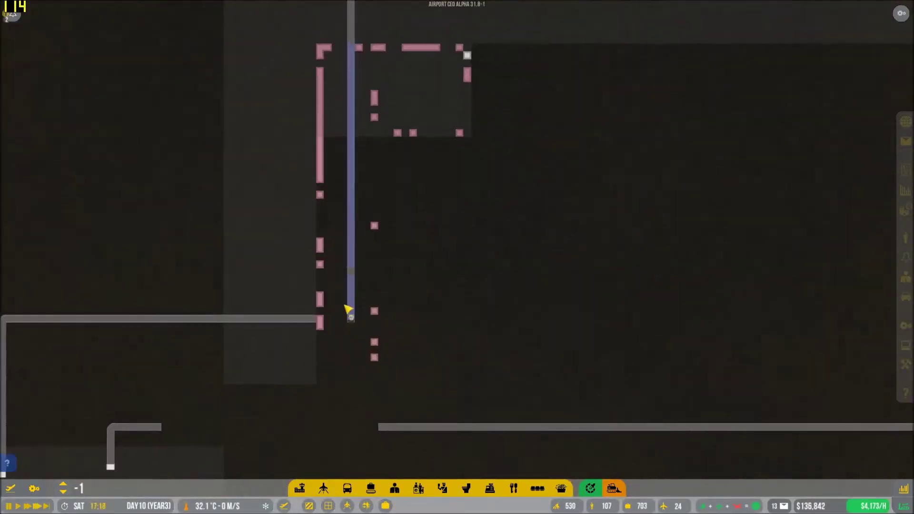
key(w)
key(w)
scroll(444, 306, down, 2)
scroll(458, 300, up, 3)
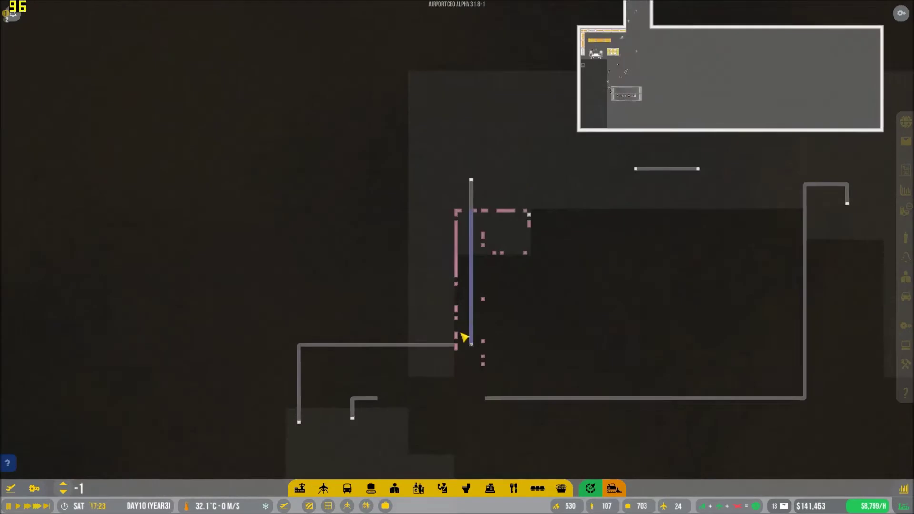
scroll(457, 301, up, 4)
click(323, 488)
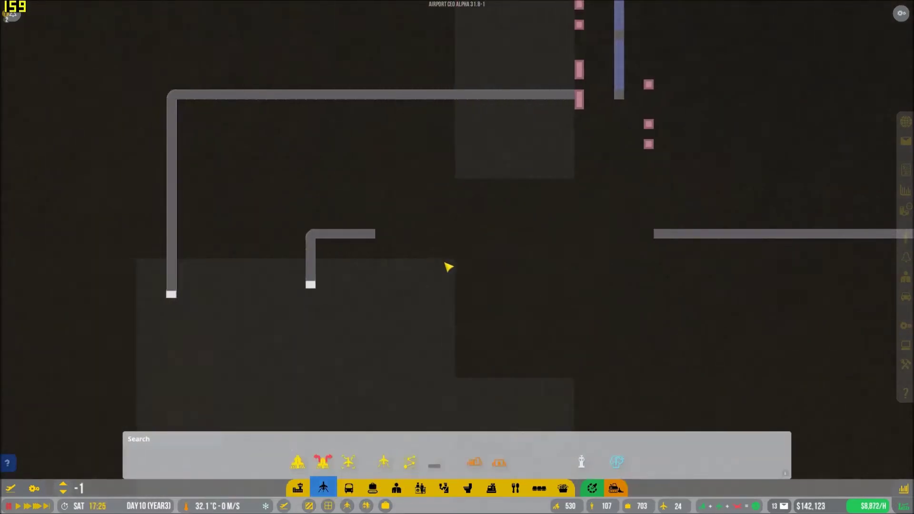
scroll(443, 315, down, 2)
scroll(443, 314, up, 2)
key(Page_Down)
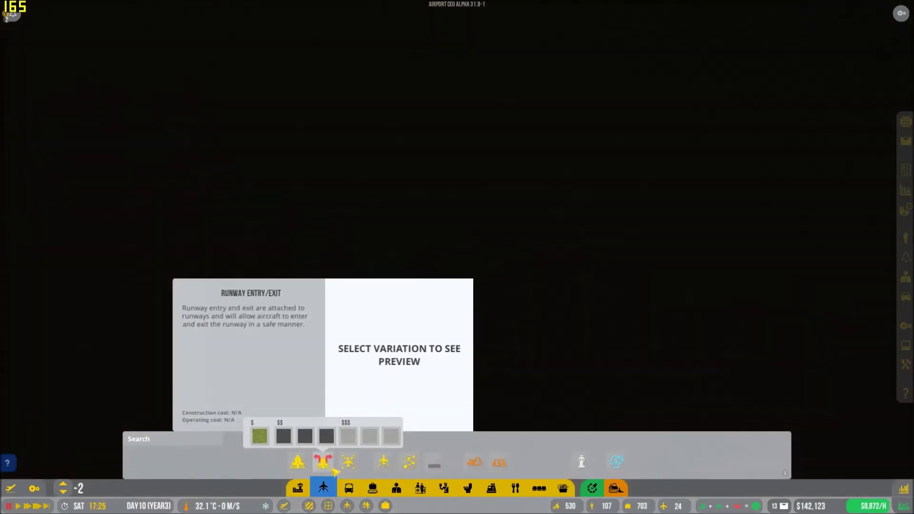
key(Page_Up)
key(Page_Up)
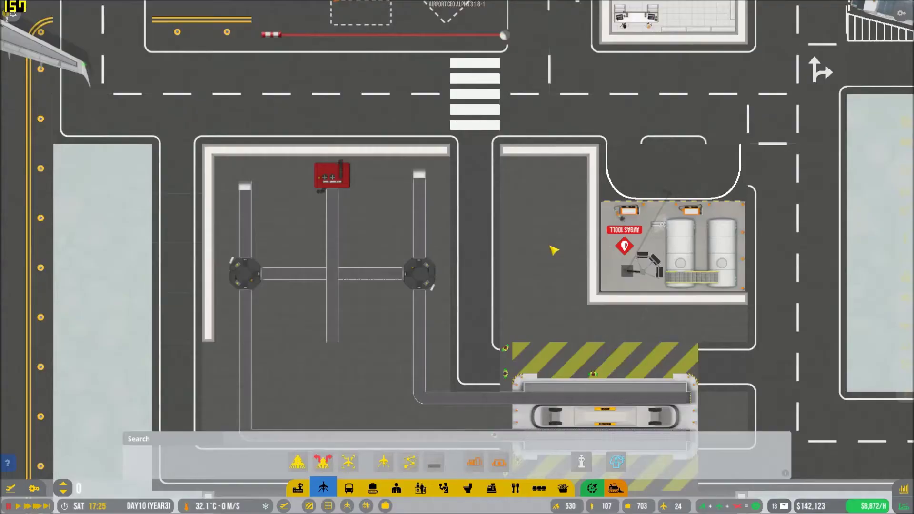
scroll(554, 249, up, 5)
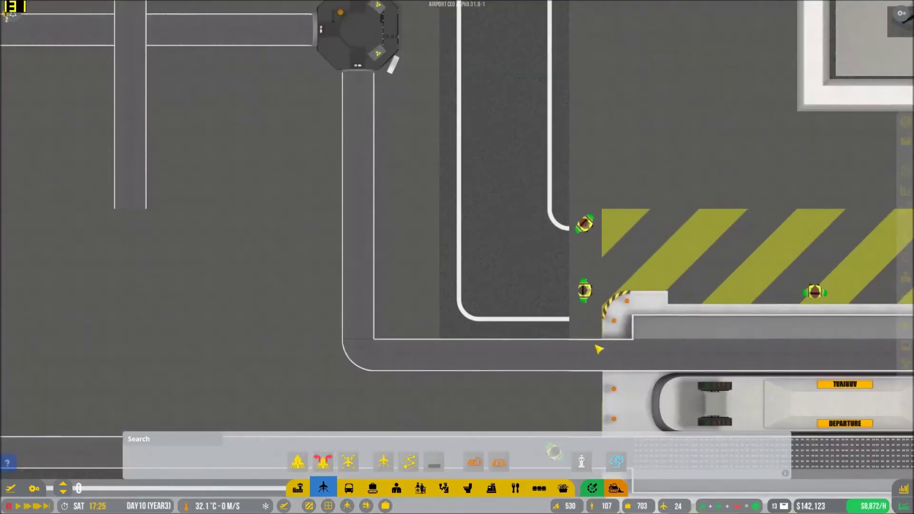
key(s+d)
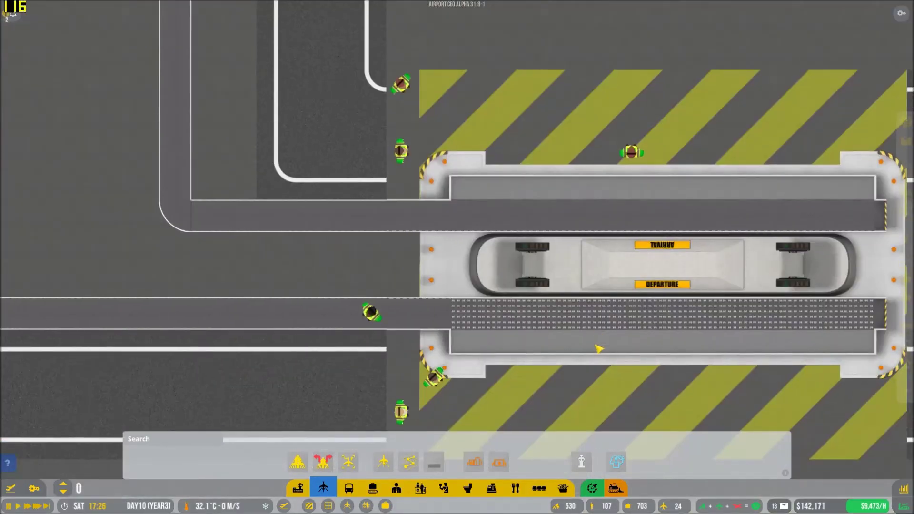
scroll(598, 349, down, 3)
key(w+a)
scroll(440, 319, up, 2)
key(Page_Down)
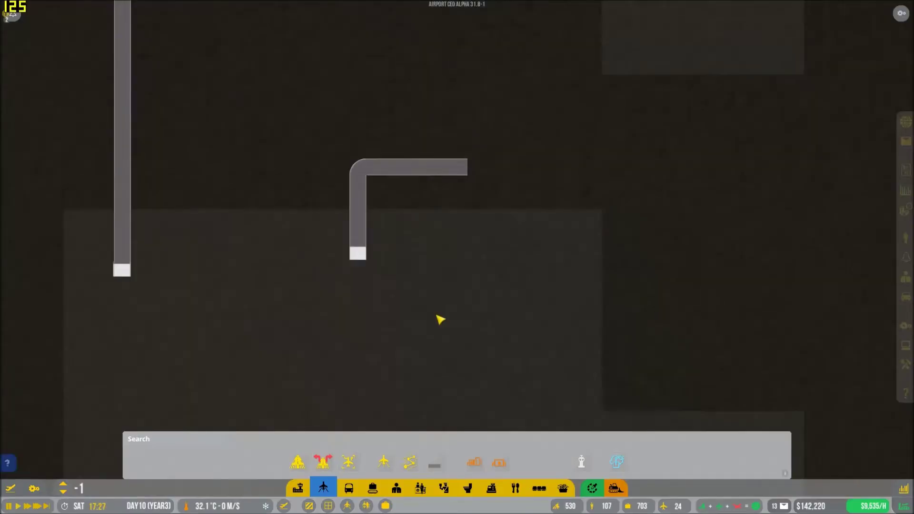
scroll(440, 319, down, 3)
scroll(400, 461, up, 2)
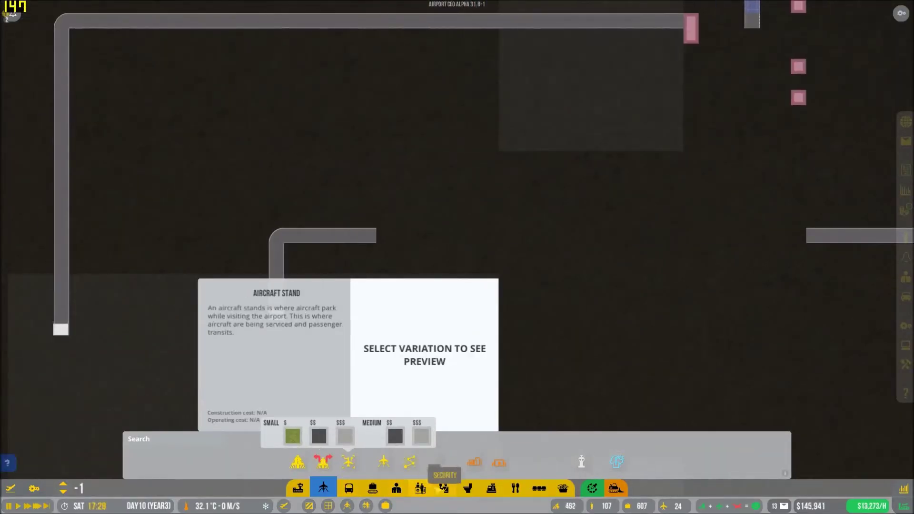
- Lay conveyor belts joining the two lower belts and curving the horizontal belt into the vertical one
click(371, 489)
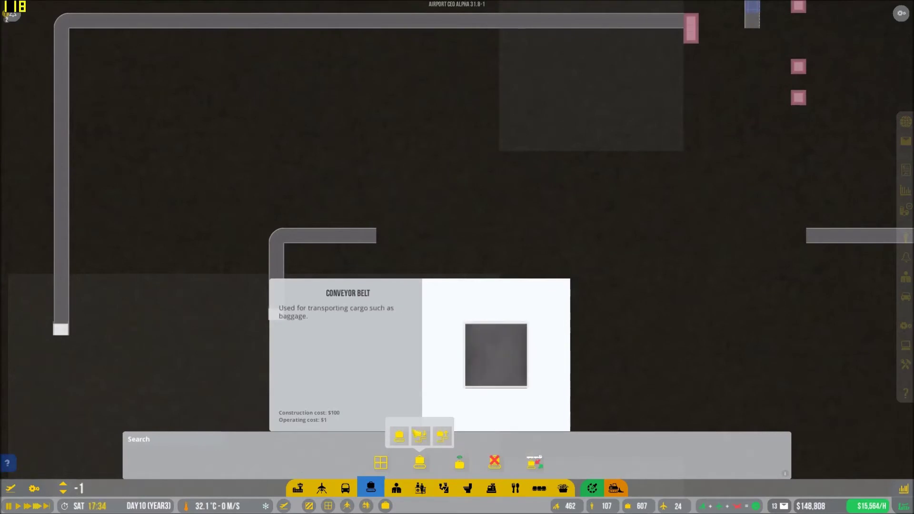
click(419, 436)
drag(384, 236, 546, 245)
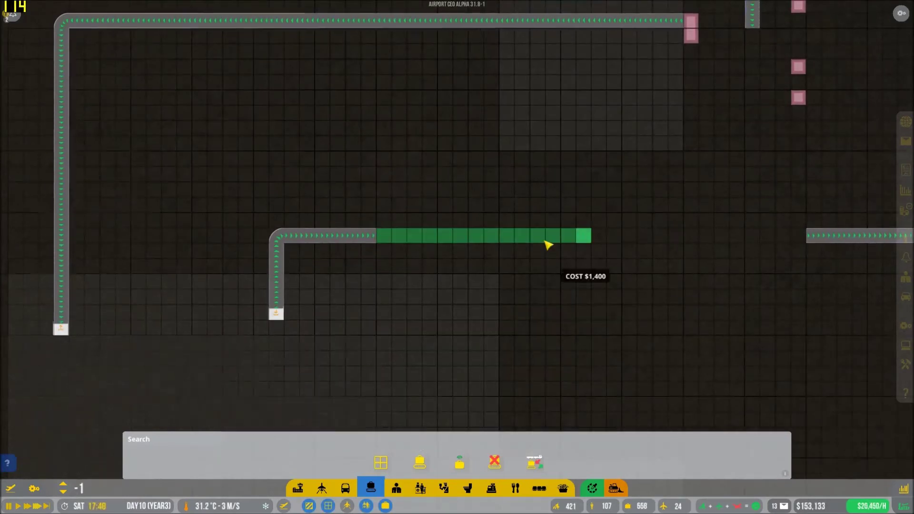
key(w)
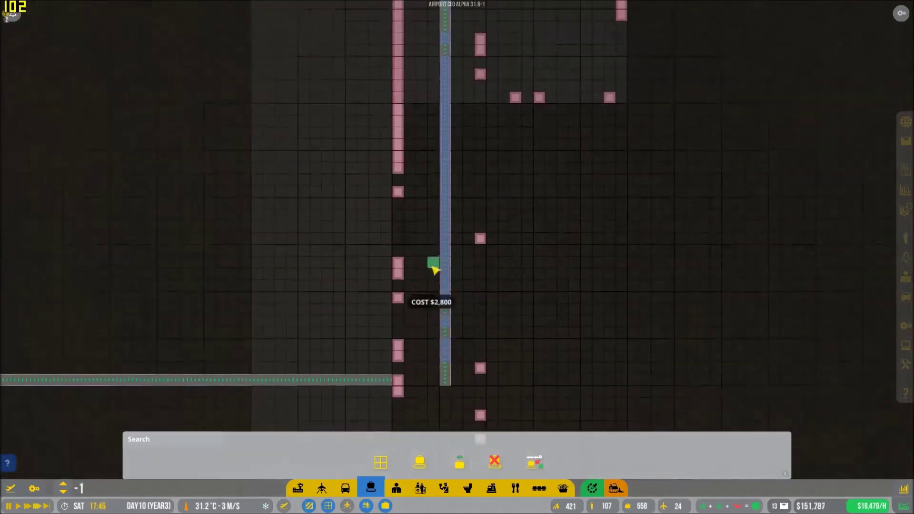
scroll(468, 368, up, 3)
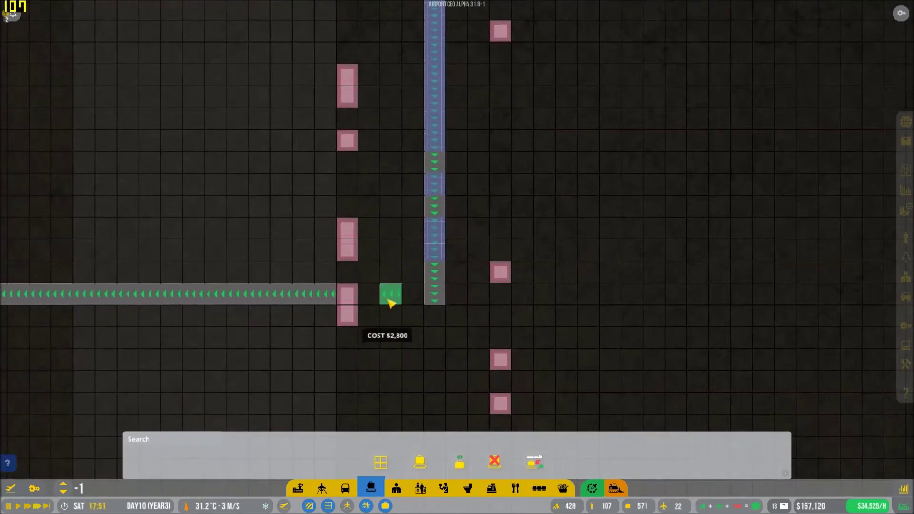
scroll(390, 316, up, 2)
scroll(390, 316, up, 2)
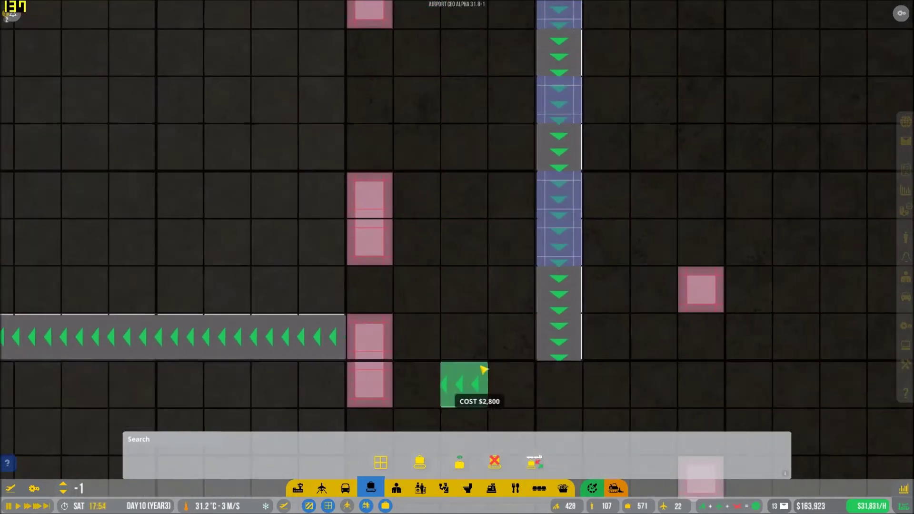
drag(506, 348, 414, 335)
scroll(457, 300, down, 4)
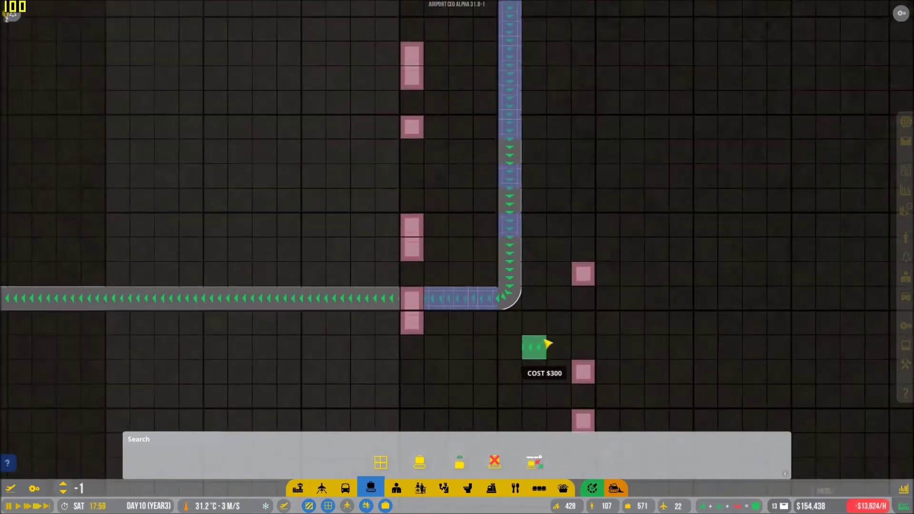
scroll(391, 307, up, 4)
scroll(391, 308, down, 5)
scroll(429, 336, up, 2)
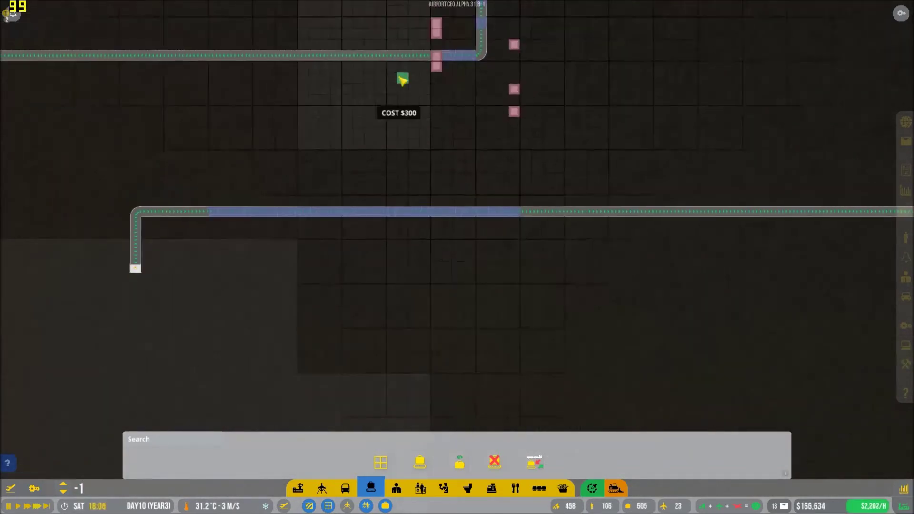
scroll(441, 69, down, 4)
scroll(529, 264, down, 2)
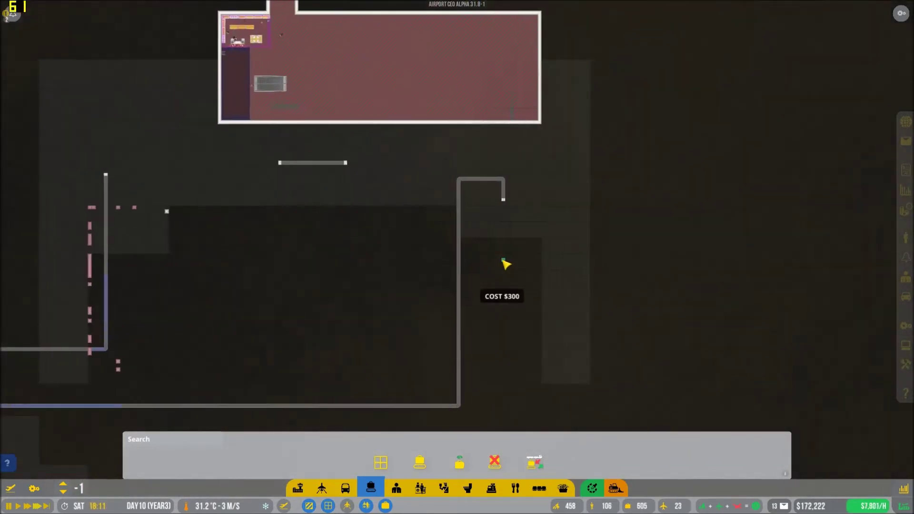
scroll(507, 261, up, 2)
scroll(511, 261, up, 2)
scroll(500, 322, up, 2)
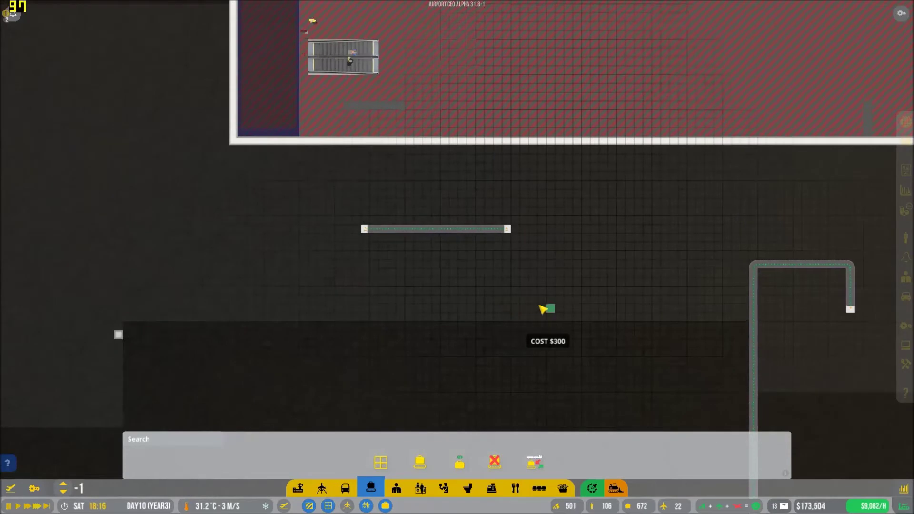
scroll(520, 301, up, 3)
scroll(520, 301, up, 2)
scroll(443, 265, up, 3)
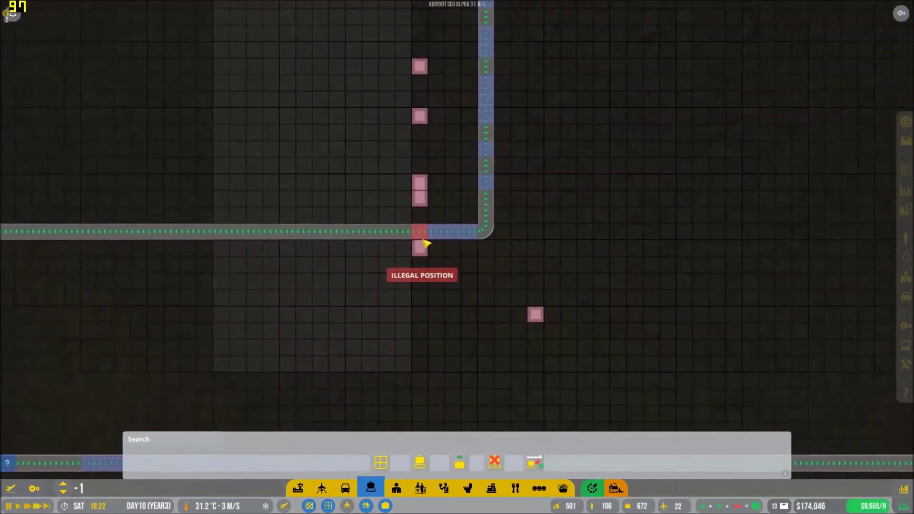
- View the level -1 belt corner with Conveyor Belt selected, then cancel placement
key(Escape)
scroll(443, 243, down, 4)
key(Page_Up)
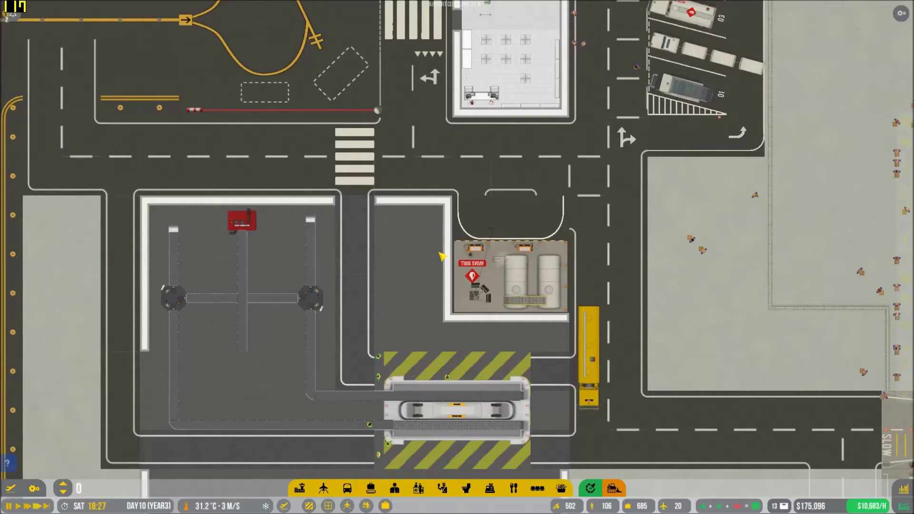
scroll(434, 255, down, 2)
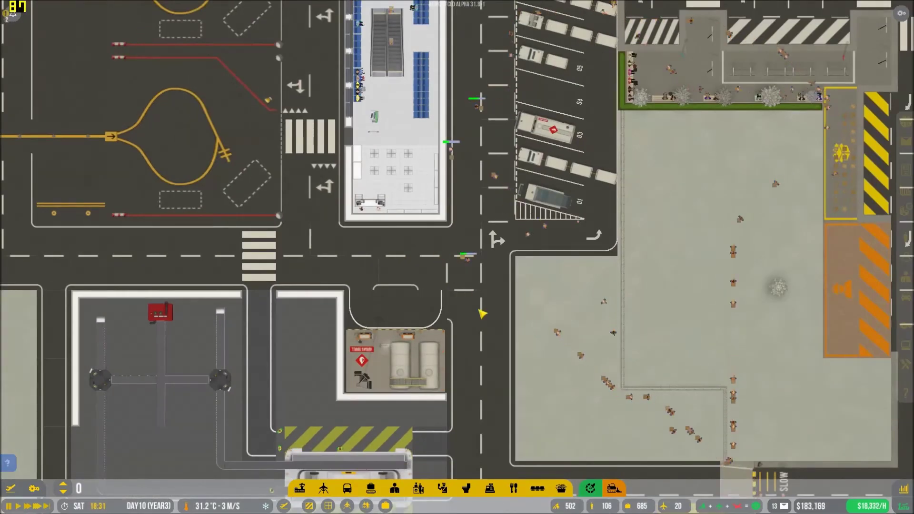
key(Page_Down)
scroll(461, 305, up, 5)
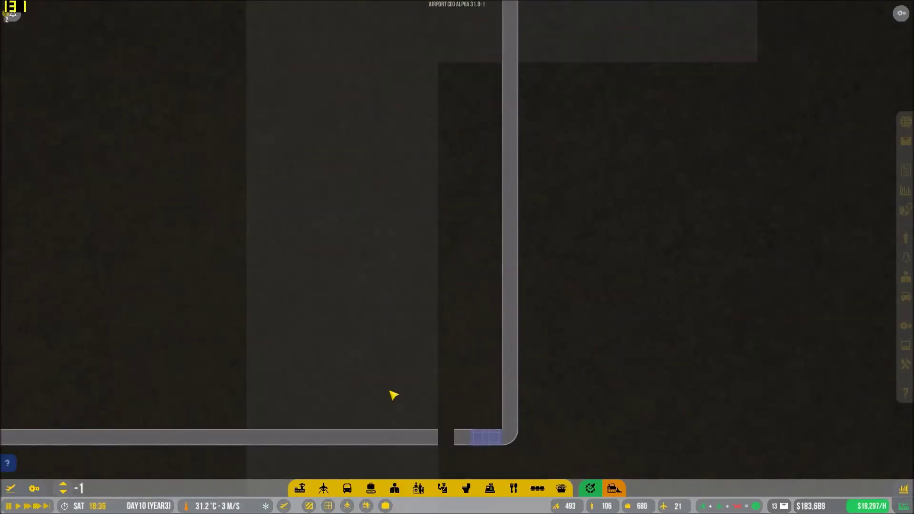
click(370, 489)
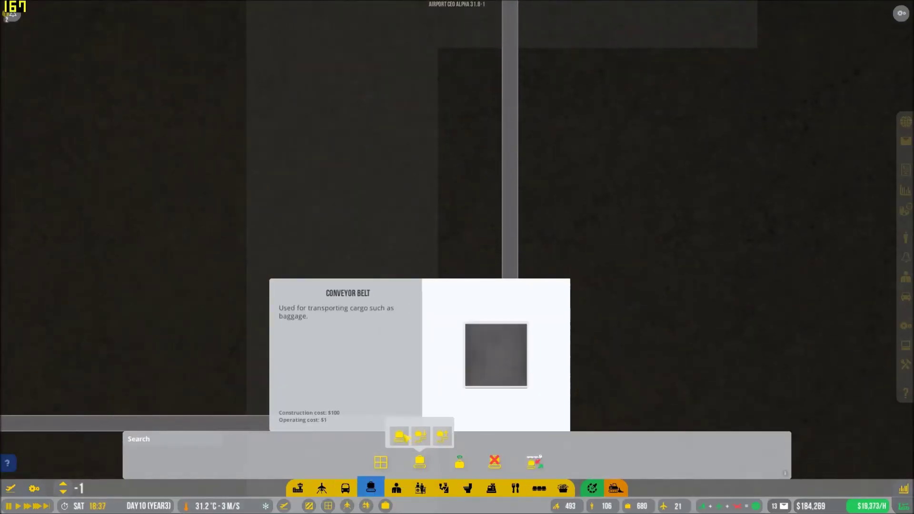
click(401, 436)
right_click(445, 369)
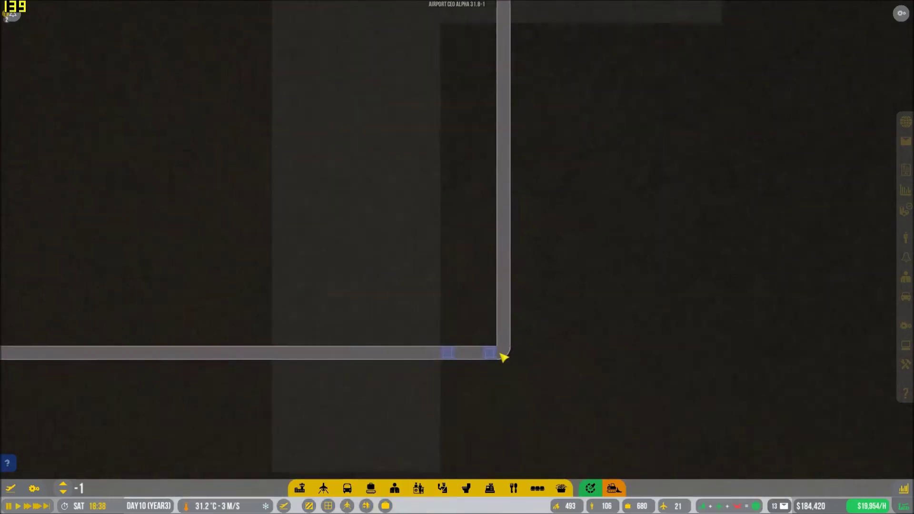
scroll(458, 298, down, 5)
scroll(465, 335, down, 5)
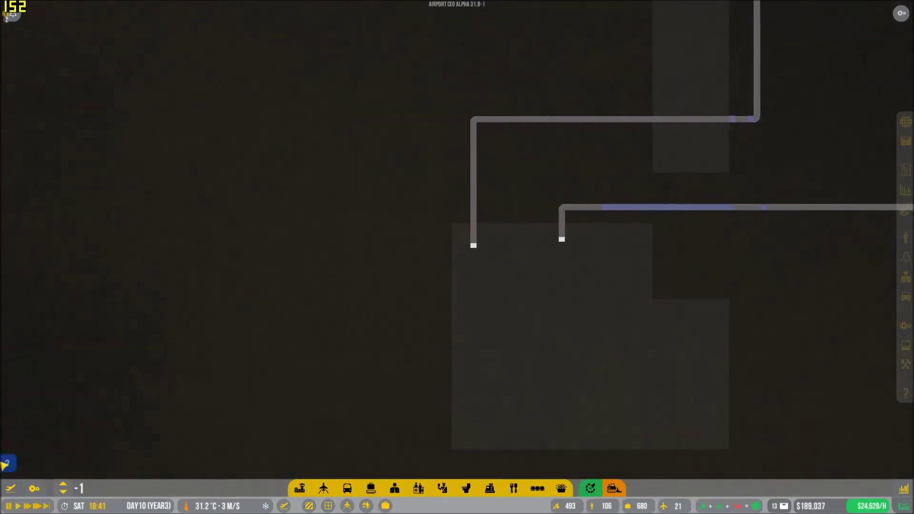
scroll(258, 425, up, 5)
- Return to ground level and inspect the fuel depot and baggage bay details
key(Page_Up)
scroll(259, 426, down, 5)
scroll(322, 287, down, 5)
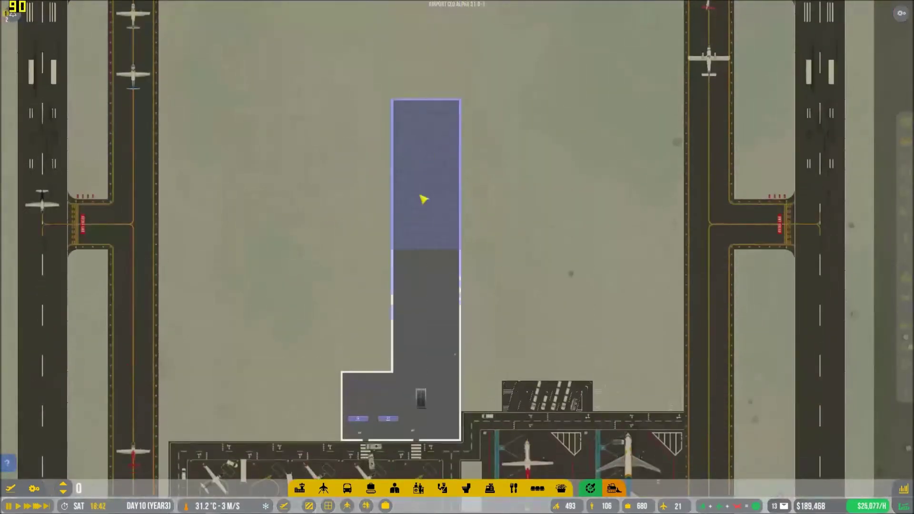
scroll(423, 200, up, 3)
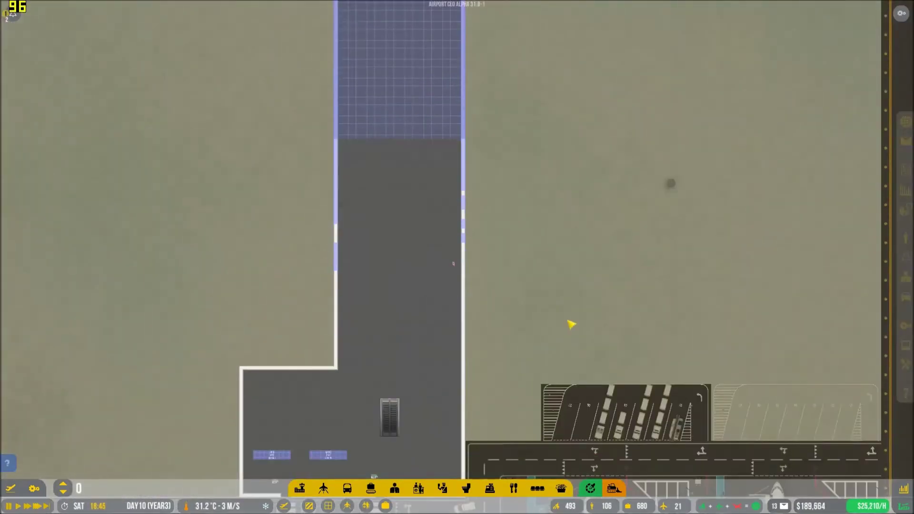
scroll(571, 321, up, 3)
drag(642, 357, 644, 215)
scroll(500, 285, down, 2)
scroll(429, 251, up, 3)
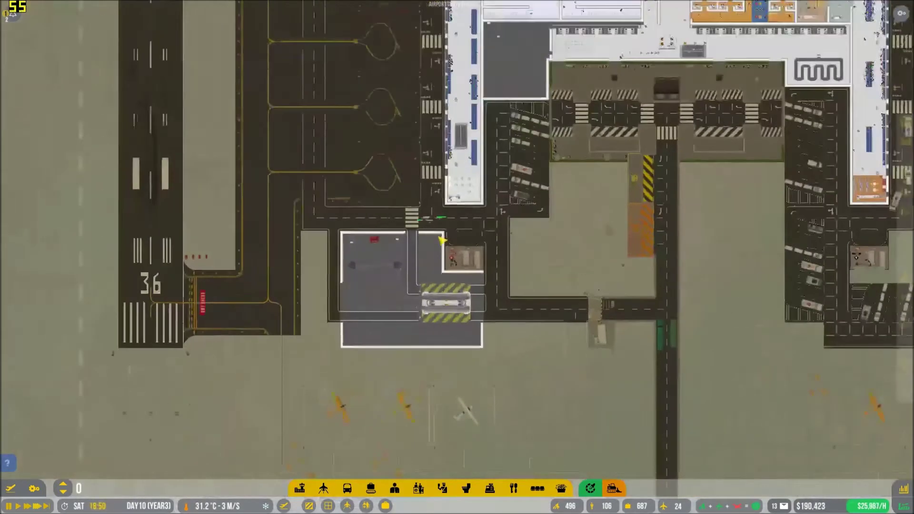
scroll(436, 208, up, 3)
scroll(500, 214, down, 4)
scroll(497, 309, down, 4)
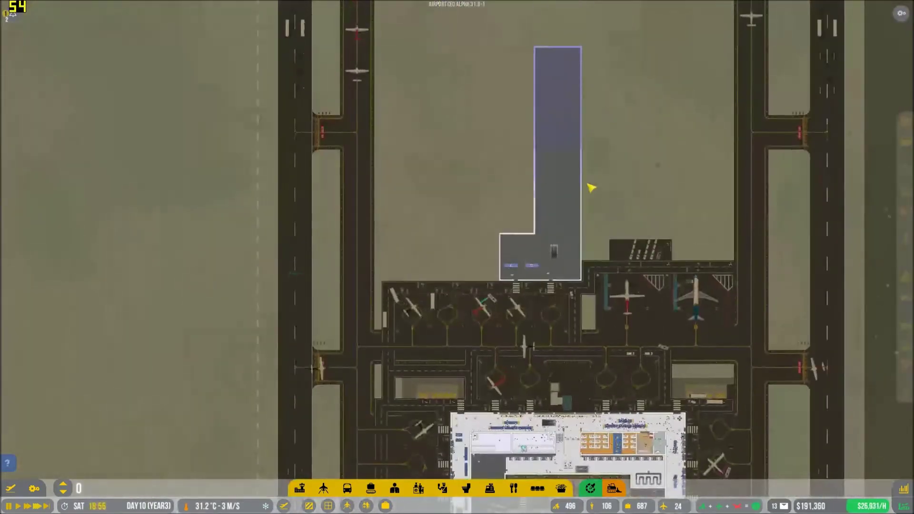
drag(592, 179, 586, 271)
scroll(496, 309, up, 3)
scroll(509, 309, up, 4)
scroll(485, 309, up, 3)
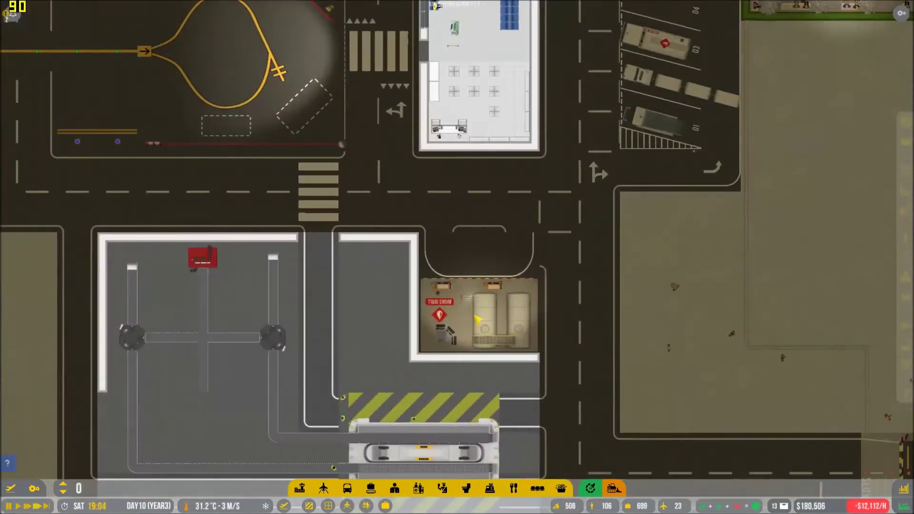
scroll(467, 314, up, 3)
click(495, 345)
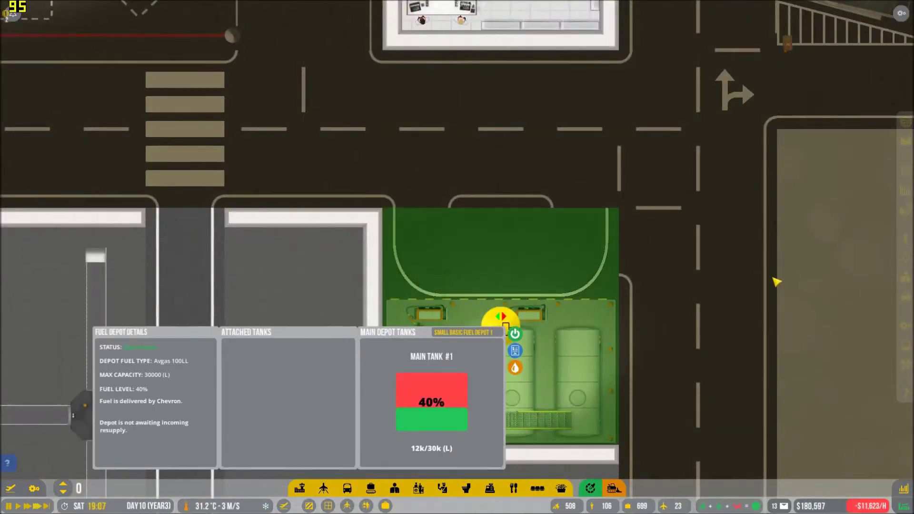
click(777, 282)
scroll(457, 257, up, 3)
click(421, 207)
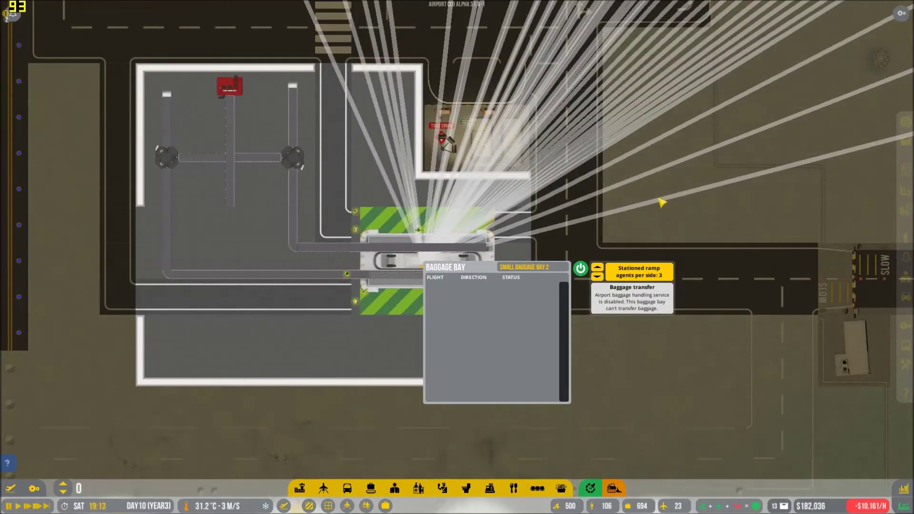
scroll(660, 203, down, 5)
- Check the lower aircraft's flight details and bring the stands above the terminal into view
drag(657, 207, 586, 357)
scroll(359, 359, up, 5)
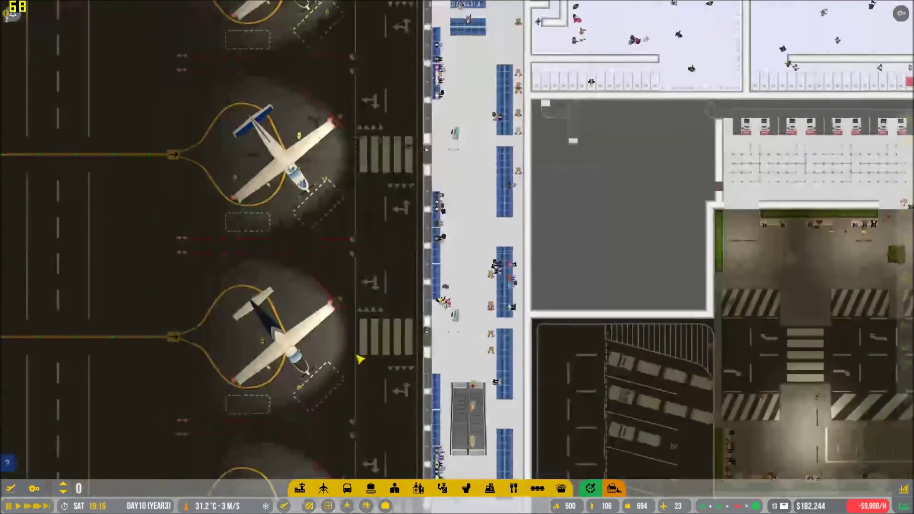
click(298, 358)
click(306, 312)
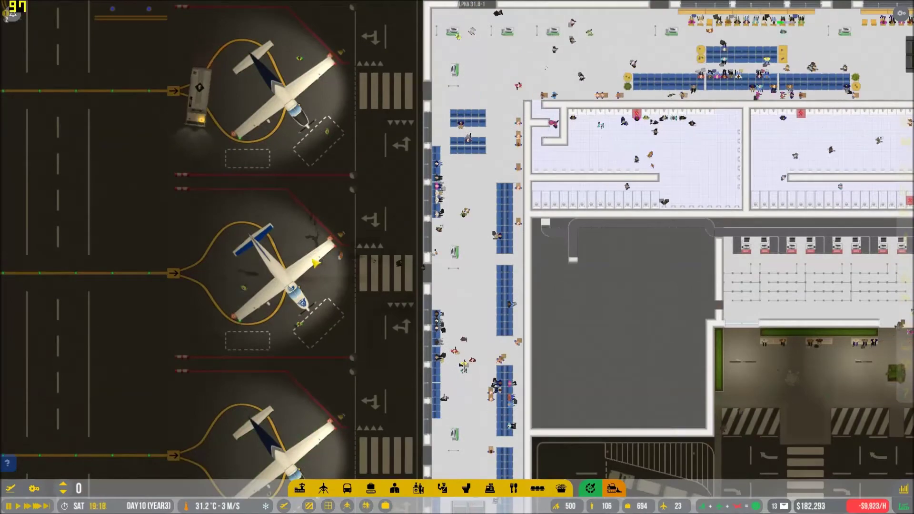
scroll(457, 258, down, 5)
drag(358, 144, 530, 280)
scroll(530, 280, down, 4)
scroll(514, 283, down, 3)
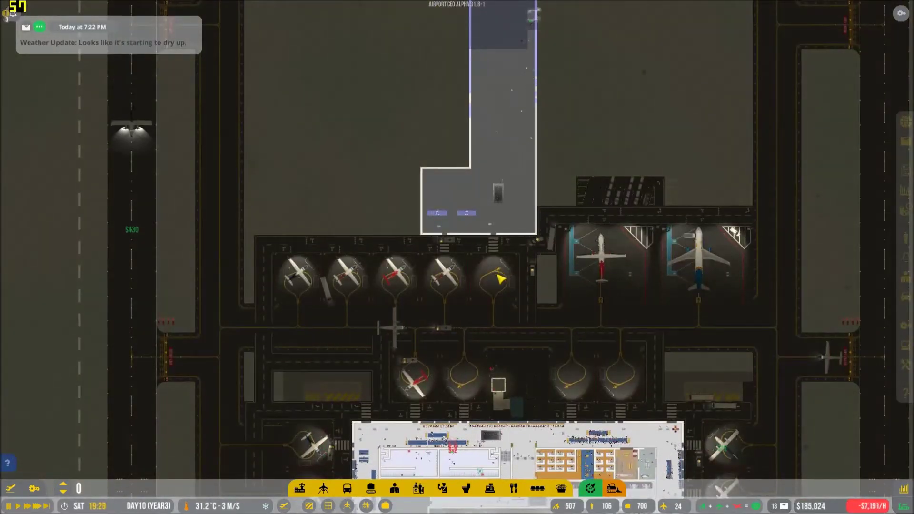
scroll(537, 267, down, 3)
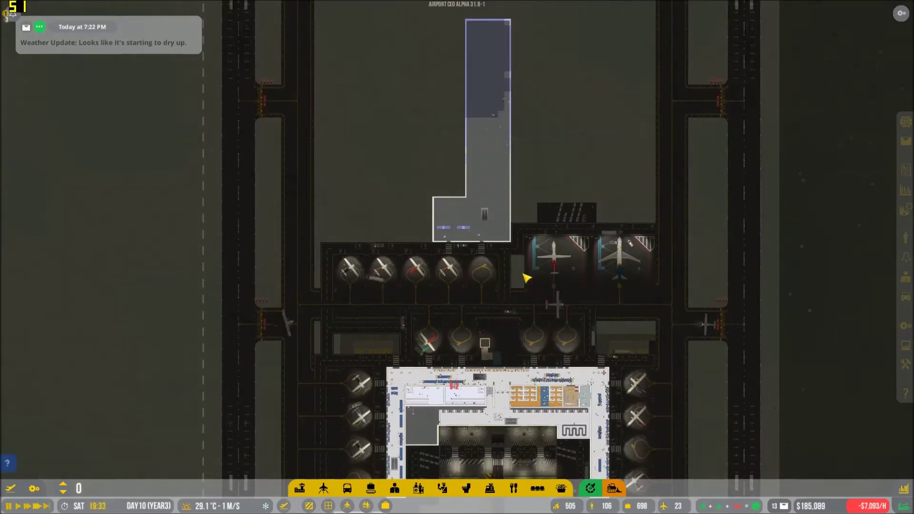
scroll(525, 278, down, 3)
scroll(443, 272, up, 5)
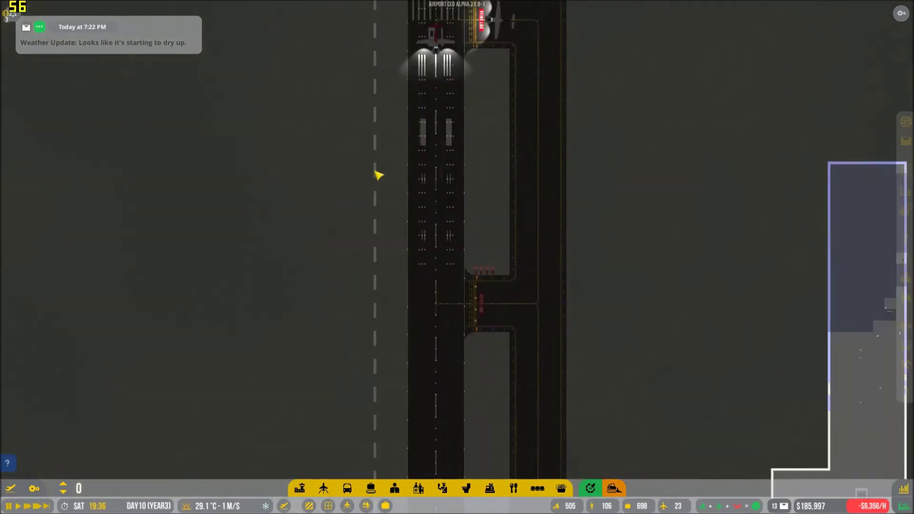
scroll(379, 175, up, 4)
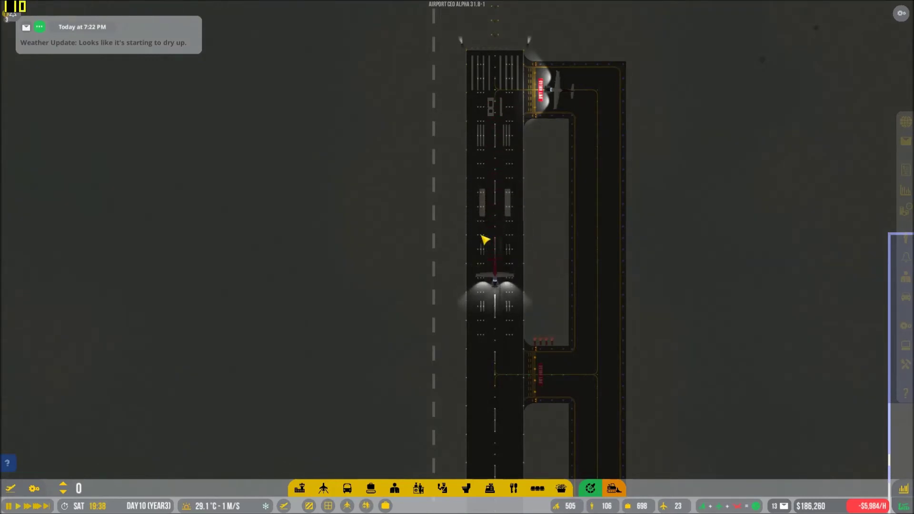
key(d)
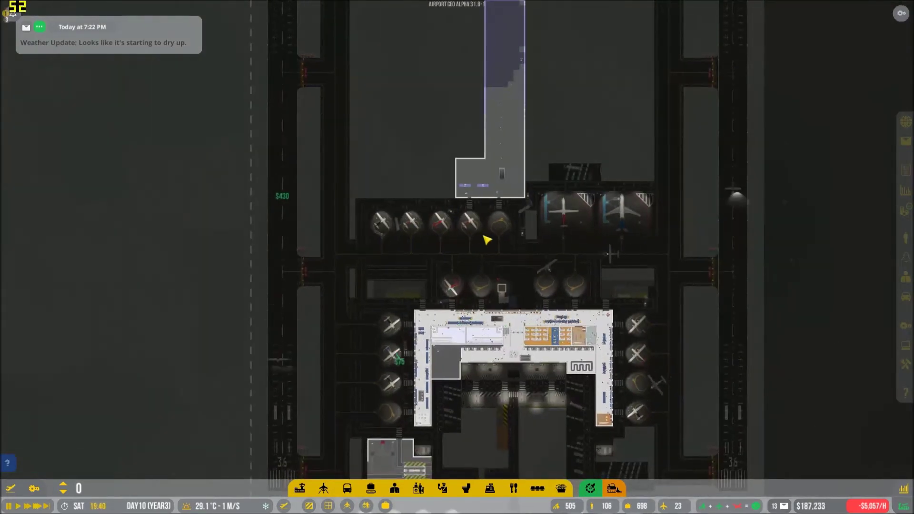
key(d)
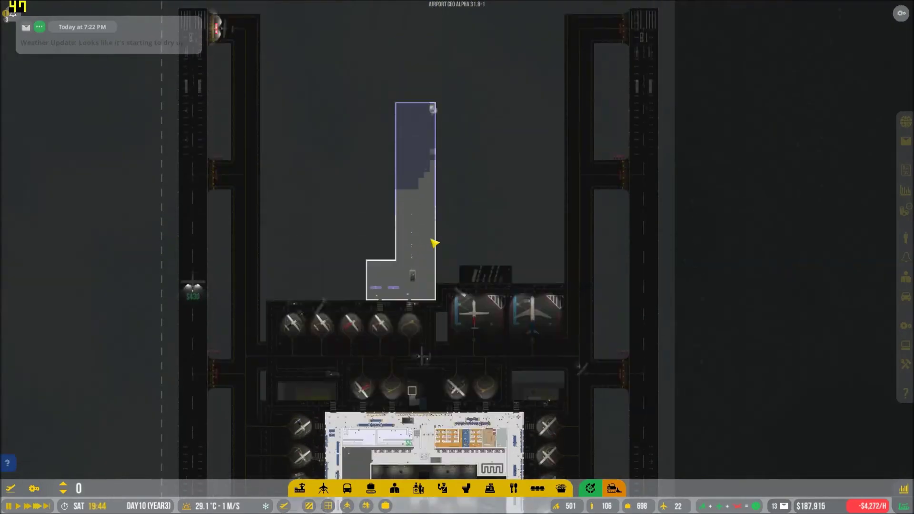
key(w)
scroll(428, 243, up, 4)
scroll(414, 257, up, 3)
scroll(402, 306, up, 2)
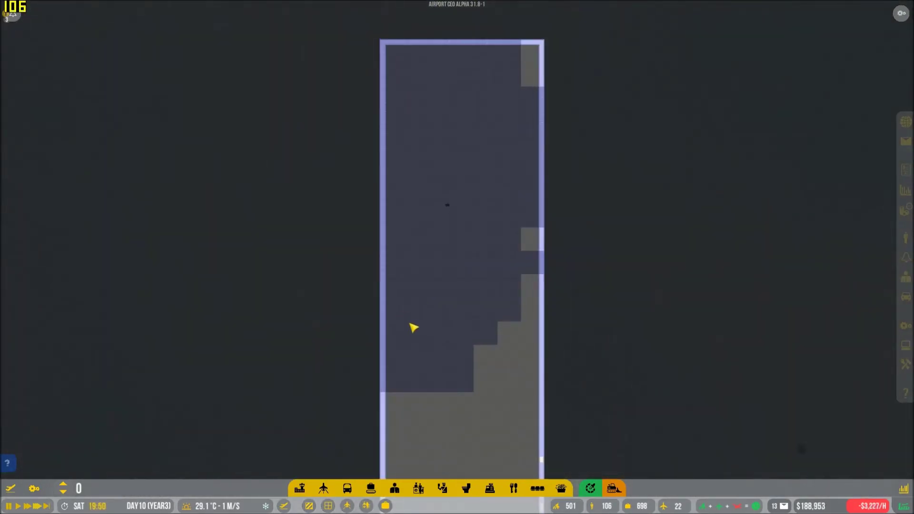
scroll(428, 308, down, 2)
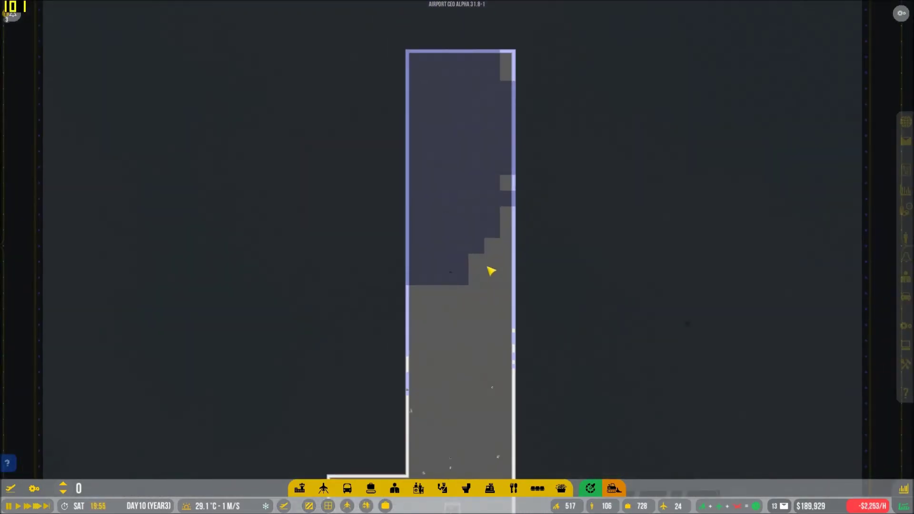
scroll(490, 271, down, 3)
key(s)
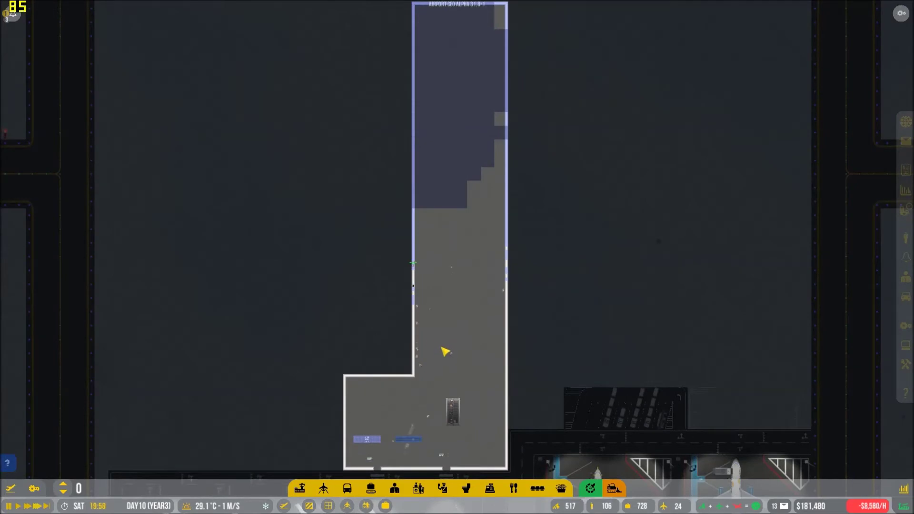
scroll(444, 352, up, 3)
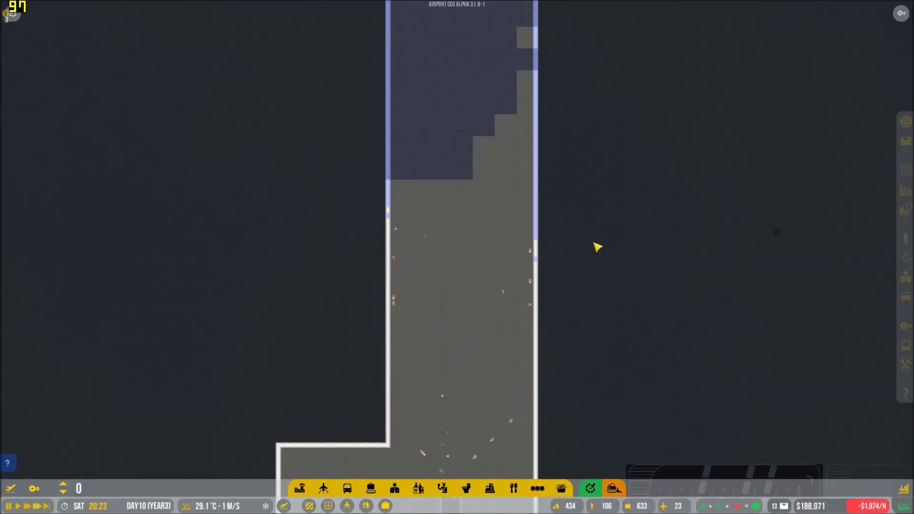
scroll(597, 248, up, 3)
scroll(633, 244, down, 3)
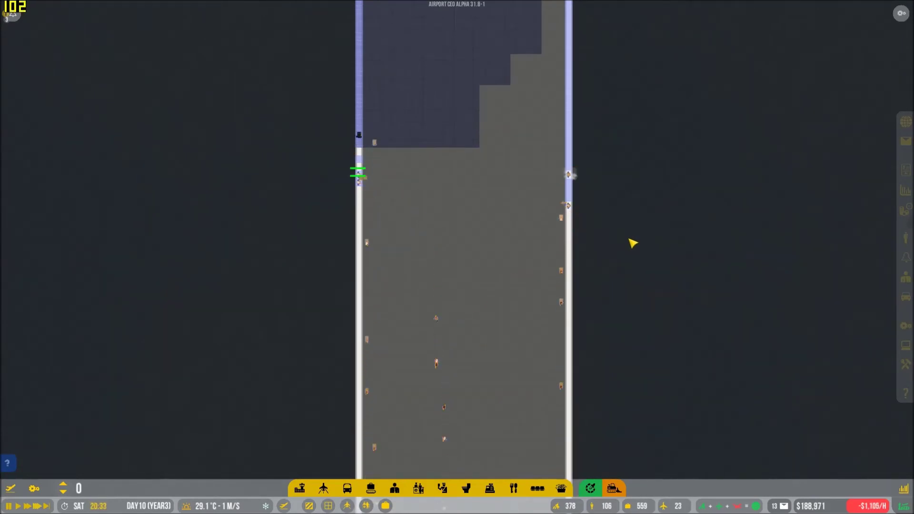
scroll(633, 244, up, 4)
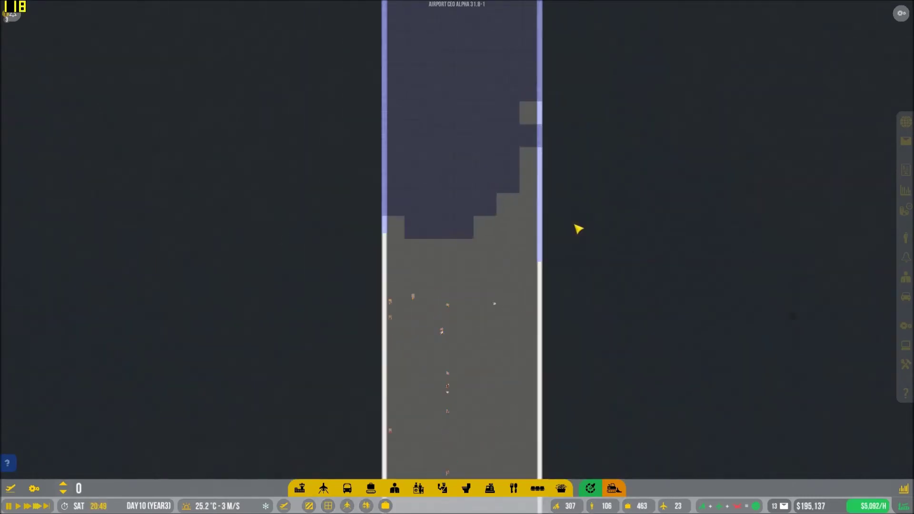
key(Page_Down)
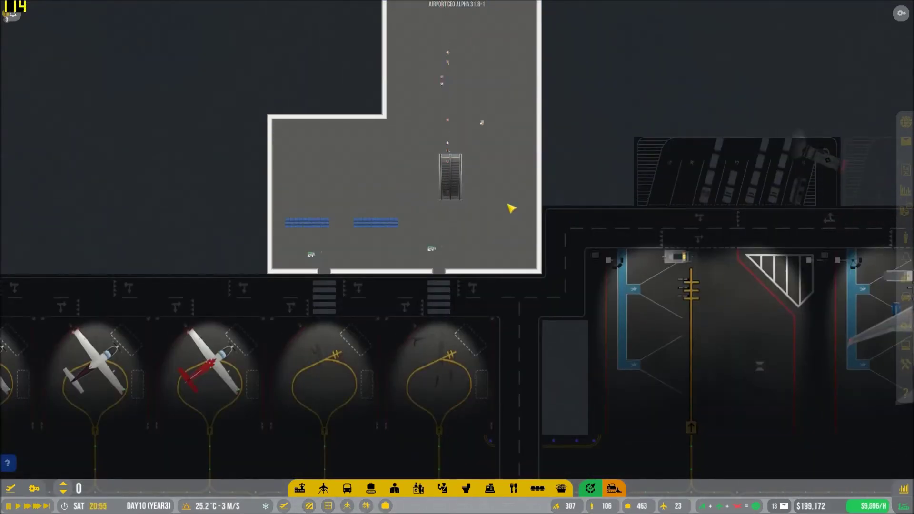
drag(511, 208, 512, 72)
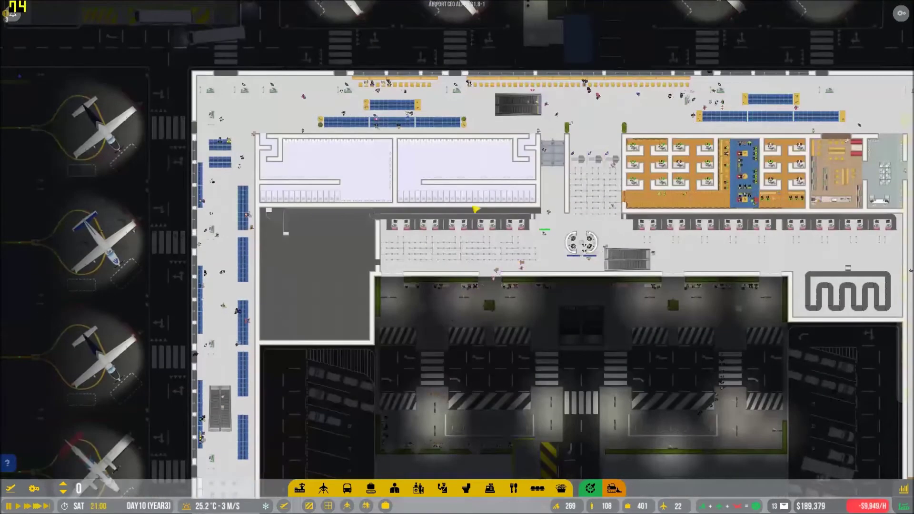
scroll(512, 208, up, 5)
scroll(545, 261, up, 4)
scroll(500, 264, up, 4)
scroll(486, 268, up, 4)
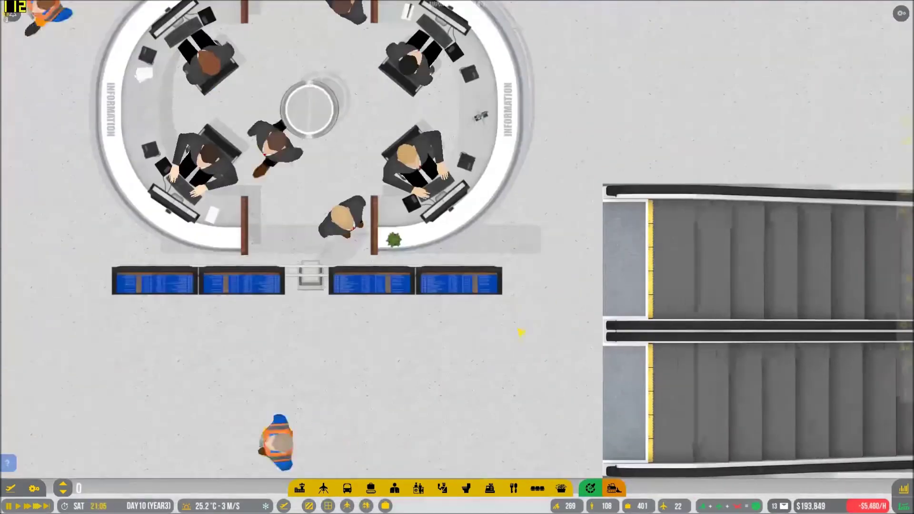
scroll(473, 271, down, 4)
scroll(472, 271, down, 4)
scroll(468, 285, down, 2)
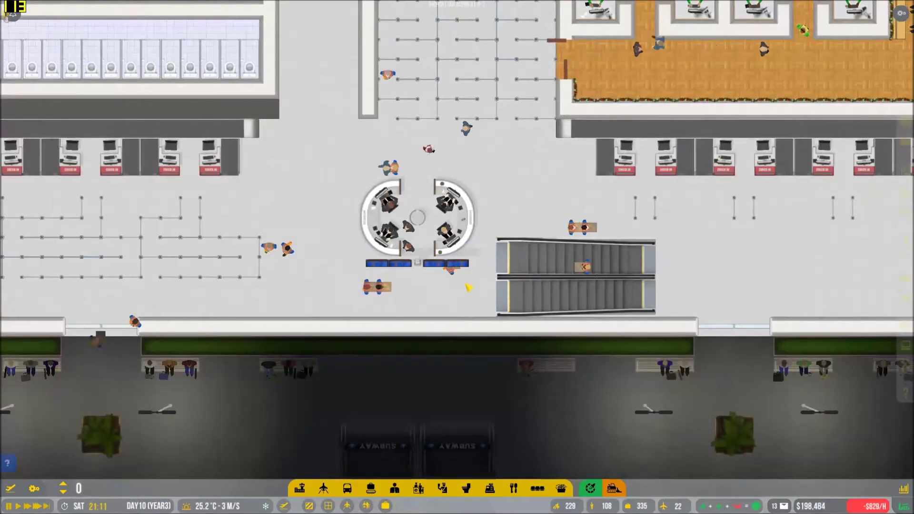
key(Page_Up)
mouse_move(467, 286)
mouse_down()
mouse_move(286, 286)
mouse_move(468, 286)
mouse_up()
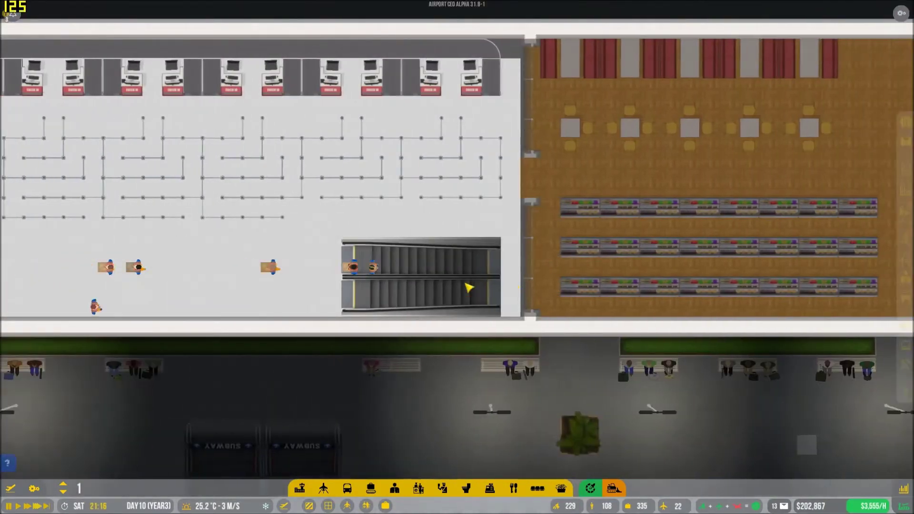
key(Page_Down)
key(Page_Up)
key(Page_Down)
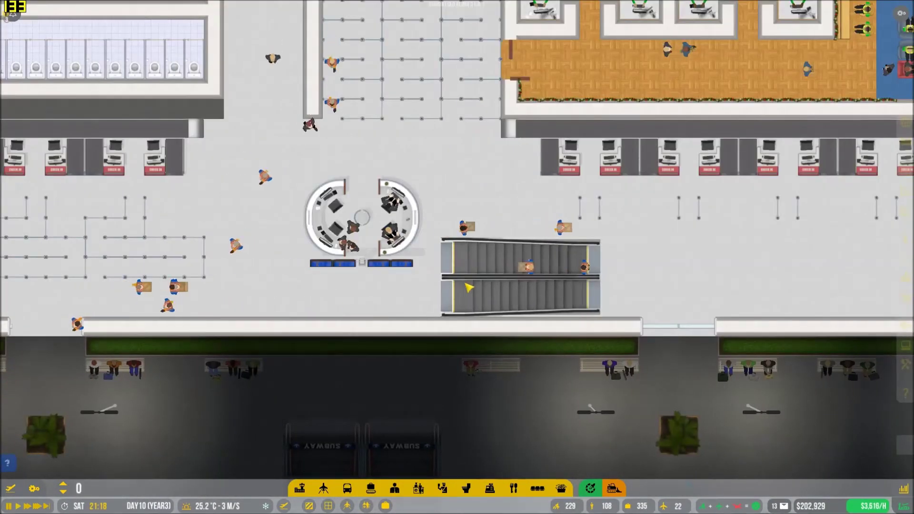
key(Page_Up)
key(Page_Down)
scroll(467, 287, up, 5)
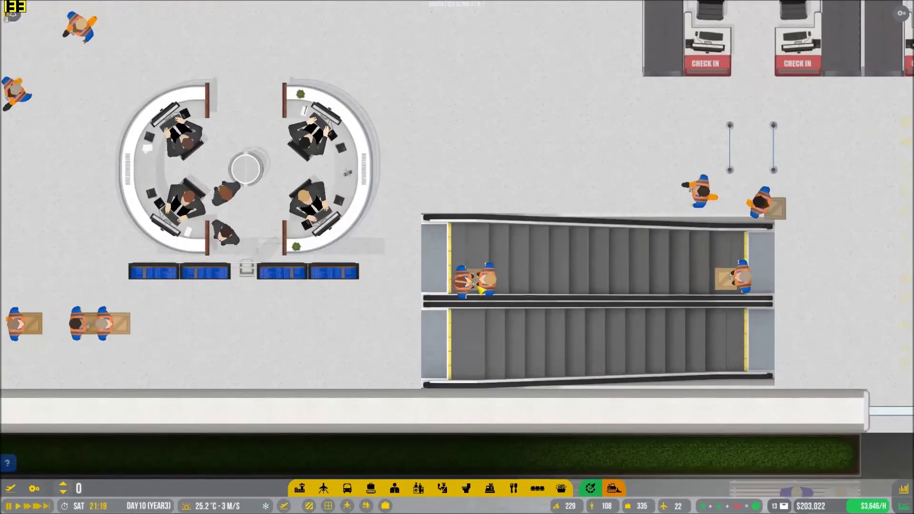
key(Page_Up)
key(Page_Down)
key(Page_Up)
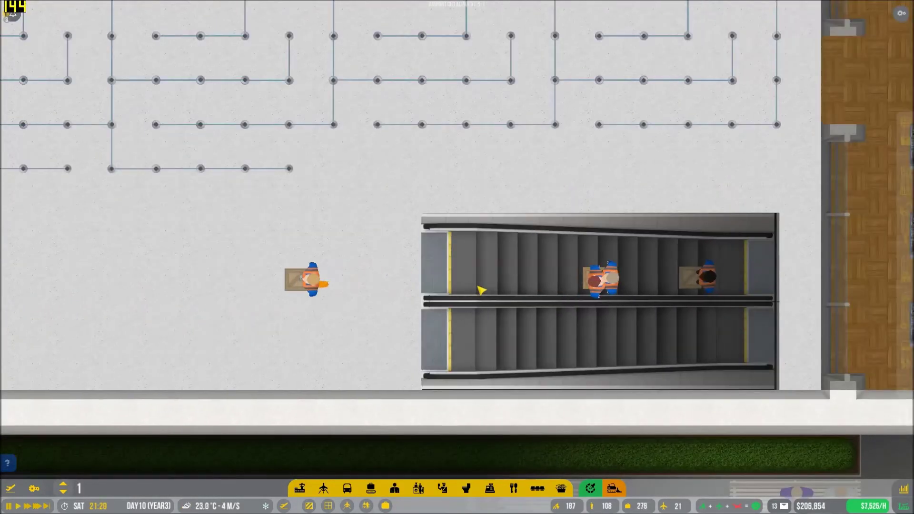
key(Page_Down)
key(Page_Up)
key(Page_Down)
key(Page_Up)
key(Page_Down)
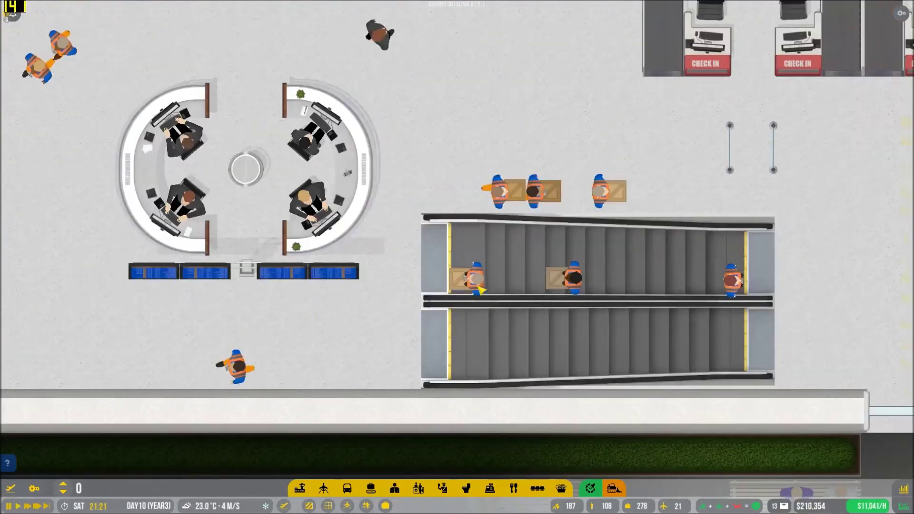
key(Page_Up)
key(Page_Down)
key(Page_Up)
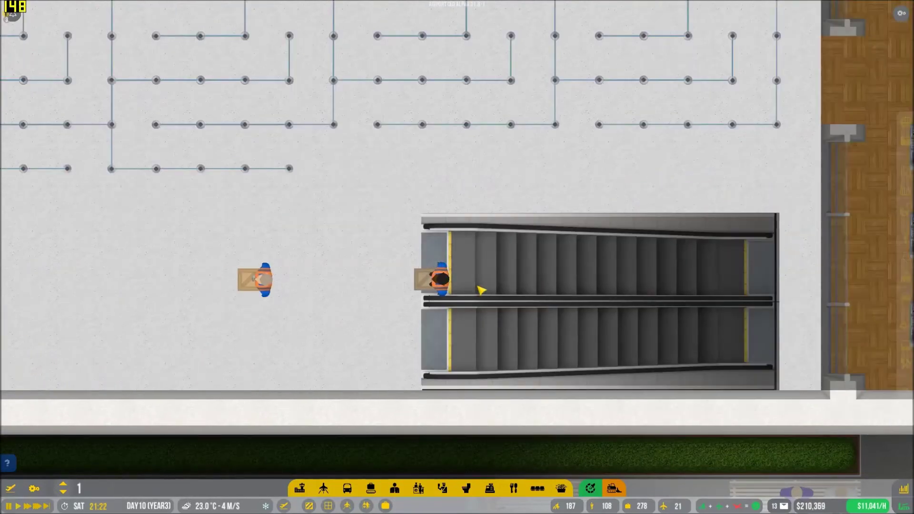
key(Page_Down)
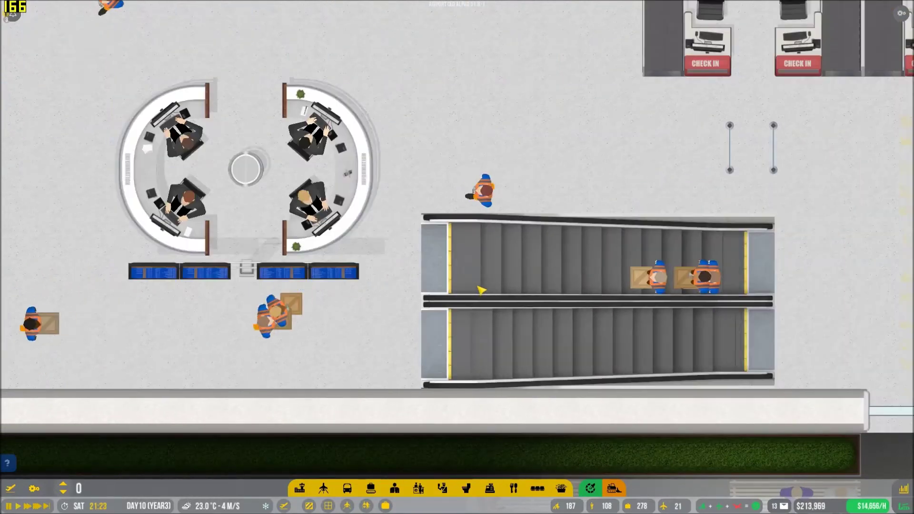
key(Page_Up)
key(Page_Down)
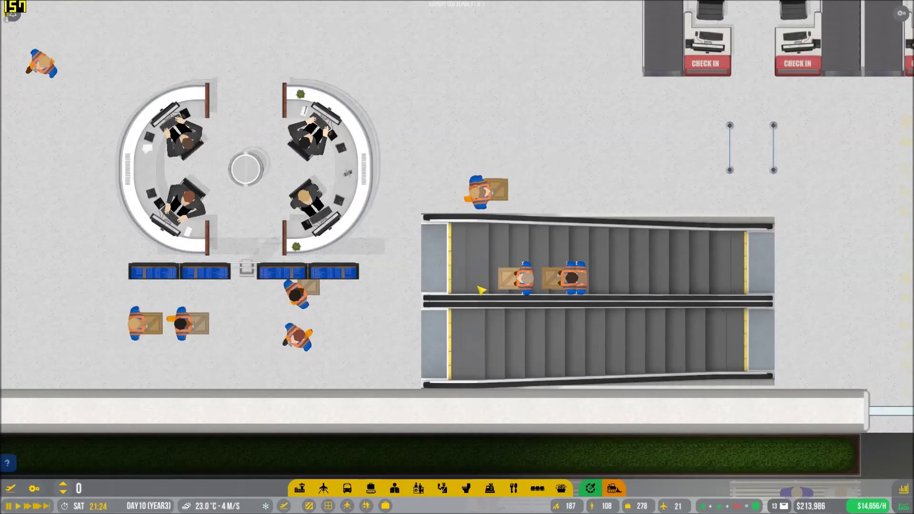
key(Page_Up)
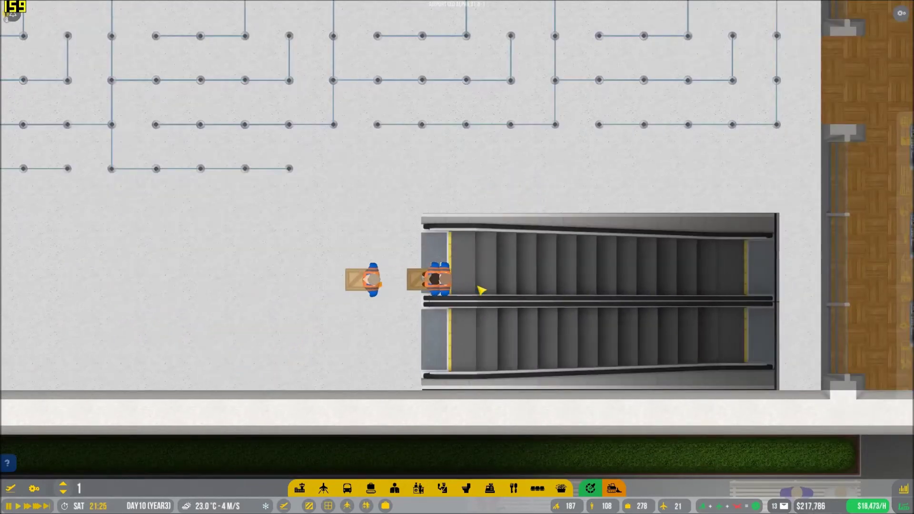
key(Page_Down)
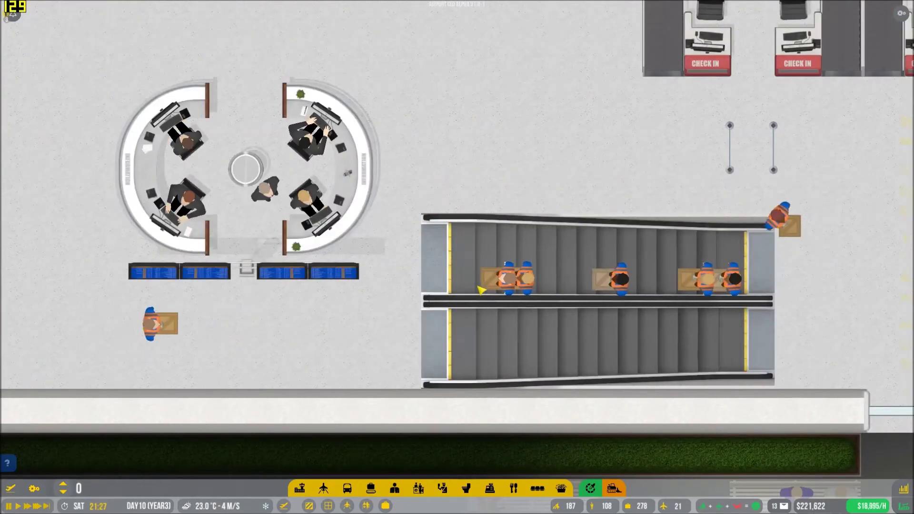
key(Page_Up)
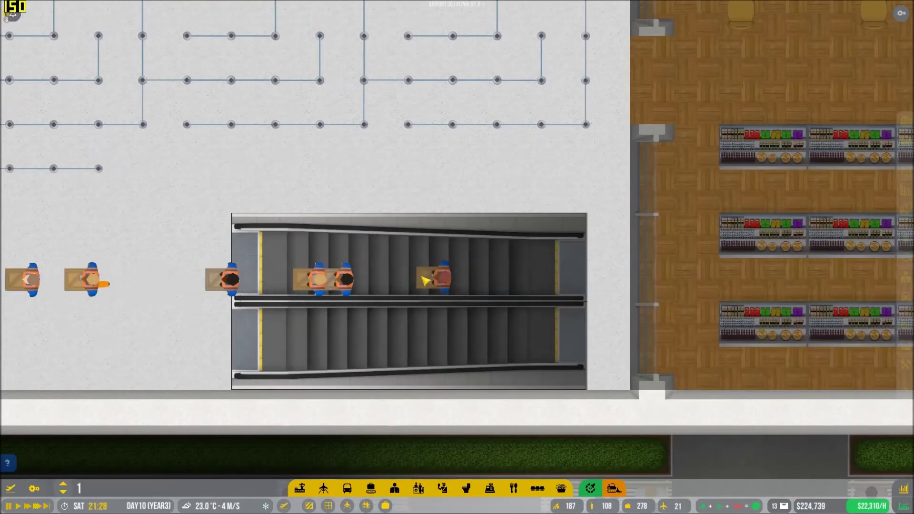
scroll(480, 288, down, 5)
scroll(532, 257, down, 5)
drag(286, 215, 532, 258)
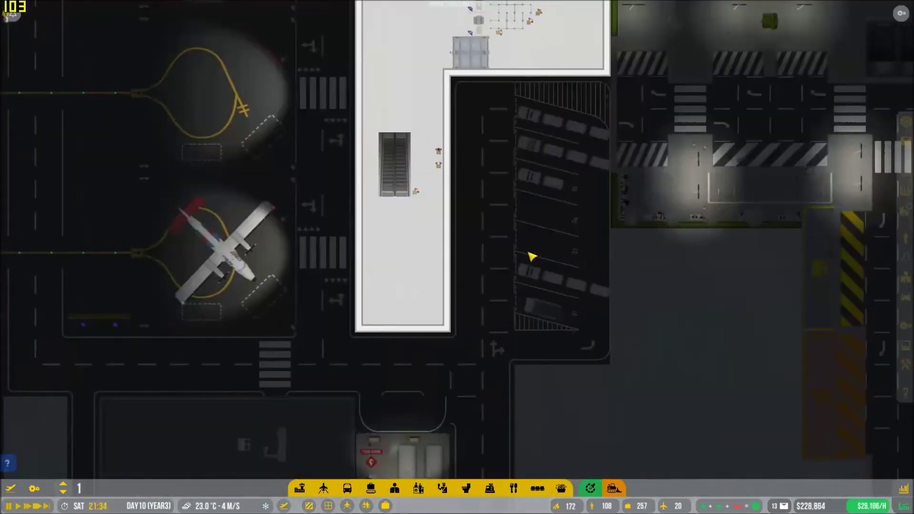
scroll(532, 258, up, 3)
key(w)
key(Page_Down)
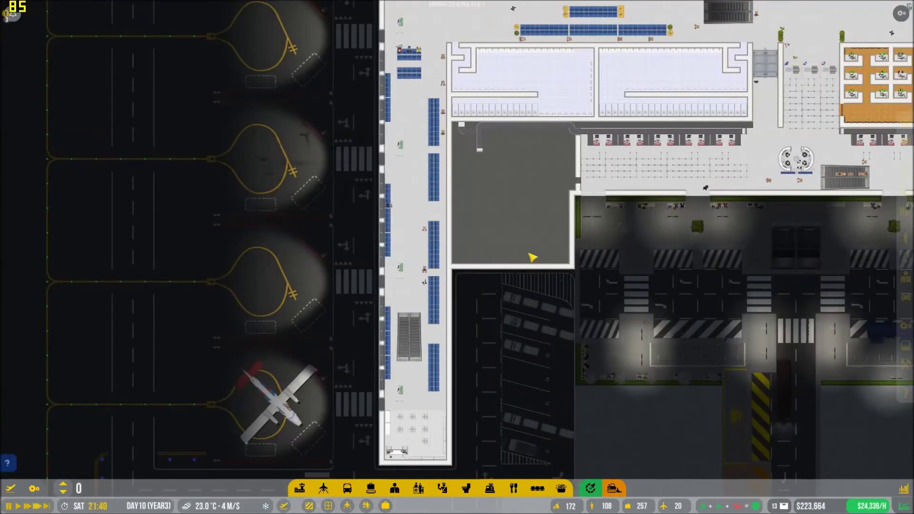
scroll(532, 258, down, 5)
scroll(532, 257, up, 2)
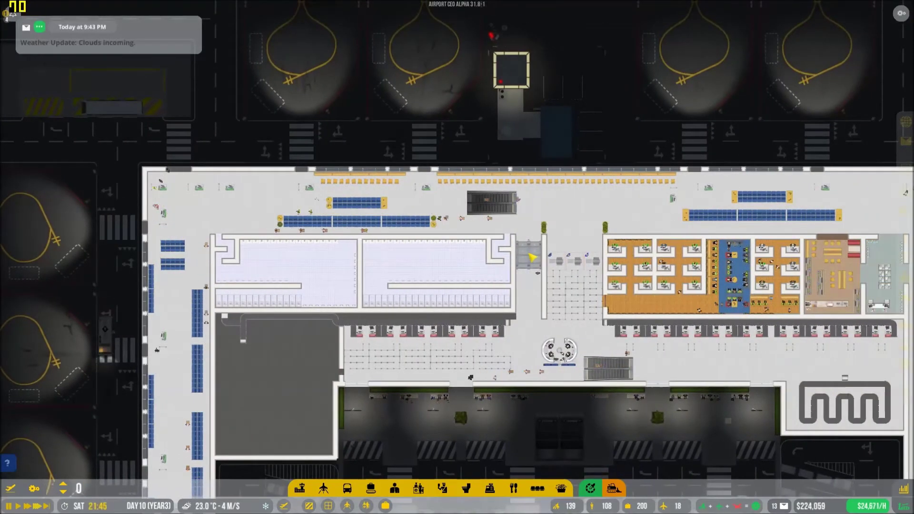
scroll(532, 256, up, 4)
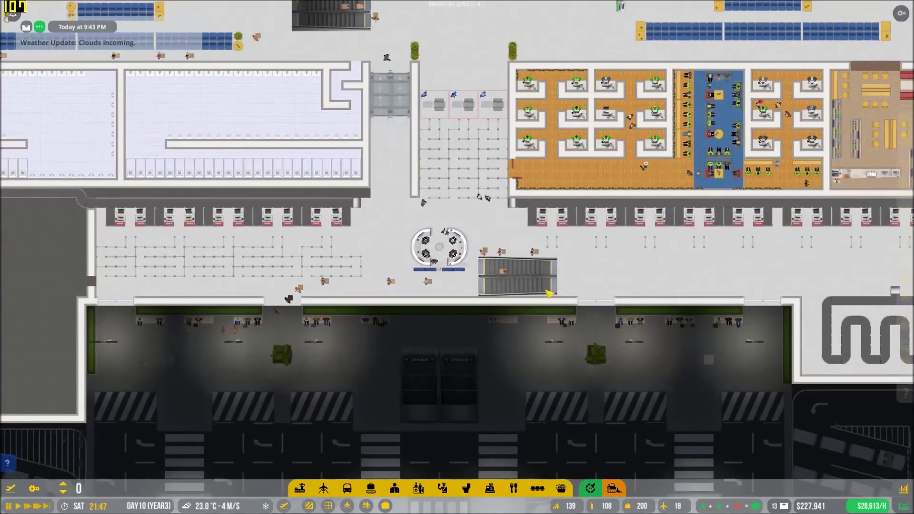
scroll(550, 292, down, 4)
key(a)
scroll(220, 448, up, 3)
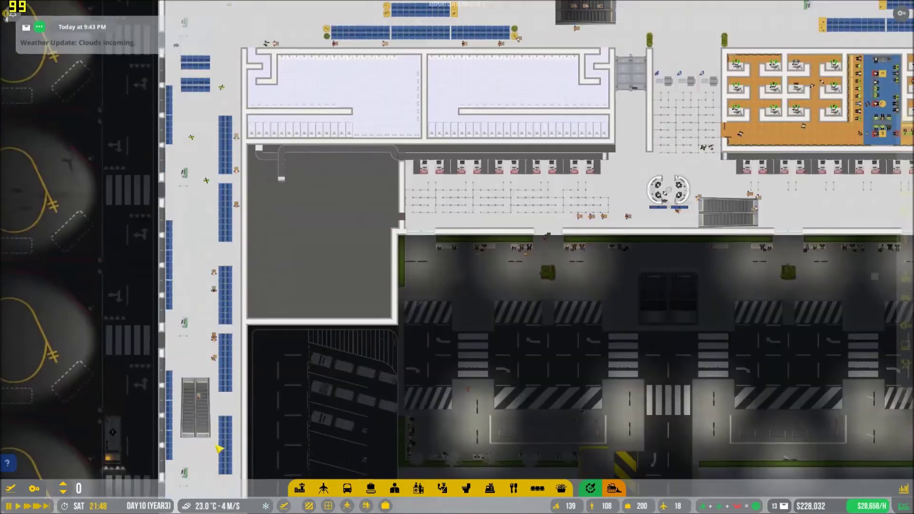
scroll(220, 448, down, 4)
scroll(643, 269, up, 3)
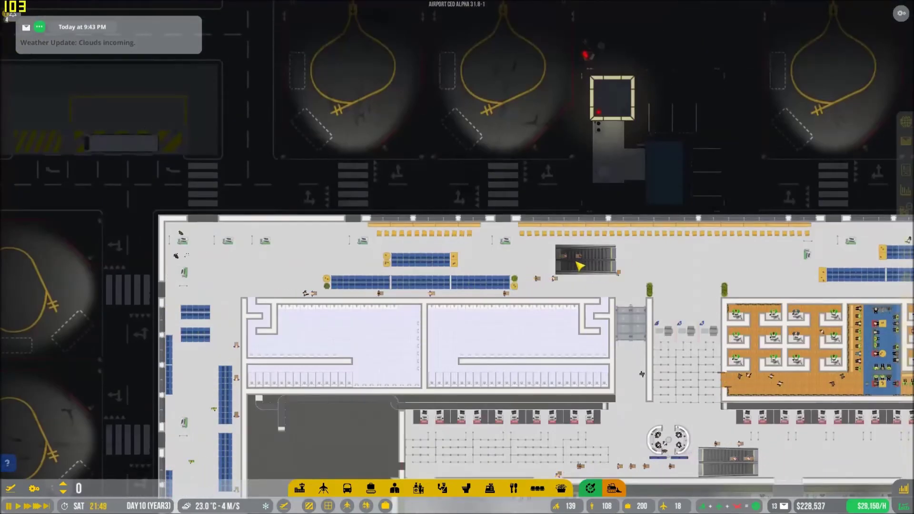
scroll(580, 266, up, 3)
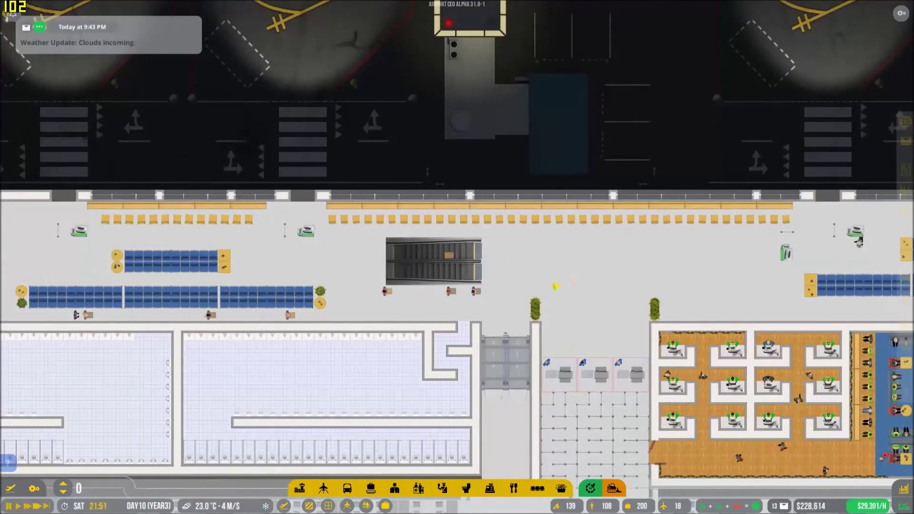
scroll(580, 266, up, 2)
click(557, 274)
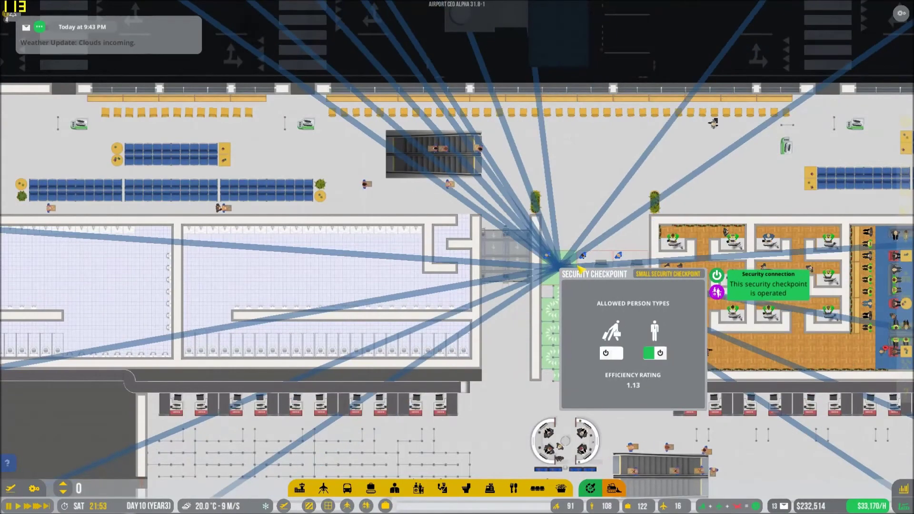
click(557, 273)
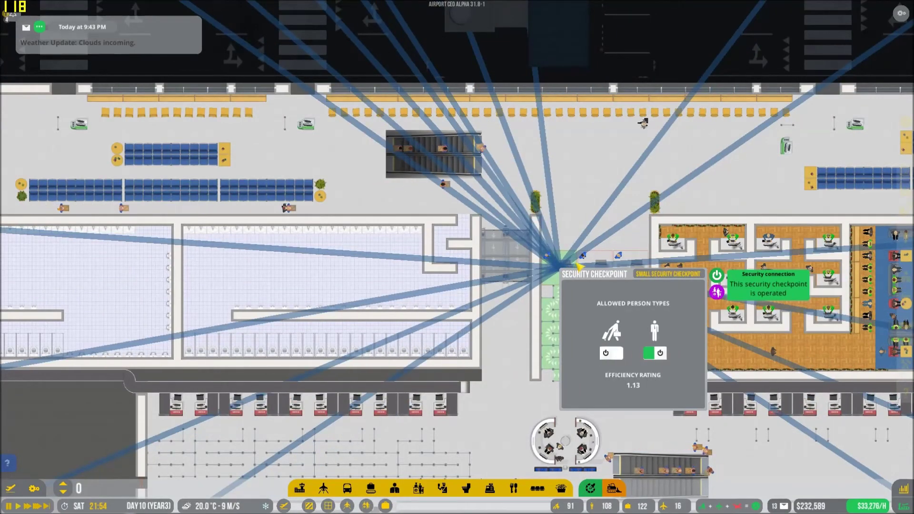
click(558, 274)
key(s)
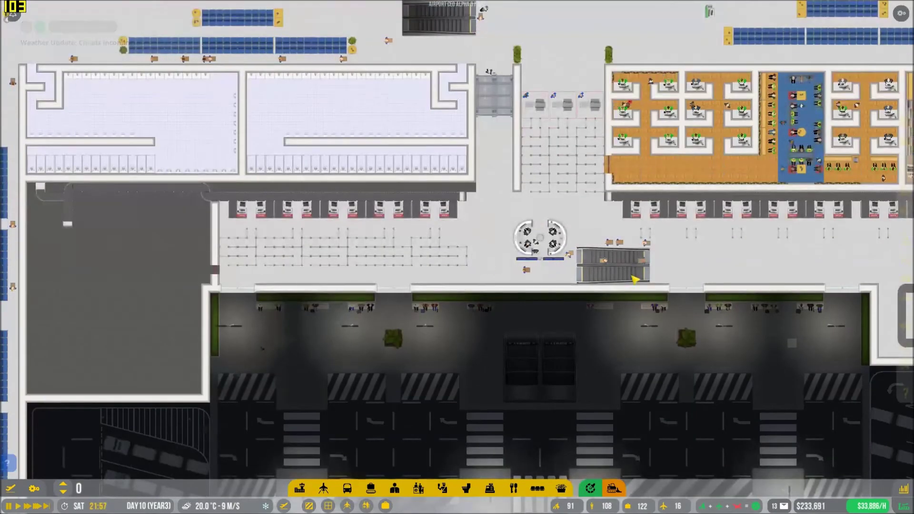
scroll(635, 279, down, 3)
key(a)
scroll(316, 226, up, 3)
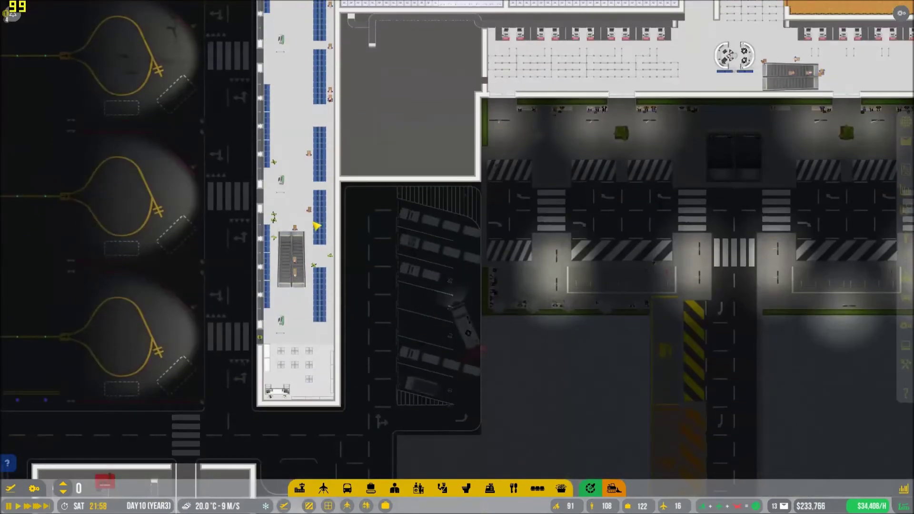
key(w)
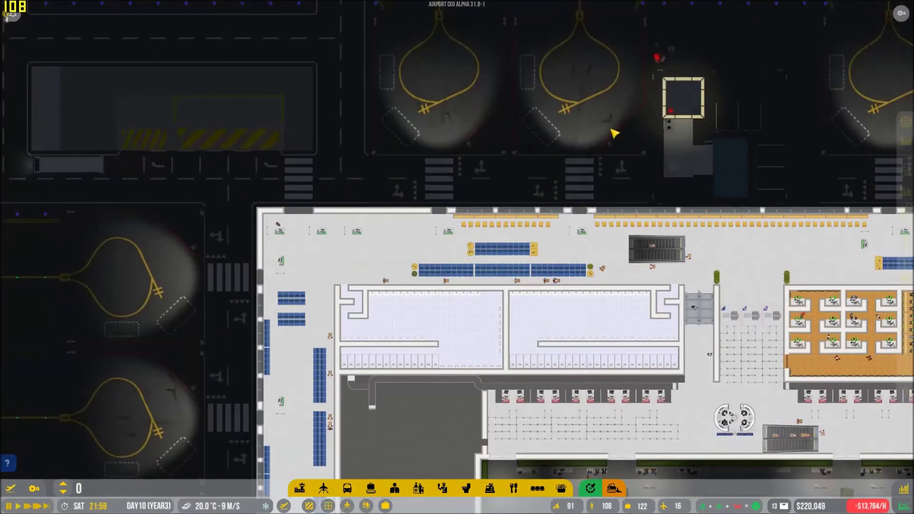
scroll(614, 134, down, 3)
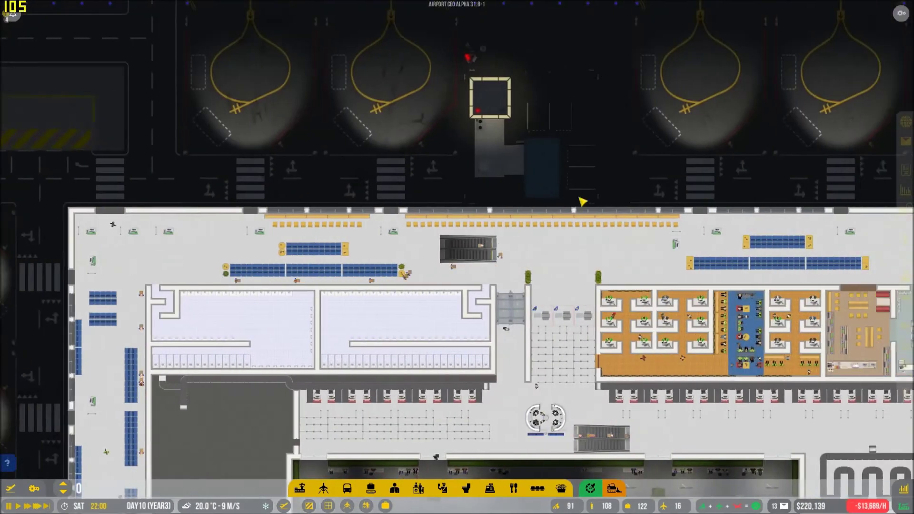
key(d)
scroll(562, 193, up, 3)
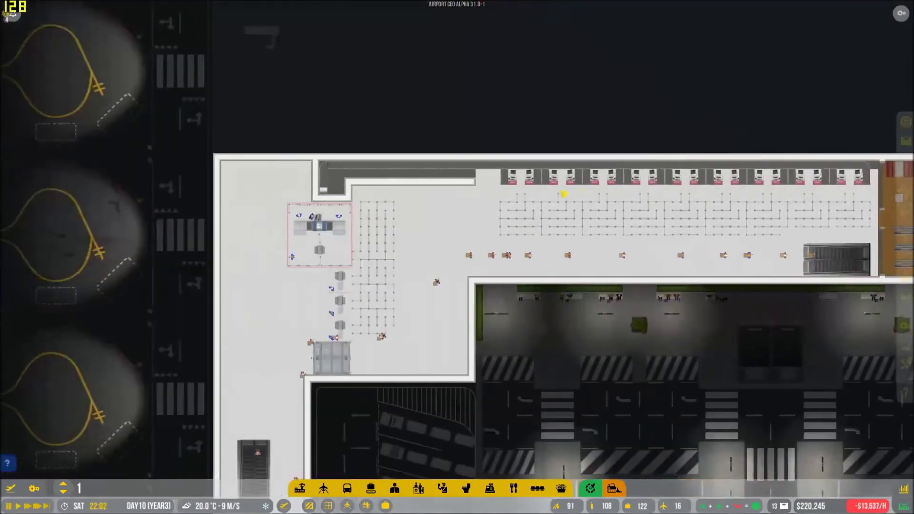
scroll(437, 281, up, 4)
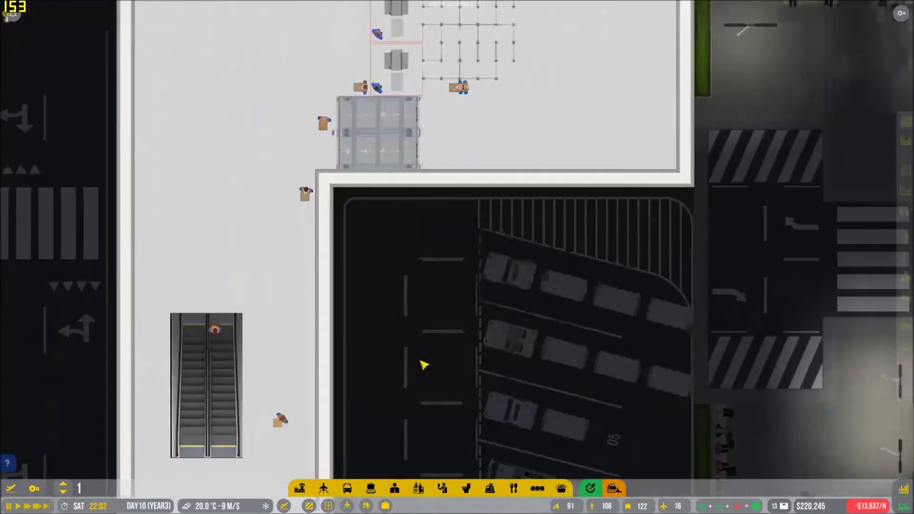
scroll(429, 299, up, 4)
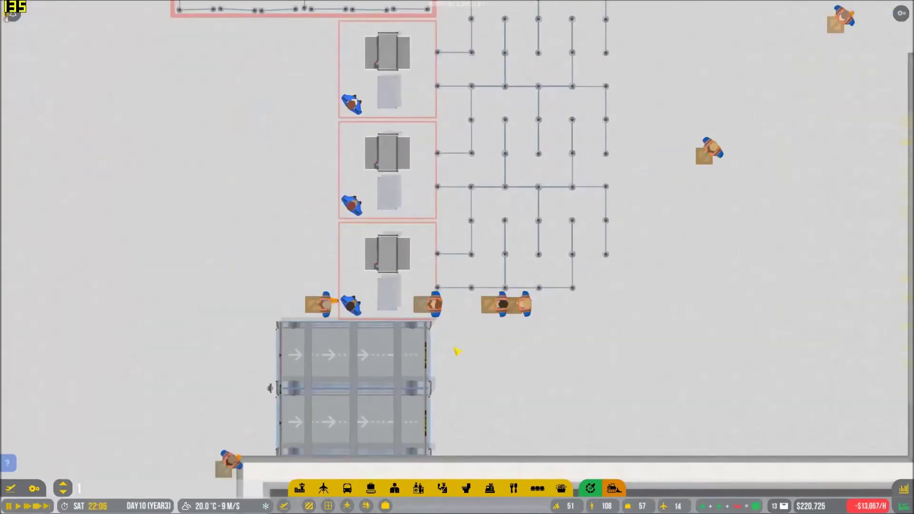
click(417, 243)
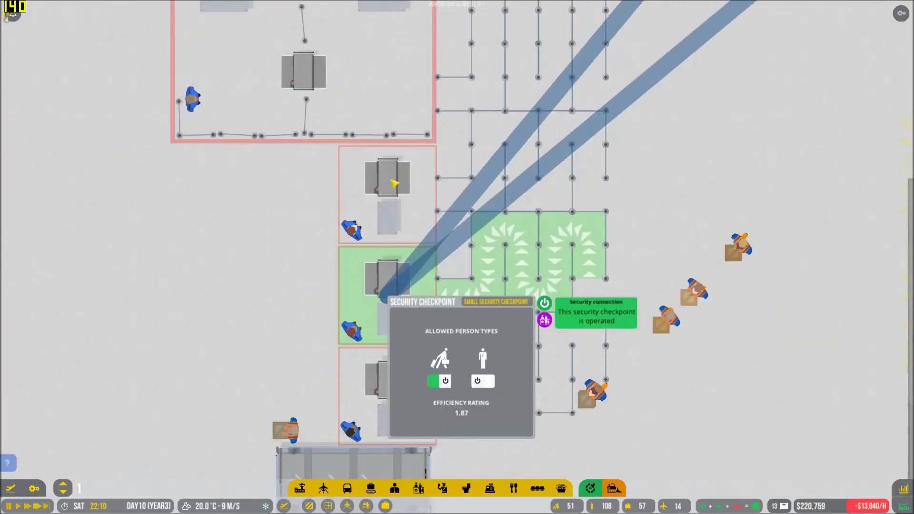
key(w)
key(w)
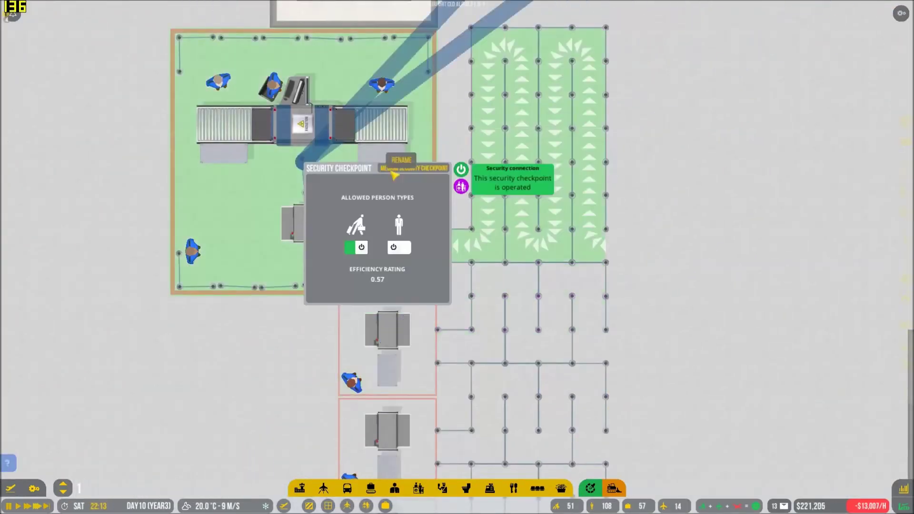
key(Escape)
scroll(624, 137, down, 5)
scroll(578, 222, down, 3)
scroll(444, 256, up, 4)
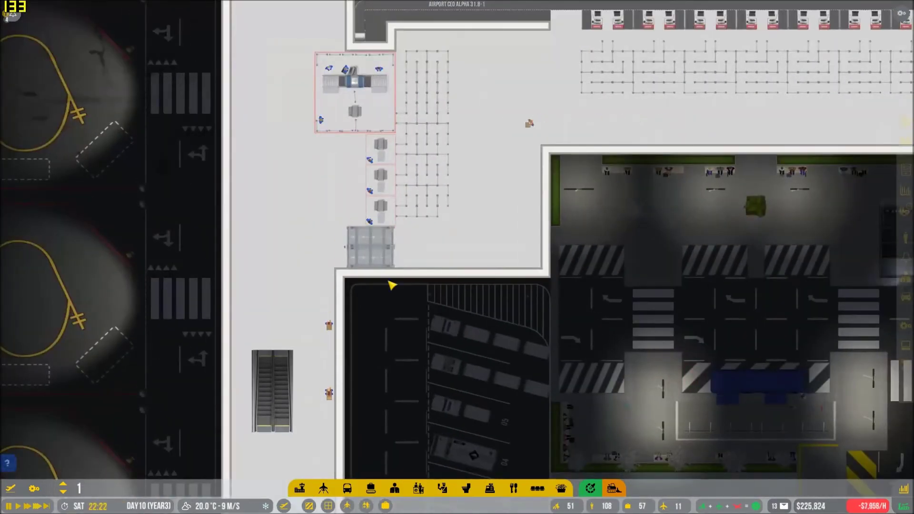
scroll(391, 286, down, 4)
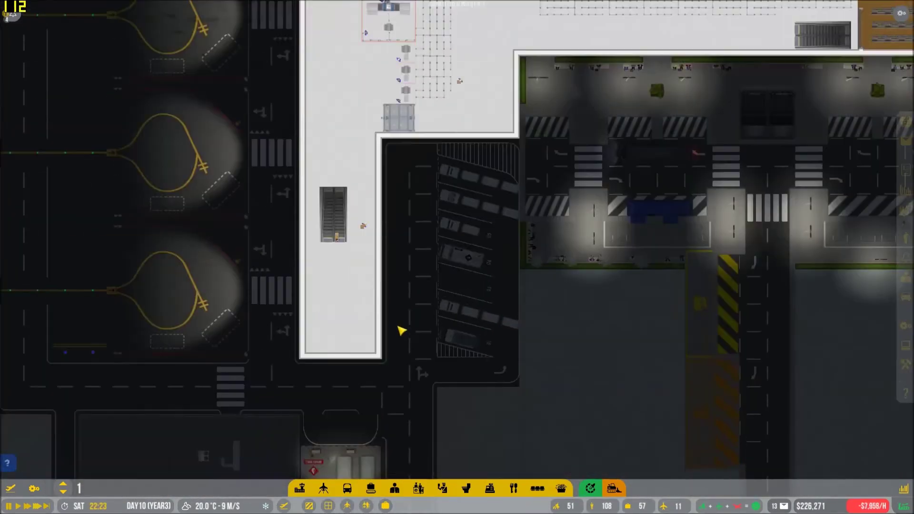
key(d)
scroll(397, 261, down, 2)
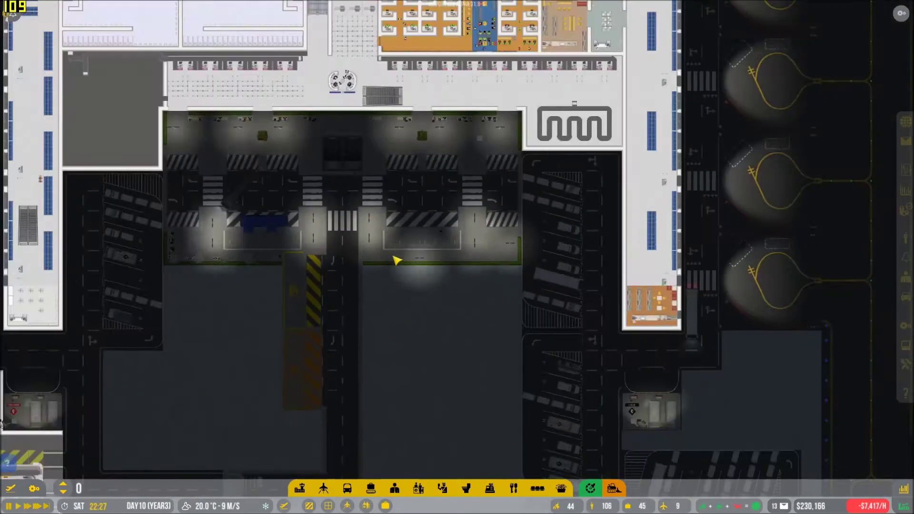
scroll(397, 260, down, 6)
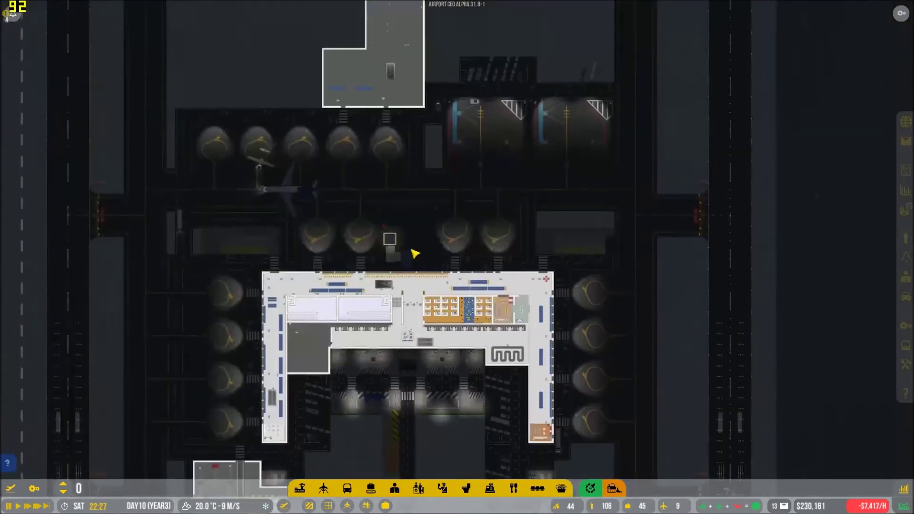
key(w)
scroll(361, 258, up, 4)
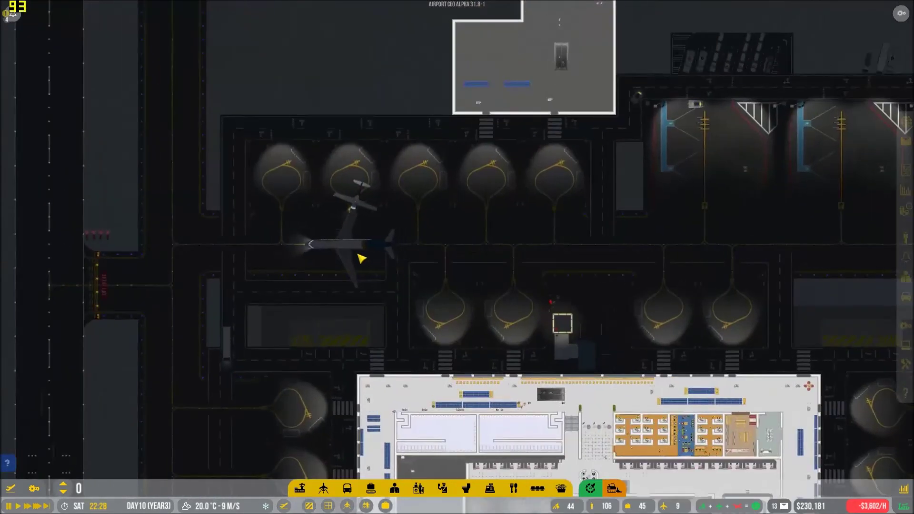
scroll(360, 259, down, 3)
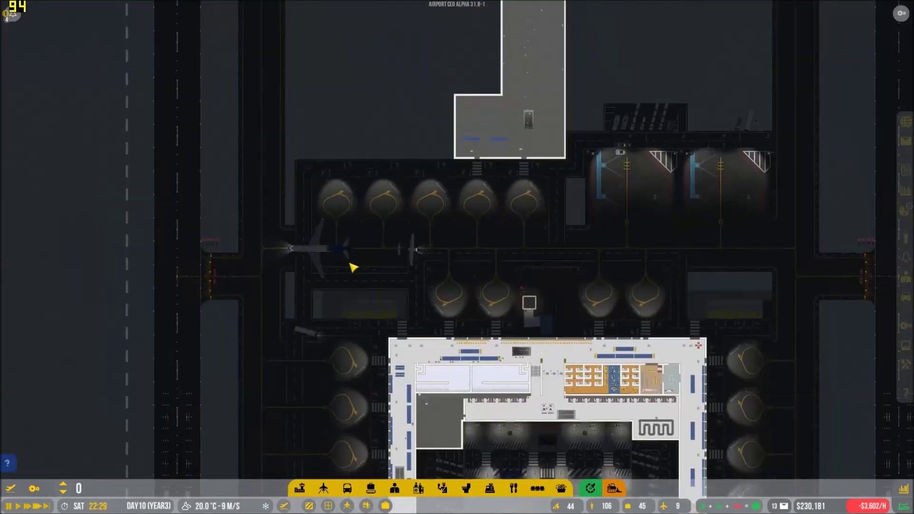
scroll(361, 259, down, 2)
scroll(429, 264, down, 2)
scroll(513, 267, down, 2)
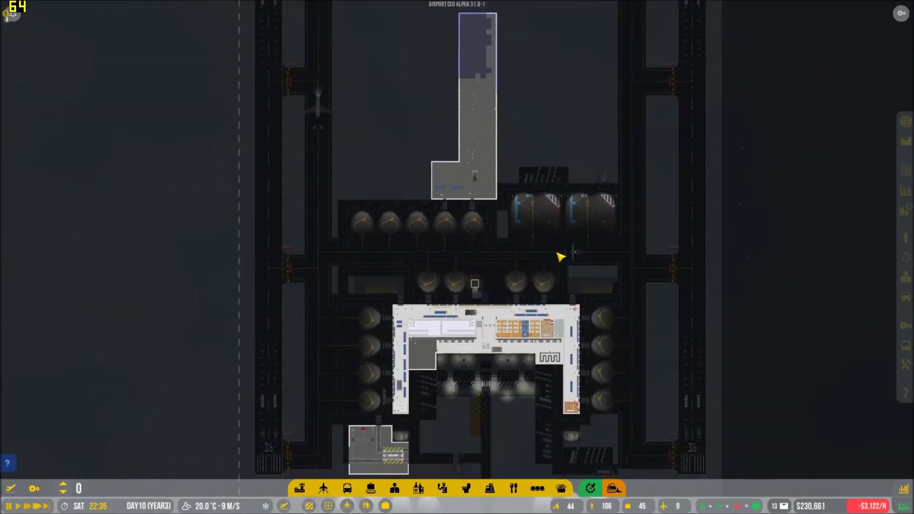
key(w)
key(w)
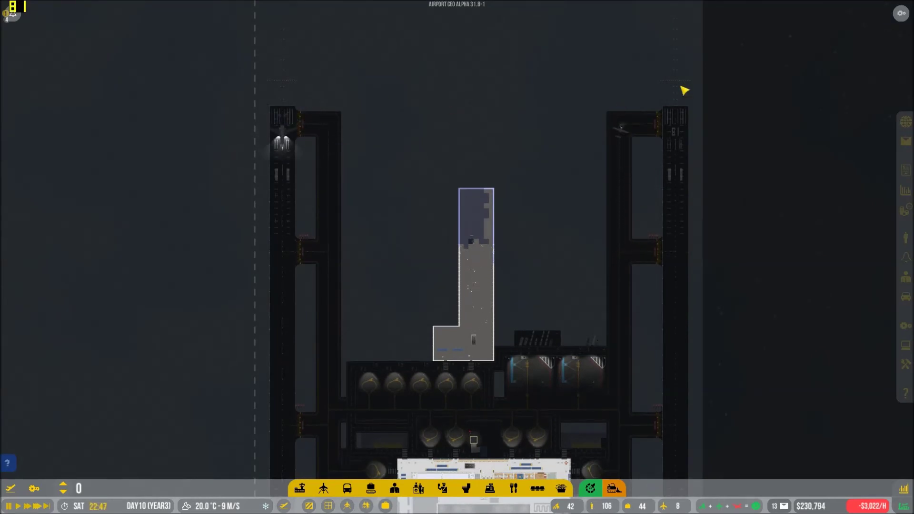
key(s)
key(s)
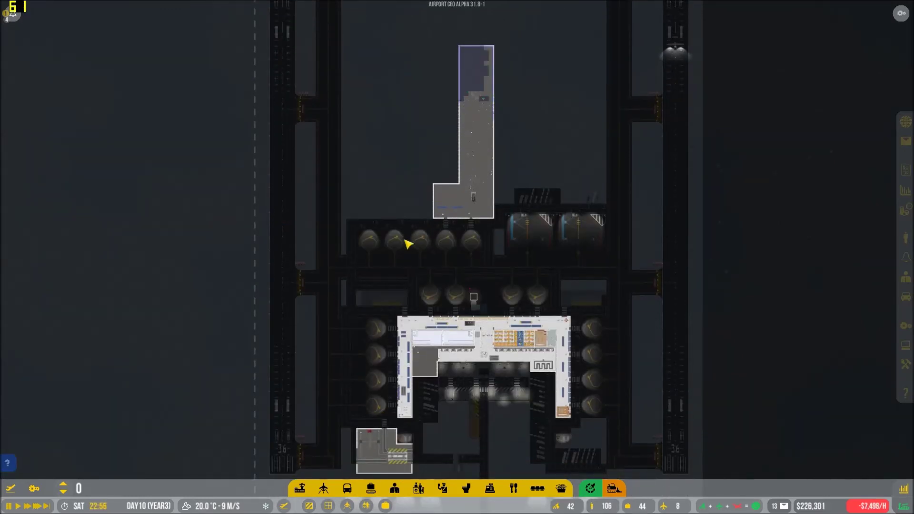
scroll(401, 282, up, 5)
scroll(525, 229, up, 5)
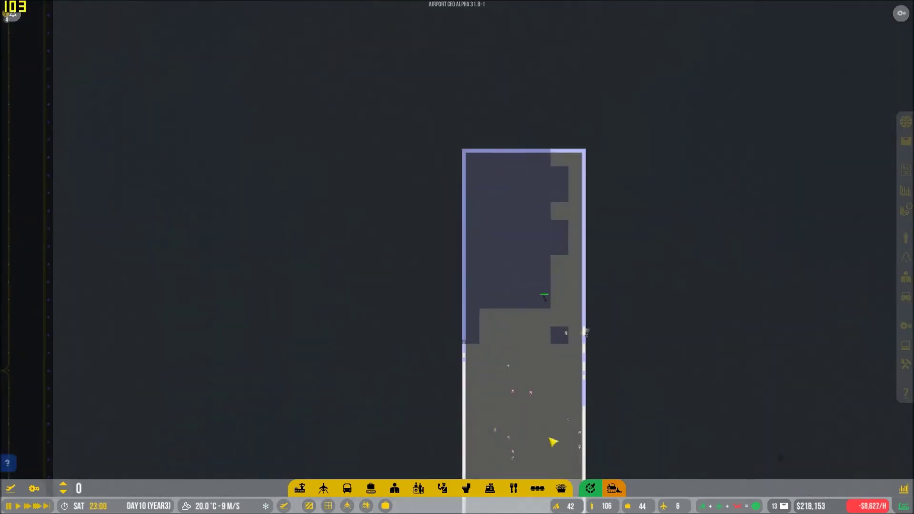
scroll(543, 403, down, 5)
scroll(407, 386, down, 4)
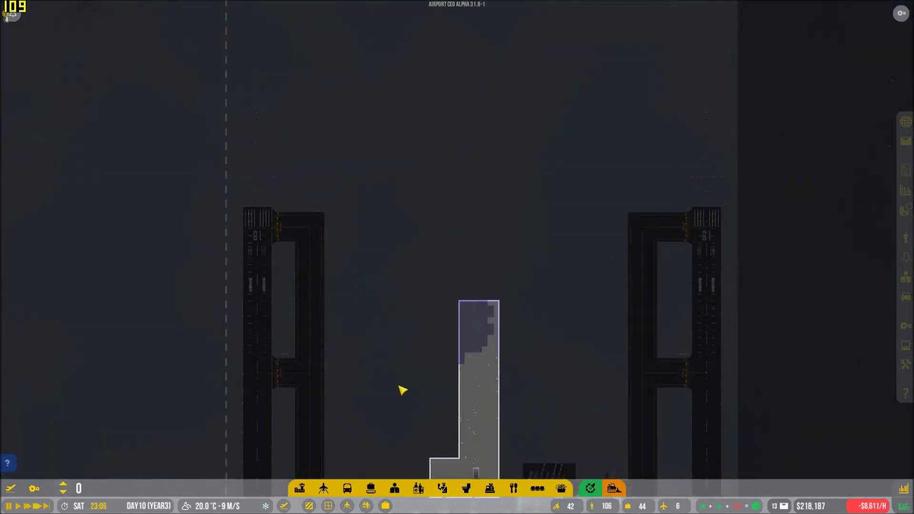
drag(407, 386, 483, 354)
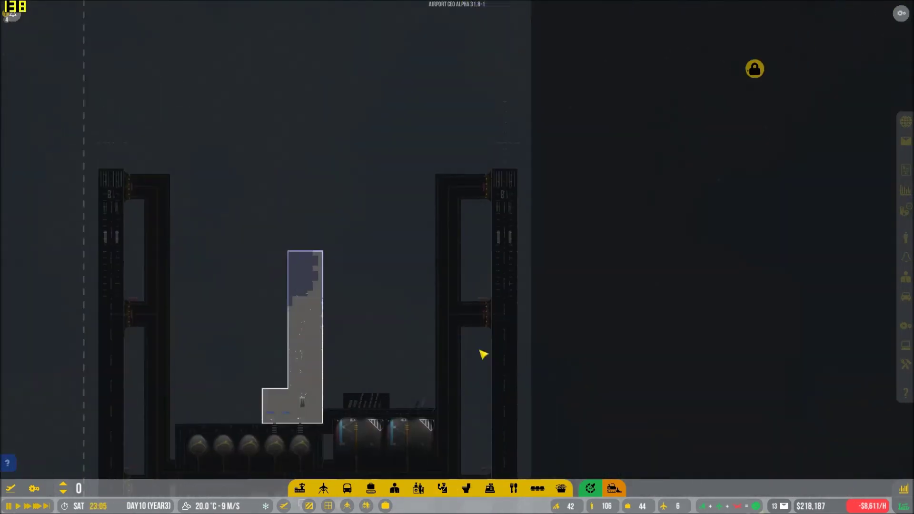
key(s)
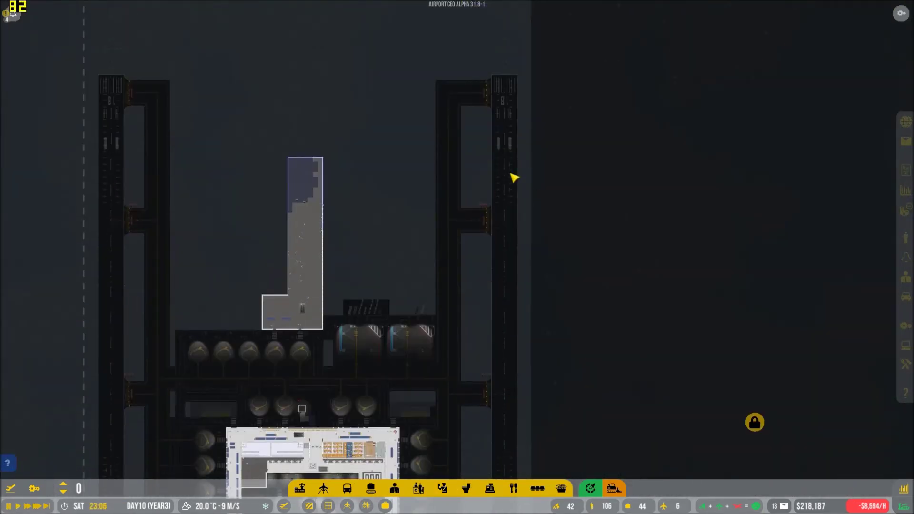
key(w)
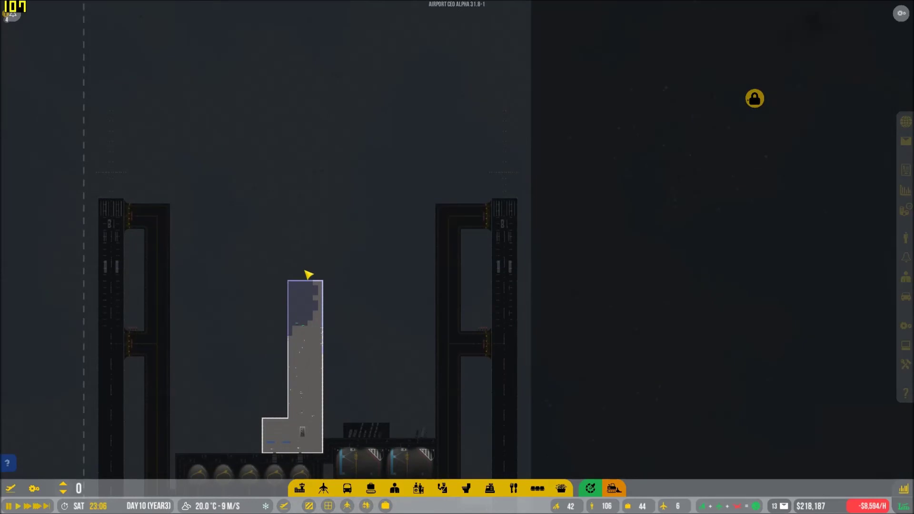
key(d)
key(a)
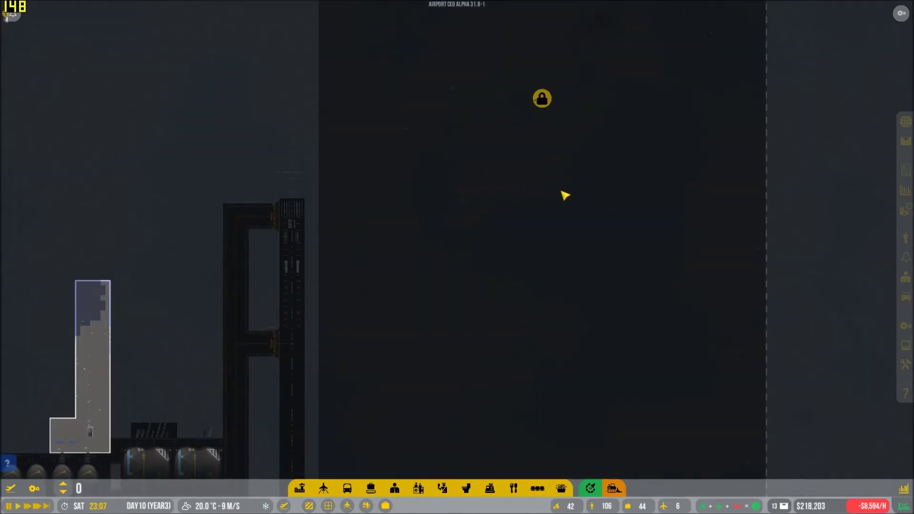
key(s)
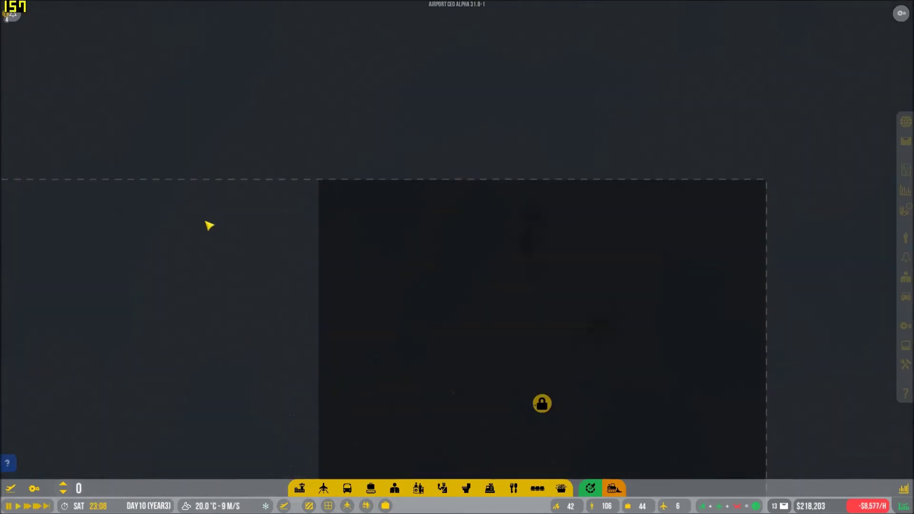
key(a)
key(s)
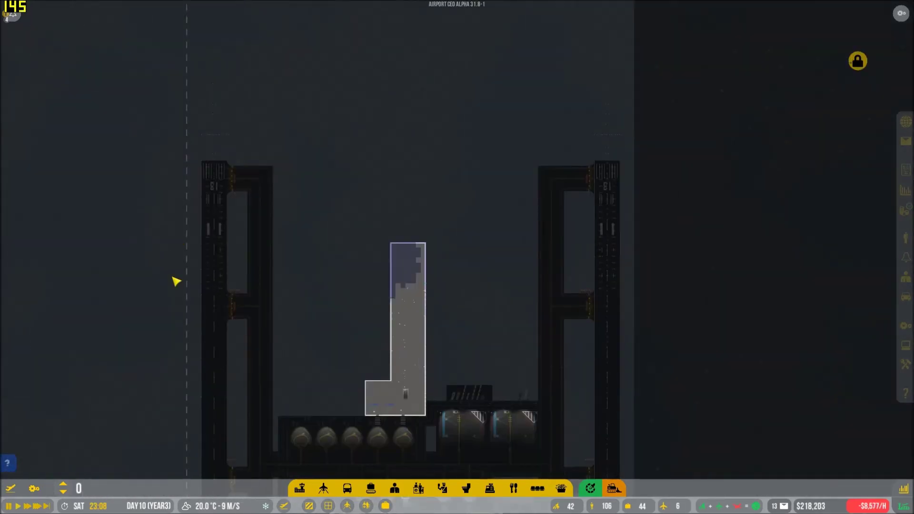
key(w)
key(d)
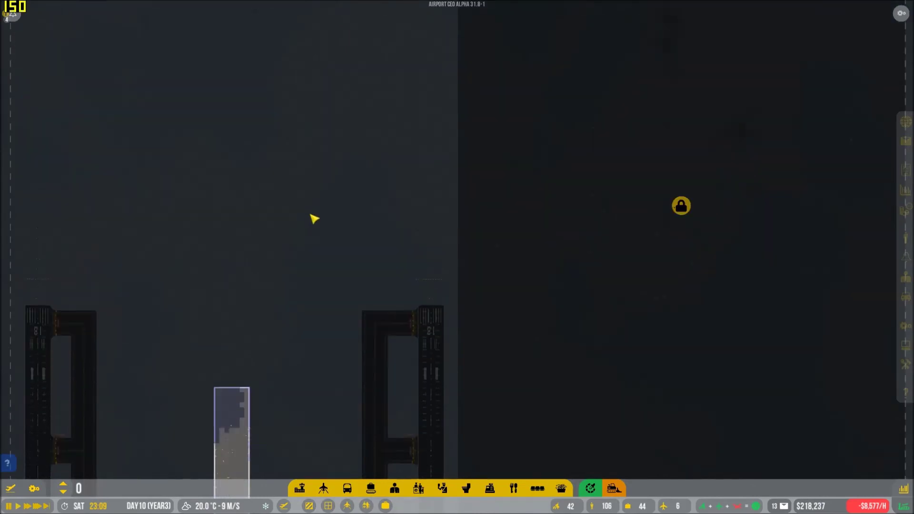
key(s)
key(s)
key(w)
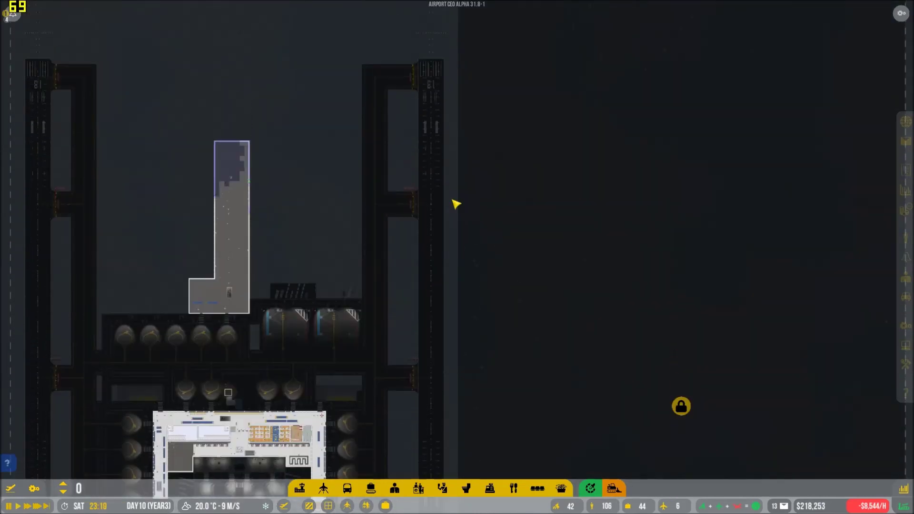
scroll(321, 157, up, 4)
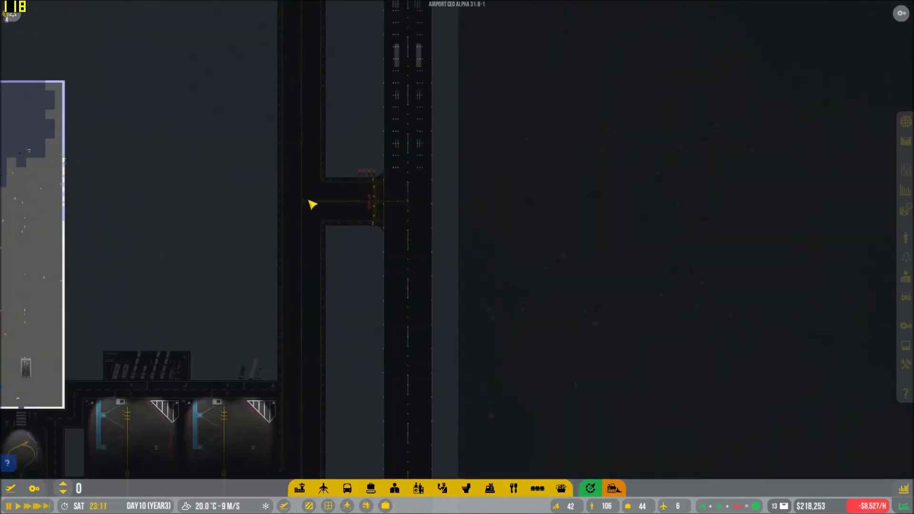
scroll(312, 206, down, 3)
scroll(308, 164, down, 2)
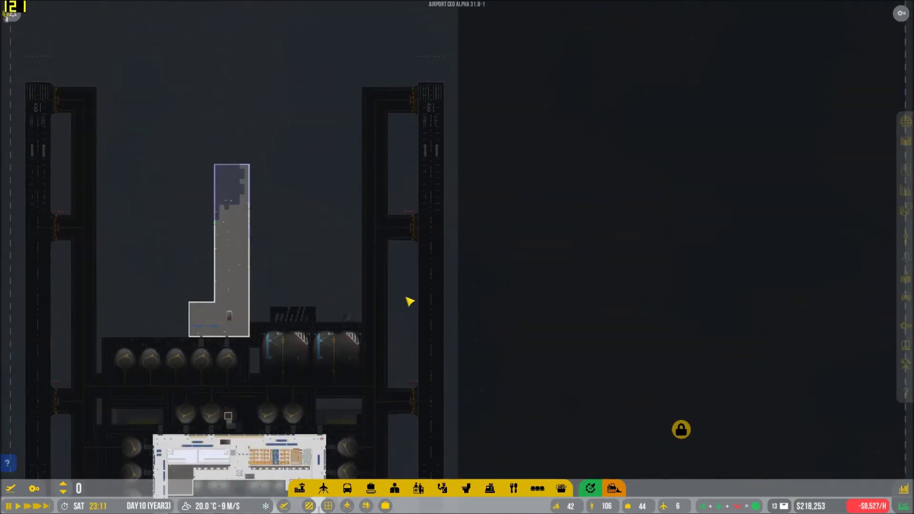
key(a)
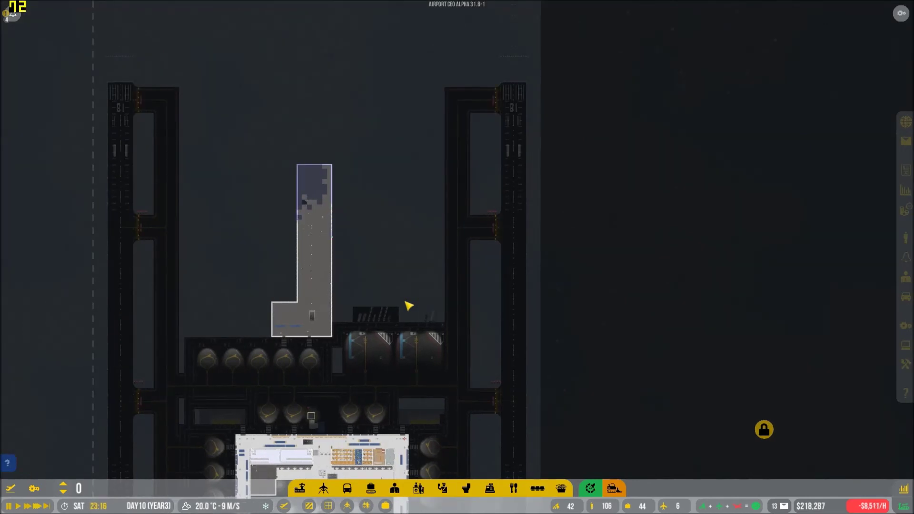
key(d)
scroll(403, 300, up, 2)
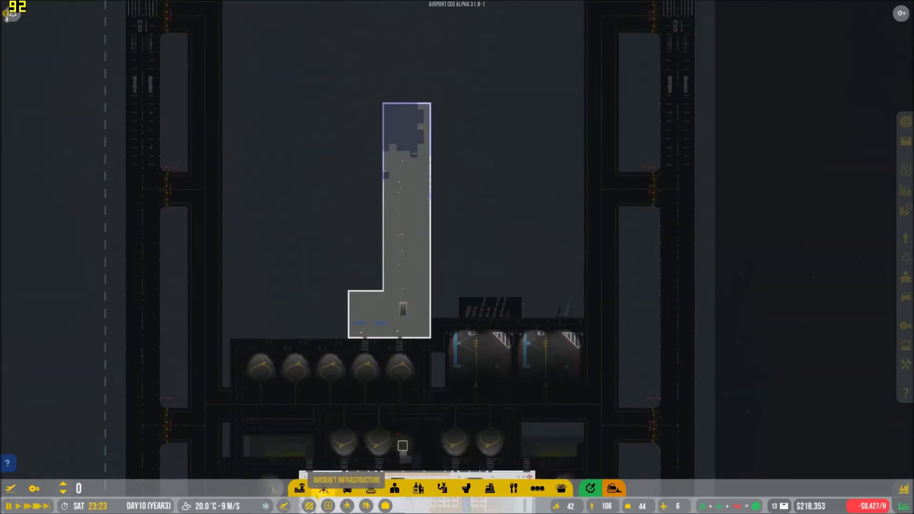
- Lay a wide 17x8 foundation north of the pier and wall its south edge
click(300, 489)
click(307, 465)
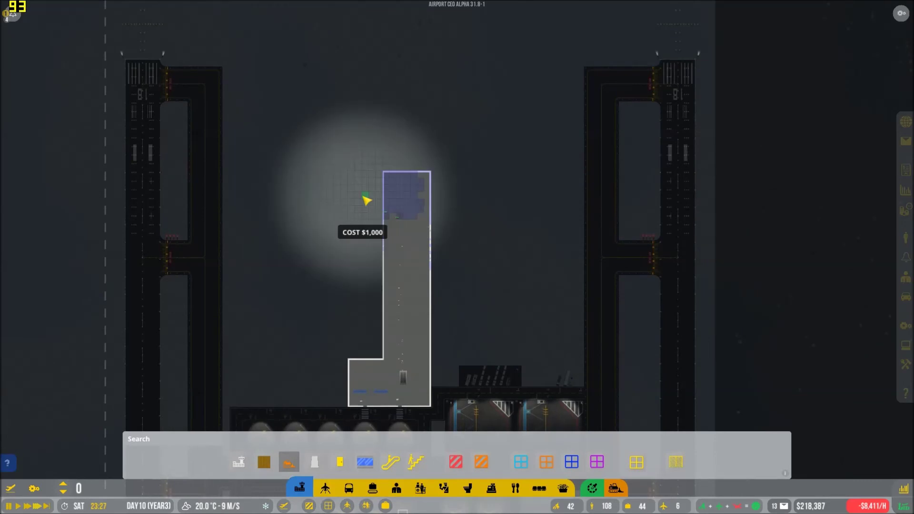
scroll(384, 227, up, 3)
scroll(383, 226, down, 2)
mouse_move(388, 295)
mouse_down()
mouse_move(488, 147)
mouse_move(487, 213)
mouse_up()
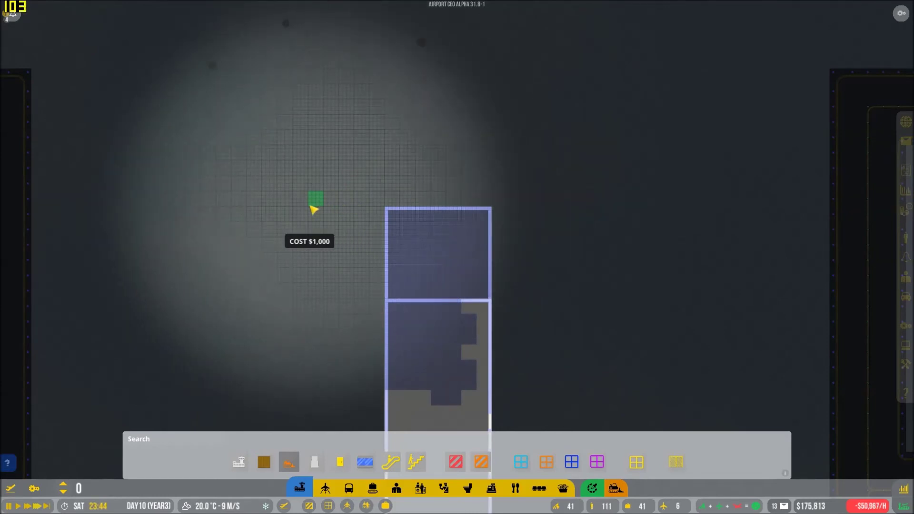
mouse_move(314, 206)
mouse_down()
mouse_move(557, 95)
mouse_move(560, 83)
mouse_move(594, 65)
mouse_move(593, 43)
mouse_up()
scroll(559, 92, up, 1)
scroll(528, 244, down, 3)
scroll(428, 267, up, 5)
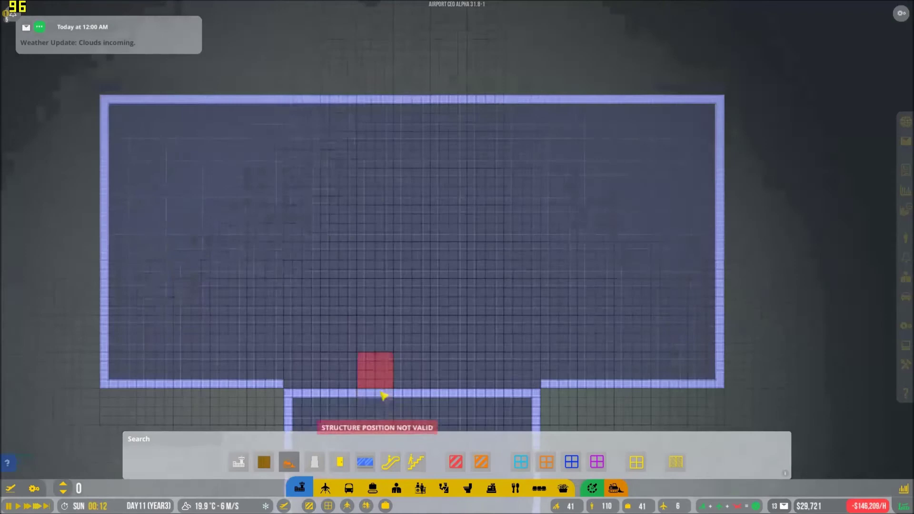
scroll(427, 300, up, 4)
right_click(261, 355)
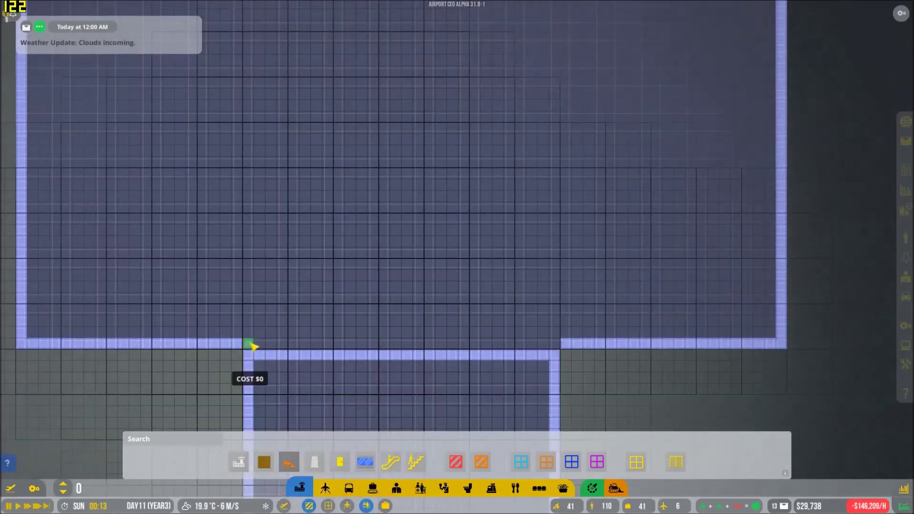
mouse_move(250, 347)
mouse_down()
mouse_move(549, 342)
mouse_move(261, 357)
mouse_up()
scroll(429, 286, down, 5)
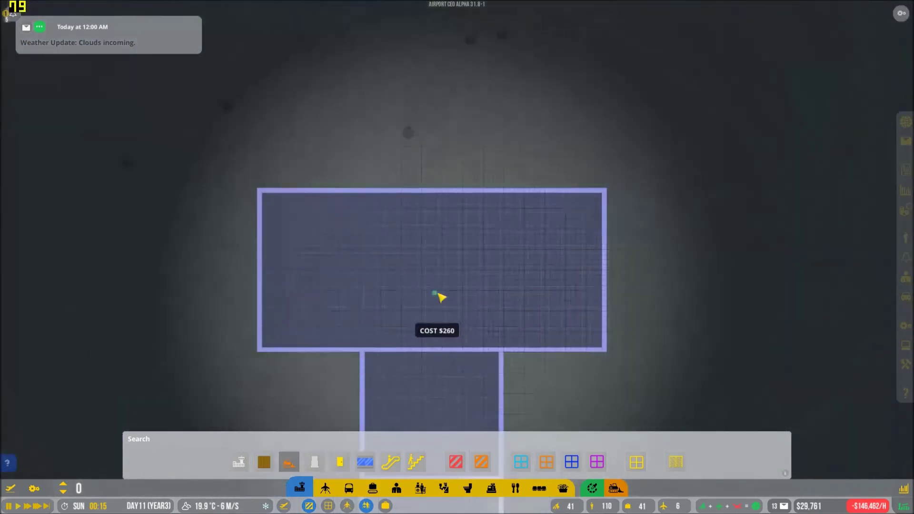
scroll(429, 286, up, 4)
scroll(457, 257, down, 3)
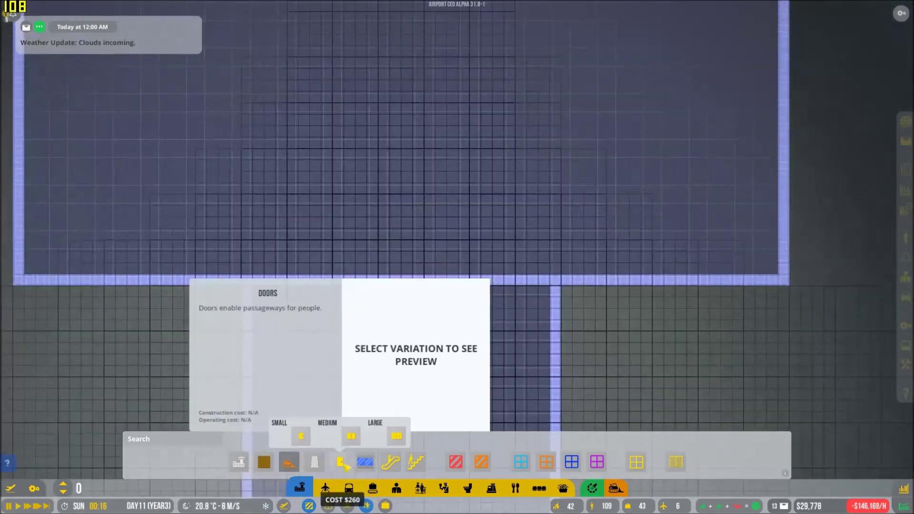
- Place two small doors in the wall below the new north room
click(315, 461)
scroll(322, 307, up, 4)
scroll(322, 308, up, 2)
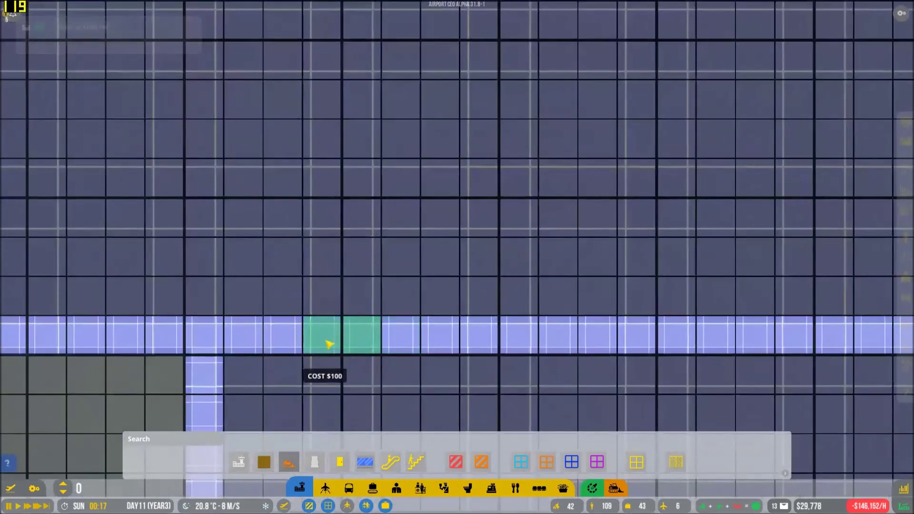
click(328, 328)
scroll(477, 408, up, 2)
click(358, 324)
mouse_move(340, 462)
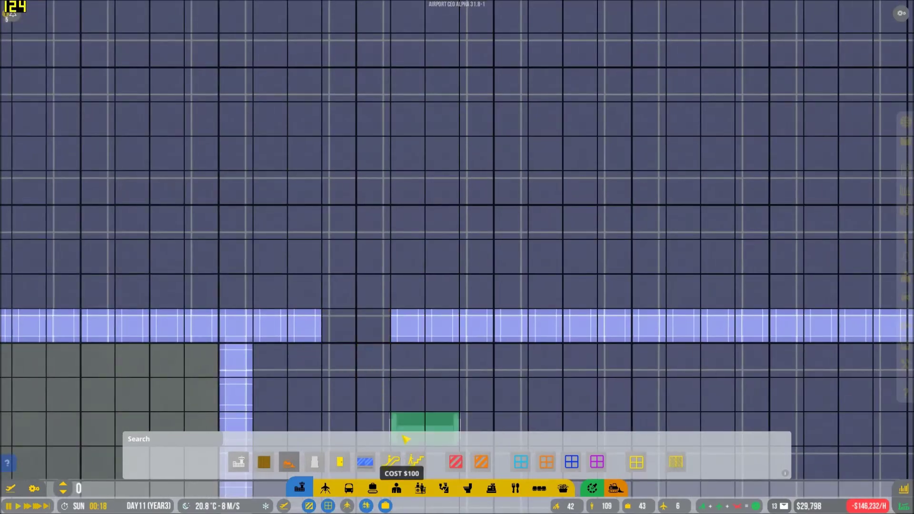
click(301, 433)
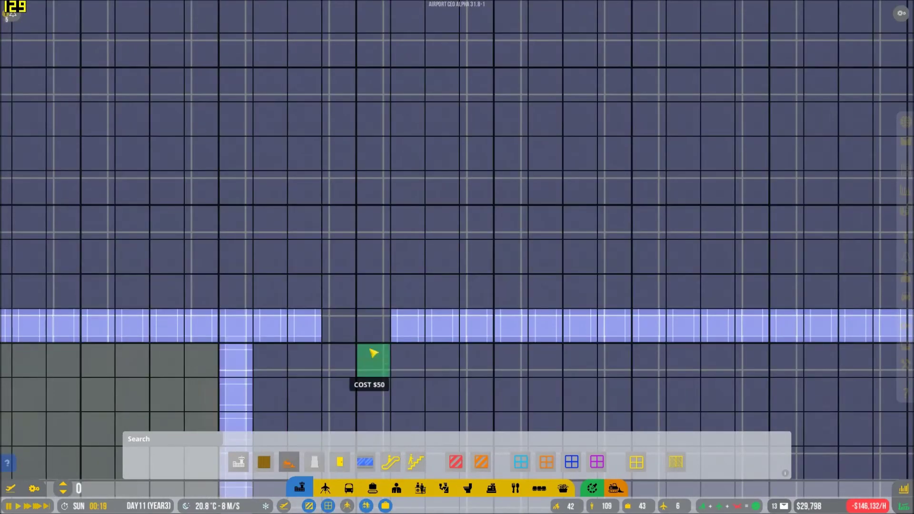
click(374, 327)
scroll(373, 327, down, 2)
scroll(449, 164, up, 2)
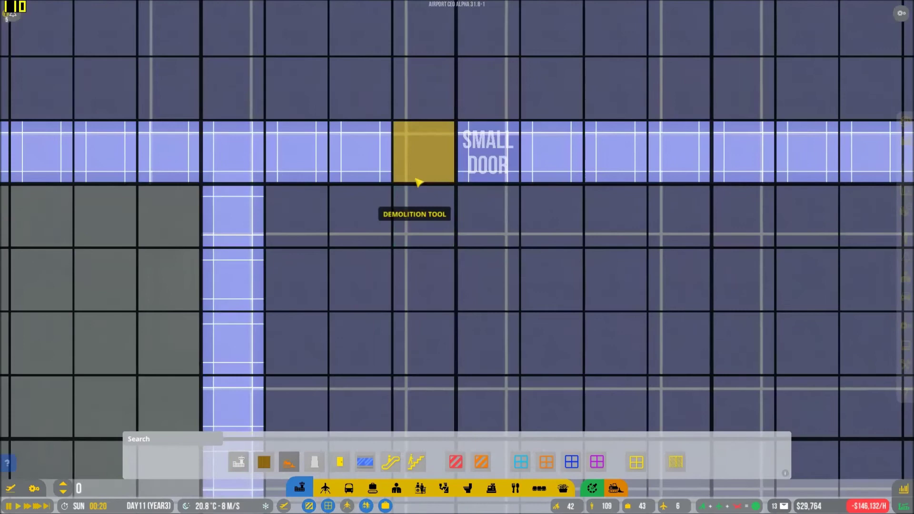
click(488, 174)
scroll(488, 173, down, 3)
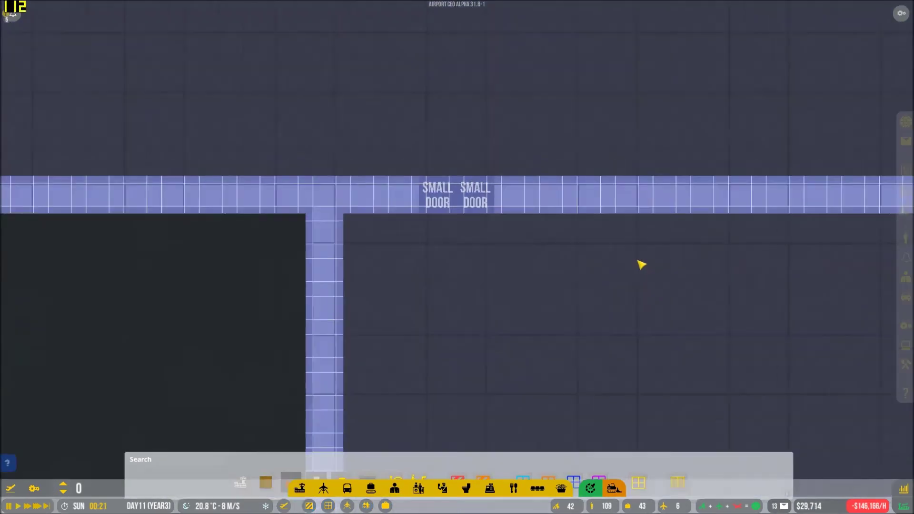
scroll(510, 307, down, 3)
right_click(429, 458)
scroll(574, 372, down, 4)
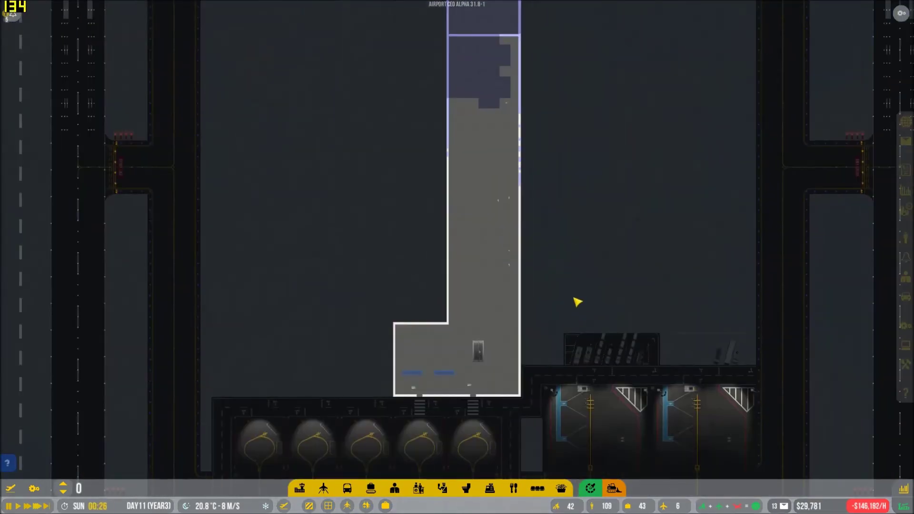
scroll(572, 300, up, 3)
scroll(415, 215, up, 3)
- Demolish the cross wall inside the pier strip
click(370, 490)
mouse_move(298, 462)
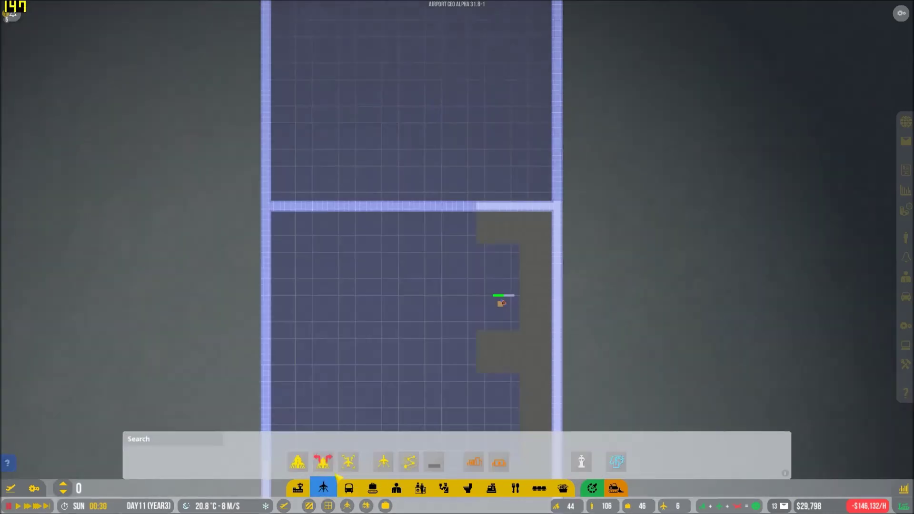
click(298, 489)
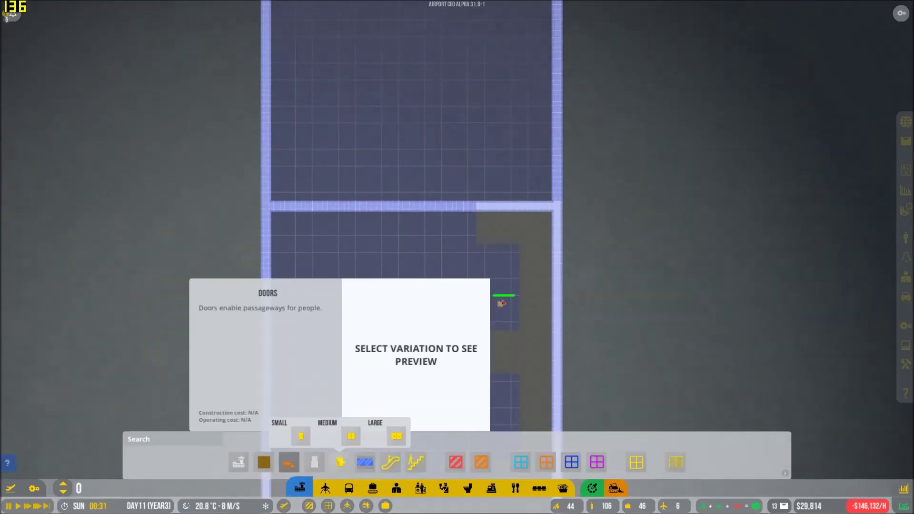
click(289, 463)
drag(278, 207, 551, 206)
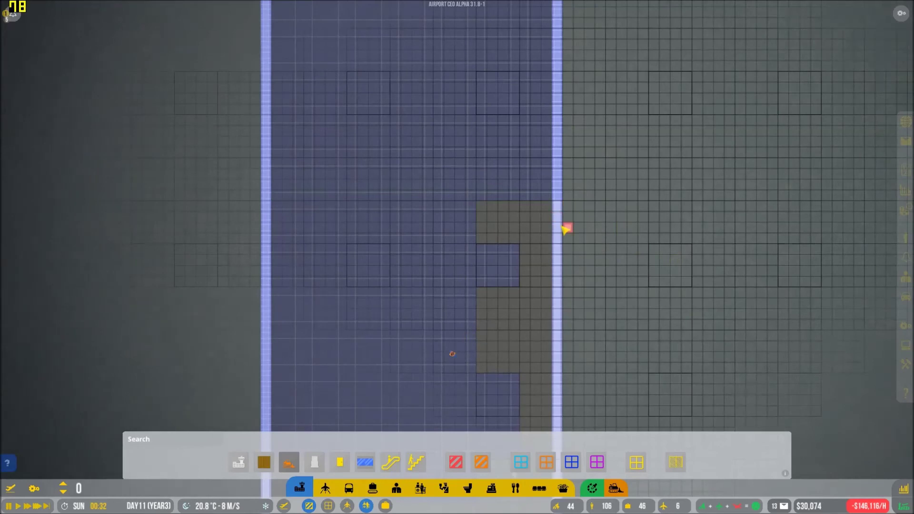
right_click(564, 230)
scroll(564, 229, down, 5)
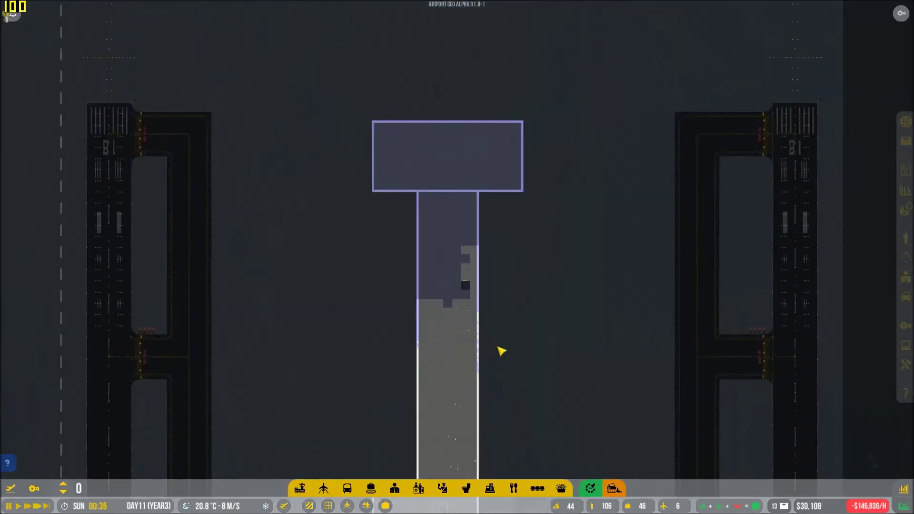
scroll(524, 242, down, 4)
scroll(475, 223, down, 3)
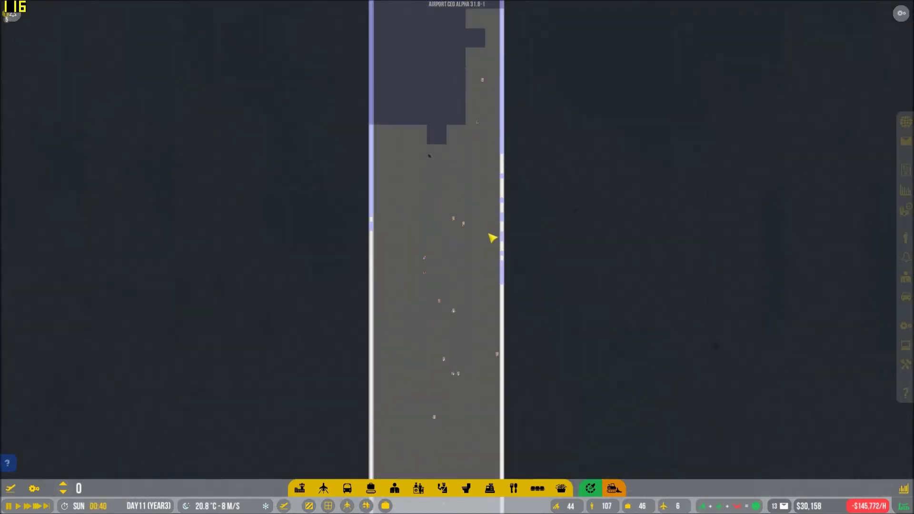
drag(494, 143, 475, 236)
scroll(458, 250, down, 3)
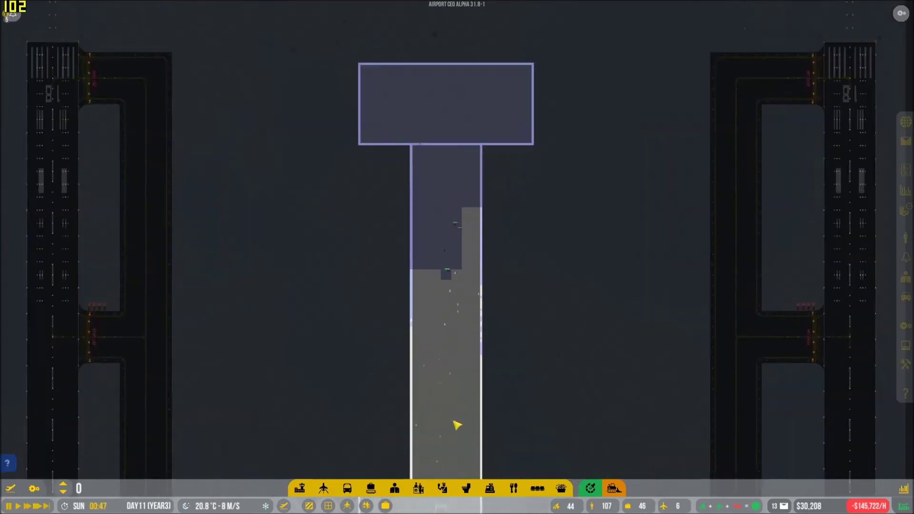
scroll(457, 335, up, 4)
click(418, 489)
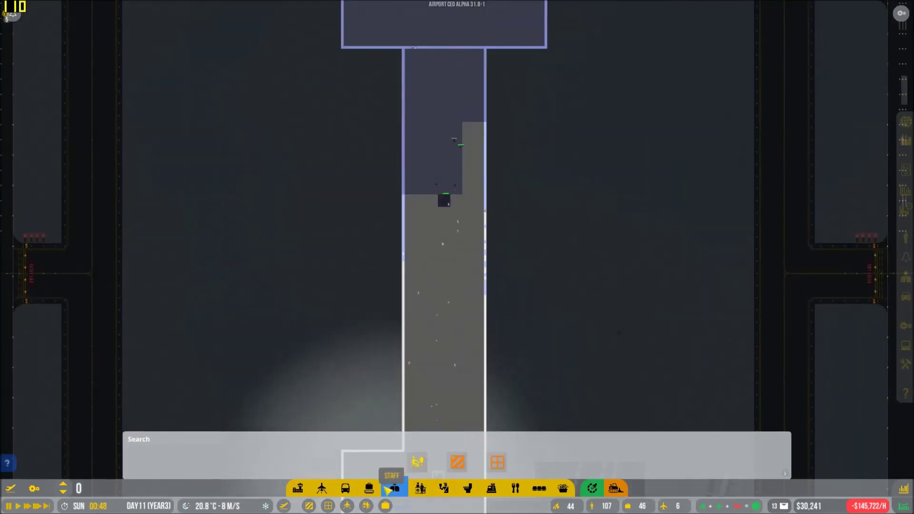
click(350, 489)
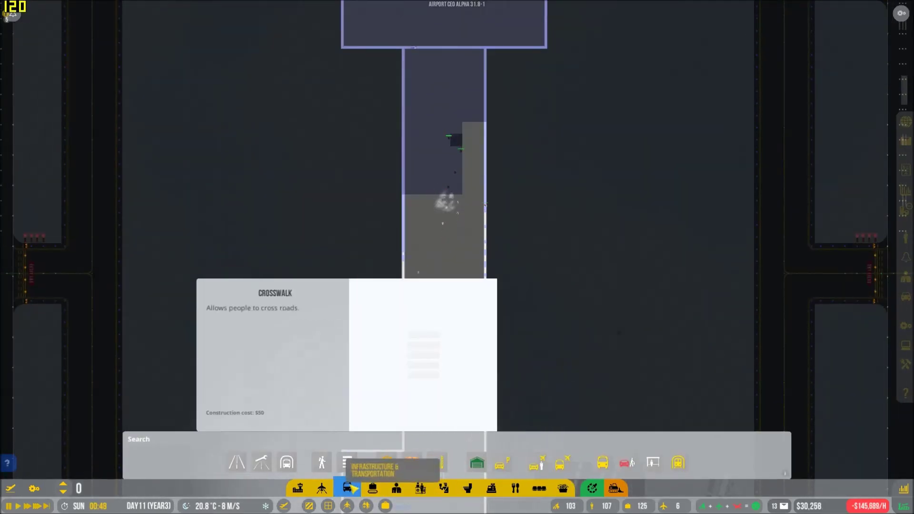
click(323, 488)
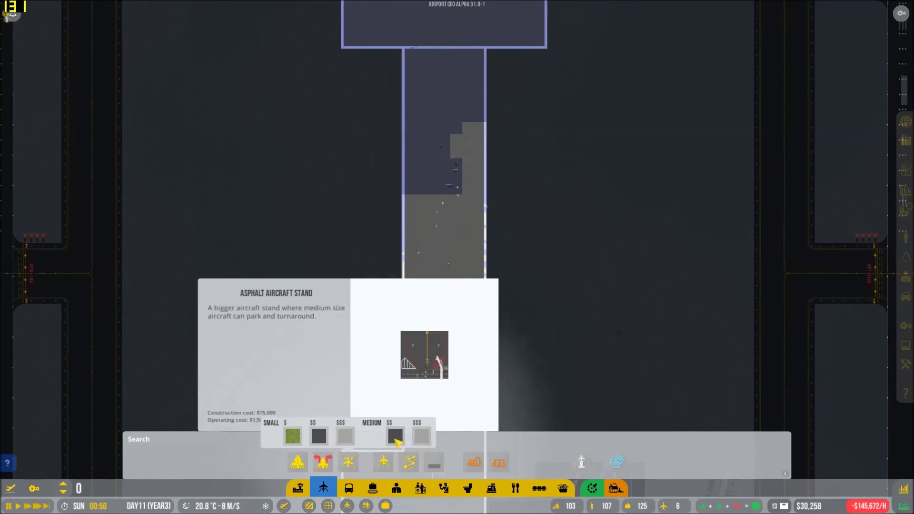
click(395, 438)
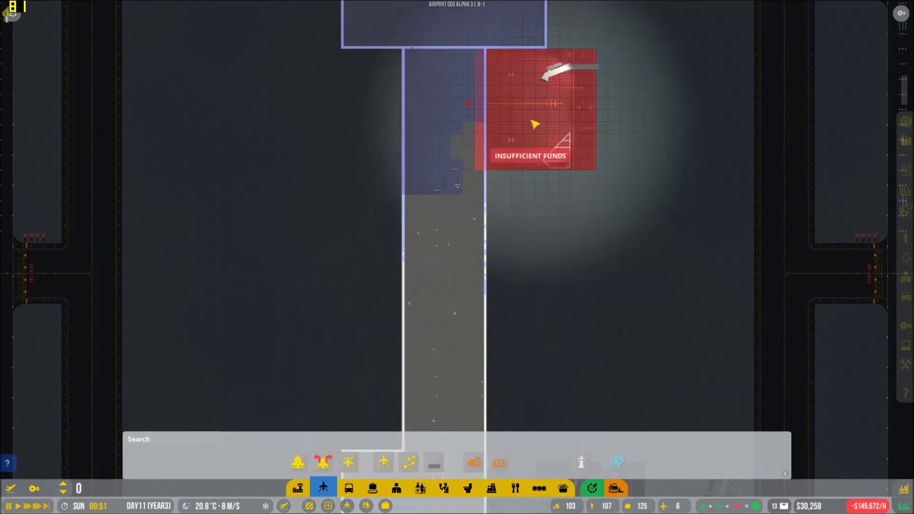
right_click(540, 123)
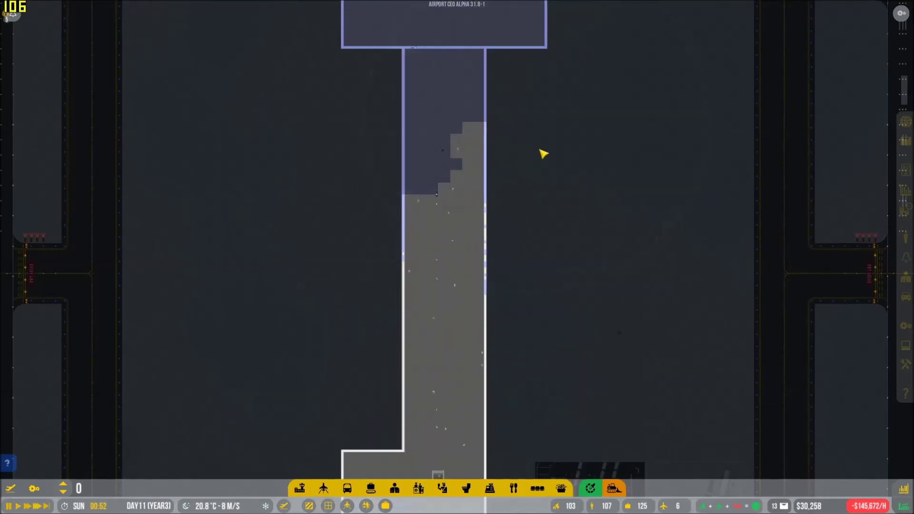
- Plan a 4x4 foundation right of the terminal extension, then view level -1
key(s)
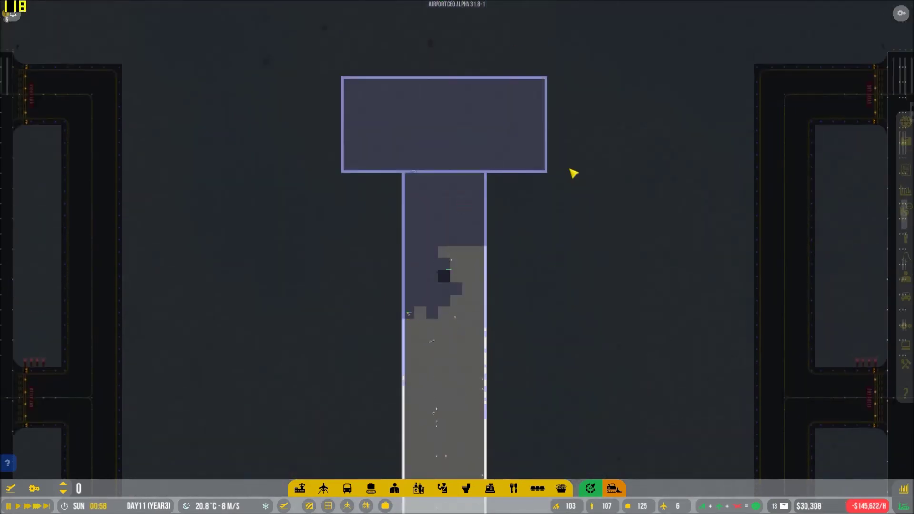
scroll(578, 172, down, 4)
scroll(552, 307, up, 3)
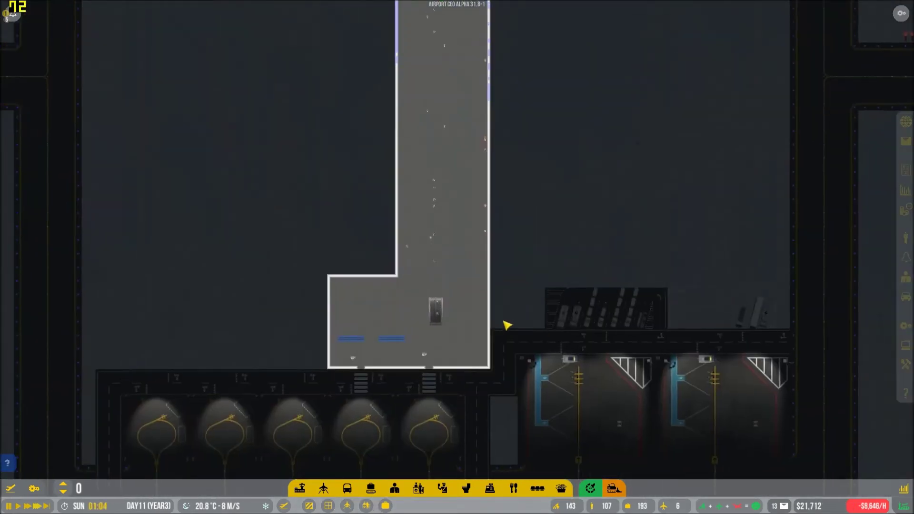
scroll(500, 314, up, 2)
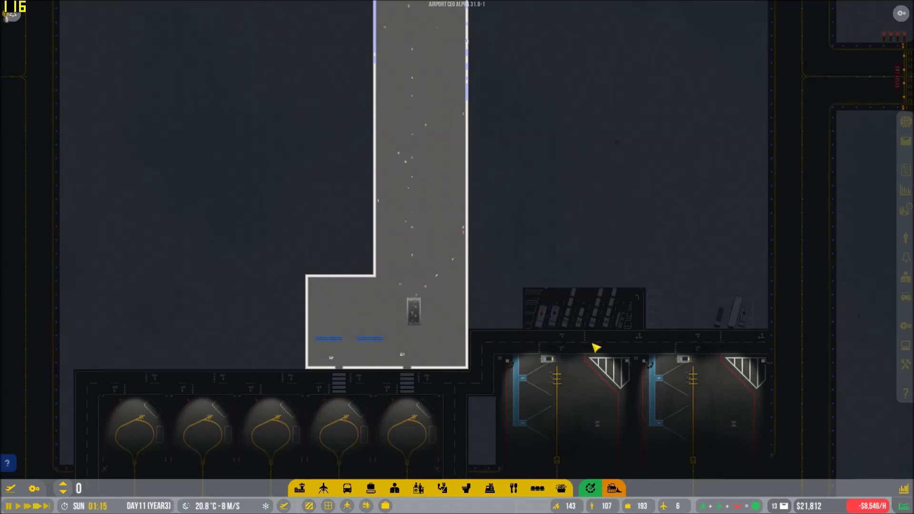
scroll(595, 348, up, 2)
scroll(429, 400, up, 2)
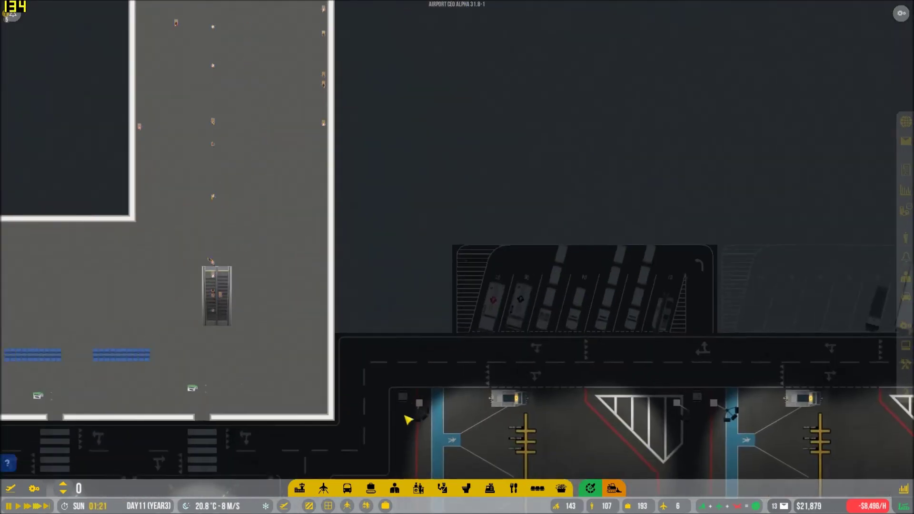
key(a)
click(299, 489)
click(263, 462)
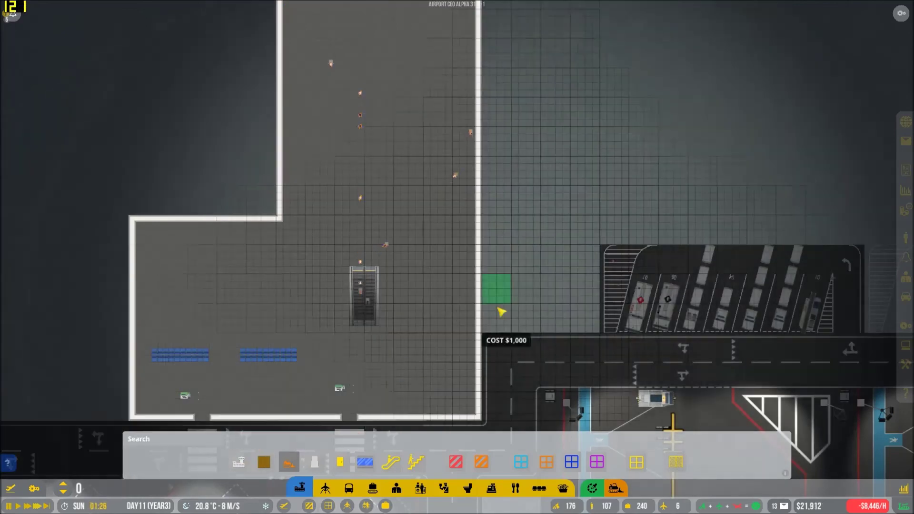
drag(500, 312, 586, 229)
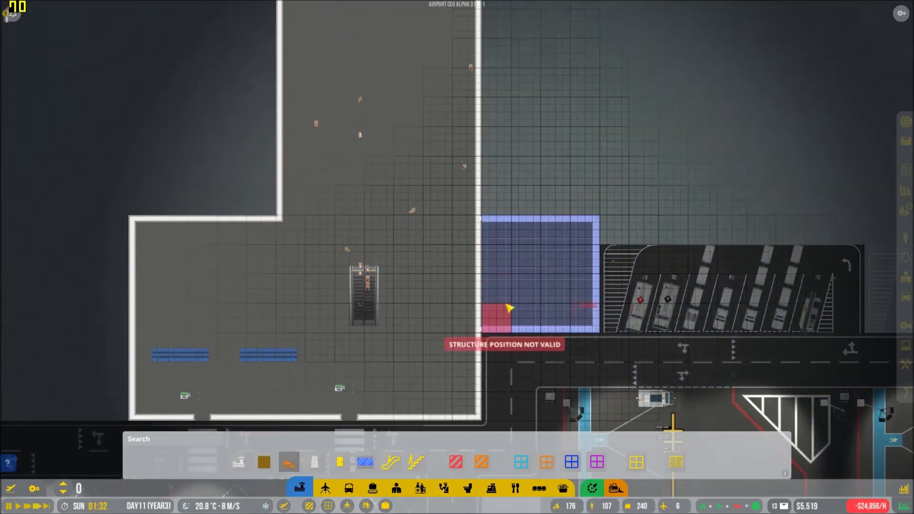
scroll(457, 287, down, 2)
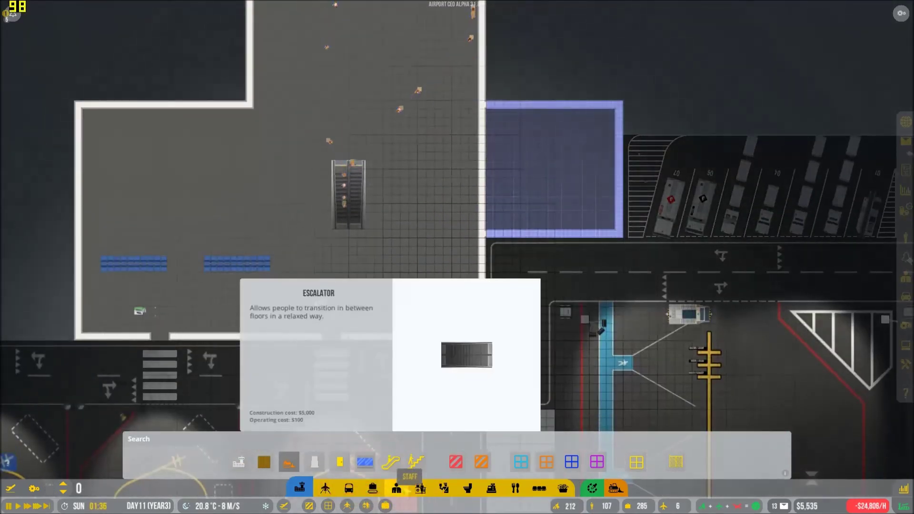
scroll(457, 286, down, 3)
key(Page_Down)
- Leave the underground hall view with its escalator and shops
key(Escape)
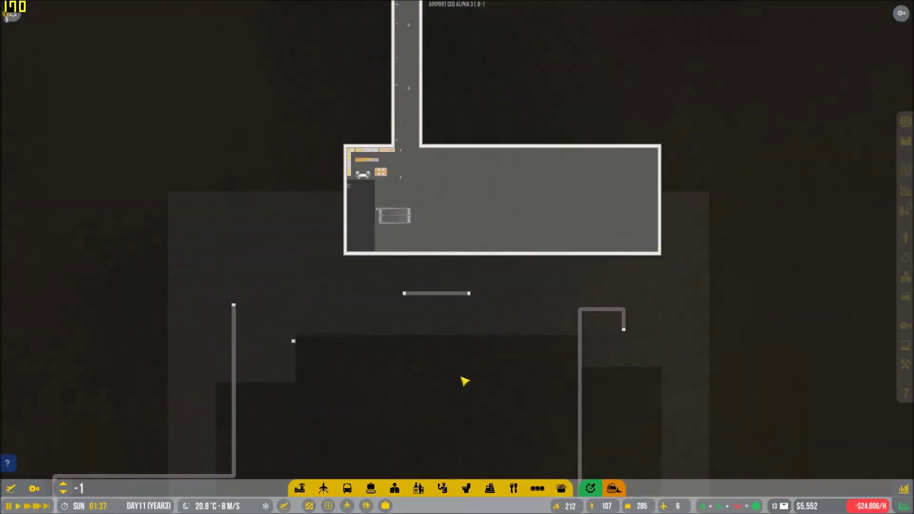
scroll(464, 381, up, 3)
scroll(436, 151, up, 2)
scroll(399, 237, up, 2)
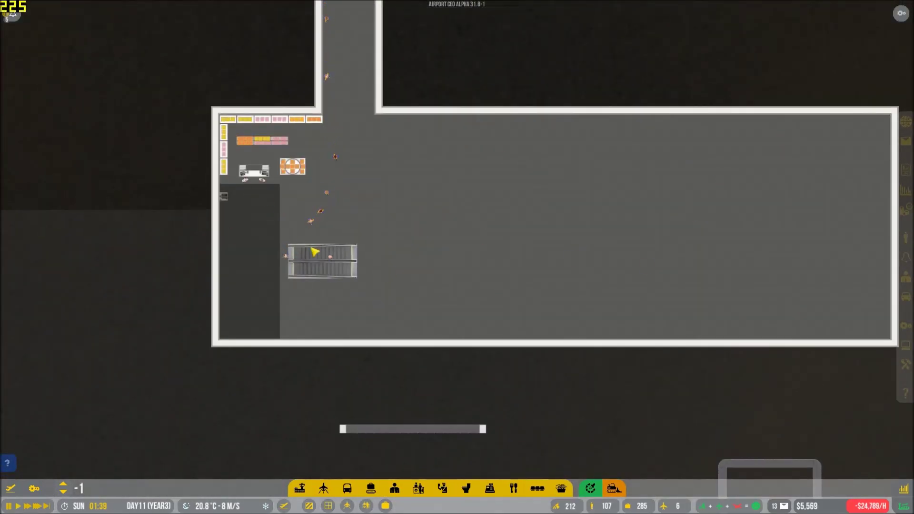
scroll(314, 253, down, 2)
scroll(500, 257, down, 2)
scroll(542, 244, down, 1)
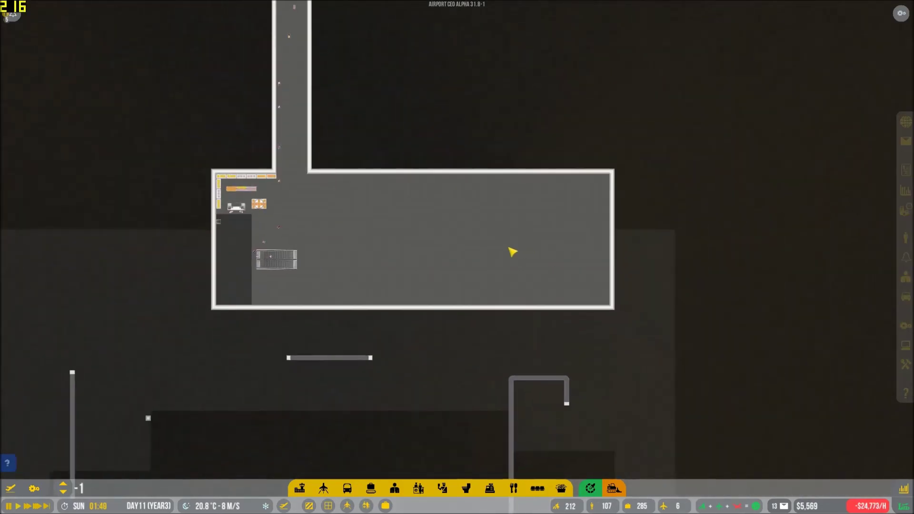
scroll(513, 251, down, 2)
scroll(508, 324, up, 3)
scroll(525, 336, up, 2)
scroll(521, 361, up, 2)
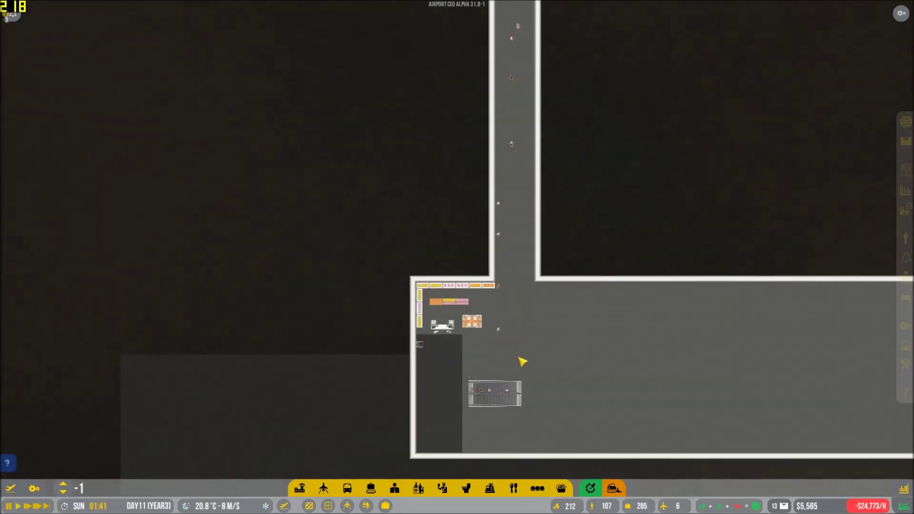
scroll(521, 361, up, 2)
scroll(529, 359, down, 3)
scroll(543, 357, down, 3)
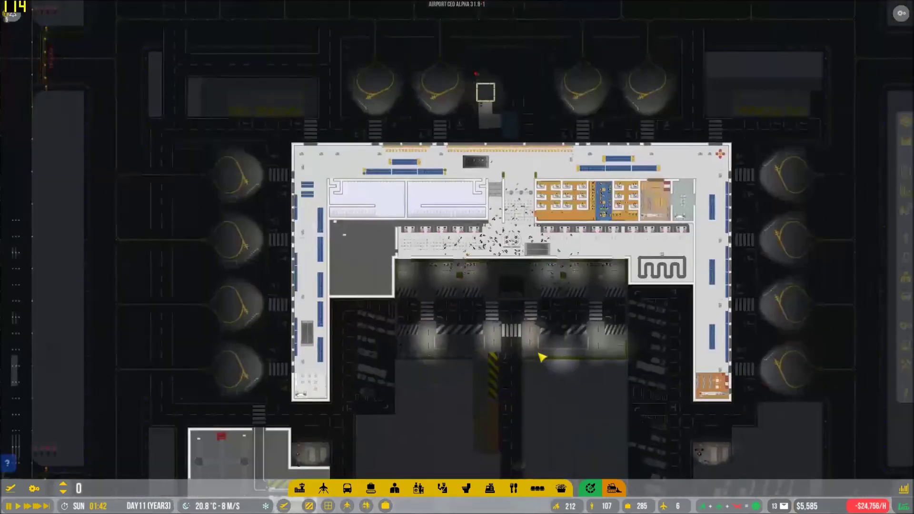
scroll(543, 322, up, 3)
scroll(532, 288, up, 2)
scroll(532, 289, up, 3)
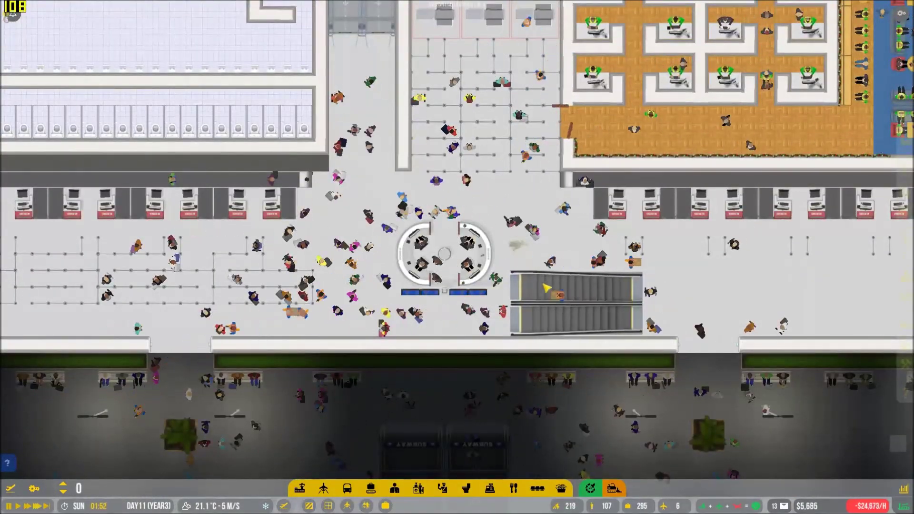
scroll(556, 280, up, 3)
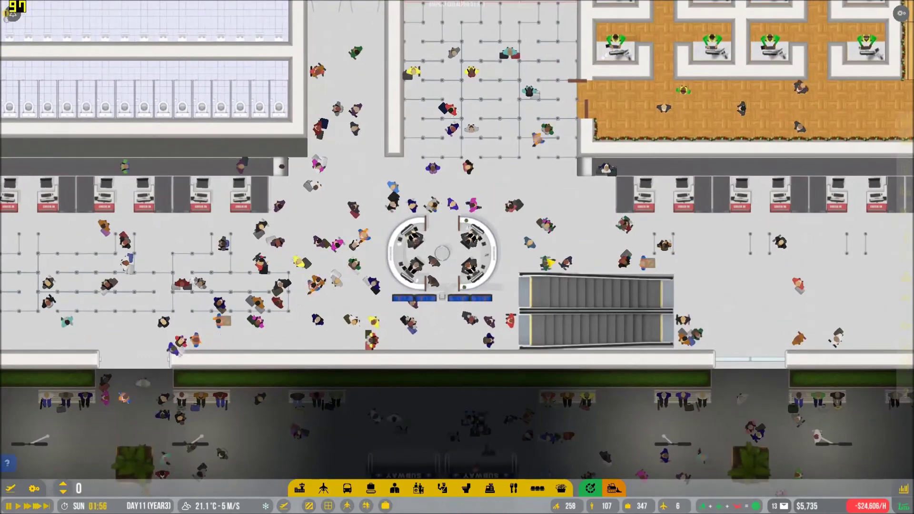
scroll(556, 281, up, 2)
scroll(550, 301, down, 4)
scroll(546, 309, down, 4)
scroll(550, 314, down, 3)
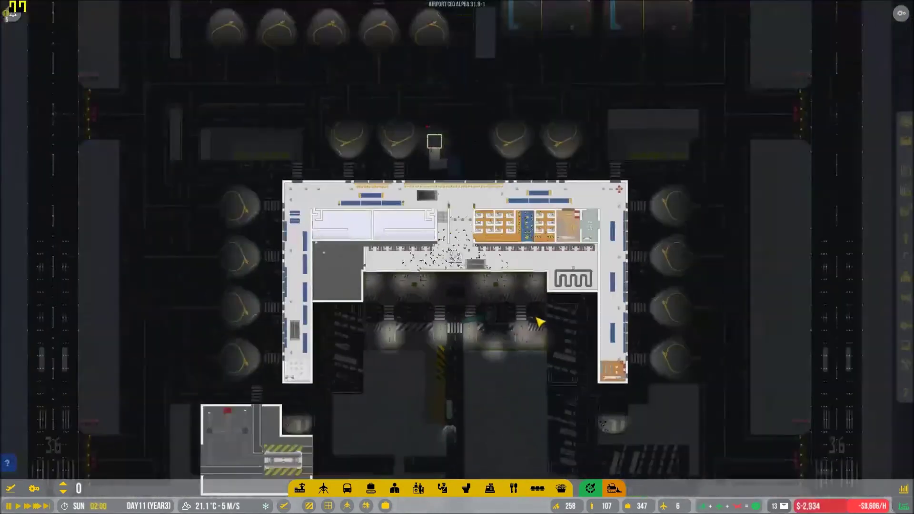
scroll(550, 314, down, 2)
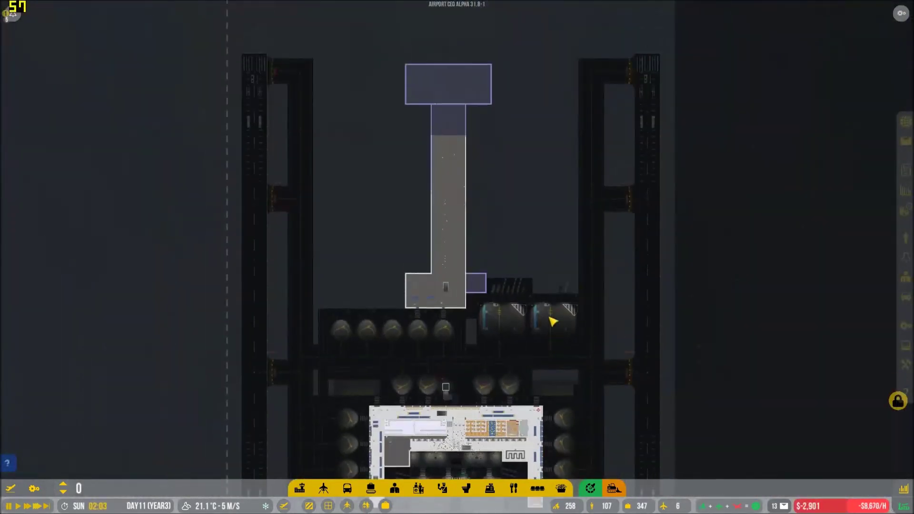
scroll(554, 326, up, 5)
scroll(542, 331, up, 3)
scroll(545, 330, down, 4)
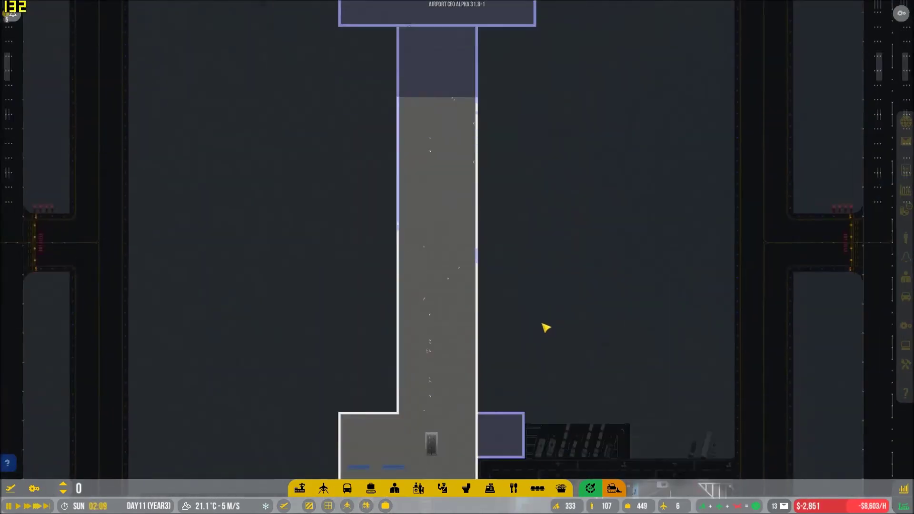
scroll(547, 325, down, 4)
scroll(550, 307, down, 4)
- Pan north over the extension, back toward the small building, then view level -1
key(w)
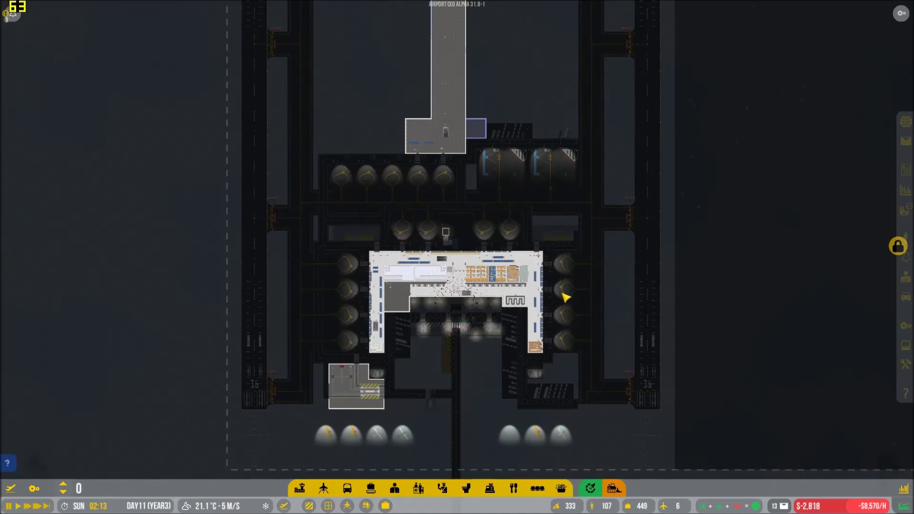
key(w)
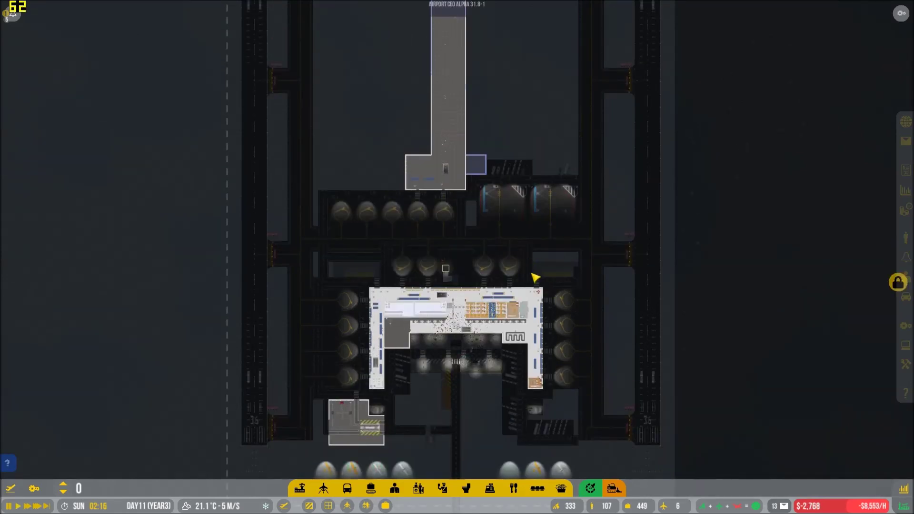
key(w)
key(w)
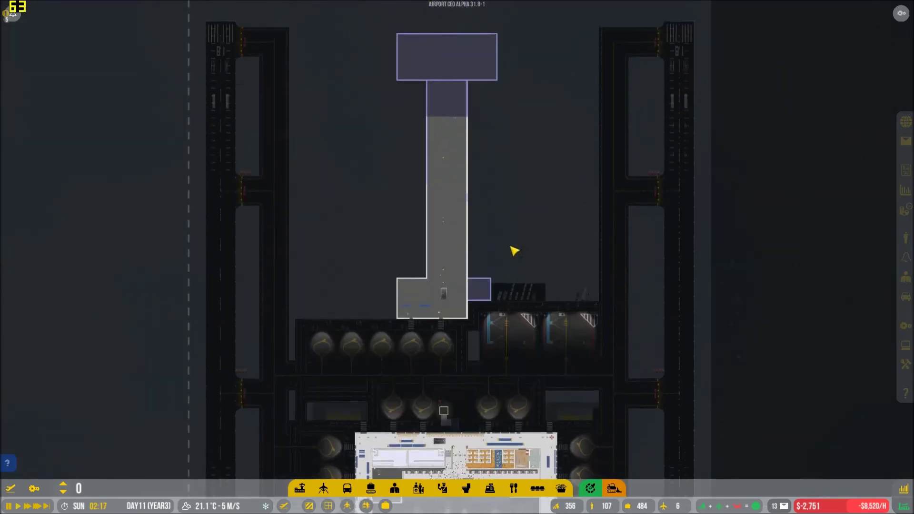
key(s)
key(s)
scroll(429, 322, up, 5)
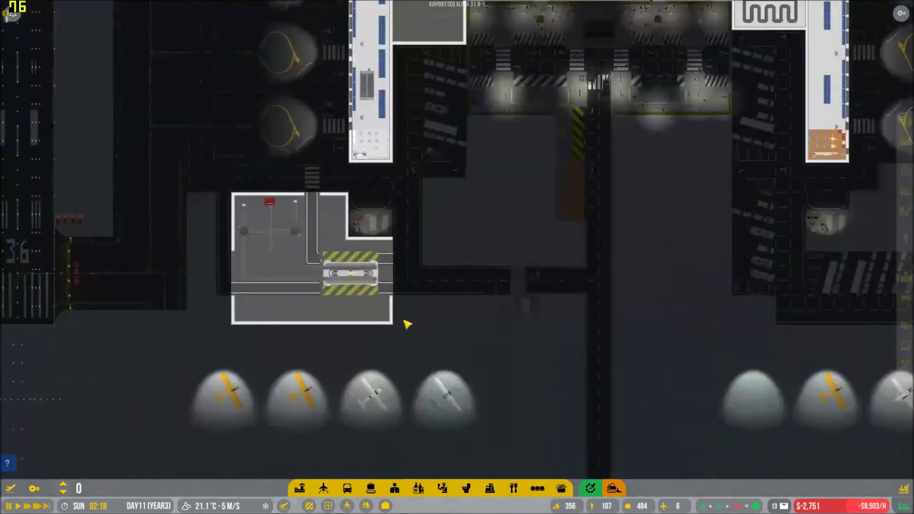
scroll(406, 323, down, 5)
key(s)
key(Page_Down)
scroll(407, 324, up, 3)
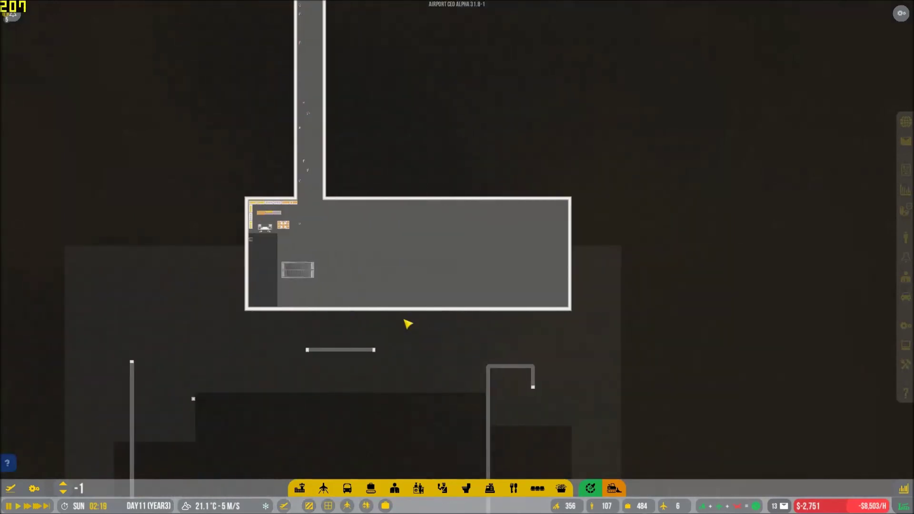
- Pan along the underground corridor past the escalator toward the wide hall at its base
key(w)
key(a)
key(w)
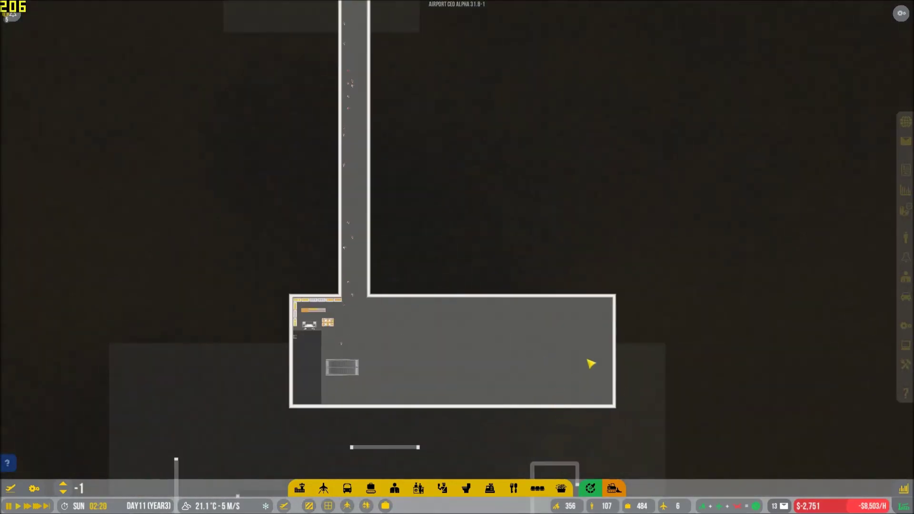
key(w)
key(Page_Up)
key(Page_Down)
drag(590, 354, 505, 349)
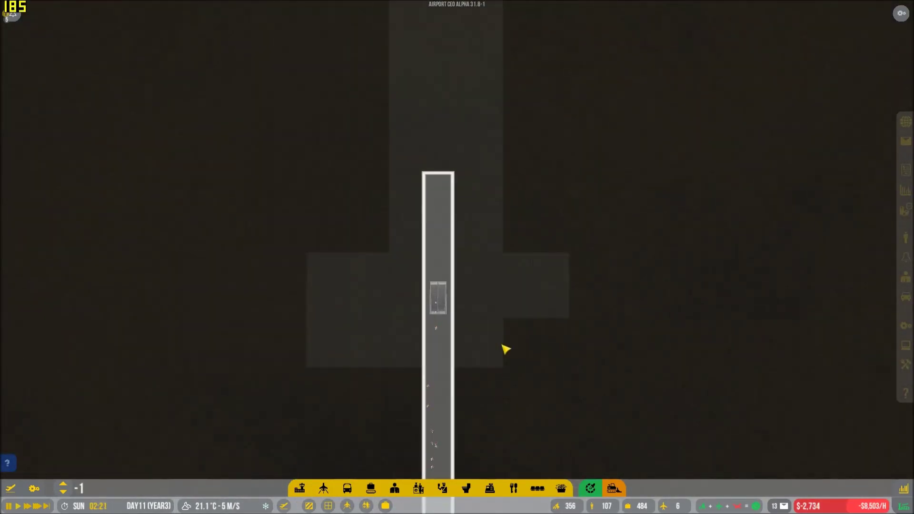
key(Page_Up)
key(Page_Down)
key(s)
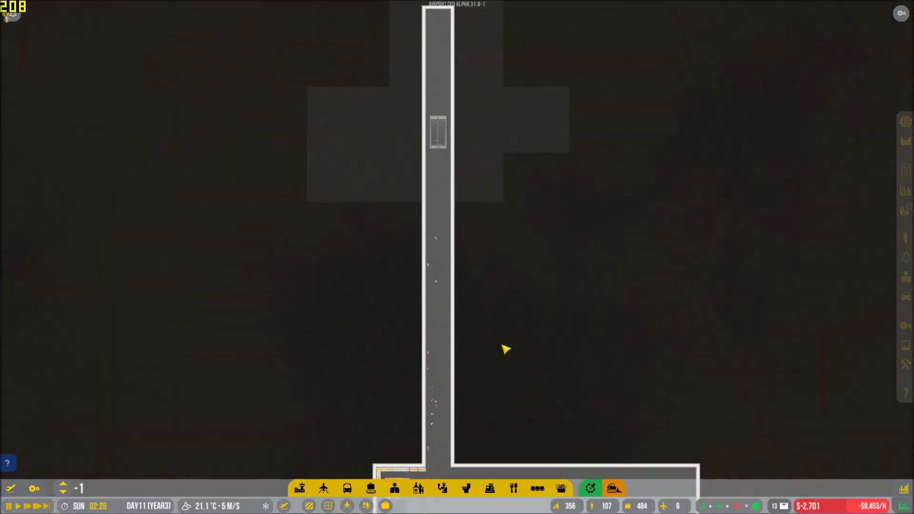